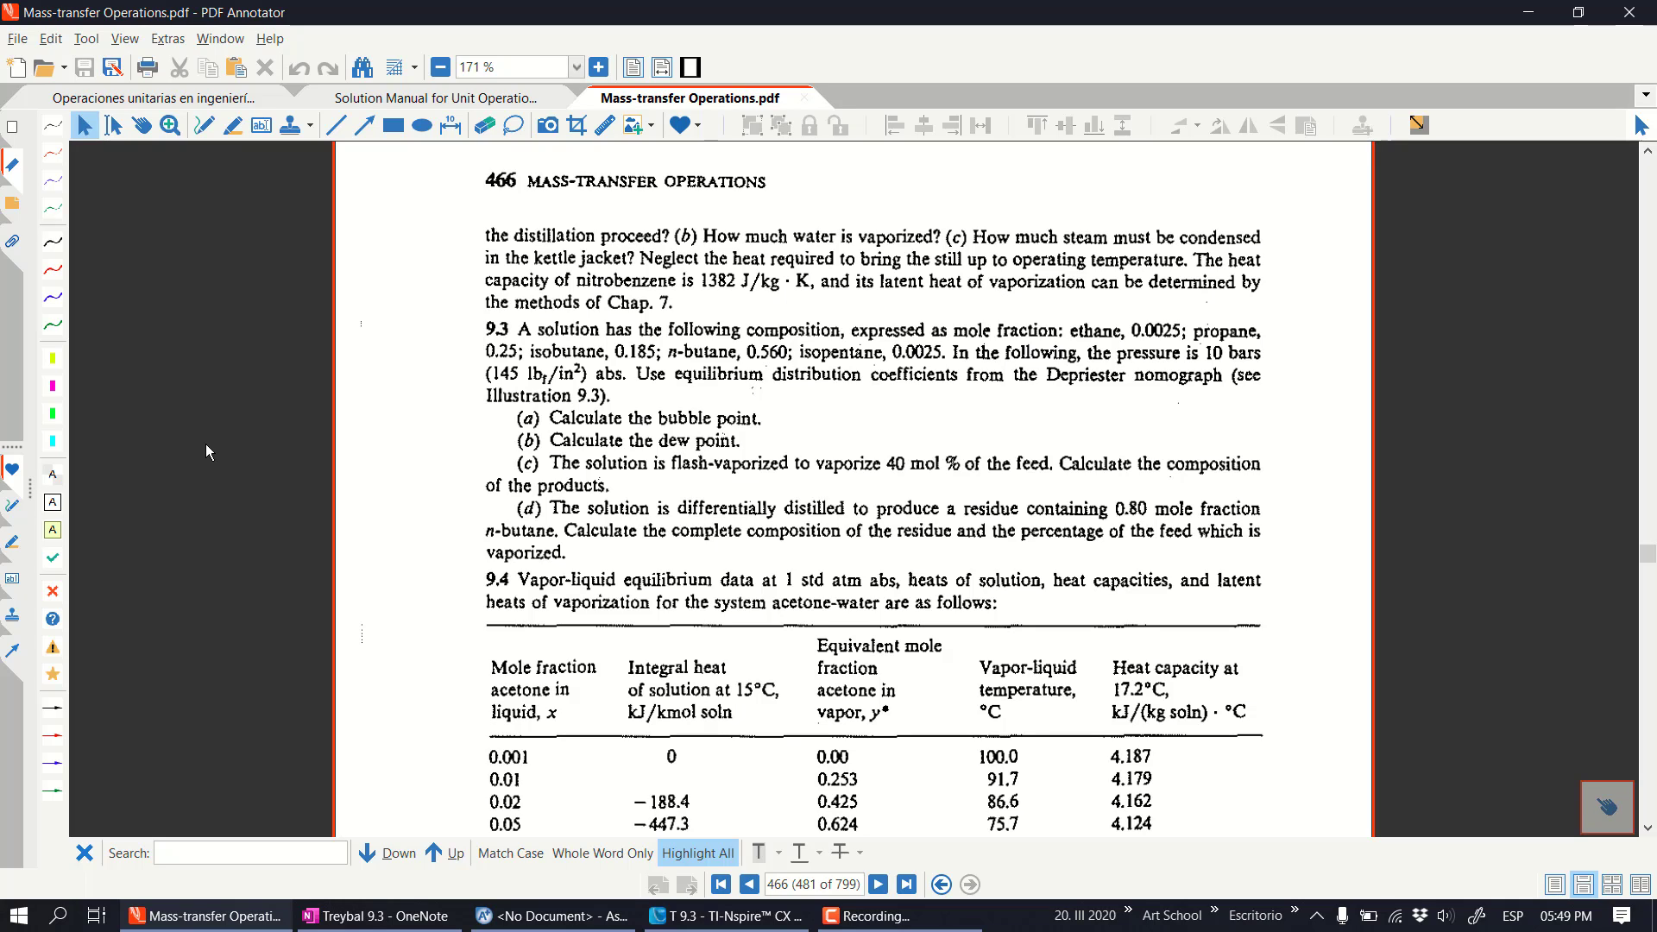
# Switch to OneNote and handwrite X_C2 = 0.0025 and X_C3 = 0.25 in green ink below the Treybal 9.3 title
pyautogui.click(363, 919)
pyautogui.click(212, 55)
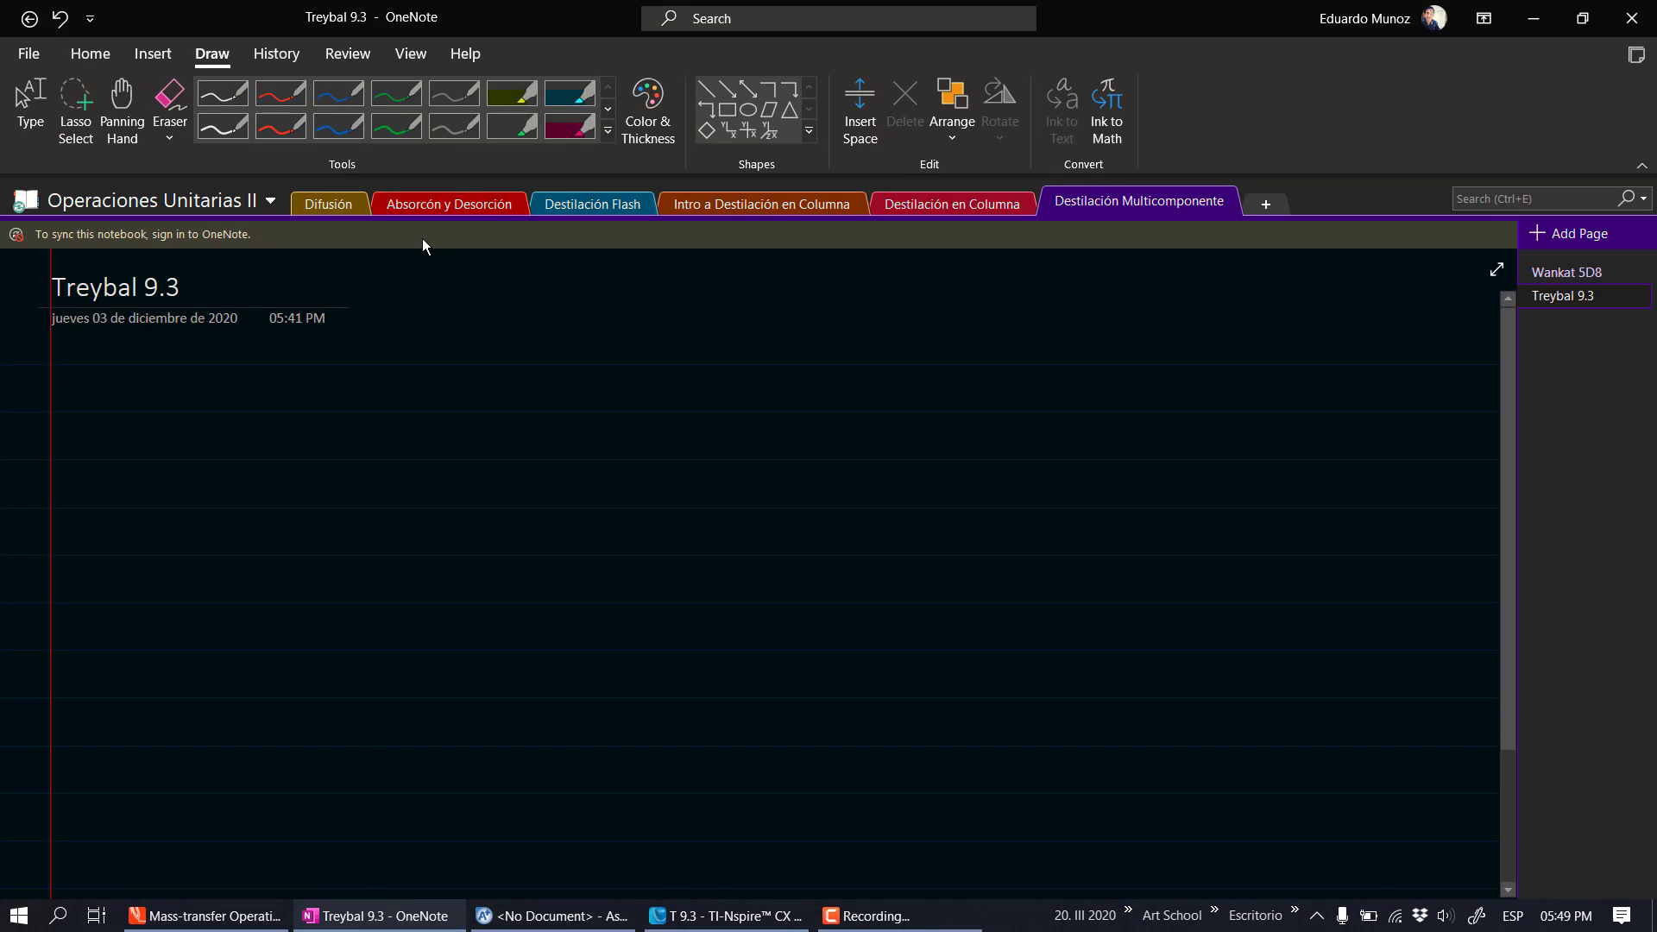
pyautogui.click(391, 91)
pyautogui.moveTo(164, 376); pyautogui.dragTo(144, 406)
pyautogui.moveTo(145, 376)
pyautogui.mouseDown()
pyautogui.moveTo(191, 408)
pyautogui.moveTo(256, 393)
pyautogui.mouseUp()
pyautogui.moveTo(281, 387); pyautogui.dragTo(382, 402)
pyautogui.moveTo(163, 427)
pyautogui.mouseDown()
pyautogui.moveTo(136, 465)
pyautogui.moveTo(251, 436)
pyautogui.mouseUp()
pyautogui.moveTo(238, 447)
pyautogui.mouseDown()
pyautogui.moveTo(281, 433)
pyautogui.moveTo(342, 448)
pyautogui.mouseUp()
pyautogui.moveTo(361, 424); pyautogui.dragTo(341, 450)
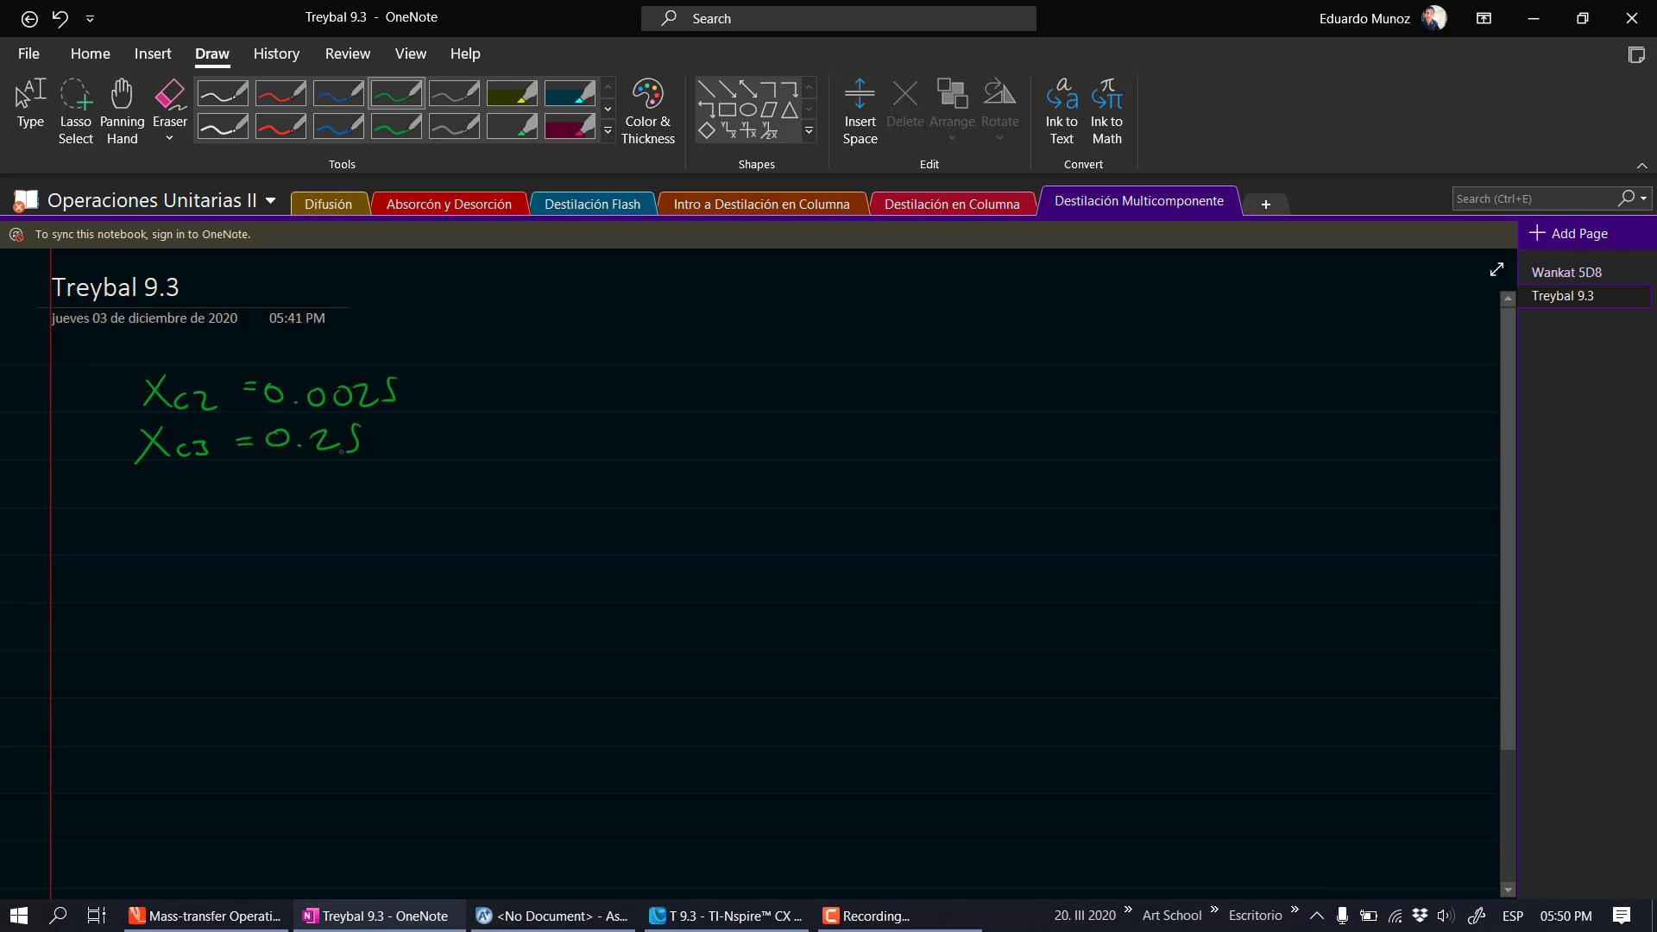
# Handwrite X_iC4 = 0.185, X_nC4 = 0.56 and X_iC5 = 0.0025 beneath the first two mole fractions
pyautogui.moveTo(170, 473)
pyautogui.mouseDown()
pyautogui.moveTo(143, 500)
pyautogui.moveTo(173, 500)
pyautogui.mouseUp()
pyautogui.hotkey('ctrl', 'z')
pyautogui.moveTo(202, 494); pyautogui.dragTo(199, 506)
pyautogui.moveTo(204, 494)
pyautogui.mouseDown()
pyautogui.moveTo(339, 478)
pyautogui.moveTo(345, 499)
pyautogui.mouseUp()
pyautogui.moveTo(163, 522)
pyautogui.mouseDown()
pyautogui.moveTo(138, 554)
pyautogui.moveTo(196, 557)
pyautogui.moveTo(278, 525)
pyautogui.moveTo(331, 549)
pyautogui.mouseUp()
pyautogui.click(297, 544)
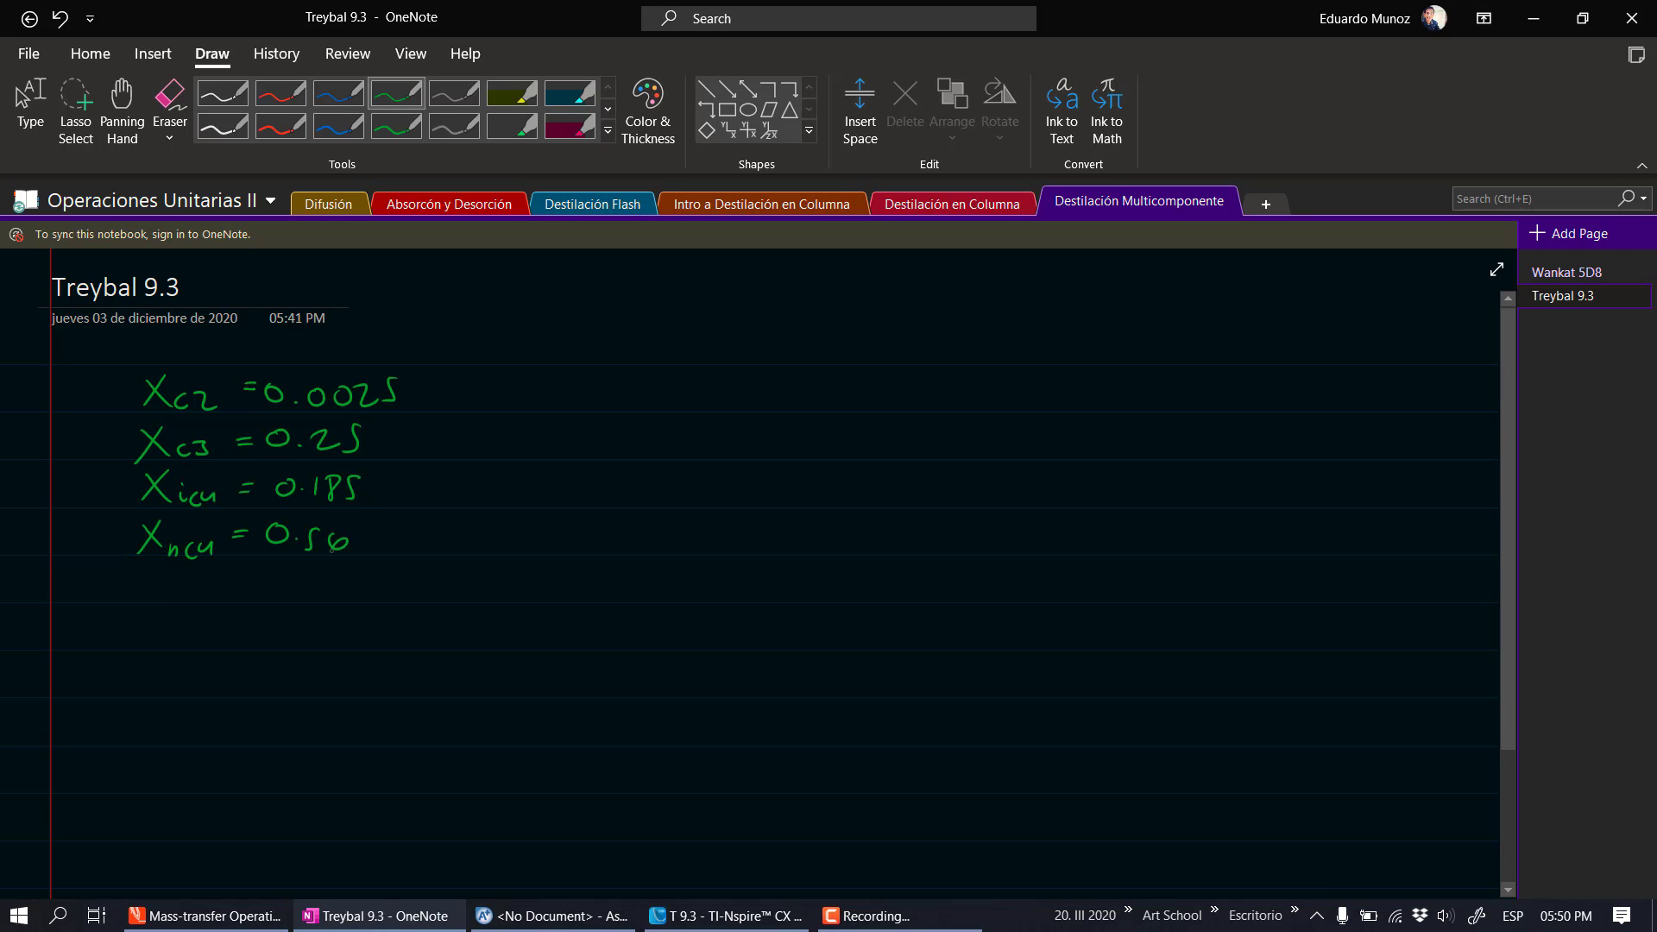
pyautogui.moveTo(152, 569); pyautogui.dragTo(135, 597)
pyautogui.moveTo(138, 573)
pyautogui.mouseDown()
pyautogui.moveTo(189, 595)
pyautogui.moveTo(242, 573)
pyautogui.mouseUp()
pyautogui.moveTo(232, 580); pyautogui.dragTo(243, 579)
pyautogui.moveTo(266, 568); pyautogui.dragTo(364, 588)
pyautogui.click(283, 581)
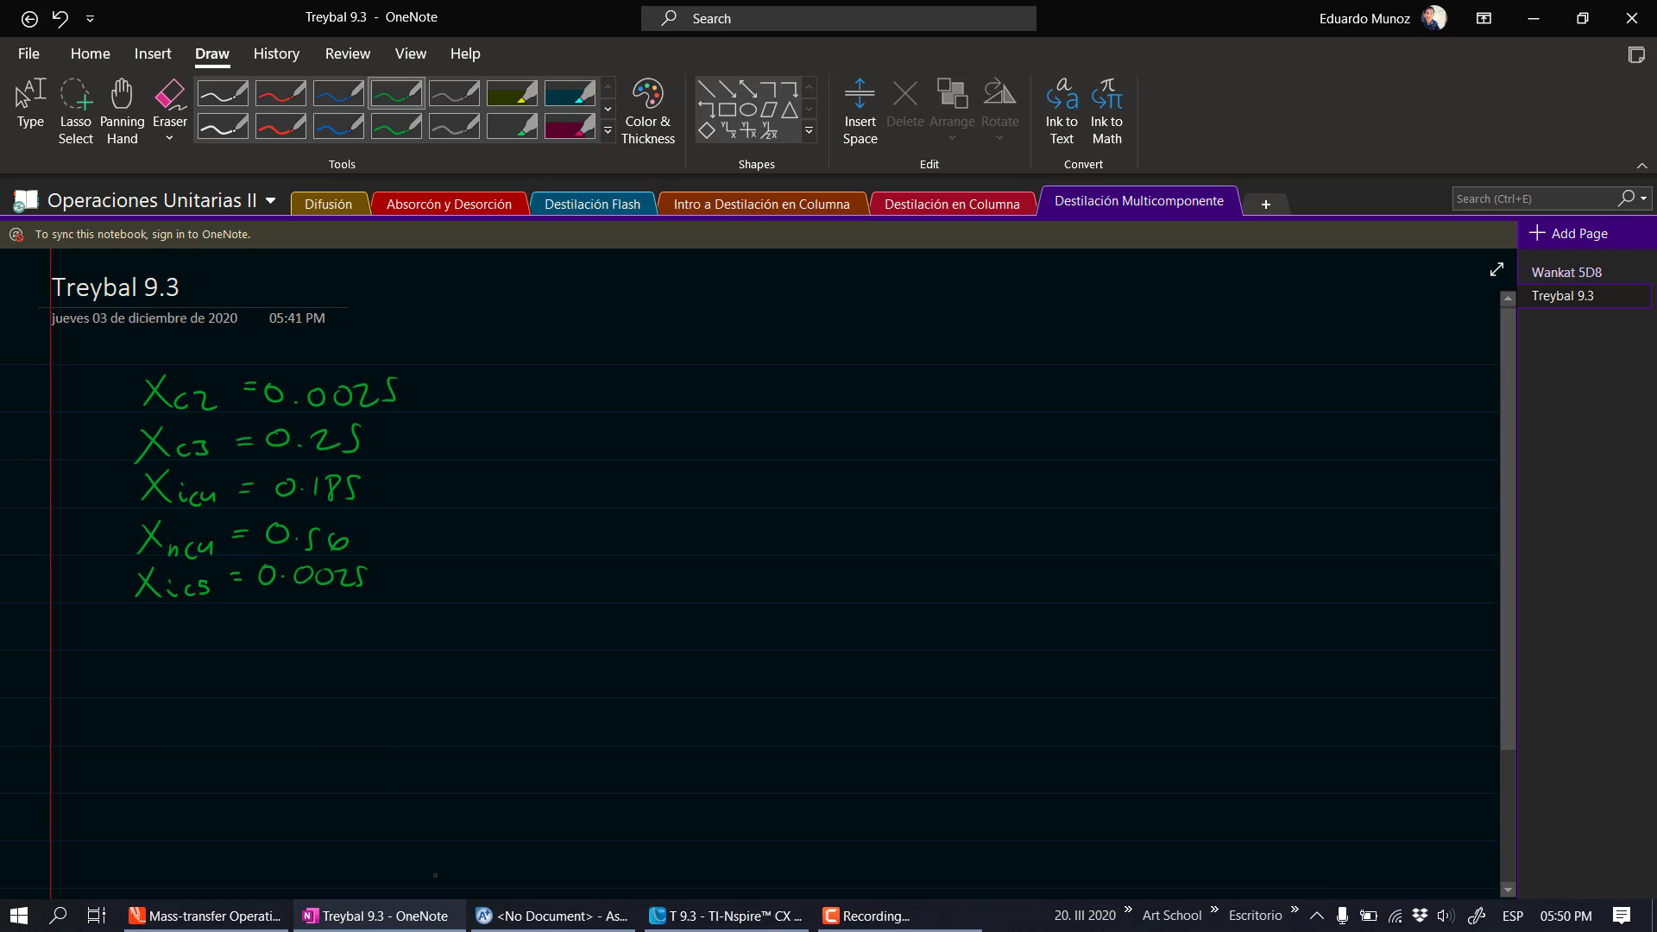
# Check problem 9.3 in the PDF, return to OneNote and write P = 145 psia beside the composition list
pyautogui.click(391, 922)
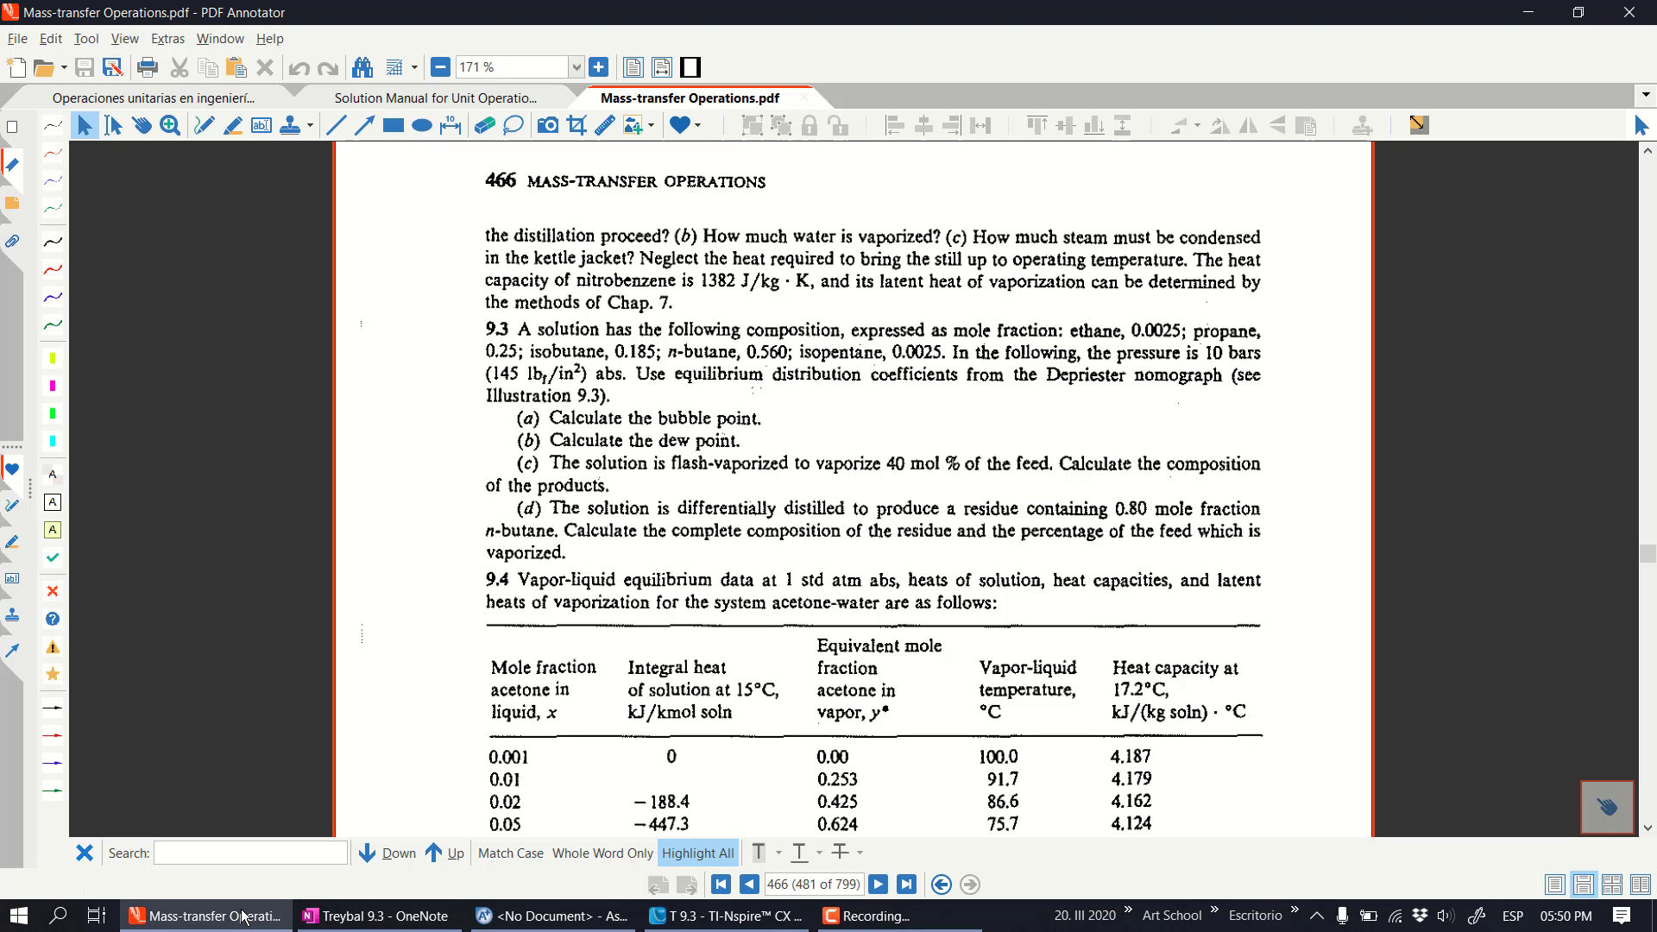
pyautogui.click(375, 916)
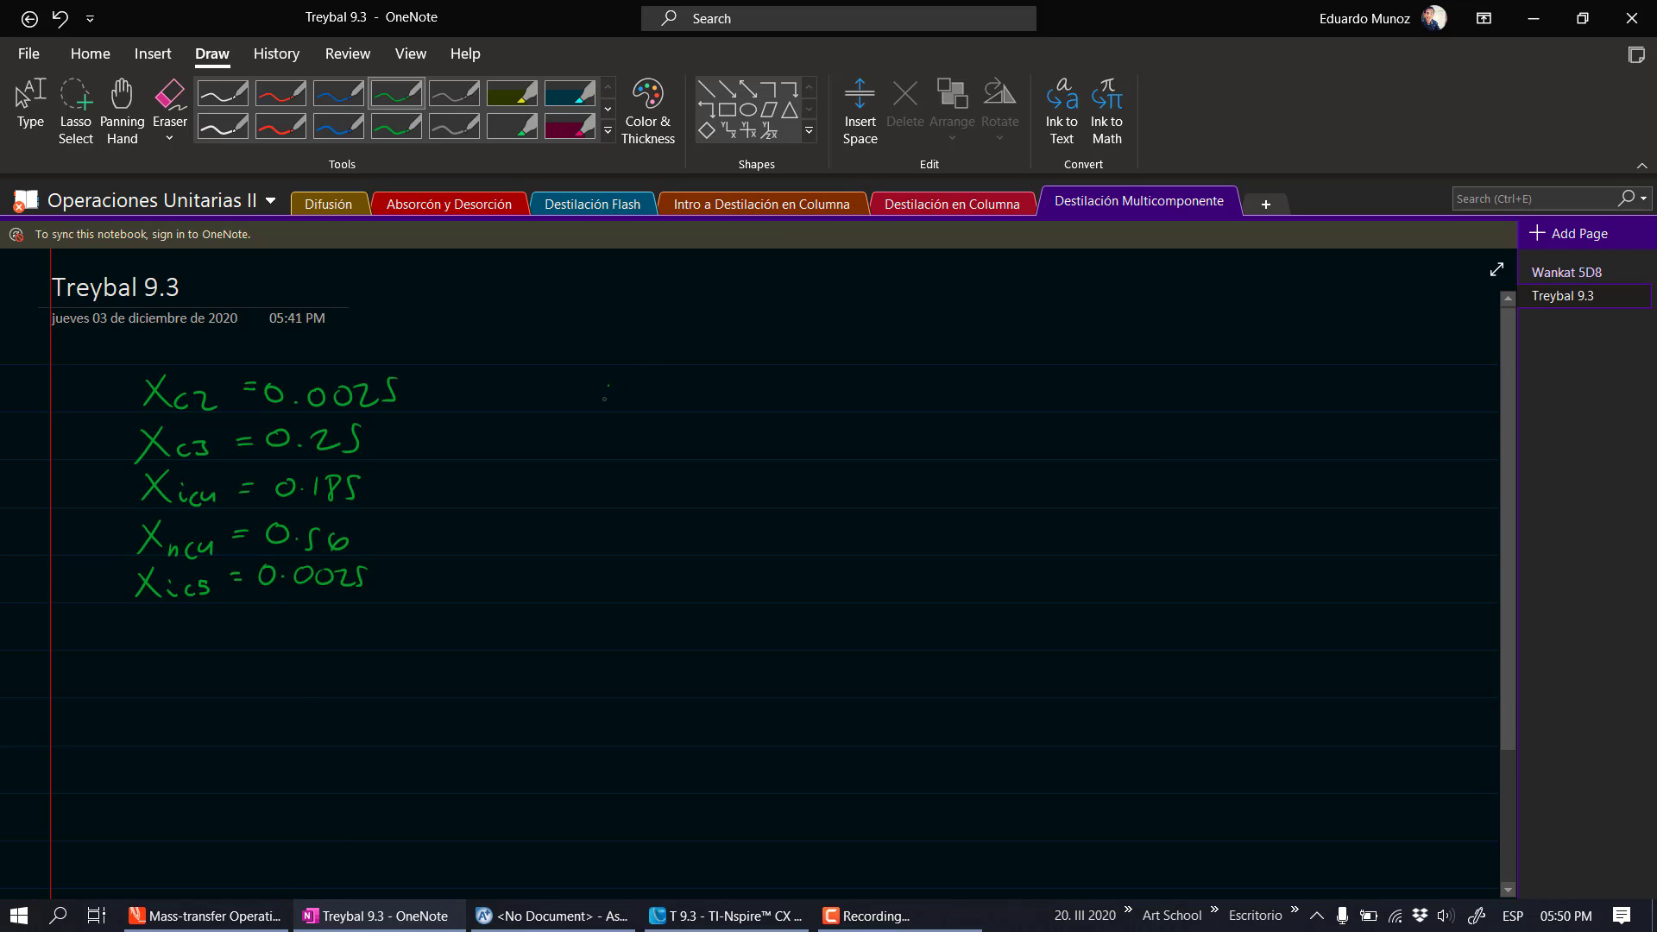
pyautogui.moveTo(607, 385); pyautogui.dragTo(597, 417)
pyautogui.moveTo(604, 385)
pyautogui.mouseDown()
pyautogui.moveTo(607, 404)
pyautogui.moveTo(674, 406)
pyautogui.mouseUp()
pyautogui.moveTo(689, 384); pyautogui.dragTo(706, 402)
pyautogui.moveTo(736, 372)
pyautogui.mouseDown()
pyautogui.moveTo(727, 399)
pyautogui.moveTo(759, 395)
pyautogui.mouseUp()
pyautogui.moveTo(768, 387)
pyautogui.mouseDown()
pyautogui.moveTo(768, 404)
pyautogui.moveTo(818, 403)
pyautogui.mouseUp()
# Write K(T,P) – (W: 2-30) below the pressure, with a small check mark above the P
pyautogui.moveTo(581, 469)
pyautogui.mouseDown()
pyautogui.moveTo(572, 499)
pyautogui.moveTo(683, 495)
pyautogui.mouseUp()
pyautogui.moveTo(688, 473); pyautogui.dragTo(713, 495)
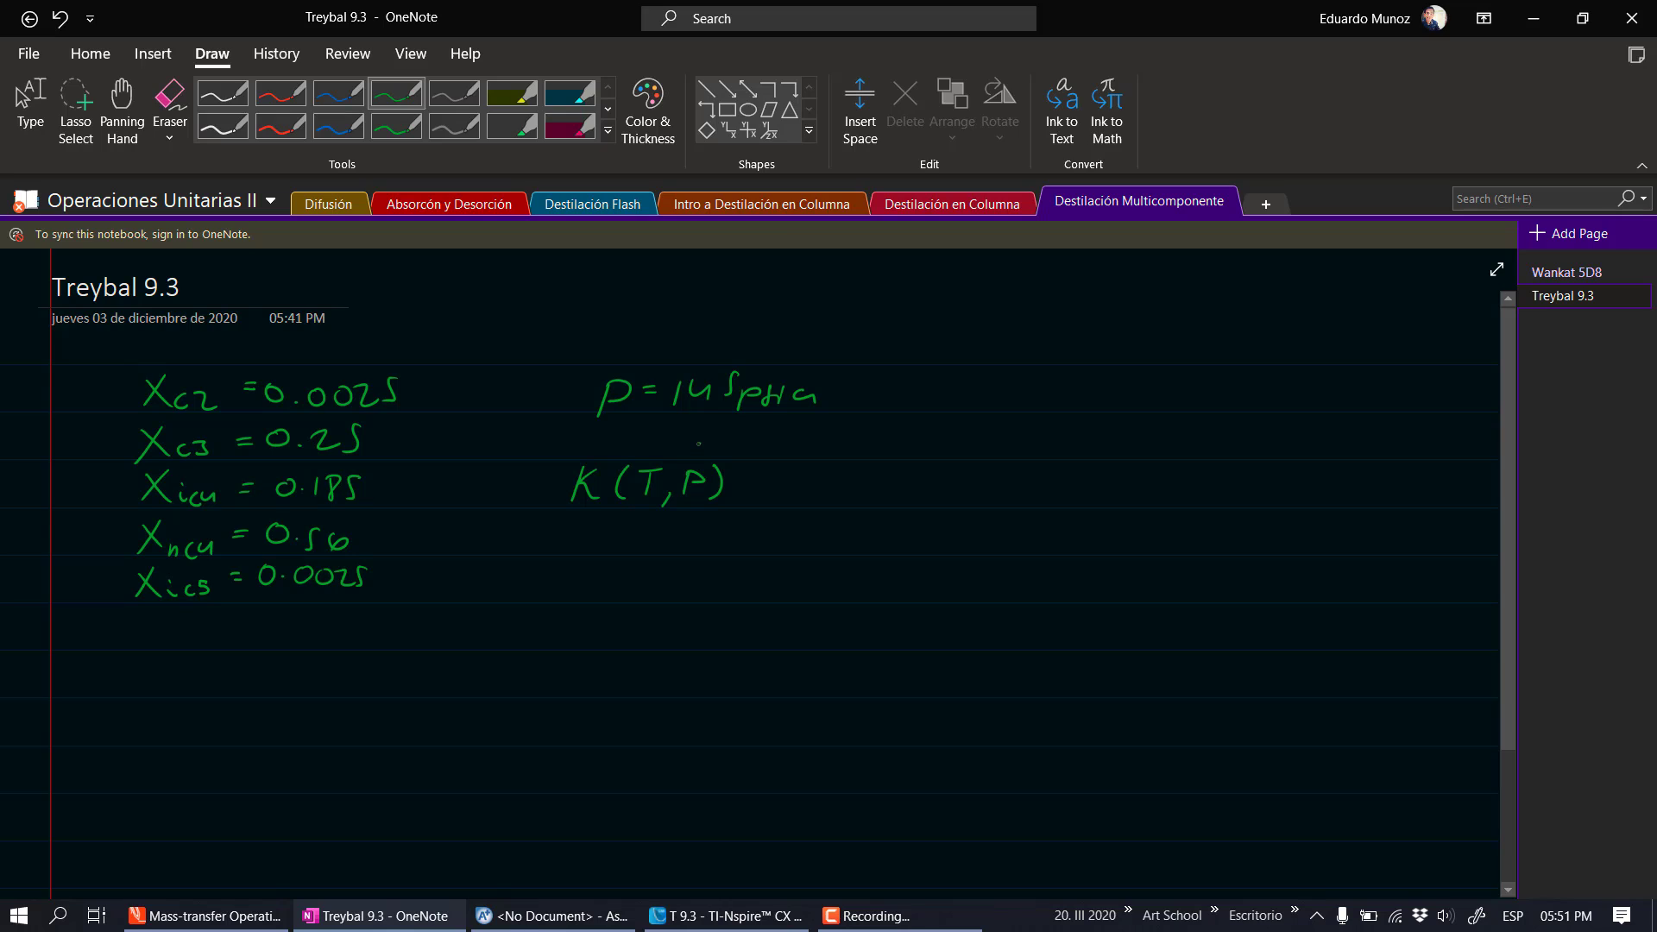
pyautogui.moveTo(693, 437); pyautogui.dragTo(701, 443)
pyautogui.moveTo(831, 457)
pyautogui.mouseDown()
pyautogui.moveTo(824, 498)
pyautogui.moveTo(870, 471)
pyautogui.moveTo(914, 495)
pyautogui.mouseUp()
pyautogui.moveTo(943, 475)
pyautogui.mouseDown()
pyautogui.moveTo(953, 494)
pyautogui.moveTo(979, 477)
pyautogui.mouseUp()
pyautogui.moveTo(994, 464)
pyautogui.mouseDown()
pyautogui.moveTo(1004, 488)
pyautogui.moveTo(982, 517)
pyautogui.mouseUp()
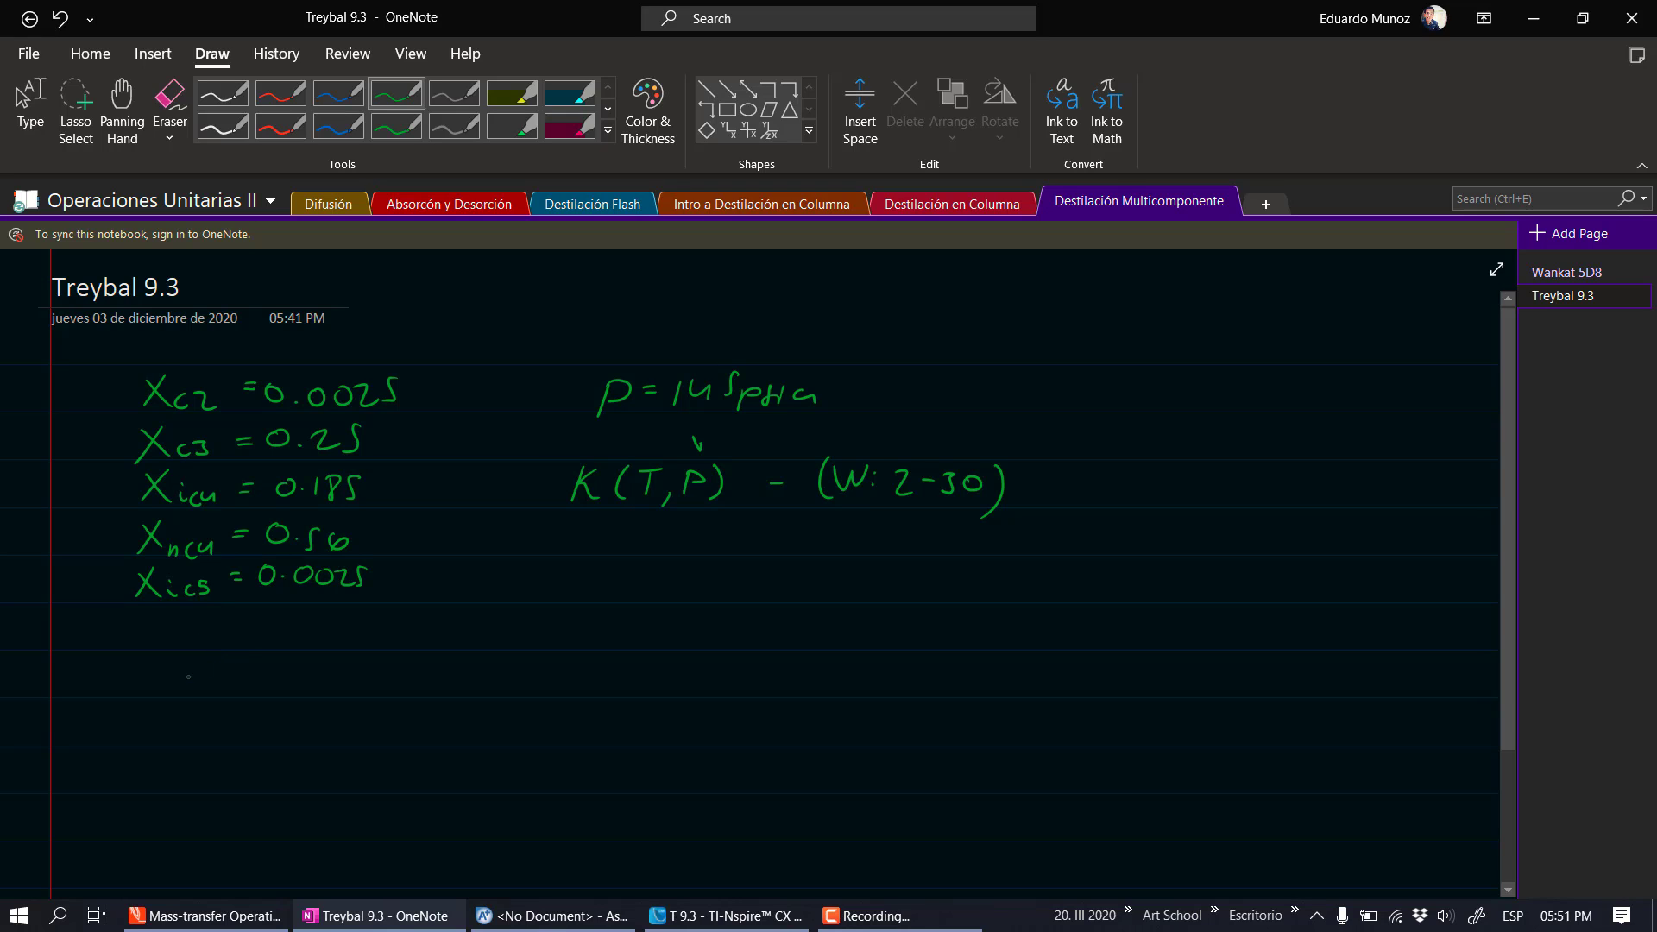
# Write the equation reference RR (2-42) below the list of mole fractions
pyautogui.moveTo(177, 663)
pyautogui.mouseDown()
pyautogui.moveTo(171, 691)
pyautogui.moveTo(270, 702)
pyautogui.mouseUp()
pyautogui.moveTo(285, 671); pyautogui.dragTo(313, 686)
pyautogui.moveTo(320, 676); pyautogui.dragTo(396, 681)
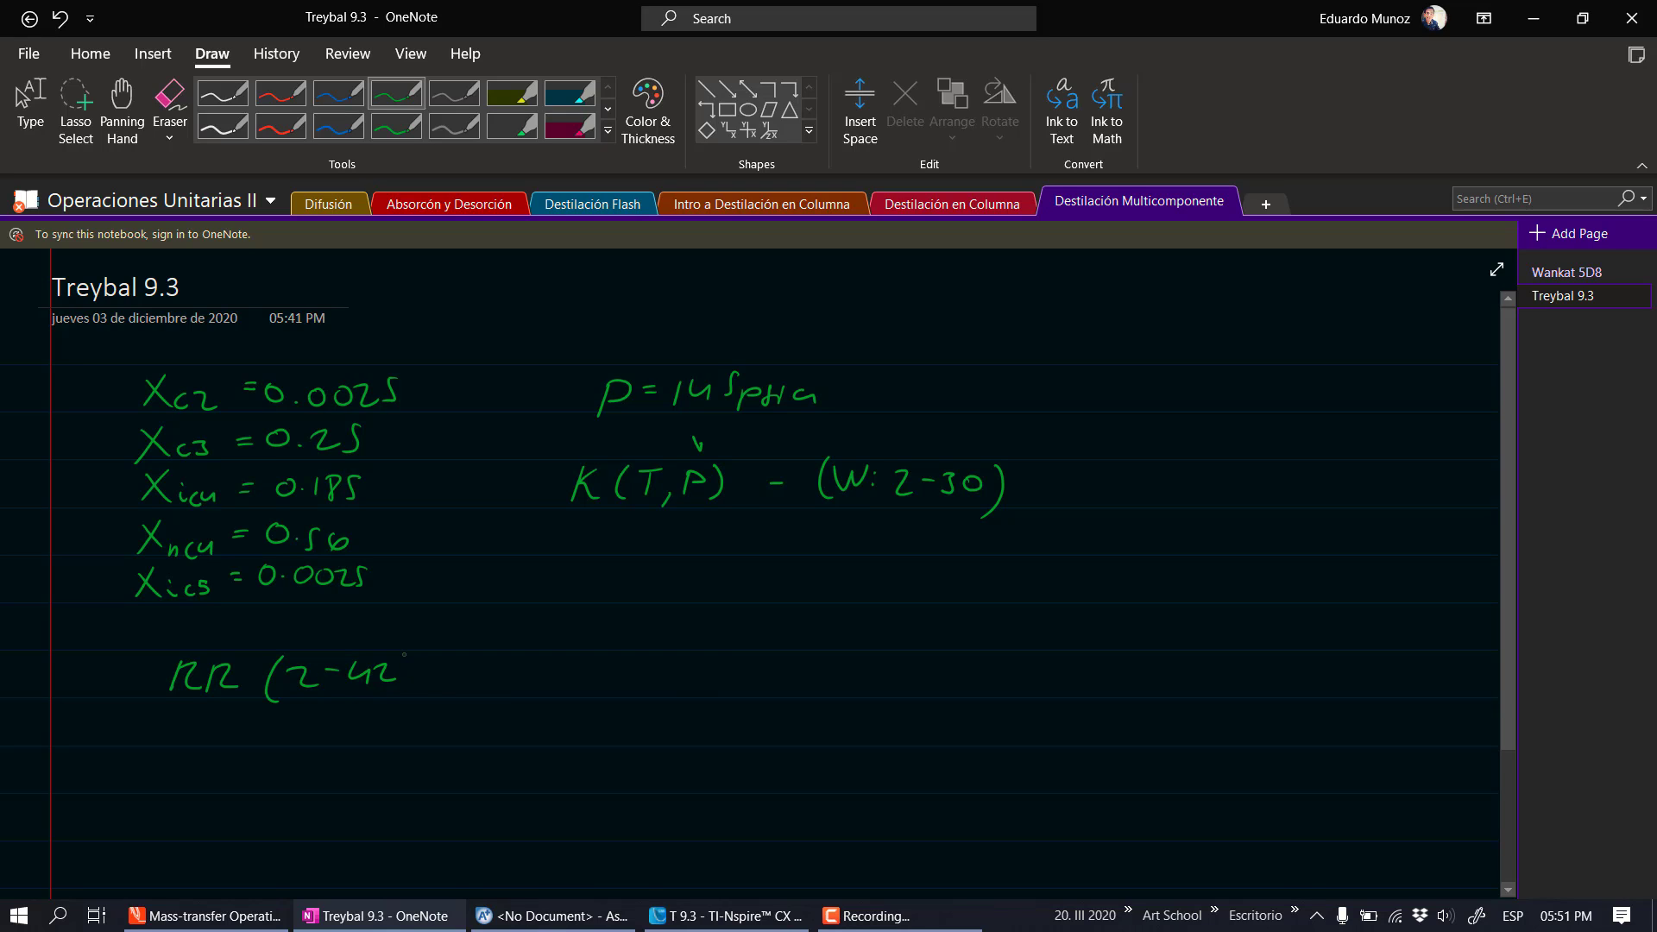
pyautogui.moveTo(404, 655); pyautogui.dragTo(396, 701)
# Write the Rachford-Rice sum from i=1 to c of zi(Ki-1)/(1+(Ki-1)V/F) = 0 next to its reference
pyautogui.moveTo(545, 663)
pyautogui.mouseDown()
pyautogui.moveTo(525, 675)
pyautogui.moveTo(562, 713)
pyautogui.mouseUp()
pyautogui.moveTo(589, 710); pyautogui.dragTo(587, 737)
pyautogui.moveTo(590, 727)
pyautogui.mouseDown()
pyautogui.moveTo(707, 744)
pyautogui.moveTo(744, 707)
pyautogui.moveTo(738, 739)
pyautogui.moveTo(769, 730)
pyautogui.moveTo(720, 688)
pyautogui.moveTo(548, 687)
pyautogui.moveTo(606, 679)
pyautogui.mouseUp()
pyautogui.moveTo(581, 668); pyautogui.dragTo(646, 691)
pyautogui.moveTo(665, 661)
pyautogui.mouseDown()
pyautogui.moveTo(664, 683)
pyautogui.moveTo(712, 663)
pyautogui.moveTo(727, 680)
pyautogui.mouseUp()
pyautogui.click(688, 667)
pyautogui.click(688, 676)
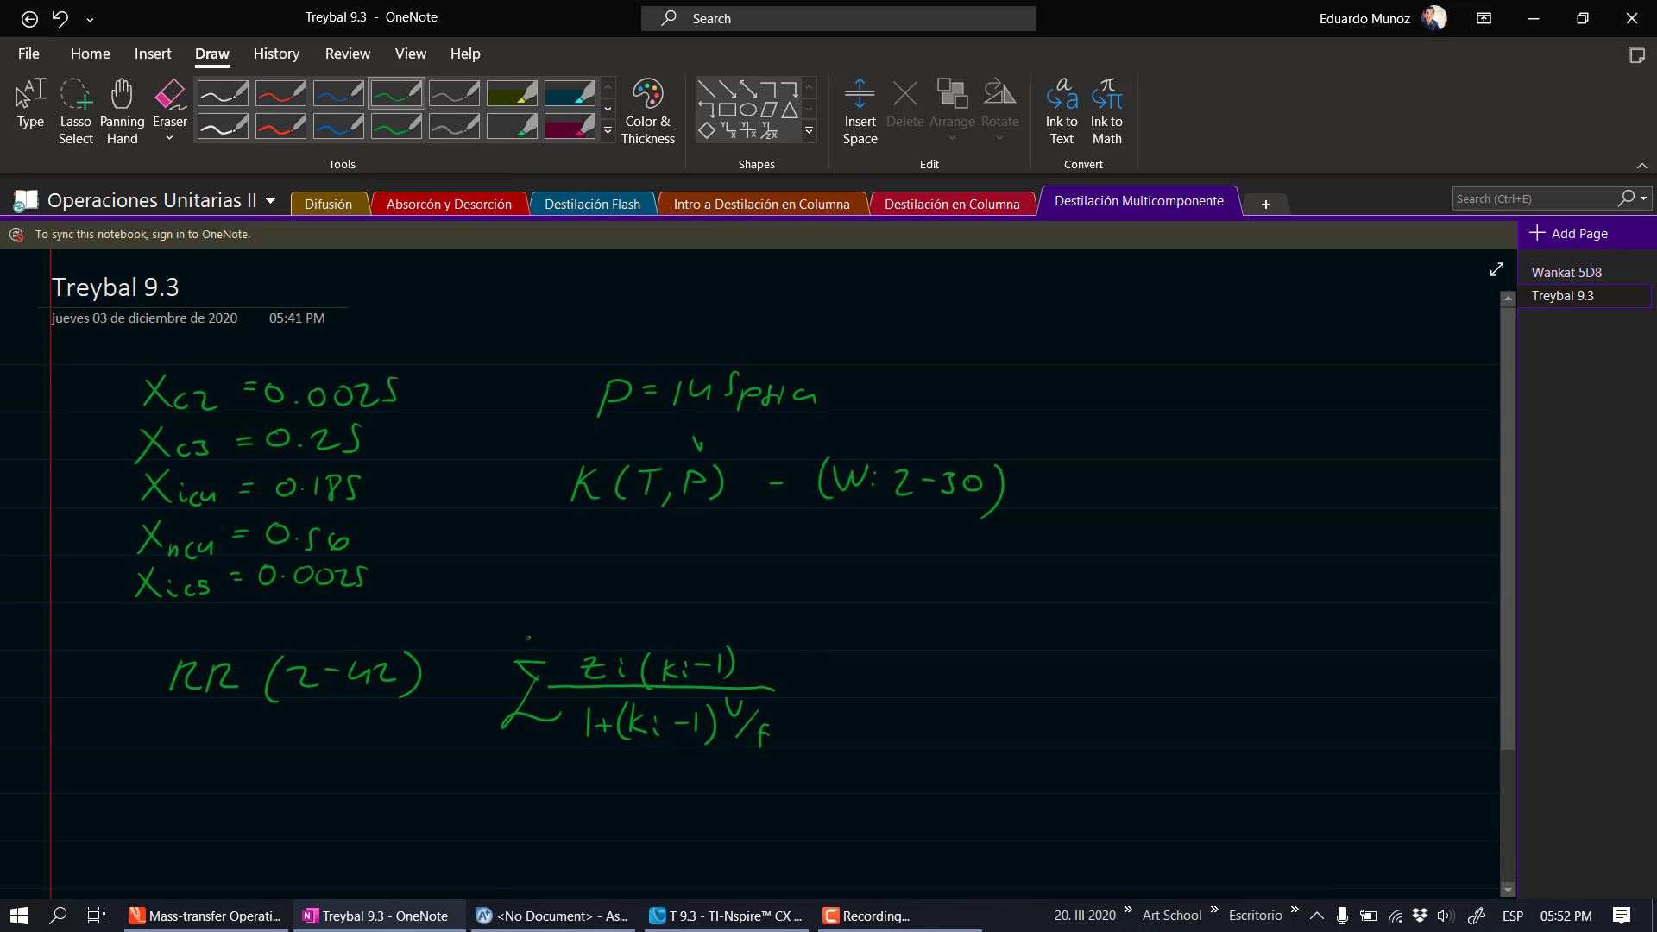
pyautogui.moveTo(528, 638); pyautogui.dragTo(528, 643)
pyautogui.moveTo(833, 678); pyautogui.dragTo(851, 677)
pyautogui.moveTo(833, 686); pyautogui.dragTo(887, 668)
# List the unknowns T_BP, T_DP, T_F and x in a column beside the pressure and K-value notes
pyautogui.moveTo(1177, 379)
pyautogui.mouseDown()
pyautogui.moveTo(1174, 408)
pyautogui.moveTo(1193, 374)
pyautogui.moveTo(1195, 406)
pyautogui.moveTo(1220, 392)
pyautogui.moveTo(1174, 457)
pyautogui.moveTo(1190, 428)
pyautogui.moveTo(1192, 459)
pyautogui.mouseUp()
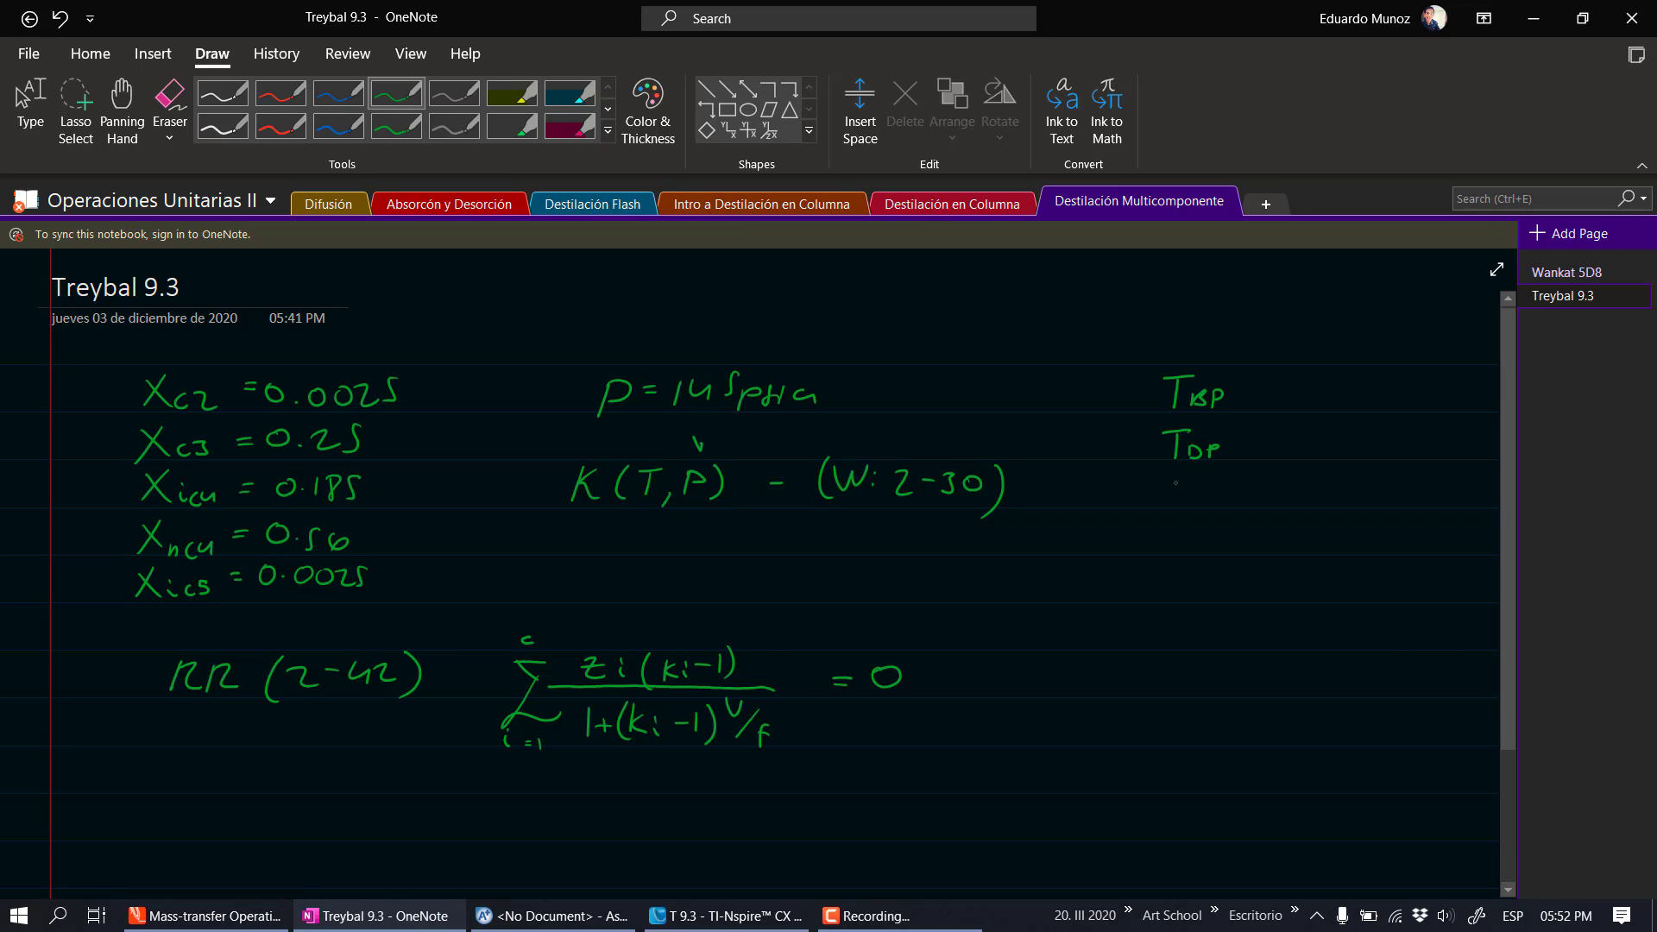
pyautogui.moveTo(1175, 478)
pyautogui.mouseDown()
pyautogui.moveTo(1172, 506)
pyautogui.moveTo(1190, 472)
pyautogui.moveTo(1185, 548)
pyautogui.mouseUp()
pyautogui.moveTo(1183, 527); pyautogui.dragTo(1165, 547)
pyautogui.moveTo(923, 593); pyautogui.dragTo(894, 629)
pyautogui.hotkey('ctrl', 'z')
# Write V/F = 0 beside T_BP, V/F = 1 beside T_DP and V/F = 0.4 beside T_F
pyautogui.moveTo(1279, 394)
pyautogui.mouseDown()
pyautogui.moveTo(1272, 406)
pyautogui.moveTo(1316, 369)
pyautogui.moveTo(1310, 403)
pyautogui.moveTo(1332, 390)
pyautogui.mouseUp()
pyautogui.moveTo(1383, 384)
pyautogui.mouseDown()
pyautogui.moveTo(1385, 408)
pyautogui.moveTo(1390, 380)
pyautogui.mouseUp()
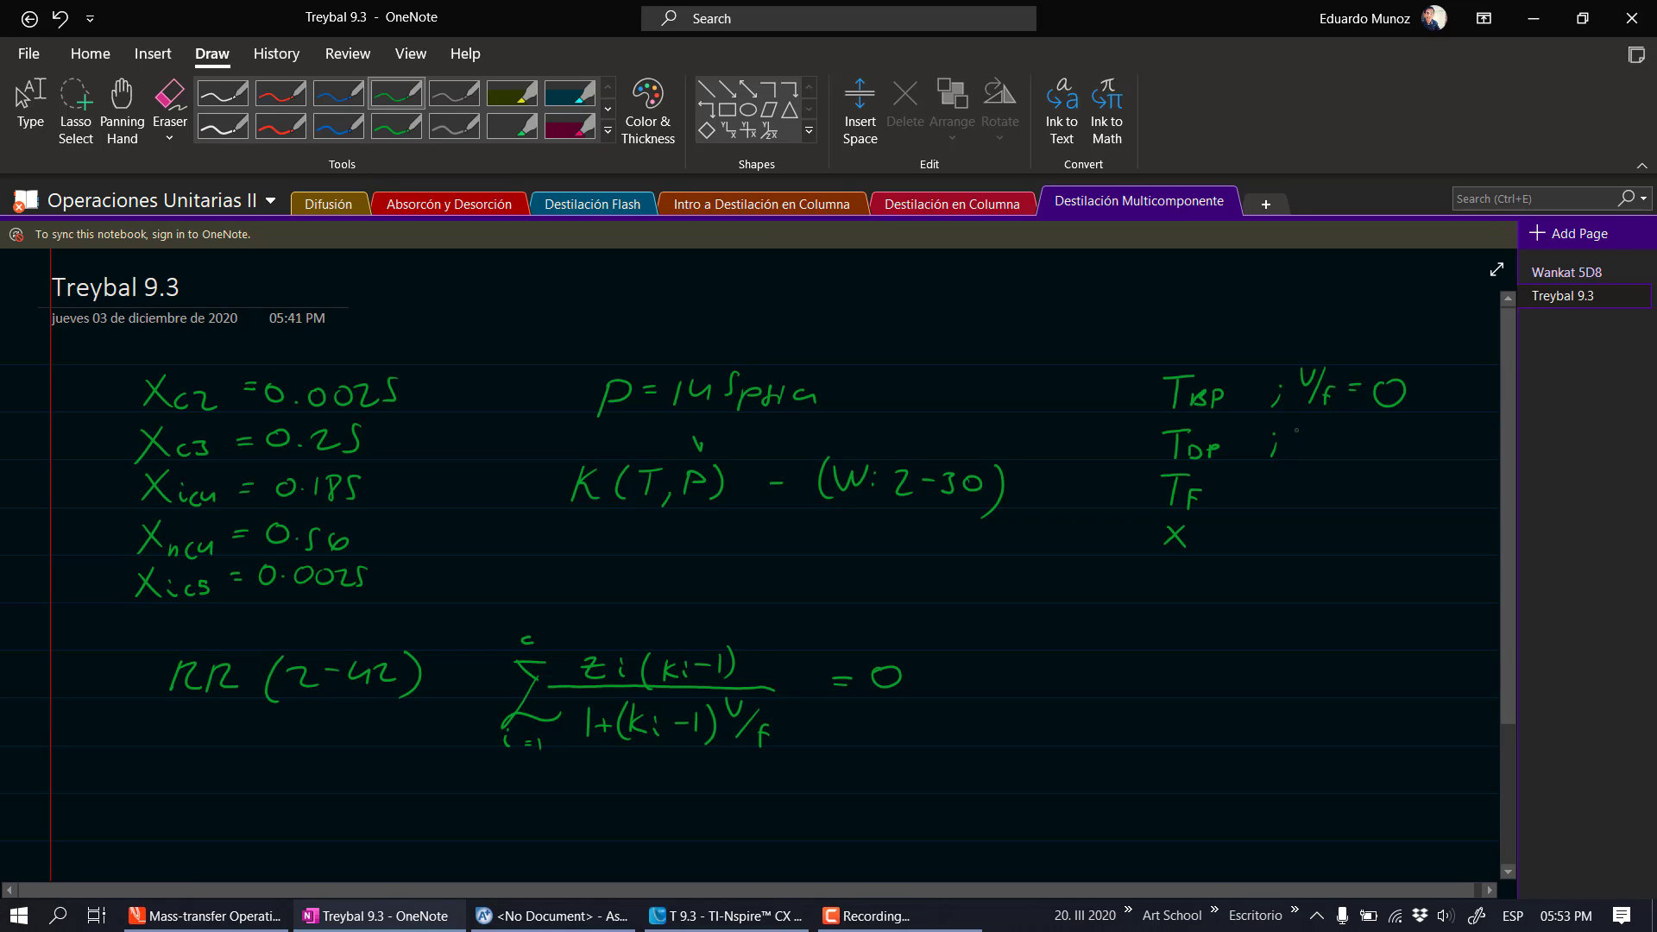
pyautogui.moveTo(1297, 429)
pyautogui.mouseDown()
pyautogui.moveTo(1312, 422)
pyautogui.moveTo(1304, 460)
pyautogui.moveTo(1384, 460)
pyautogui.moveTo(1303, 478)
pyautogui.moveTo(1319, 472)
pyautogui.moveTo(1325, 510)
pyautogui.moveTo(1361, 481)
pyautogui.mouseUp()
pyautogui.hotkey('ctrl', 'z')
pyautogui.moveTo(1347, 491); pyautogui.dragTo(1403, 489)
pyautogui.moveTo(1407, 480); pyautogui.dragTo(1407, 497)
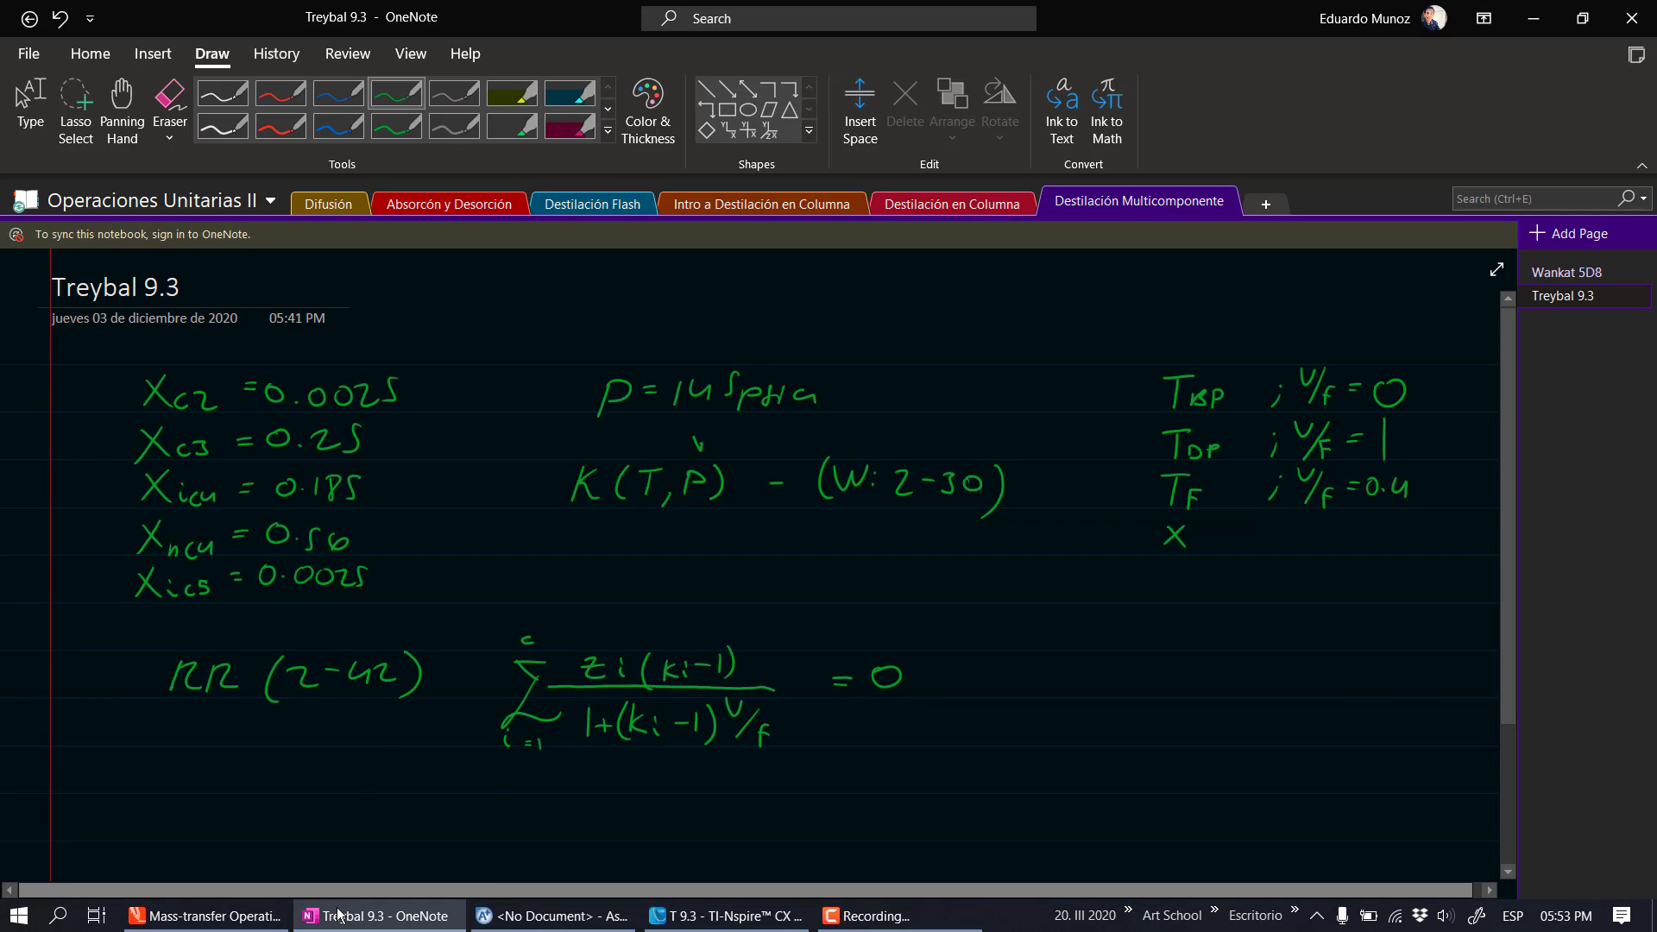
# Recheck the problem in the PDF, then write the ethane term 0.0025(K_C2-1)/(1+(K_C2-1)V/F) in blue ink below the Rachford-Rice equation
pyautogui.moveTo(300, 922)
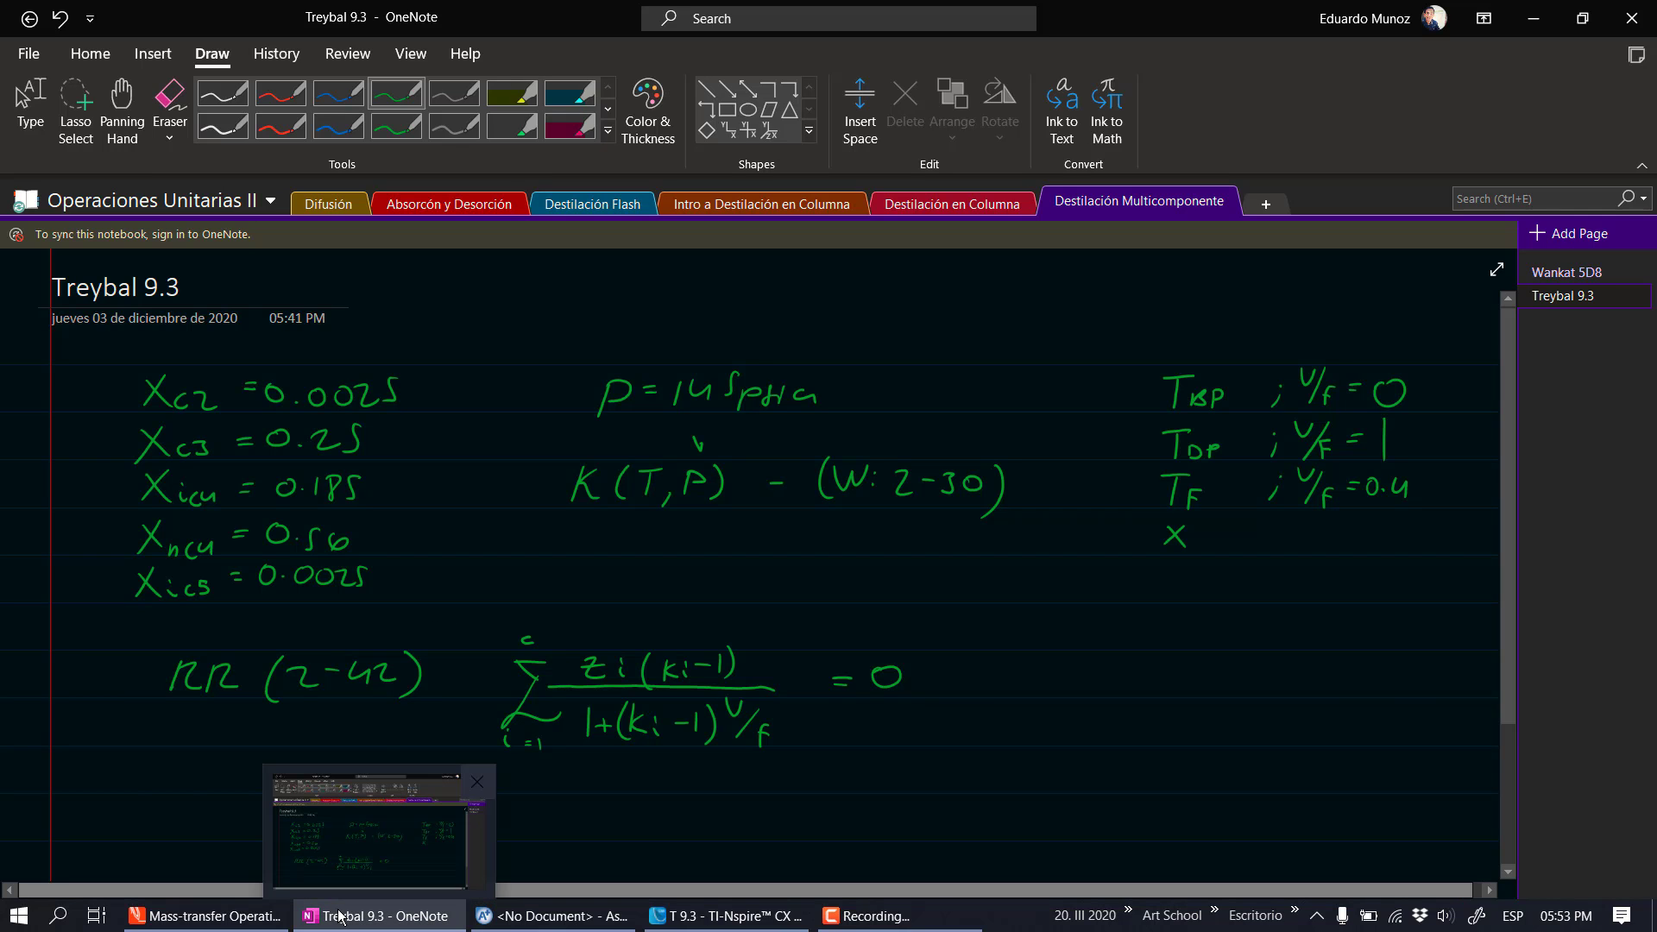
pyautogui.click(248, 923)
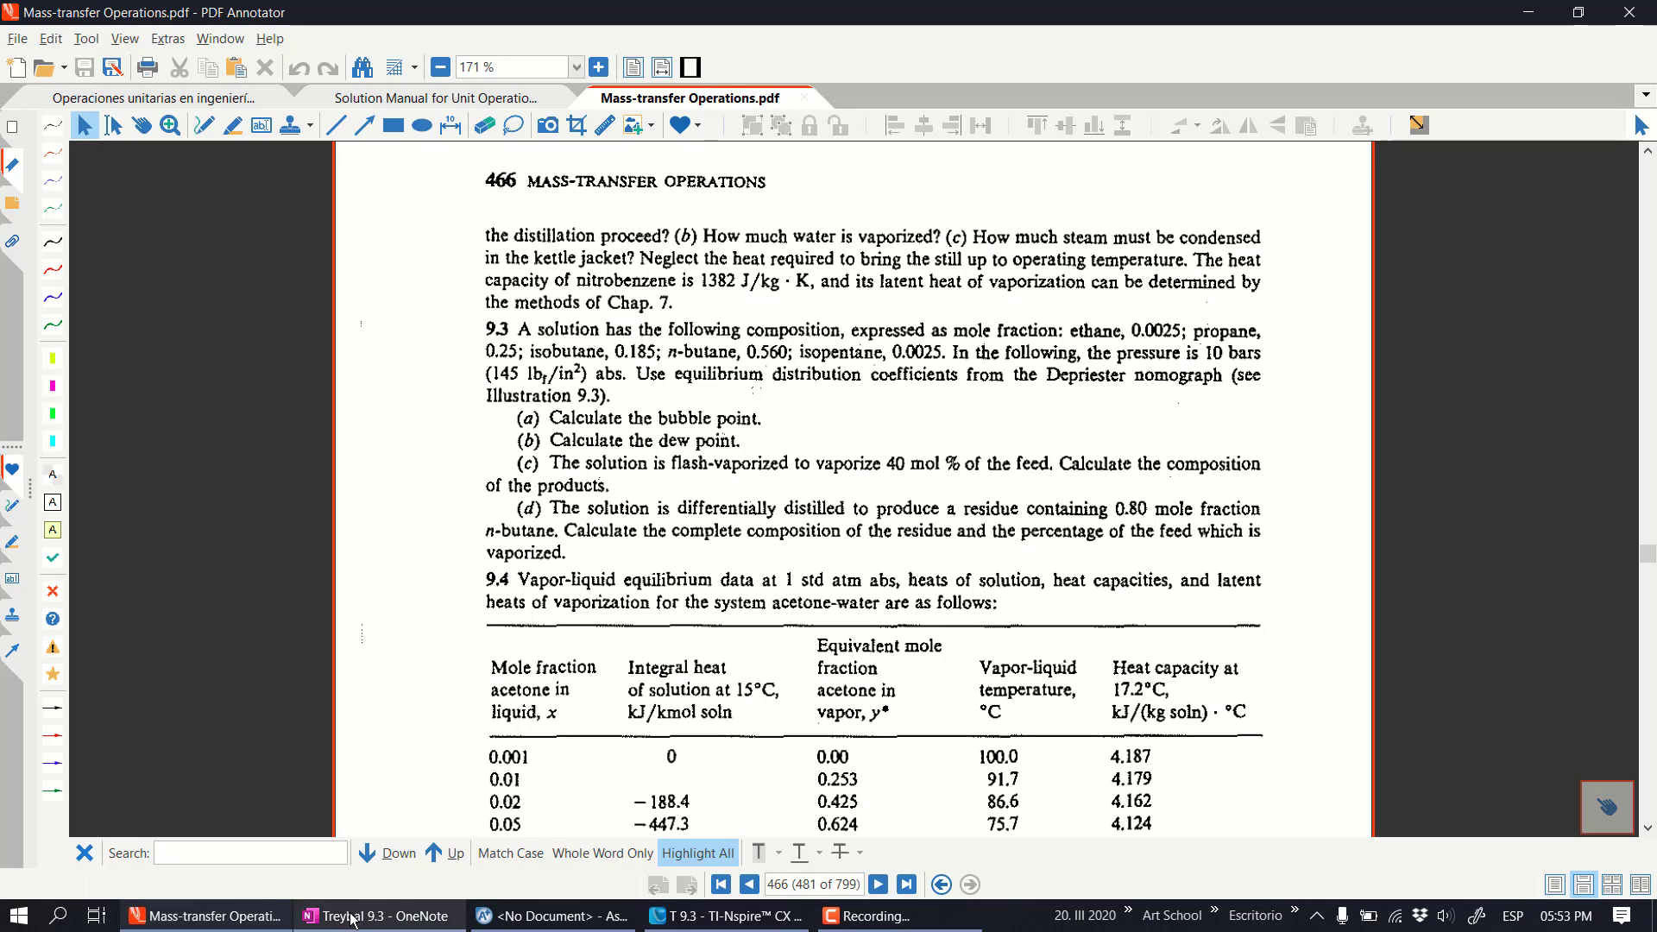
pyautogui.click(377, 916)
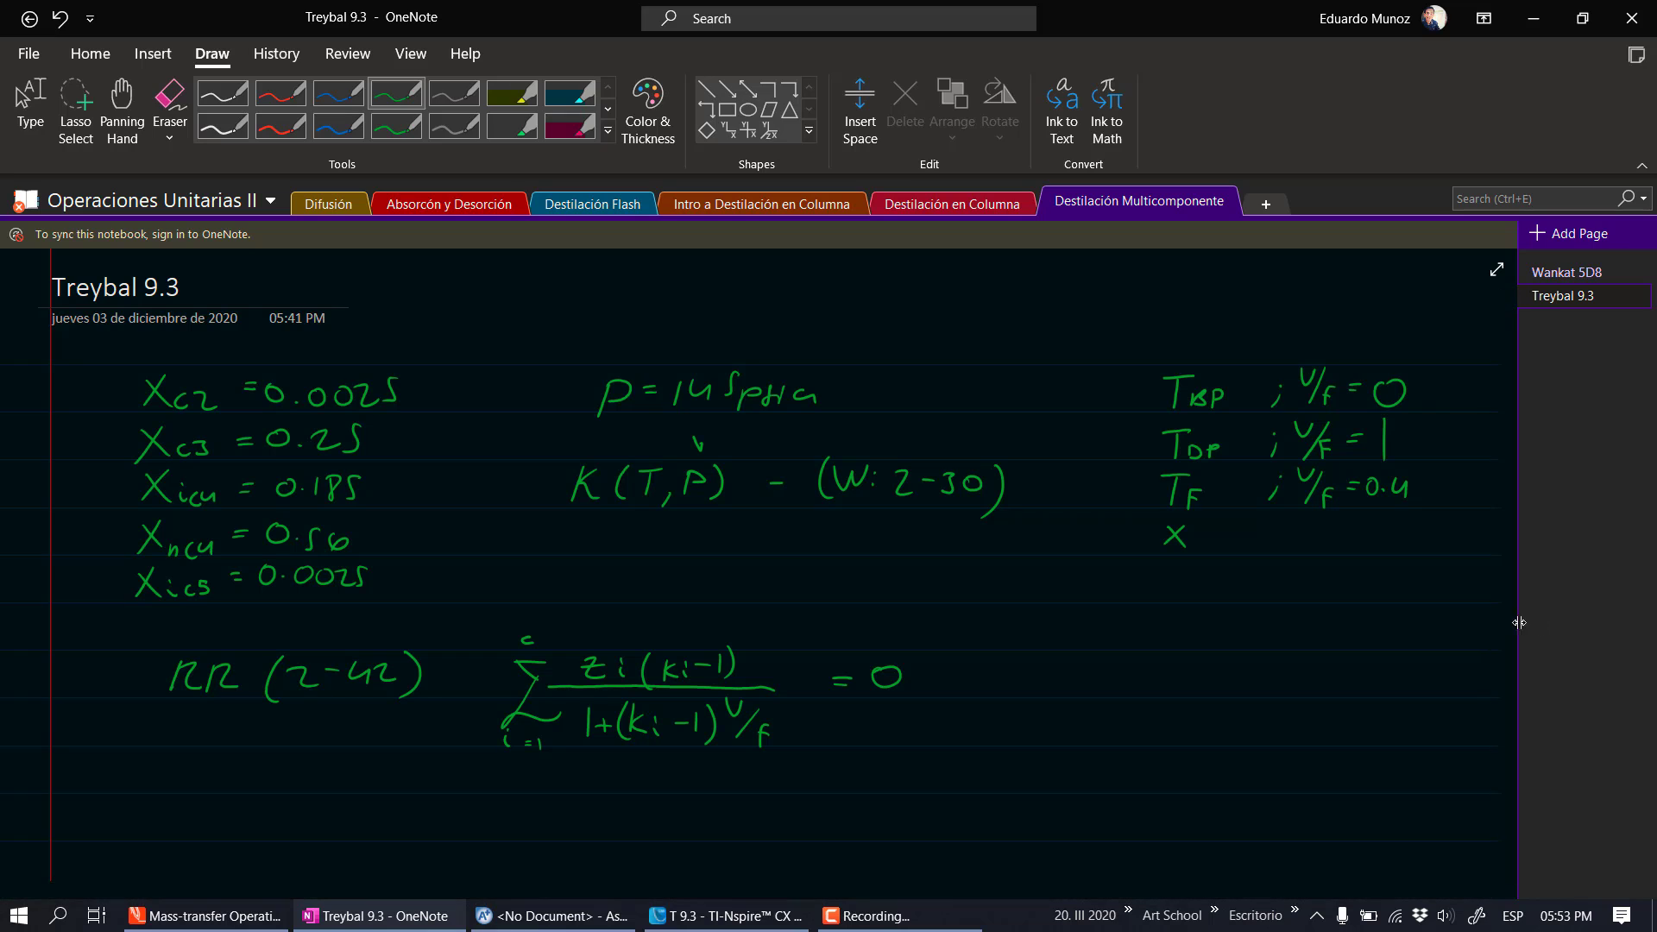
pyautogui.moveTo(1507, 630); pyautogui.dragTo(1485, 816)
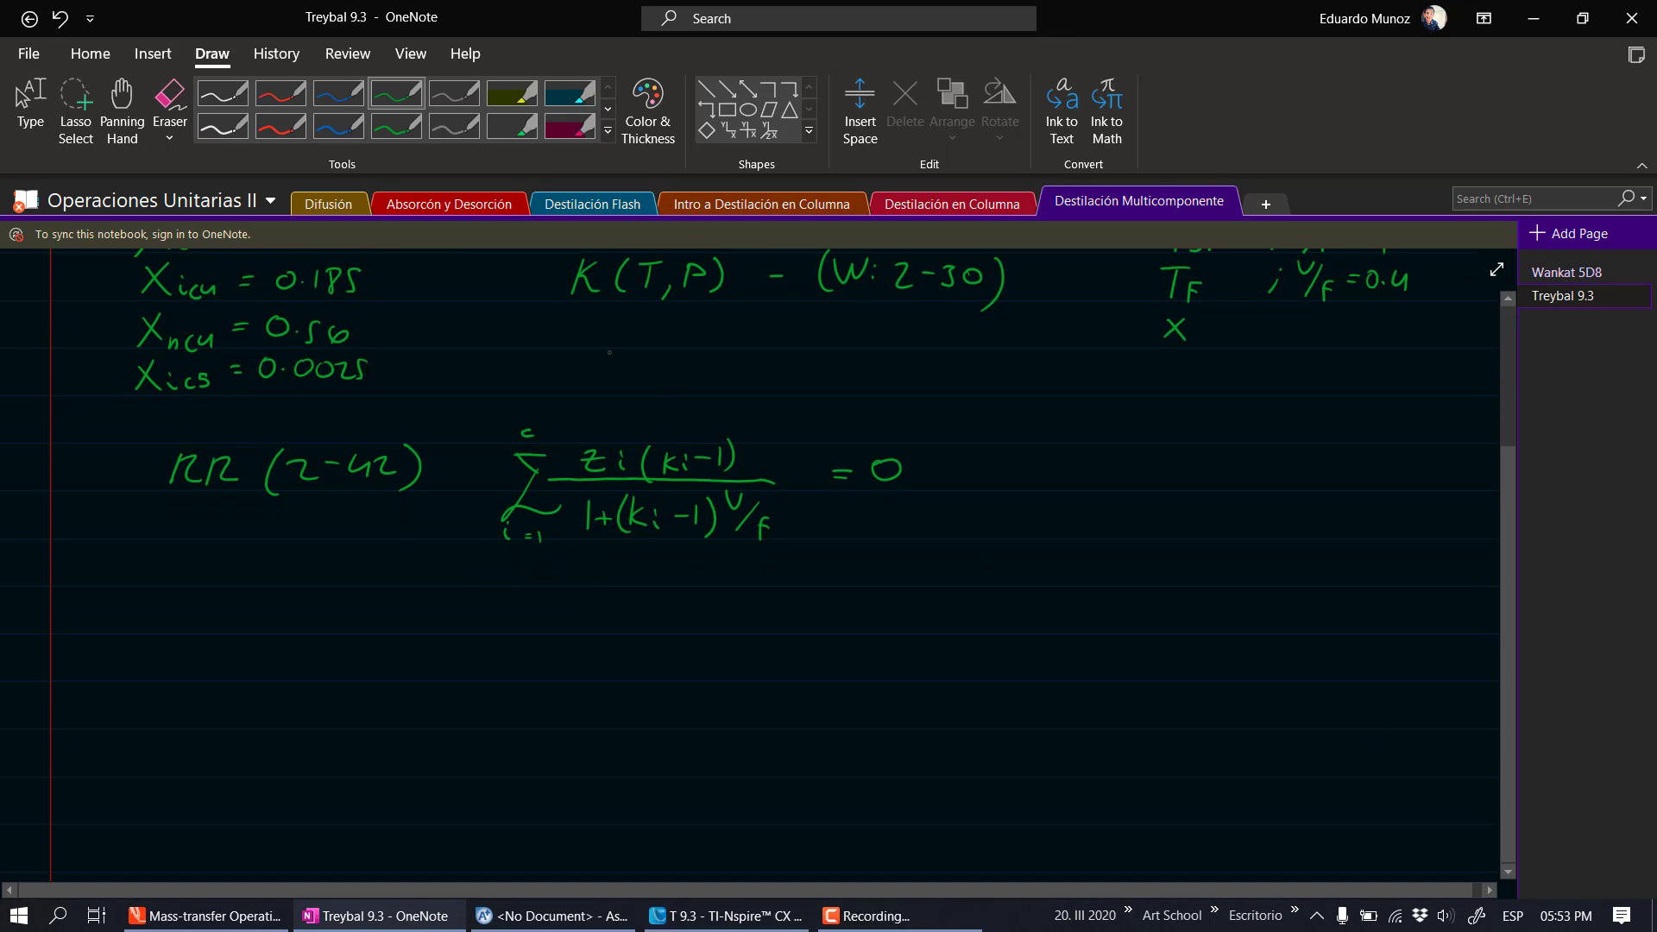
pyautogui.click(333, 97)
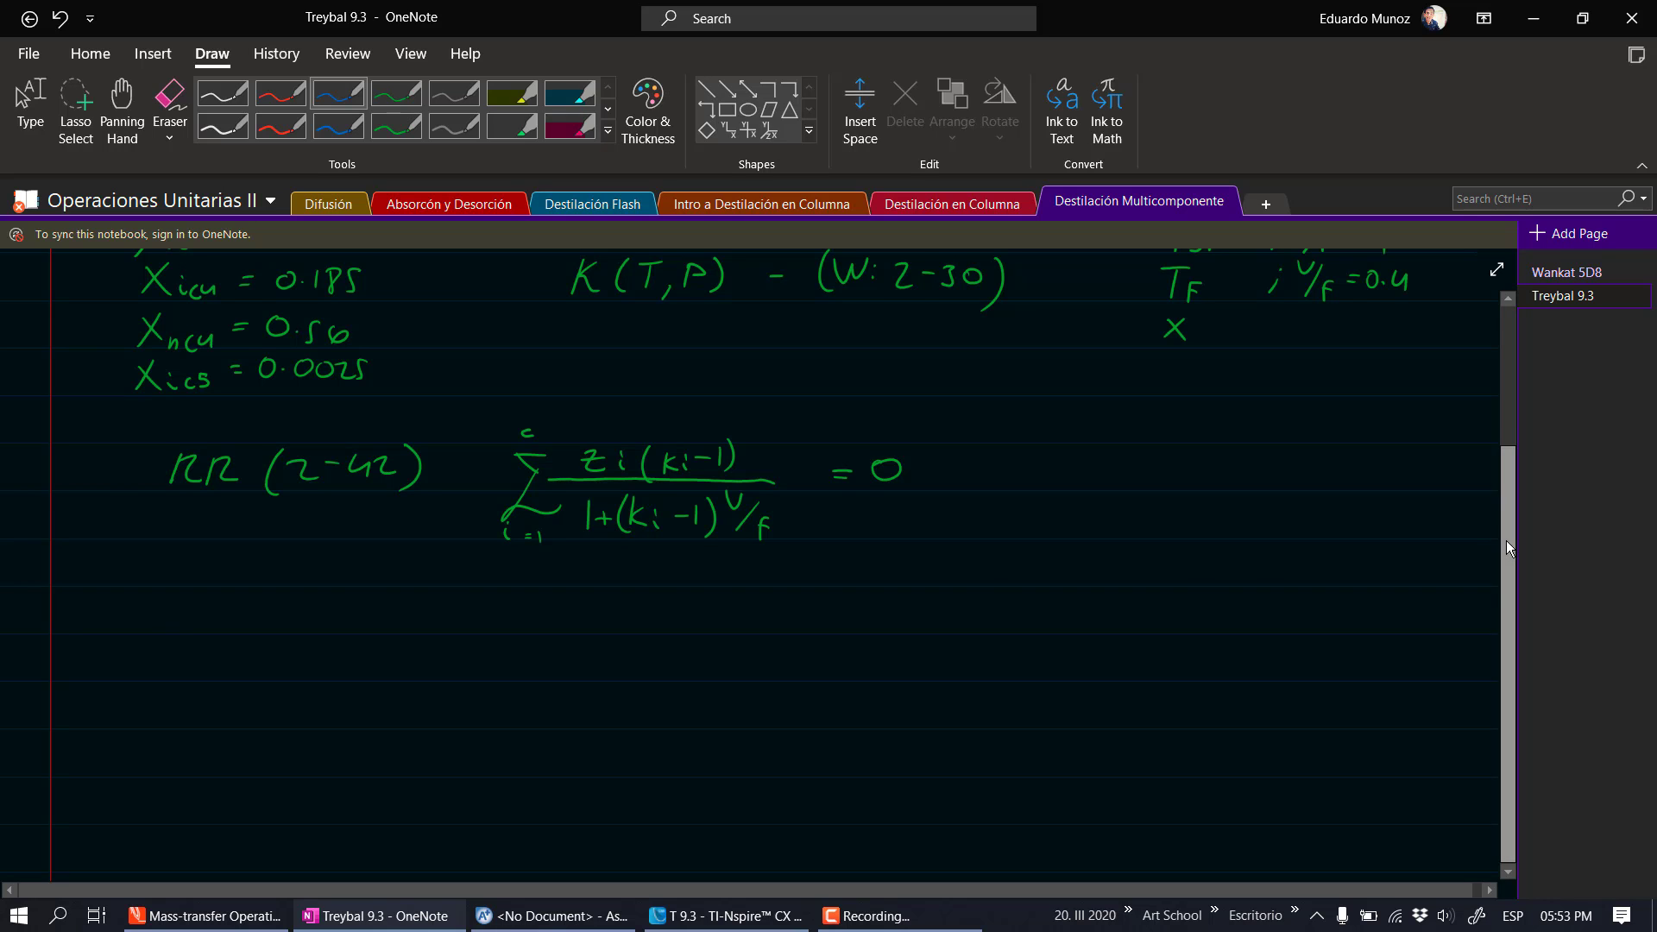
pyautogui.moveTo(1506, 540); pyautogui.dragTo(1509, 480)
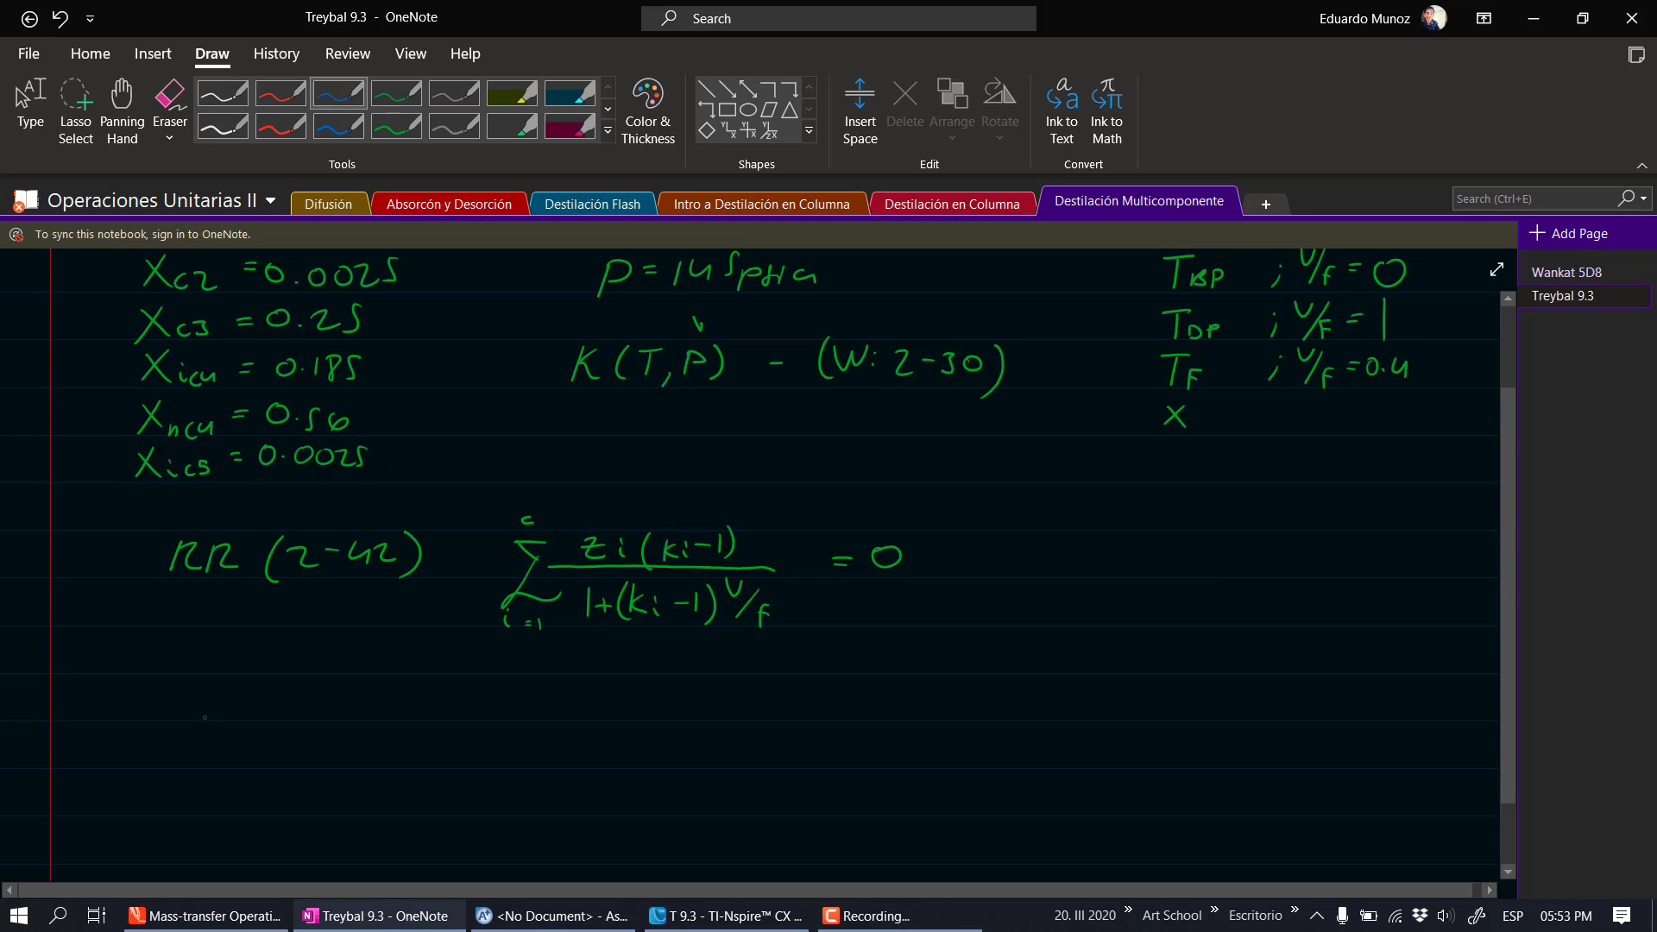
pyautogui.moveTo(184, 690); pyautogui.dragTo(380, 718)
pyautogui.moveTo(386, 705); pyautogui.dragTo(401, 716)
pyautogui.moveTo(416, 676)
pyautogui.mouseDown()
pyautogui.moveTo(419, 721)
pyautogui.moveTo(164, 724)
pyautogui.moveTo(166, 760)
pyautogui.mouseUp()
pyautogui.moveTo(172, 750); pyautogui.dragTo(252, 765)
pyautogui.moveTo(260, 749)
pyautogui.mouseDown()
pyautogui.moveTo(305, 763)
pyautogui.moveTo(341, 733)
pyautogui.moveTo(333, 763)
pyautogui.moveTo(356, 766)
pyautogui.mouseUp()
pyautogui.moveTo(356, 757); pyautogui.dragTo(364, 756)
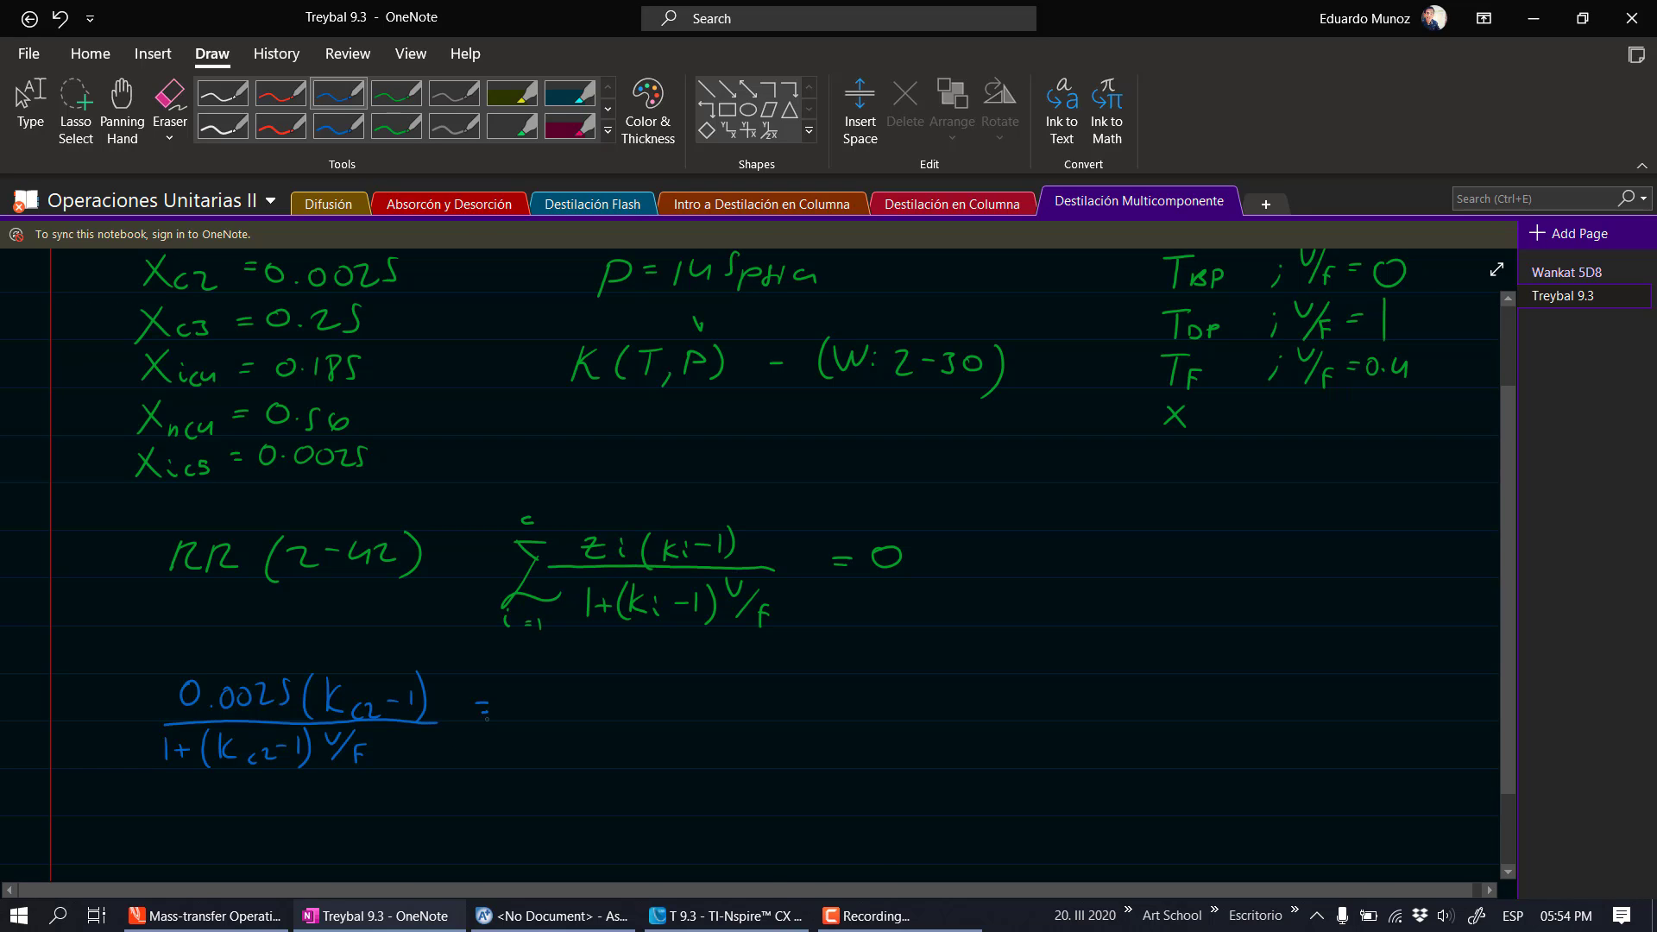
# Complete the expanded equation with the C3 (0.25), iC4 (0.185), nC4 (0.56) and iC5 (0.0025) terms, set equal to 0
pyautogui.hotkey('ctrl', 'z')
pyautogui.moveTo(481, 695); pyautogui.dragTo(481, 716)
pyautogui.press('Escape')
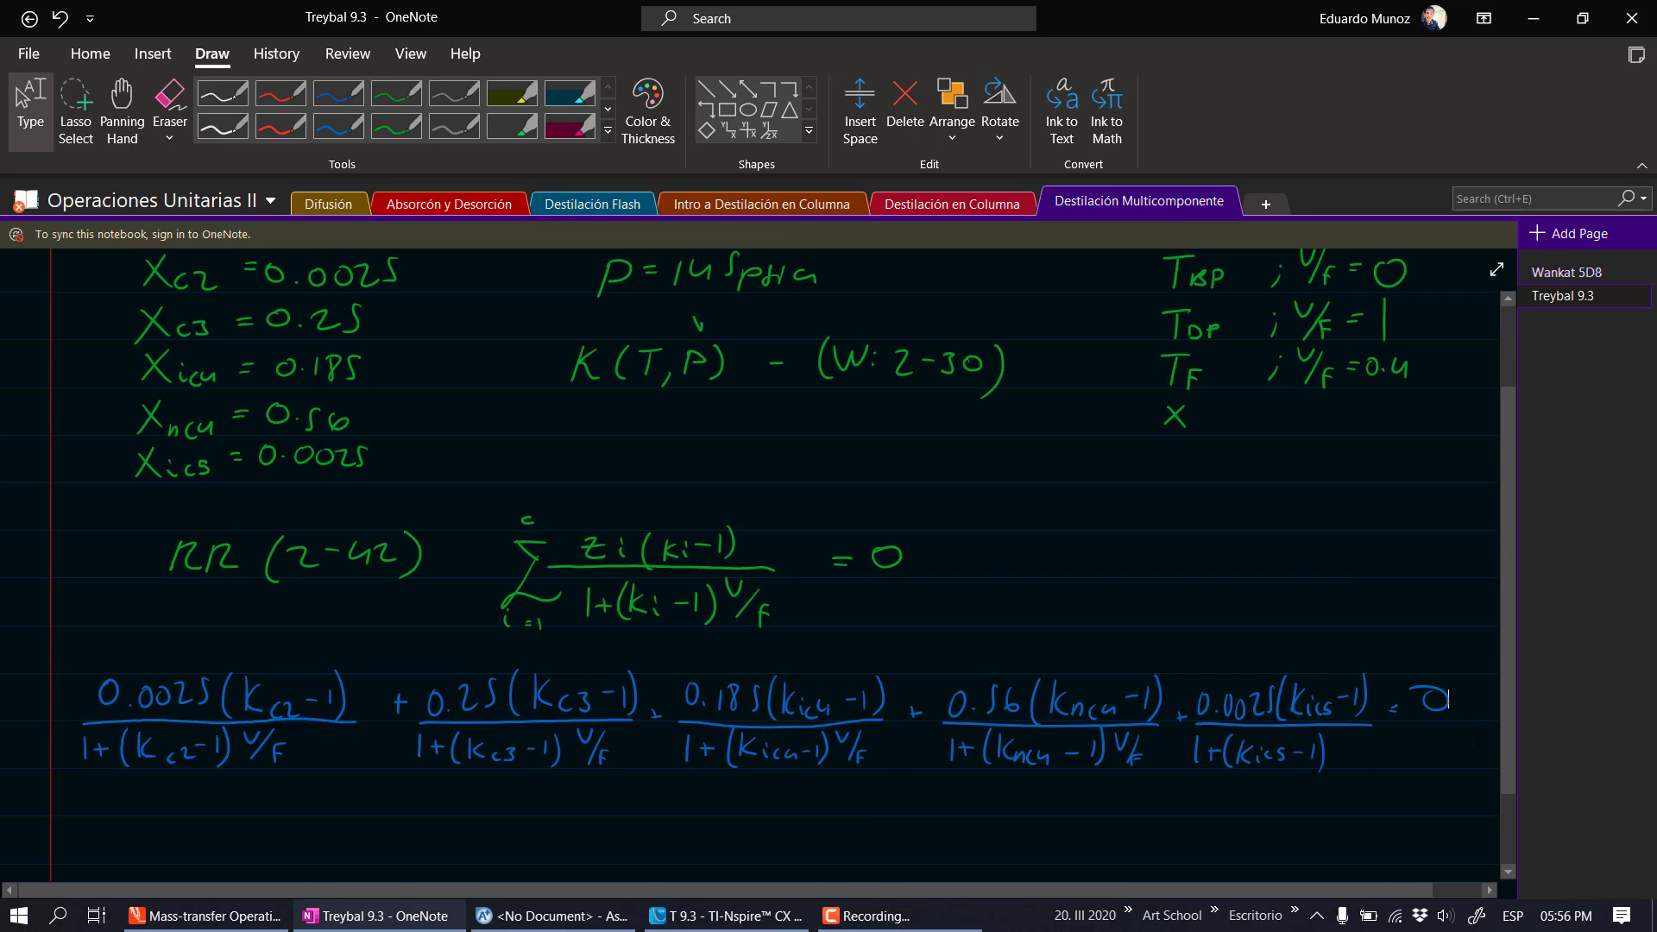
# Write 0 → f below the expanded equation, with nSolve(RR(T)=0, T) underneath in blue ink
pyautogui.moveTo(1509, 749); pyautogui.dragTo(1498, 818)
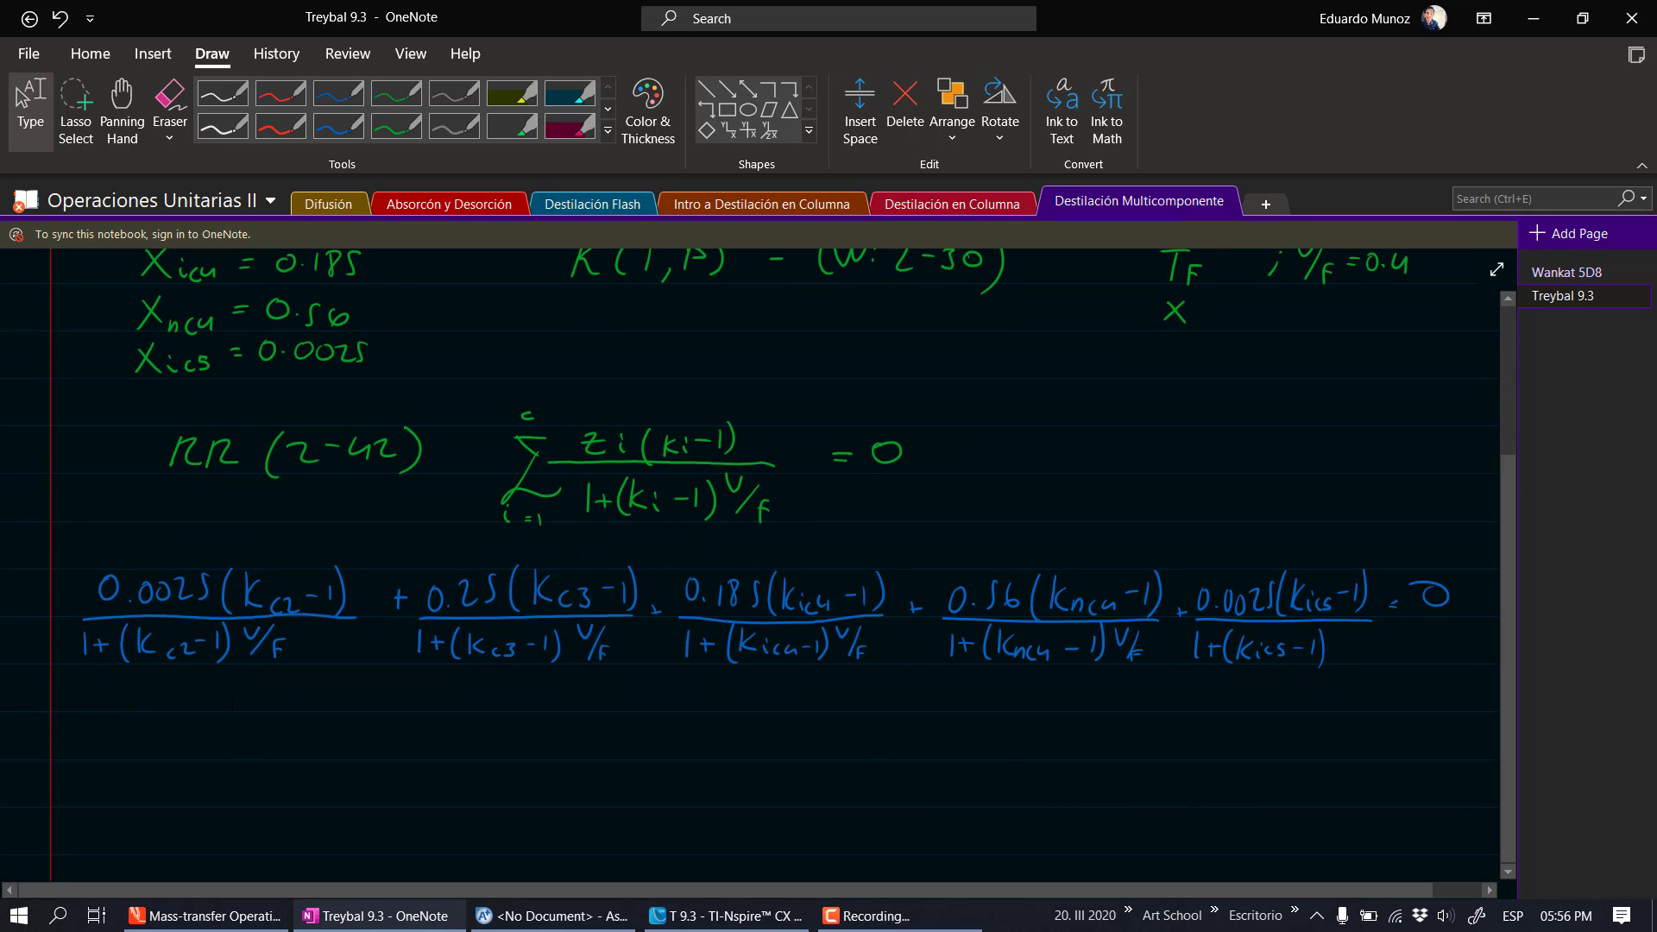
pyautogui.click(332, 99)
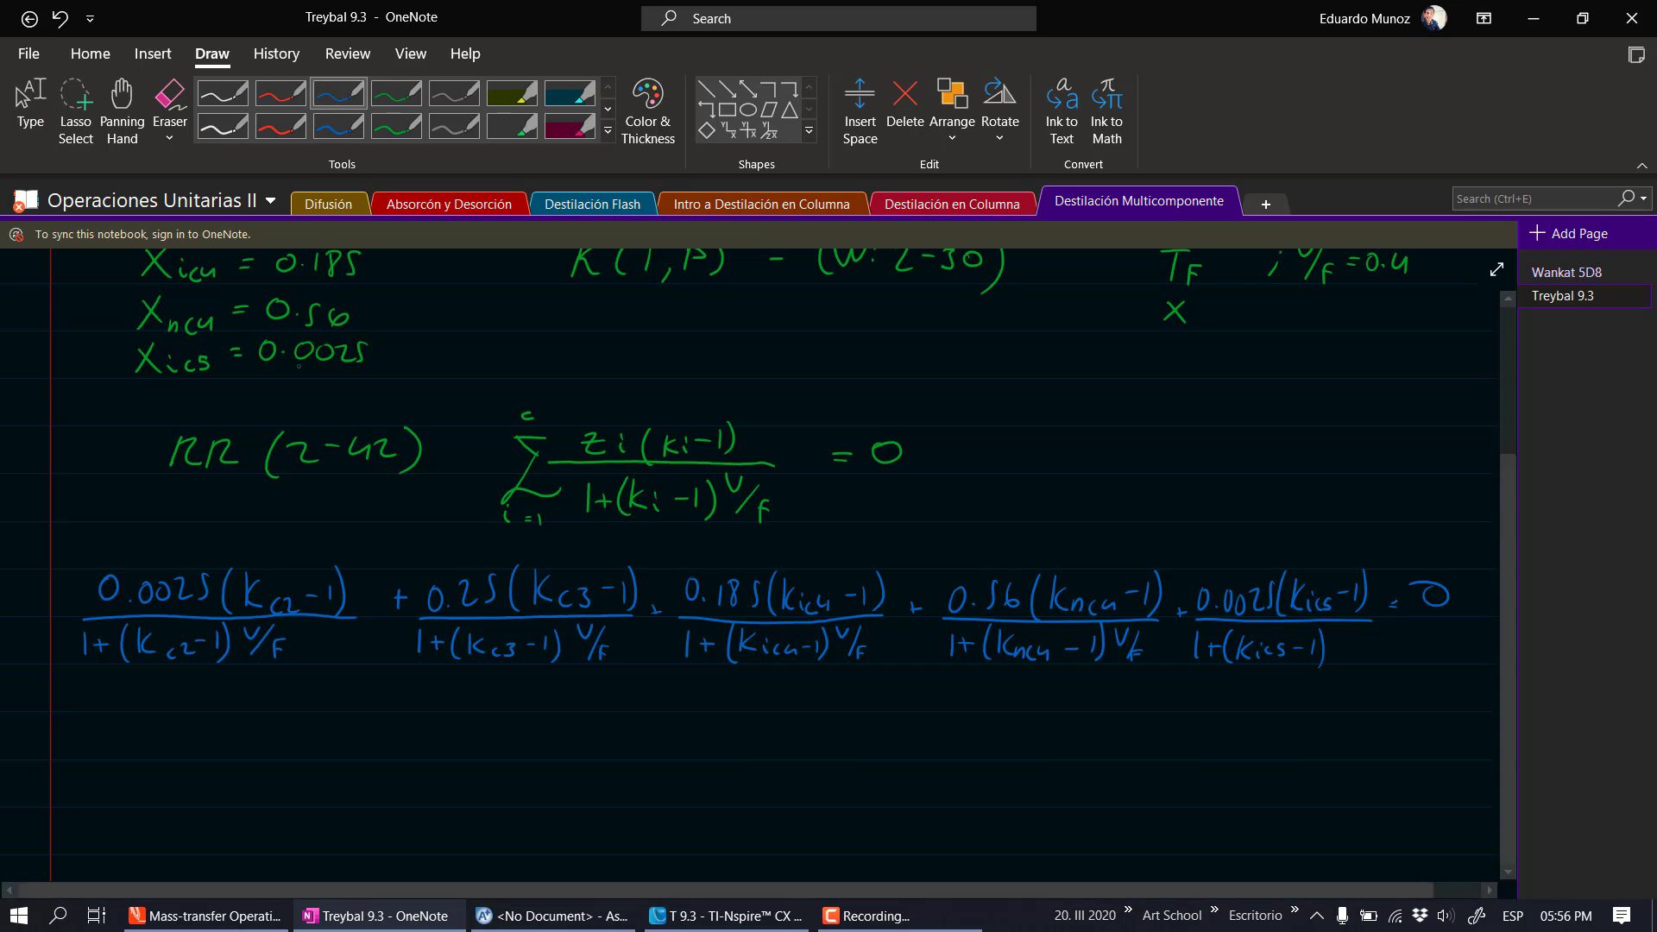
pyautogui.moveTo(83, 753)
pyautogui.mouseDown()
pyautogui.moveTo(87, 732)
pyautogui.moveTo(107, 753)
pyautogui.mouseUp()
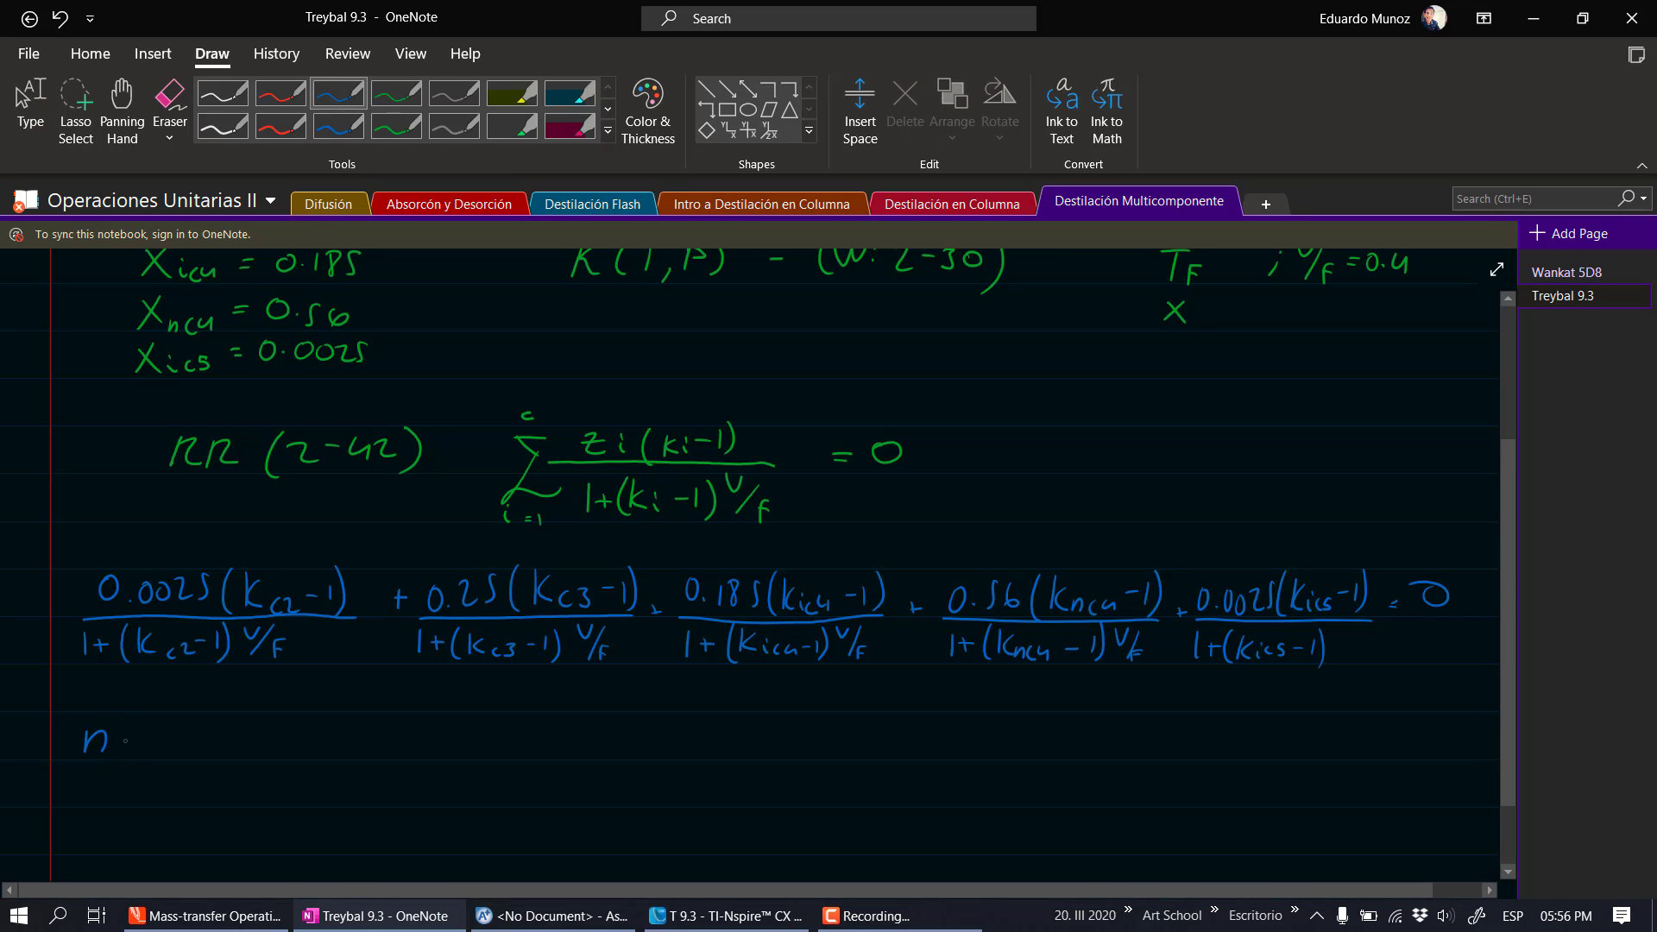
pyautogui.hotkey('ctrl', 'z')
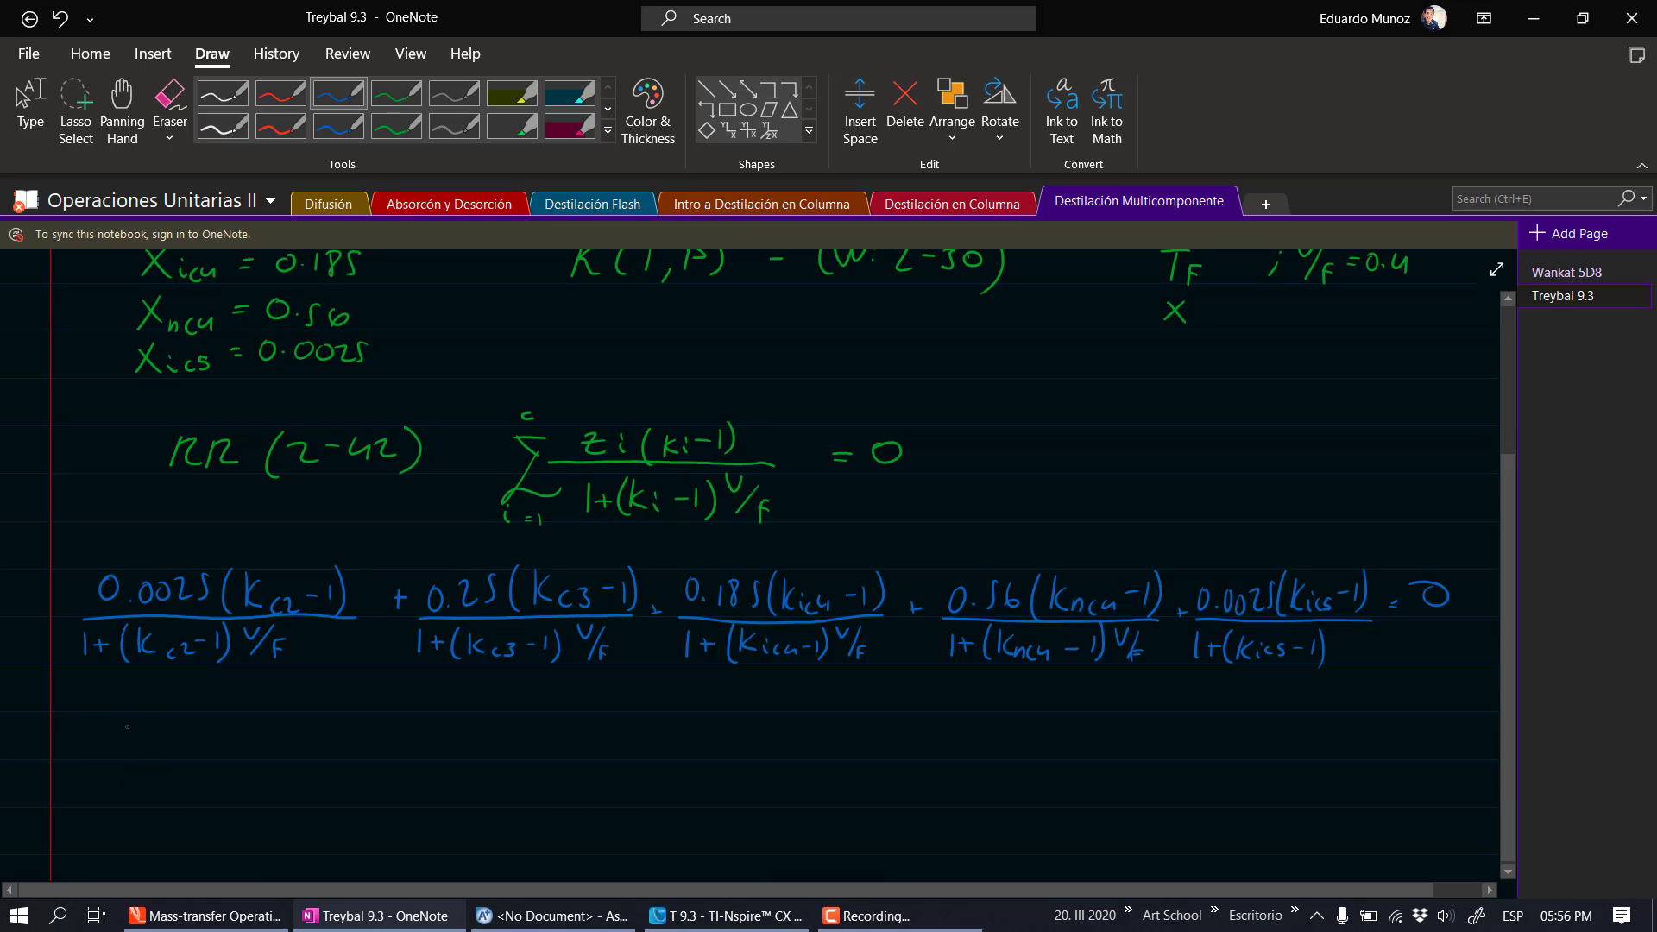
pyautogui.moveTo(117, 729)
pyautogui.mouseDown()
pyautogui.moveTo(104, 747)
pyautogui.moveTo(163, 732)
pyautogui.moveTo(177, 757)
pyautogui.moveTo(194, 741)
pyautogui.mouseUp()
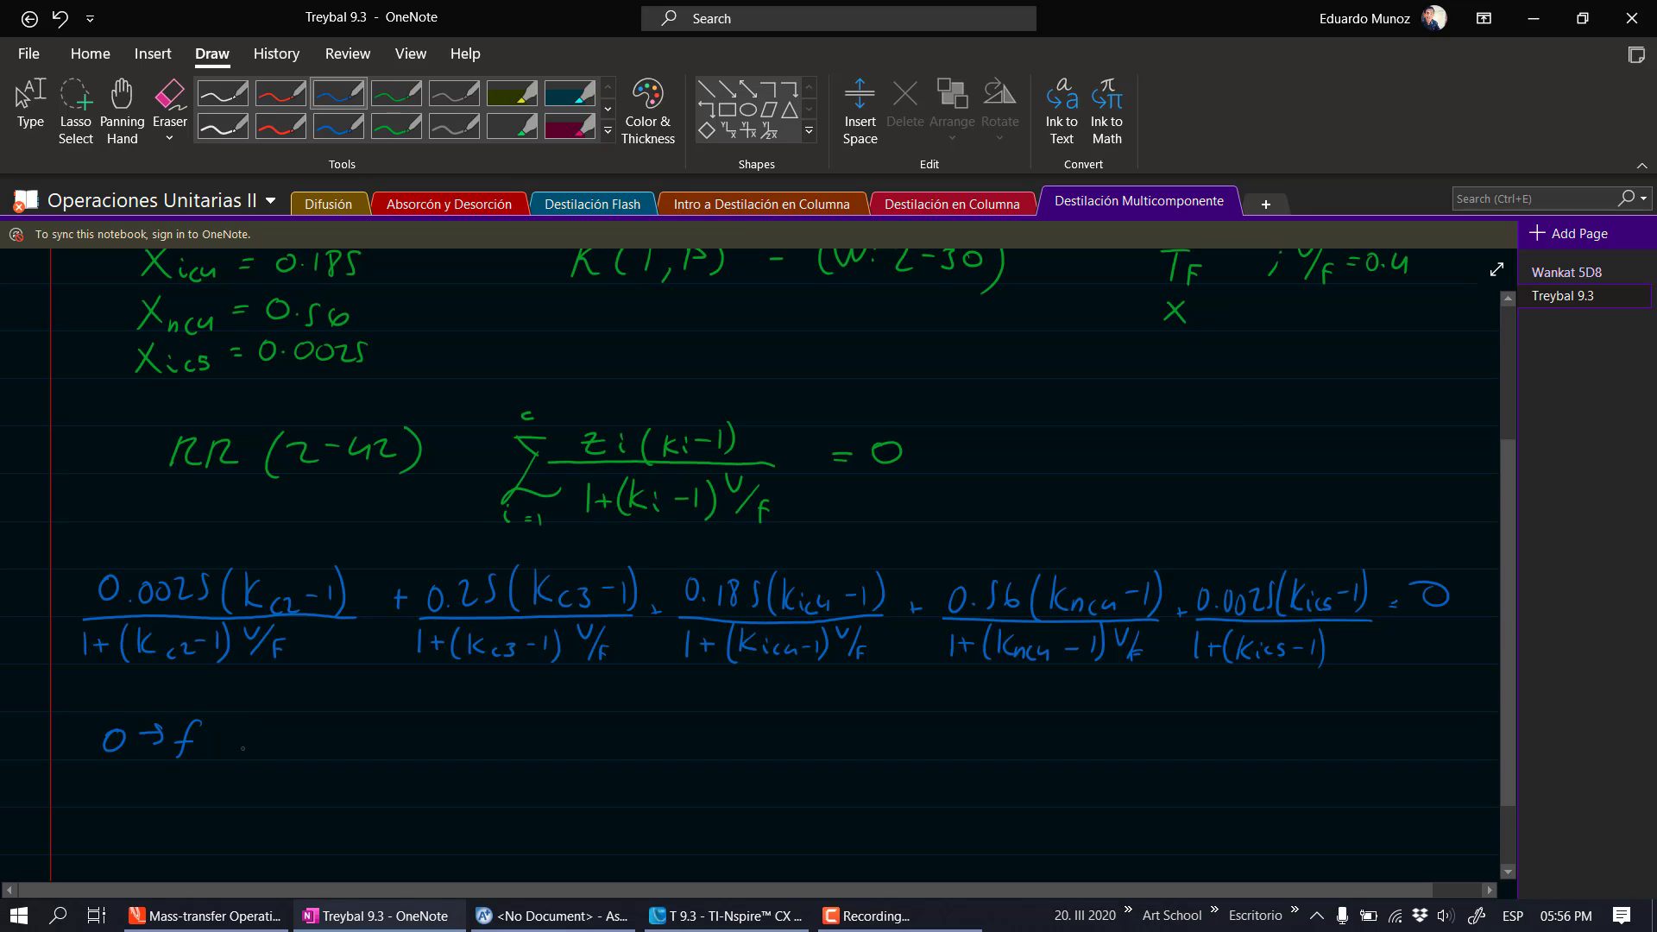
pyautogui.moveTo(101, 783)
pyautogui.mouseDown()
pyautogui.moveTo(97, 801)
pyautogui.moveTo(127, 802)
pyautogui.mouseUp()
pyautogui.moveTo(158, 787)
pyautogui.mouseDown()
pyautogui.moveTo(165, 803)
pyautogui.moveTo(193, 786)
pyautogui.moveTo(249, 854)
pyautogui.moveTo(303, 777)
pyautogui.moveTo(345, 811)
pyautogui.mouseUp()
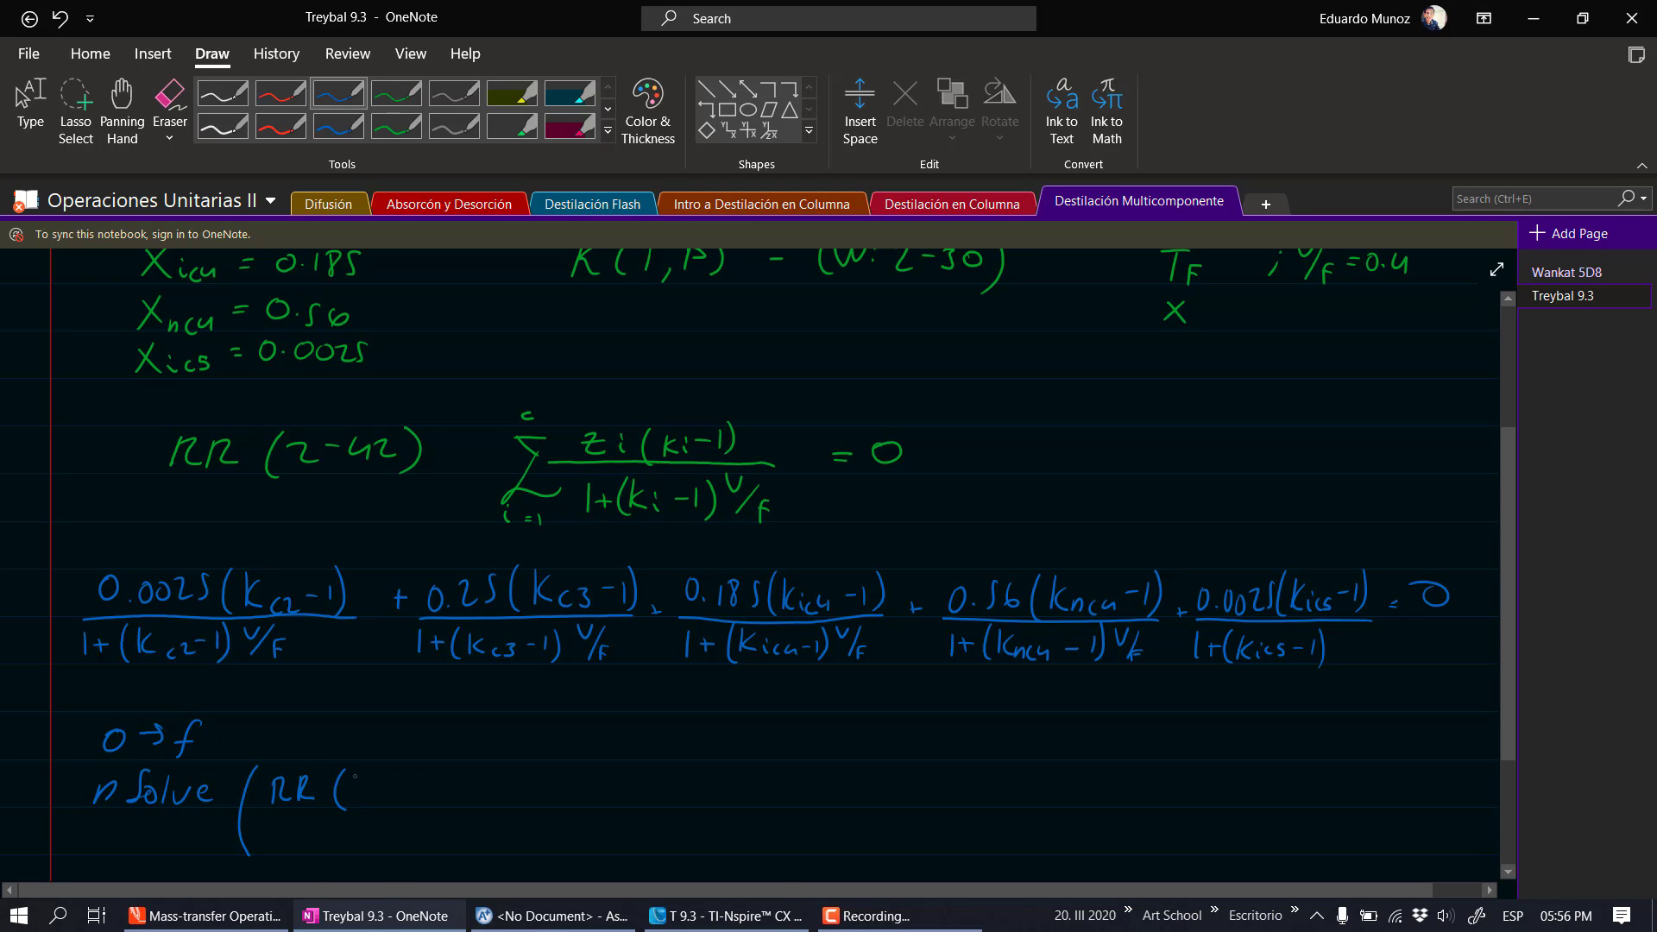
pyautogui.moveTo(356, 778)
pyautogui.mouseDown()
pyautogui.moveTo(380, 775)
pyautogui.moveTo(404, 806)
pyautogui.moveTo(472, 790)
pyautogui.moveTo(464, 773)
pyautogui.moveTo(536, 800)
pyautogui.moveTo(554, 774)
pyautogui.moveTo(578, 822)
pyautogui.moveTo(552, 852)
pyautogui.mouseUp()
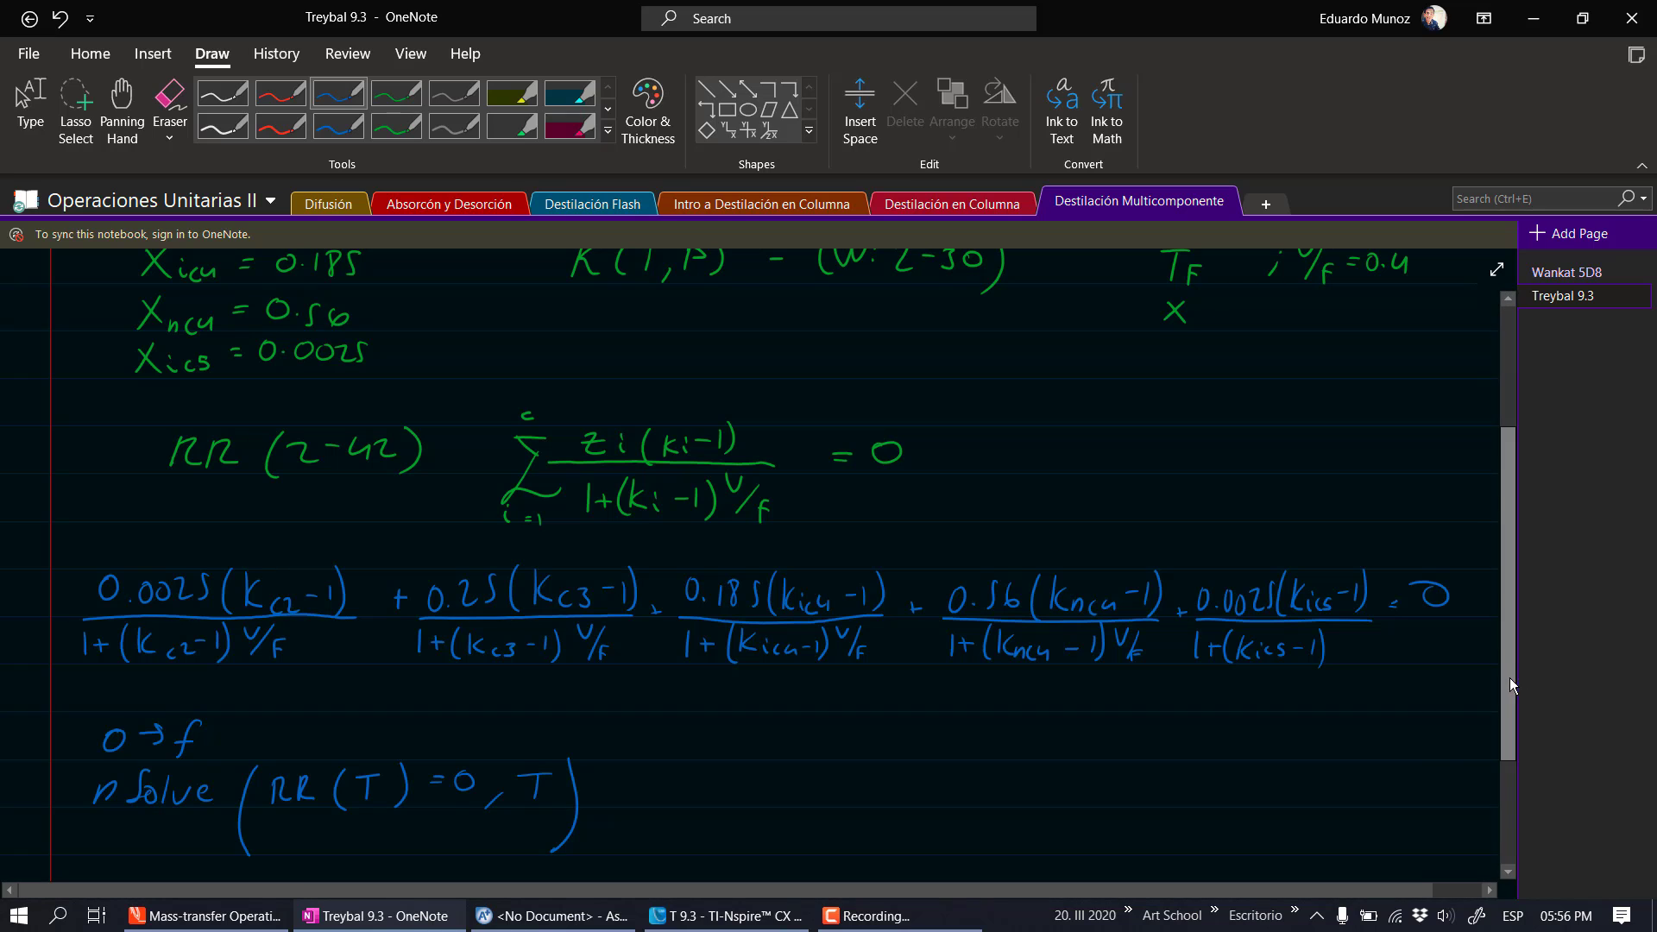
# Add the cases 1 → f and 0.4 → f after 0 → f, separated by semicolons
pyautogui.scroll(-3, 1507, 687)
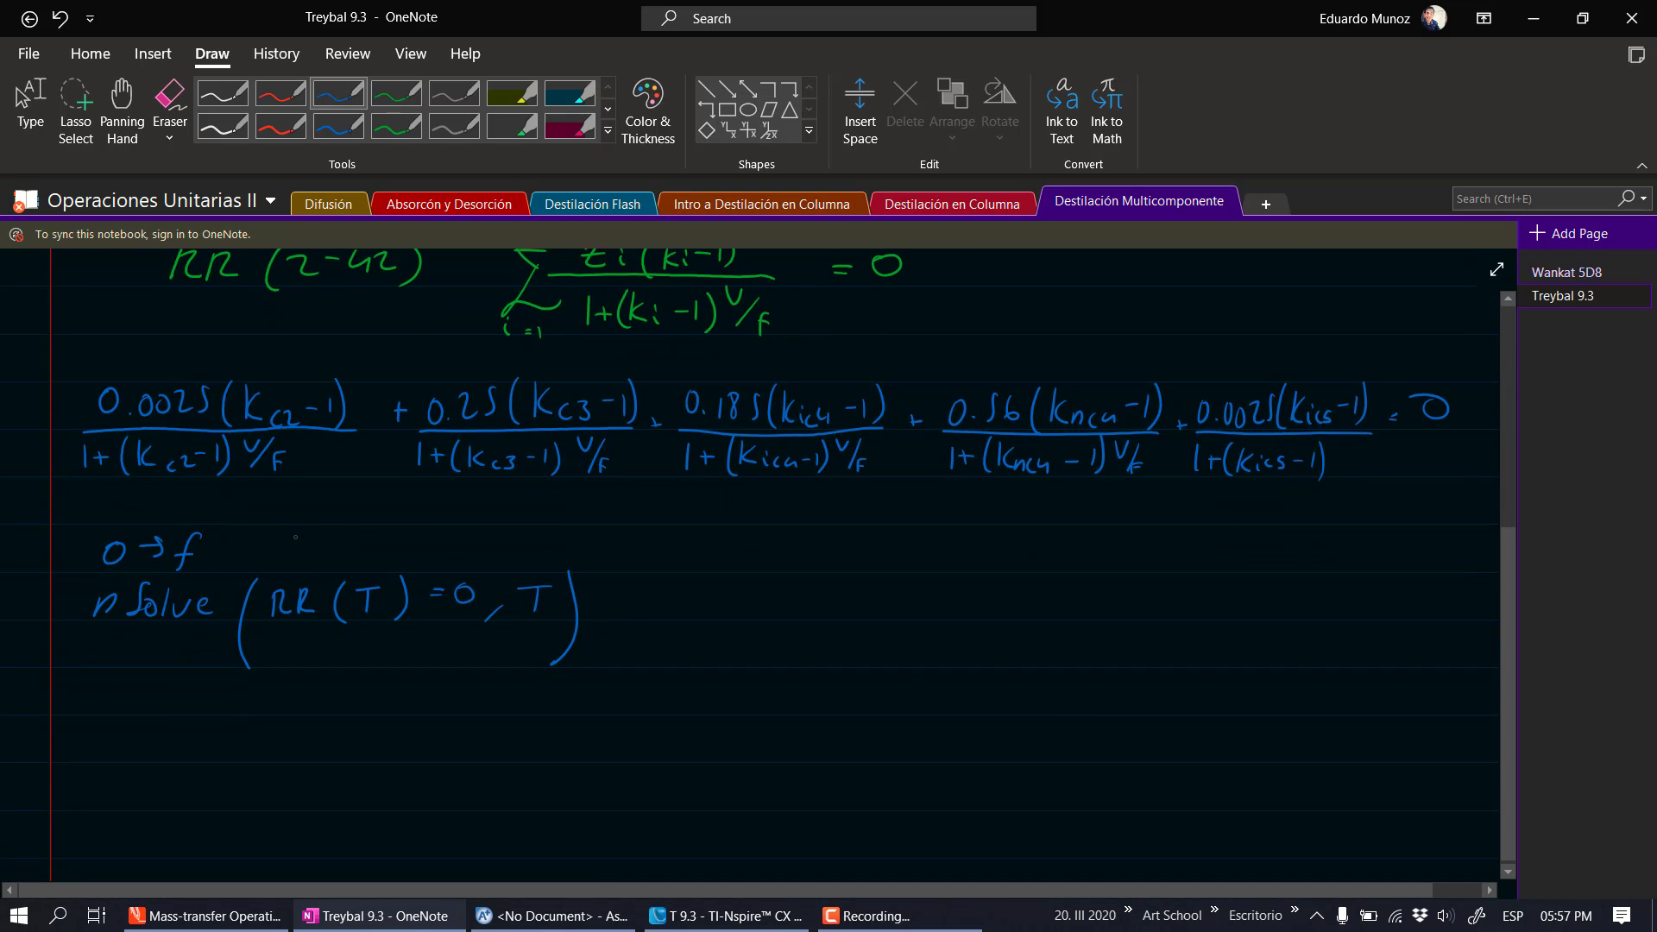
pyautogui.moveTo(294, 558); pyautogui.dragTo(279, 579)
pyautogui.moveTo(366, 538)
pyautogui.mouseDown()
pyautogui.moveTo(369, 566)
pyautogui.moveTo(431, 550)
pyautogui.mouseUp()
pyautogui.moveTo(423, 545); pyautogui.dragTo(456, 565)
pyautogui.moveTo(587, 544)
pyautogui.mouseDown()
pyautogui.moveTo(634, 543)
pyautogui.moveTo(627, 567)
pyautogui.moveTo(691, 547)
pyautogui.mouseUp()
pyautogui.hotkey('ctrl', 'z')
pyautogui.hotkey('ctrl', 'z')
pyautogui.hotkey('ctrl', 'z')
pyautogui.moveTo(677, 540); pyautogui.dragTo(703, 568)
pyautogui.moveTo(702, 554); pyautogui.dragTo(720, 550)
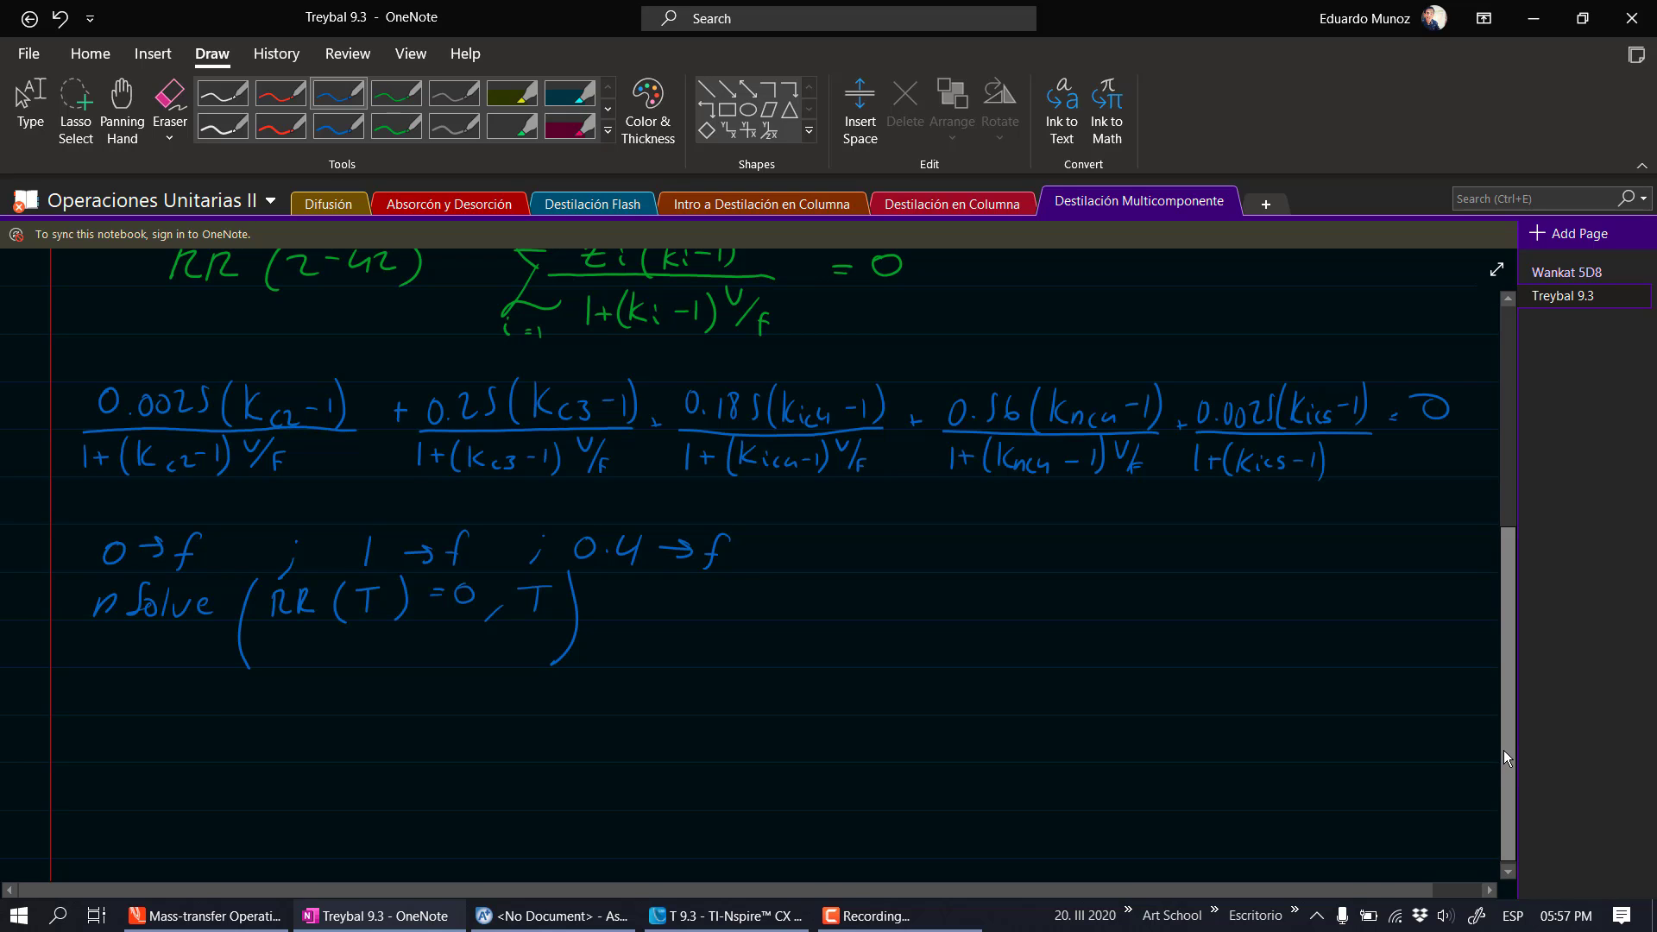
# Write the bubble-point result T_BP = 596.1°R = 58.02°C below the nSolve line and mark it as a final answer
pyautogui.scroll(-3, 1504, 756)
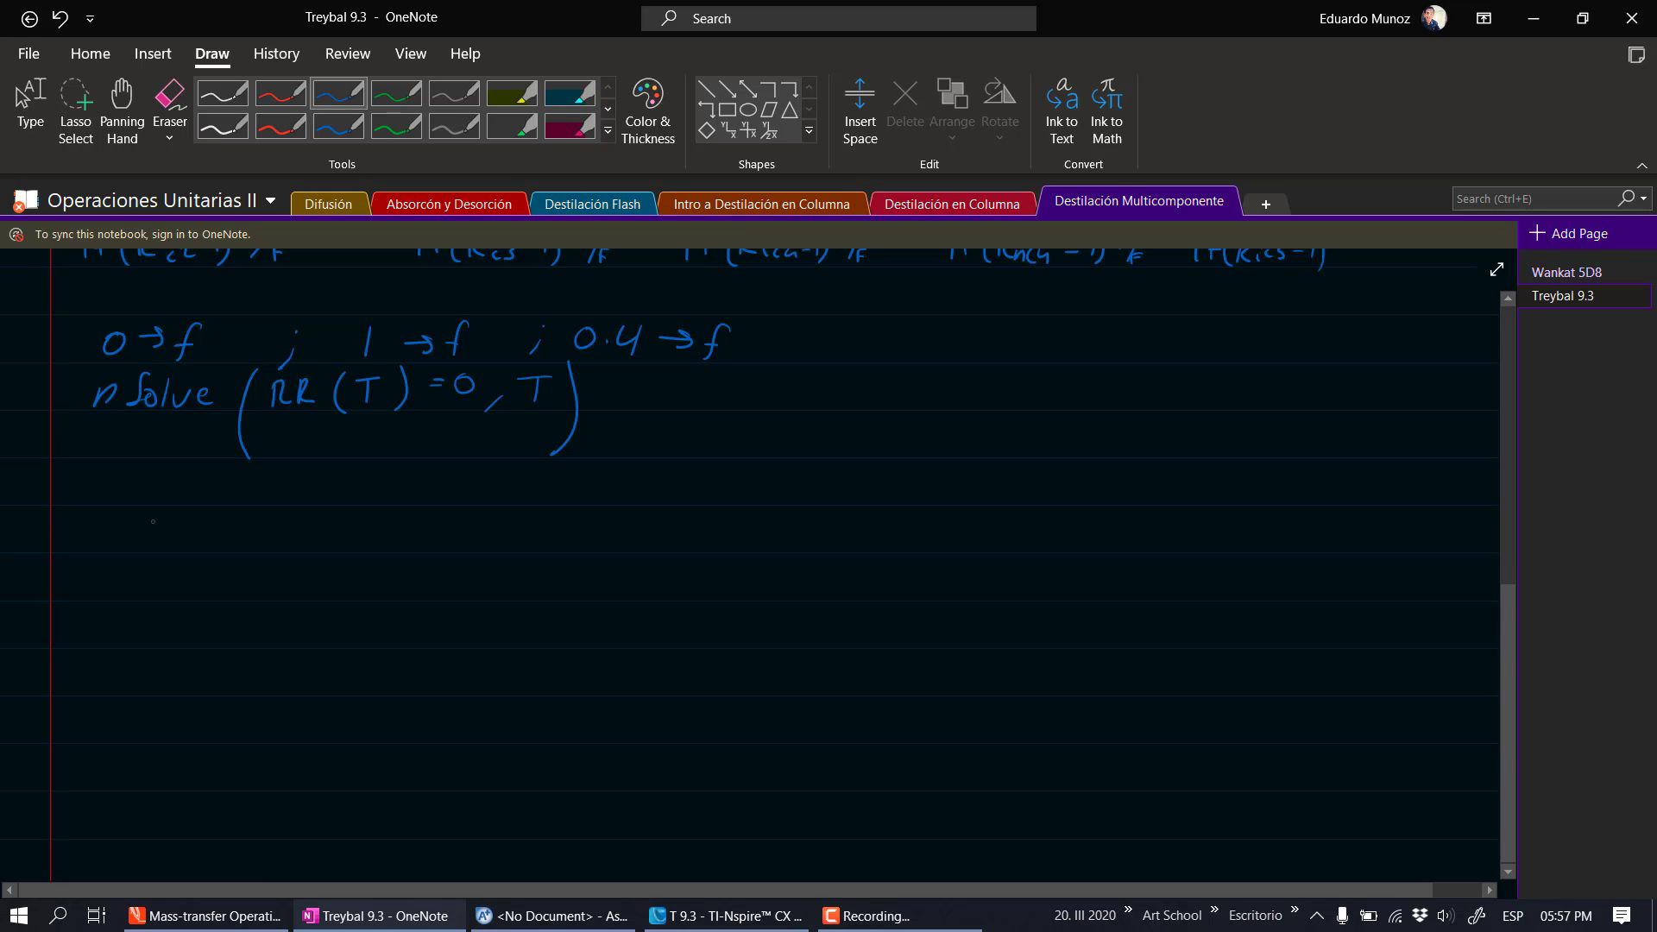
pyautogui.moveTo(155, 515); pyautogui.dragTo(149, 545)
pyautogui.moveTo(138, 518)
pyautogui.mouseDown()
pyautogui.moveTo(172, 512)
pyautogui.moveTo(167, 550)
pyautogui.moveTo(259, 527)
pyautogui.mouseUp()
pyautogui.moveTo(244, 535); pyautogui.dragTo(277, 547)
pyautogui.moveTo(279, 519)
pyautogui.mouseDown()
pyautogui.moveTo(318, 545)
pyautogui.moveTo(366, 545)
pyautogui.moveTo(386, 519)
pyautogui.mouseUp()
pyautogui.moveTo(396, 520)
pyautogui.mouseDown()
pyautogui.moveTo(394, 546)
pyautogui.moveTo(446, 522)
pyautogui.mouseUp()
pyautogui.moveTo(432, 532); pyautogui.dragTo(465, 544)
pyautogui.moveTo(466, 517)
pyautogui.mouseDown()
pyautogui.moveTo(522, 543)
pyautogui.moveTo(533, 526)
pyautogui.mouseUp()
pyautogui.click(516, 544)
pyautogui.moveTo(550, 526)
pyautogui.mouseDown()
pyautogui.moveTo(568, 543)
pyautogui.moveTo(590, 517)
pyautogui.mouseUp()
pyautogui.moveTo(610, 518)
pyautogui.mouseDown()
pyautogui.moveTo(604, 538)
pyautogui.moveTo(634, 576)
pyautogui.mouseUp()
pyautogui.moveTo(535, 577)
pyautogui.mouseDown()
pyautogui.moveTo(631, 565)
pyautogui.moveTo(589, 592)
pyautogui.mouseUp()
pyautogui.moveTo(646, 542); pyautogui.dragTo(592, 596)
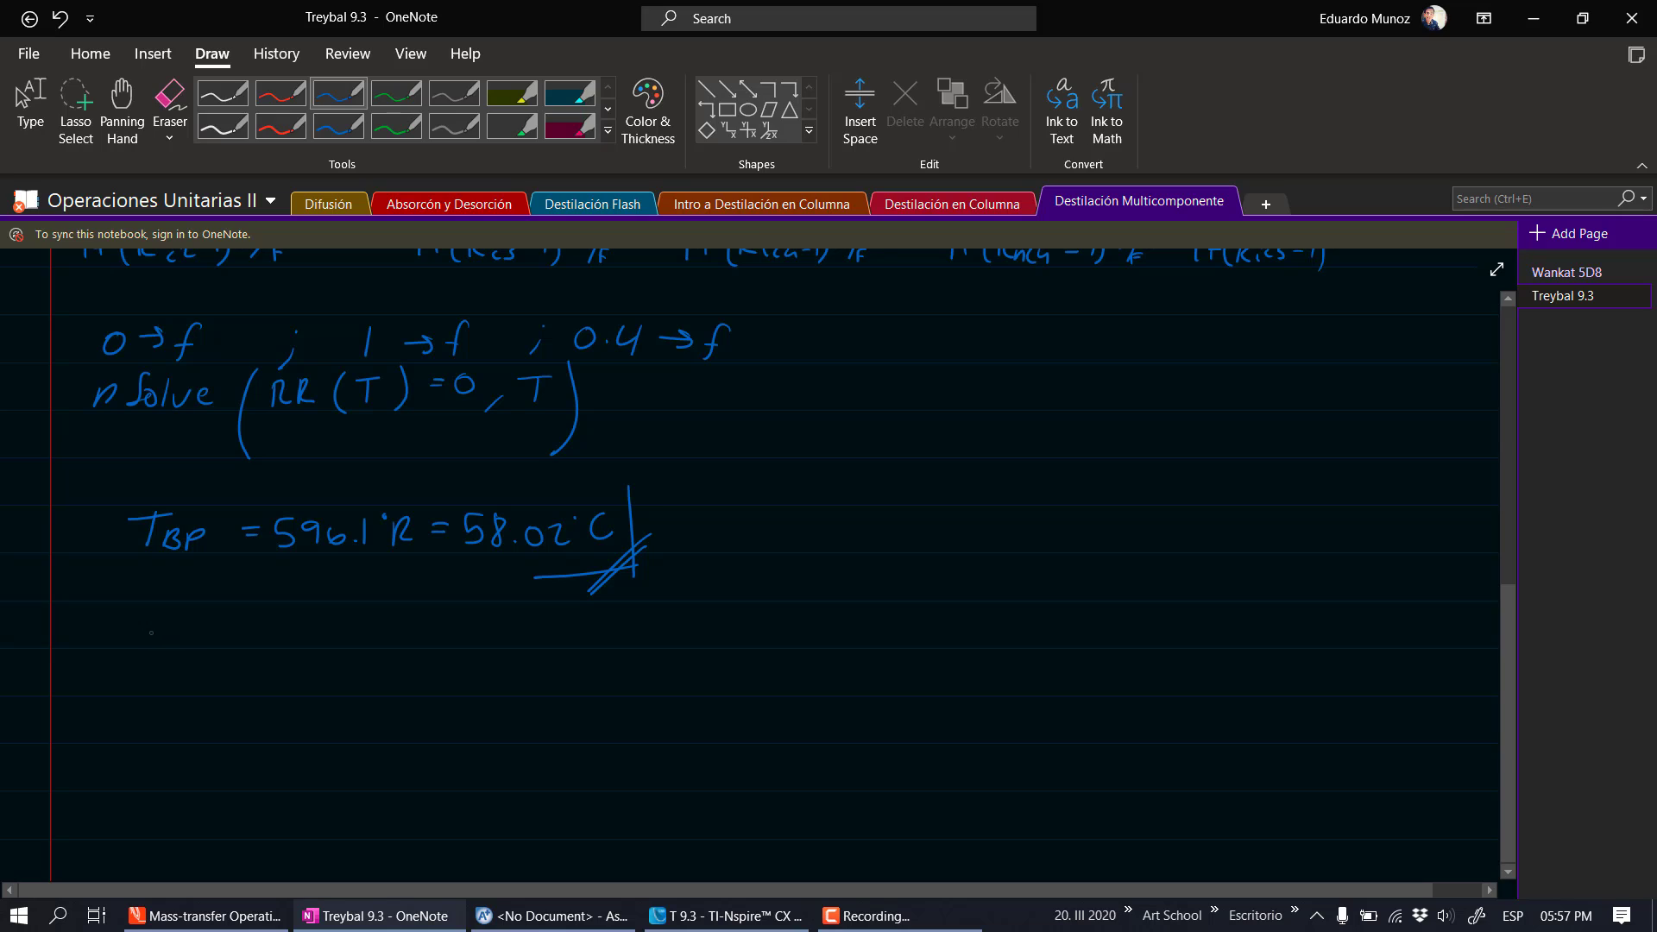
# Write the flash temperature T_F = 606.1°R = 36.55°C below the bubble point and mark it as a final answer
pyautogui.moveTo(137, 622); pyautogui.dragTo(133, 646)
pyautogui.moveTo(118, 622)
pyautogui.mouseDown()
pyautogui.moveTo(148, 619)
pyautogui.moveTo(158, 640)
pyautogui.mouseUp()
pyautogui.hotkey('ctrl', 'z')
pyautogui.moveTo(161, 628)
pyautogui.mouseDown()
pyautogui.moveTo(147, 644)
pyautogui.moveTo(201, 630)
pyautogui.mouseUp()
pyautogui.moveTo(183, 637); pyautogui.dragTo(203, 637)
pyautogui.moveTo(259, 623)
pyautogui.mouseDown()
pyautogui.moveTo(243, 638)
pyautogui.moveTo(329, 640)
pyautogui.mouseUp()
pyautogui.moveTo(343, 615)
pyautogui.mouseDown()
pyautogui.moveTo(342, 641)
pyautogui.moveTo(361, 641)
pyautogui.mouseUp()
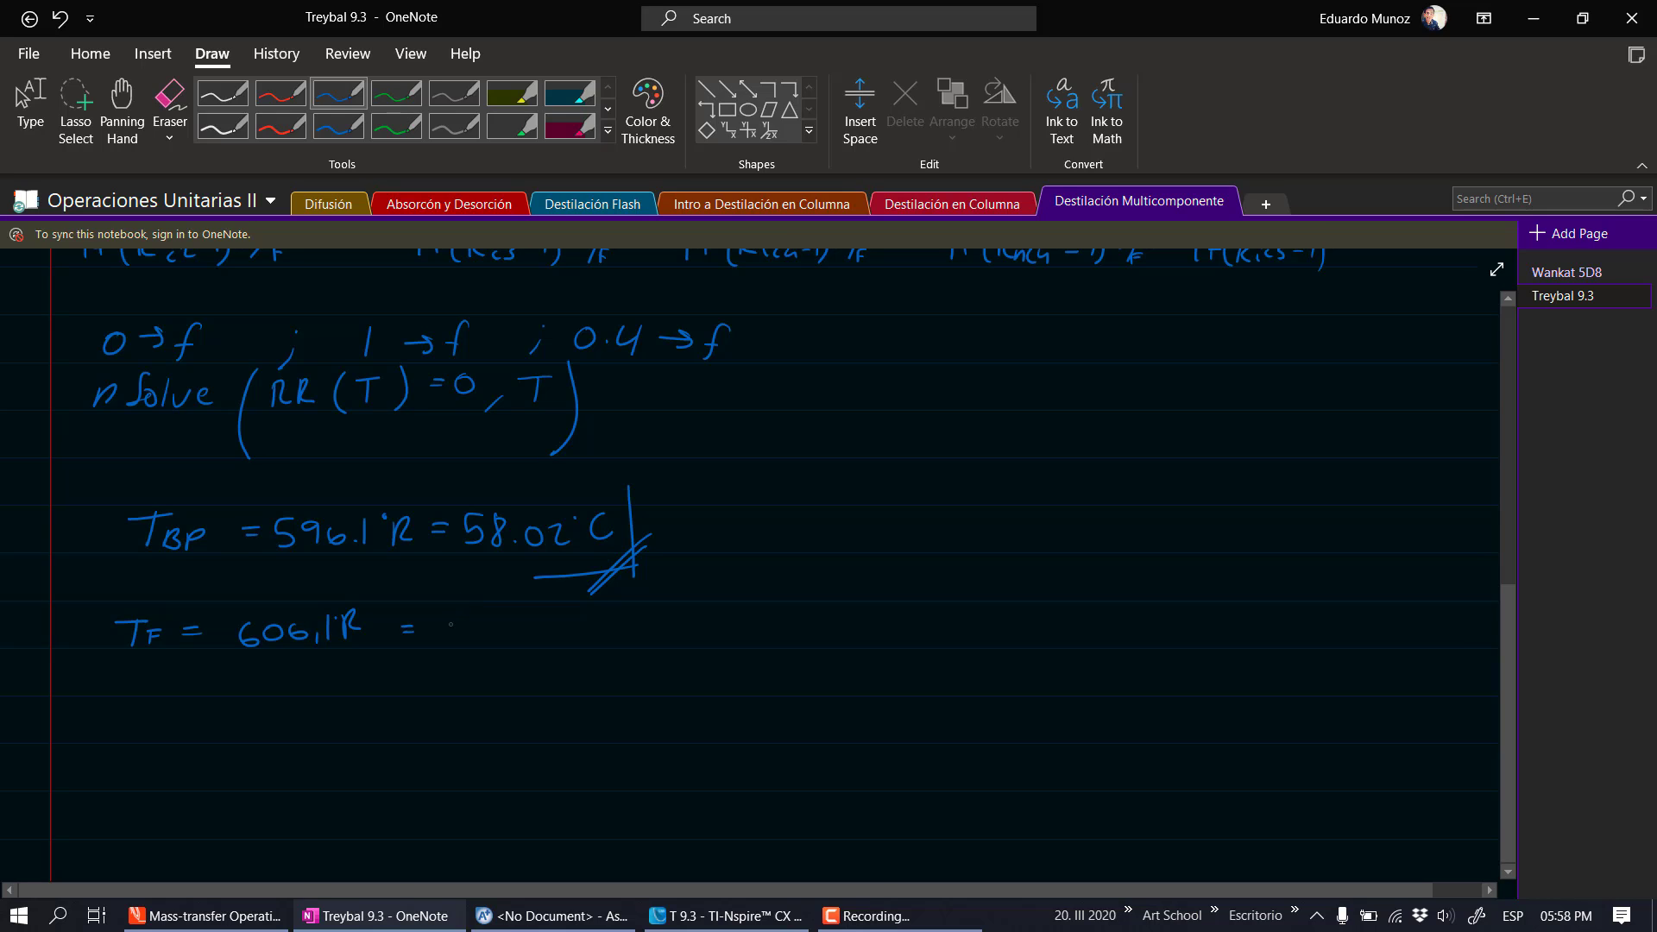
pyautogui.moveTo(445, 617)
pyautogui.mouseDown()
pyautogui.moveTo(446, 636)
pyautogui.moveTo(526, 631)
pyautogui.mouseUp()
pyautogui.moveTo(550, 611)
pyautogui.mouseDown()
pyautogui.moveTo(616, 637)
pyautogui.moveTo(614, 670)
pyautogui.mouseUp()
pyautogui.moveTo(541, 665)
pyautogui.mouseDown()
pyautogui.moveTo(601, 661)
pyautogui.moveTo(628, 635)
pyautogui.mouseUp()
pyautogui.moveTo(576, 684); pyautogui.dragTo(630, 637)
# Write the dew-point result T_DP = 615.4°R = 68.73°C below the flash temperature and mark it as a final answer
pyautogui.moveTo(127, 705); pyautogui.dragTo(121, 736)
pyautogui.moveTo(149, 701)
pyautogui.mouseDown()
pyautogui.moveTo(98, 713)
pyautogui.moveTo(133, 737)
pyautogui.mouseUp()
pyautogui.moveTo(134, 723)
pyautogui.mouseDown()
pyautogui.moveTo(153, 739)
pyautogui.moveTo(209, 724)
pyautogui.mouseUp()
pyautogui.hotkey('ctrl', 'z')
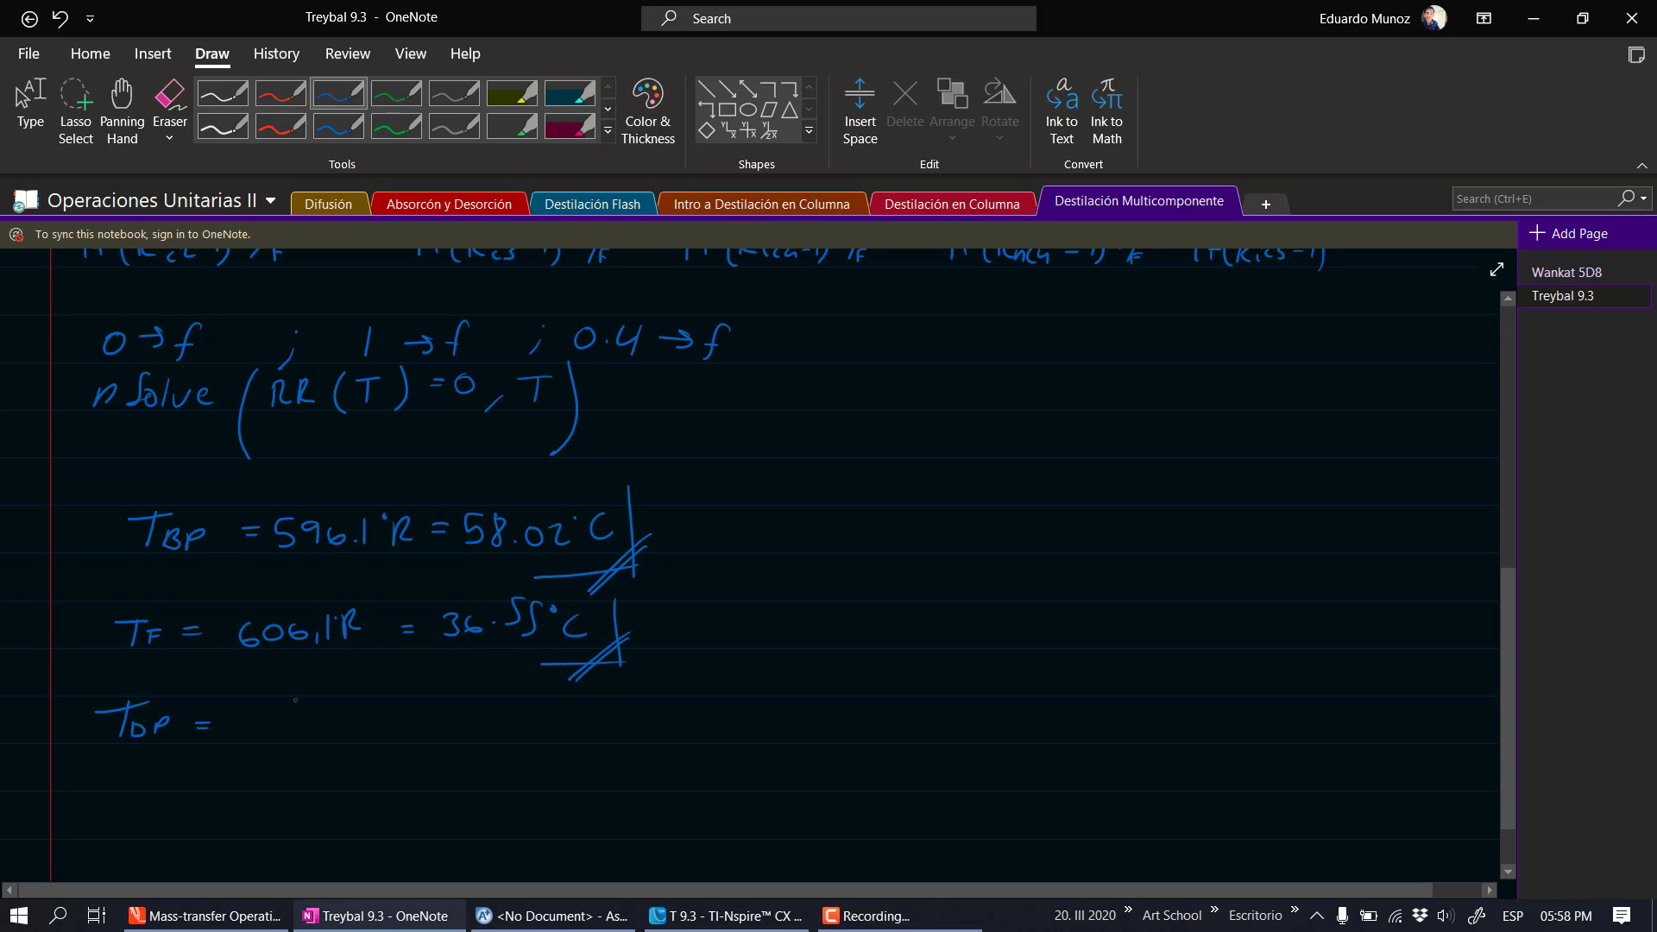
pyautogui.moveTo(260, 703)
pyautogui.mouseDown()
pyautogui.moveTo(245, 722)
pyautogui.moveTo(273, 732)
pyautogui.moveTo(387, 730)
pyautogui.mouseUp()
pyautogui.moveTo(477, 711)
pyautogui.mouseDown()
pyautogui.moveTo(466, 725)
pyautogui.moveTo(492, 730)
pyautogui.moveTo(503, 706)
pyautogui.moveTo(541, 734)
pyautogui.moveTo(607, 725)
pyautogui.mouseUp()
pyautogui.click(518, 729)
pyautogui.click(567, 727)
pyautogui.moveTo(629, 670)
pyautogui.mouseDown()
pyautogui.moveTo(625, 764)
pyautogui.moveTo(649, 732)
pyautogui.mouseUp()
pyautogui.moveTo(578, 781); pyautogui.dragTo(652, 725)
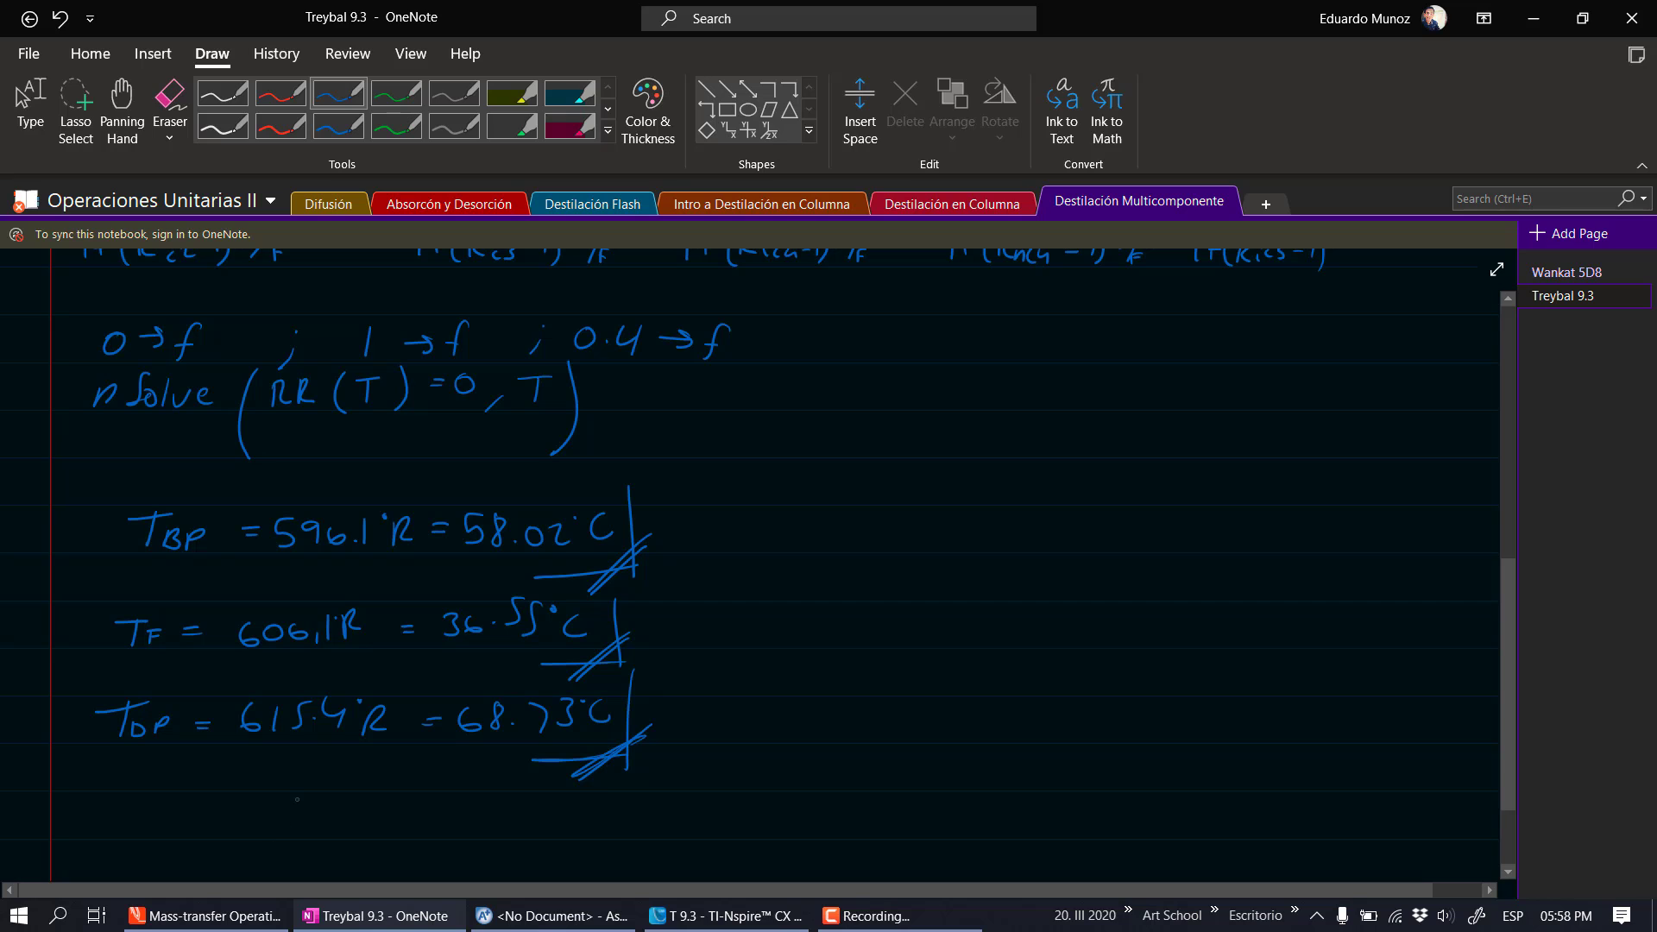
# Switch to TI-Nspire and examine the nSolve Rachford-Rice expression for the 0 → f case, term by term through to its result
pyautogui.hotkey('alt', 'Tab')
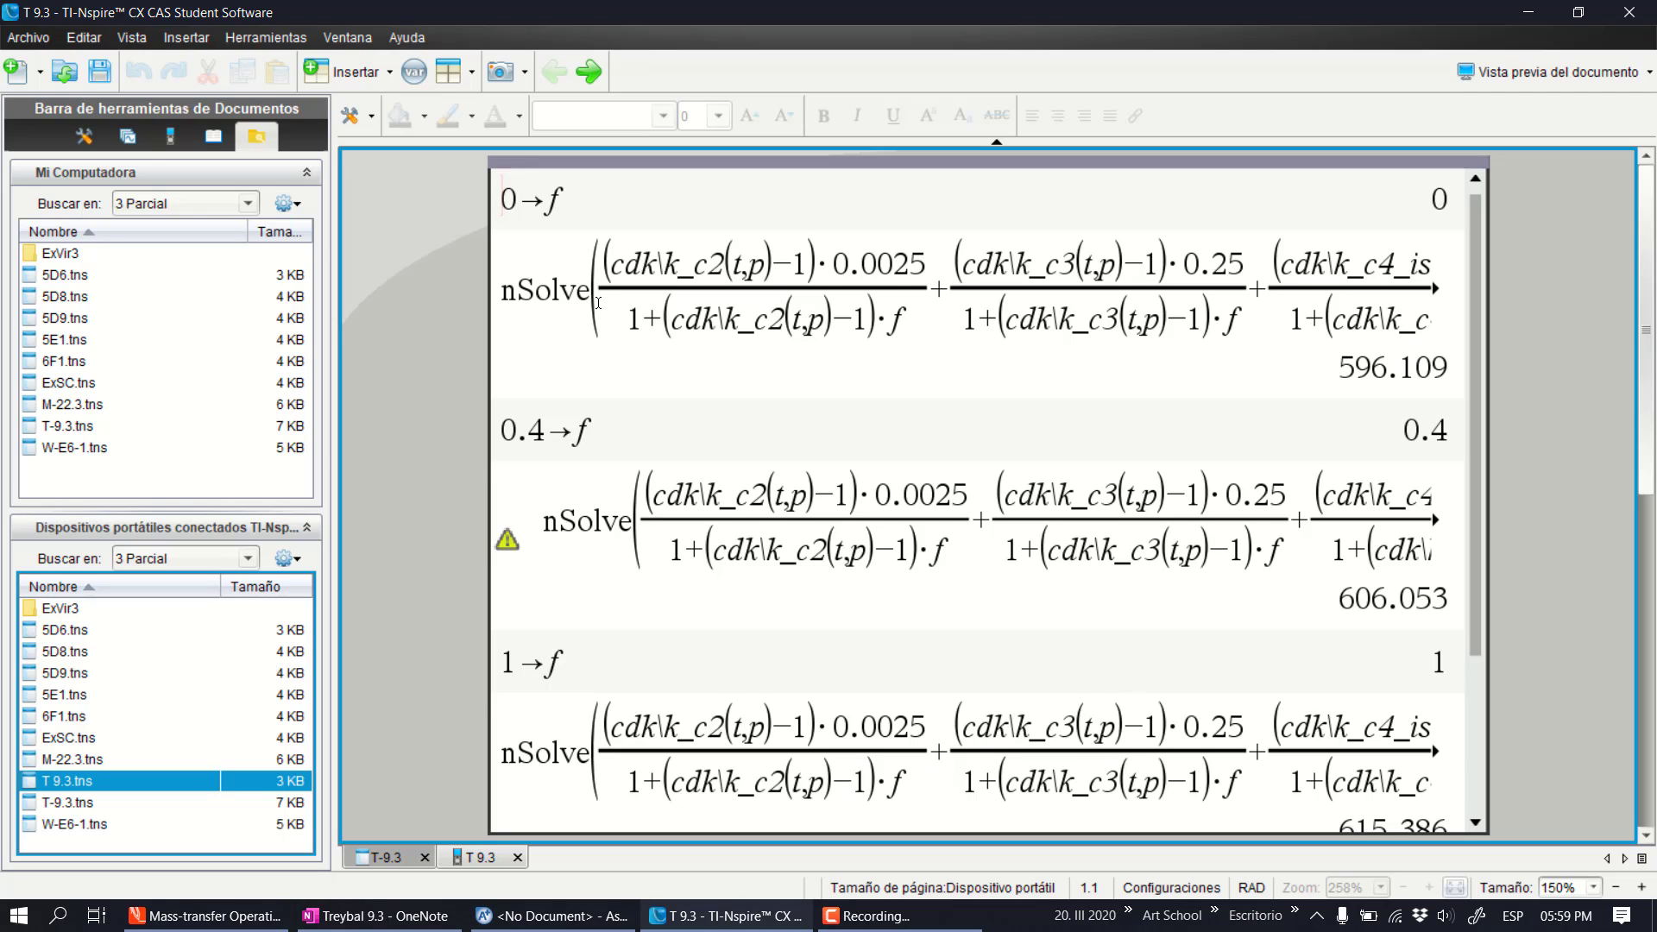
pyautogui.click(599, 293)
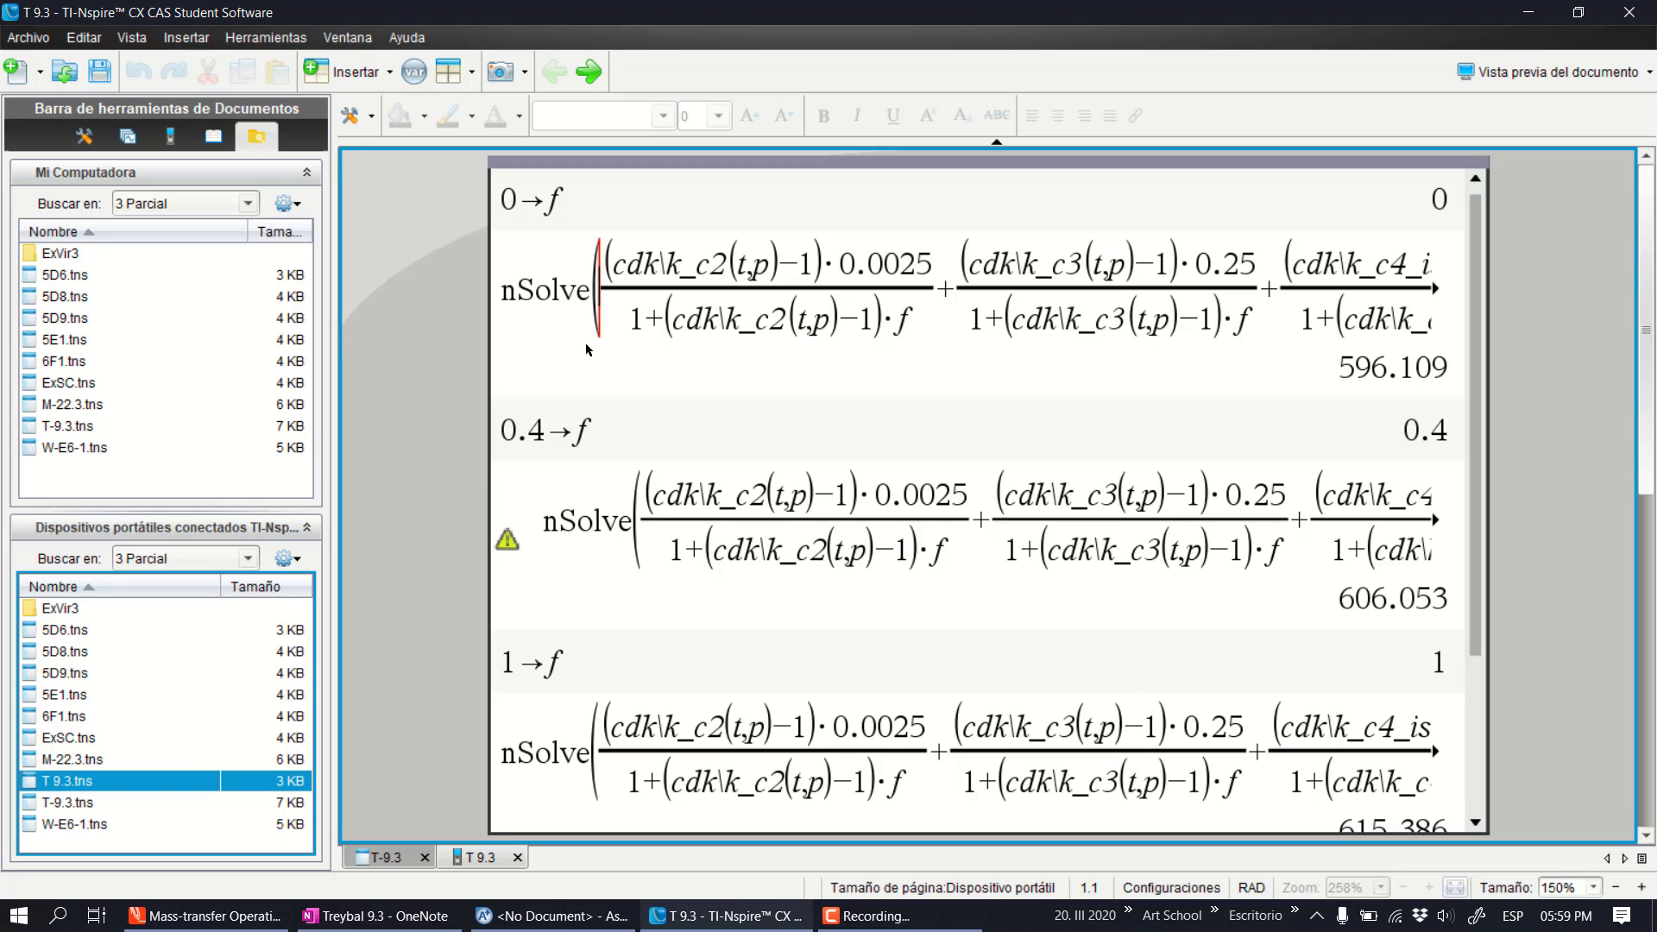
pyautogui.press('Up')
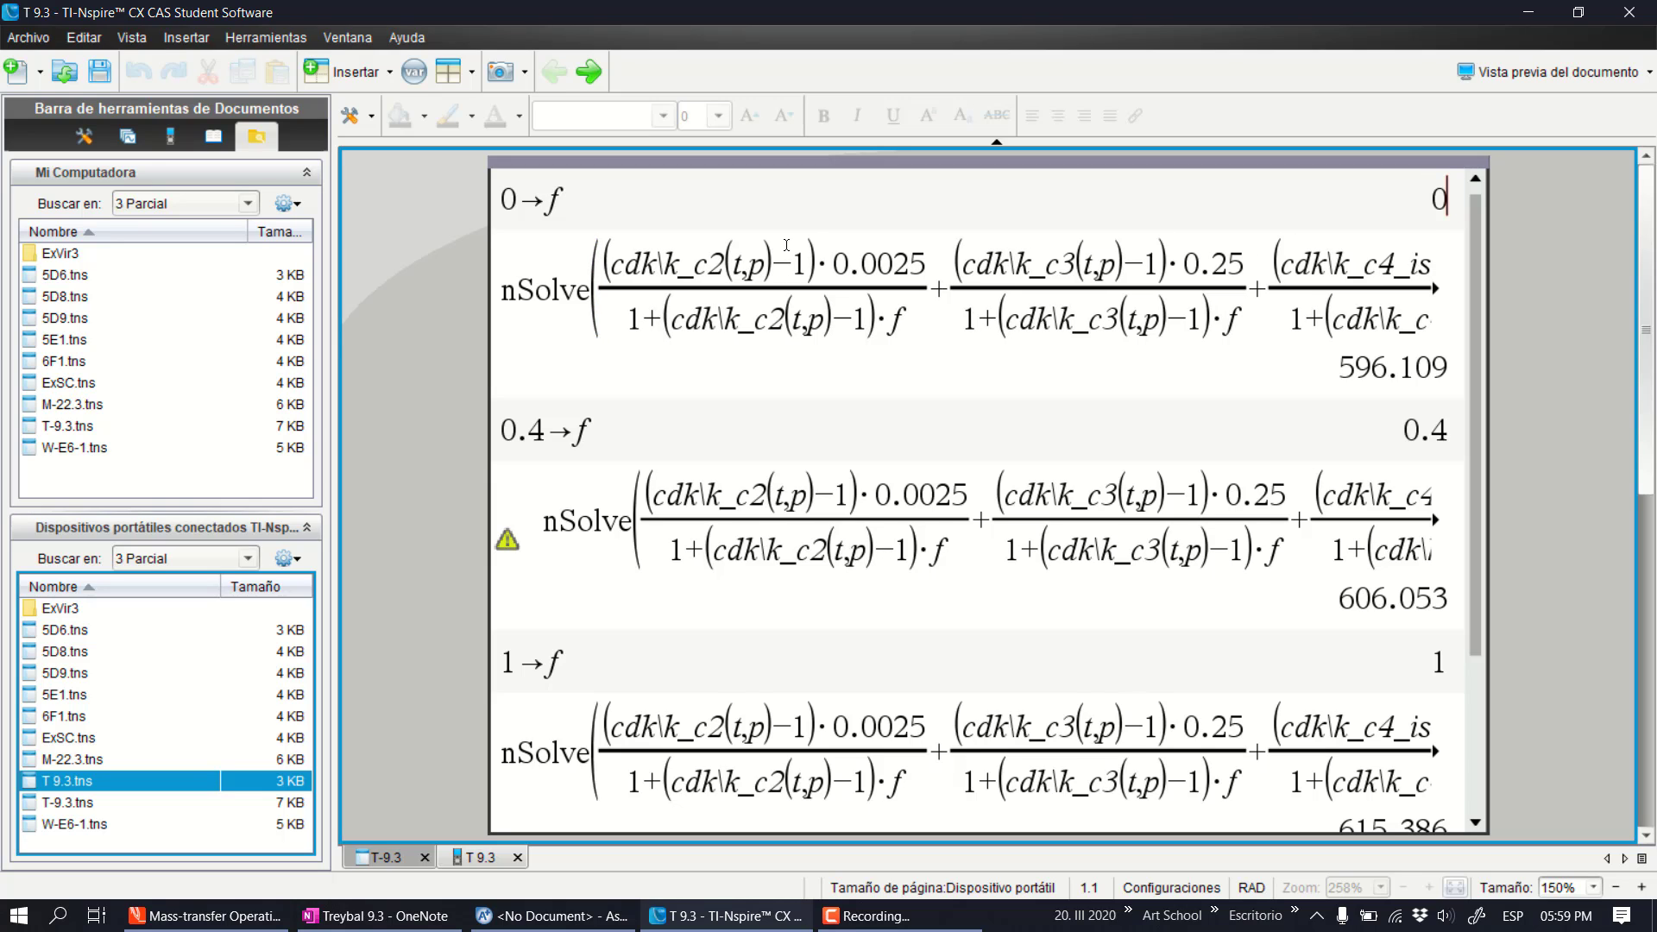
pyautogui.click(619, 261)
pyautogui.press('Left')
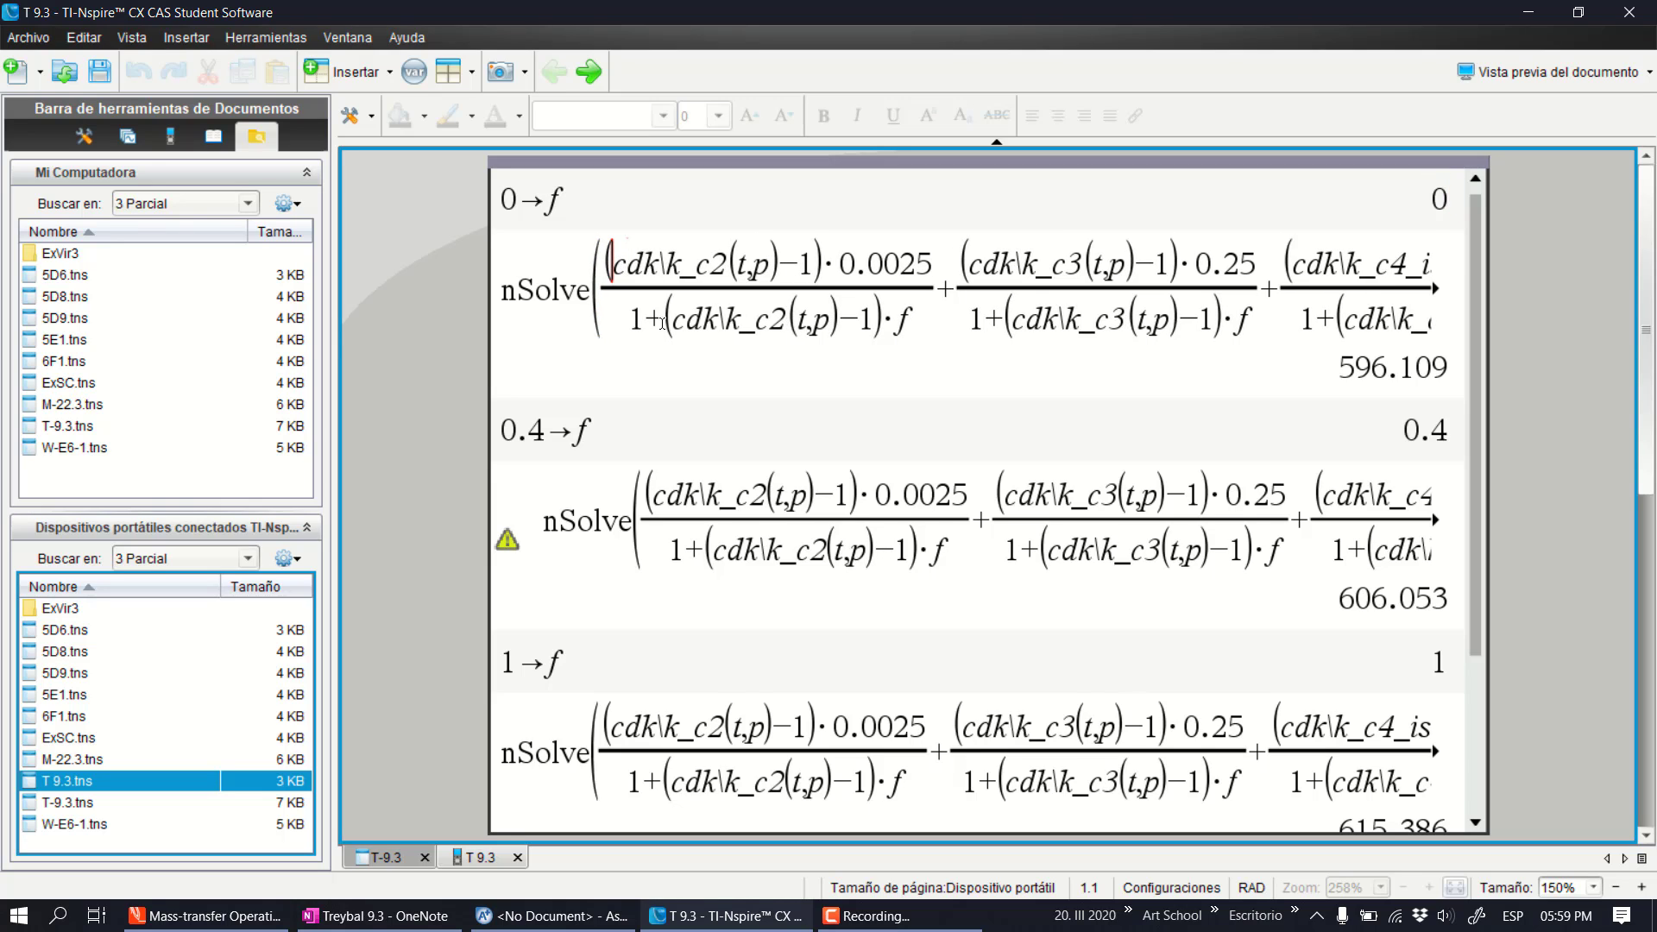
pyautogui.press('Right')
pyautogui.press('Right')
pyautogui.press('Right')
pyautogui.press('Right')
pyautogui.press('Right')
pyautogui.press('Right')
pyautogui.press('Right')
pyautogui.press('Right')
pyautogui.press('Right')
pyautogui.hotkey('shift', 'Right')
pyautogui.hotkey('shift', 'Right')
pyautogui.hotkey('shift', 'Right')
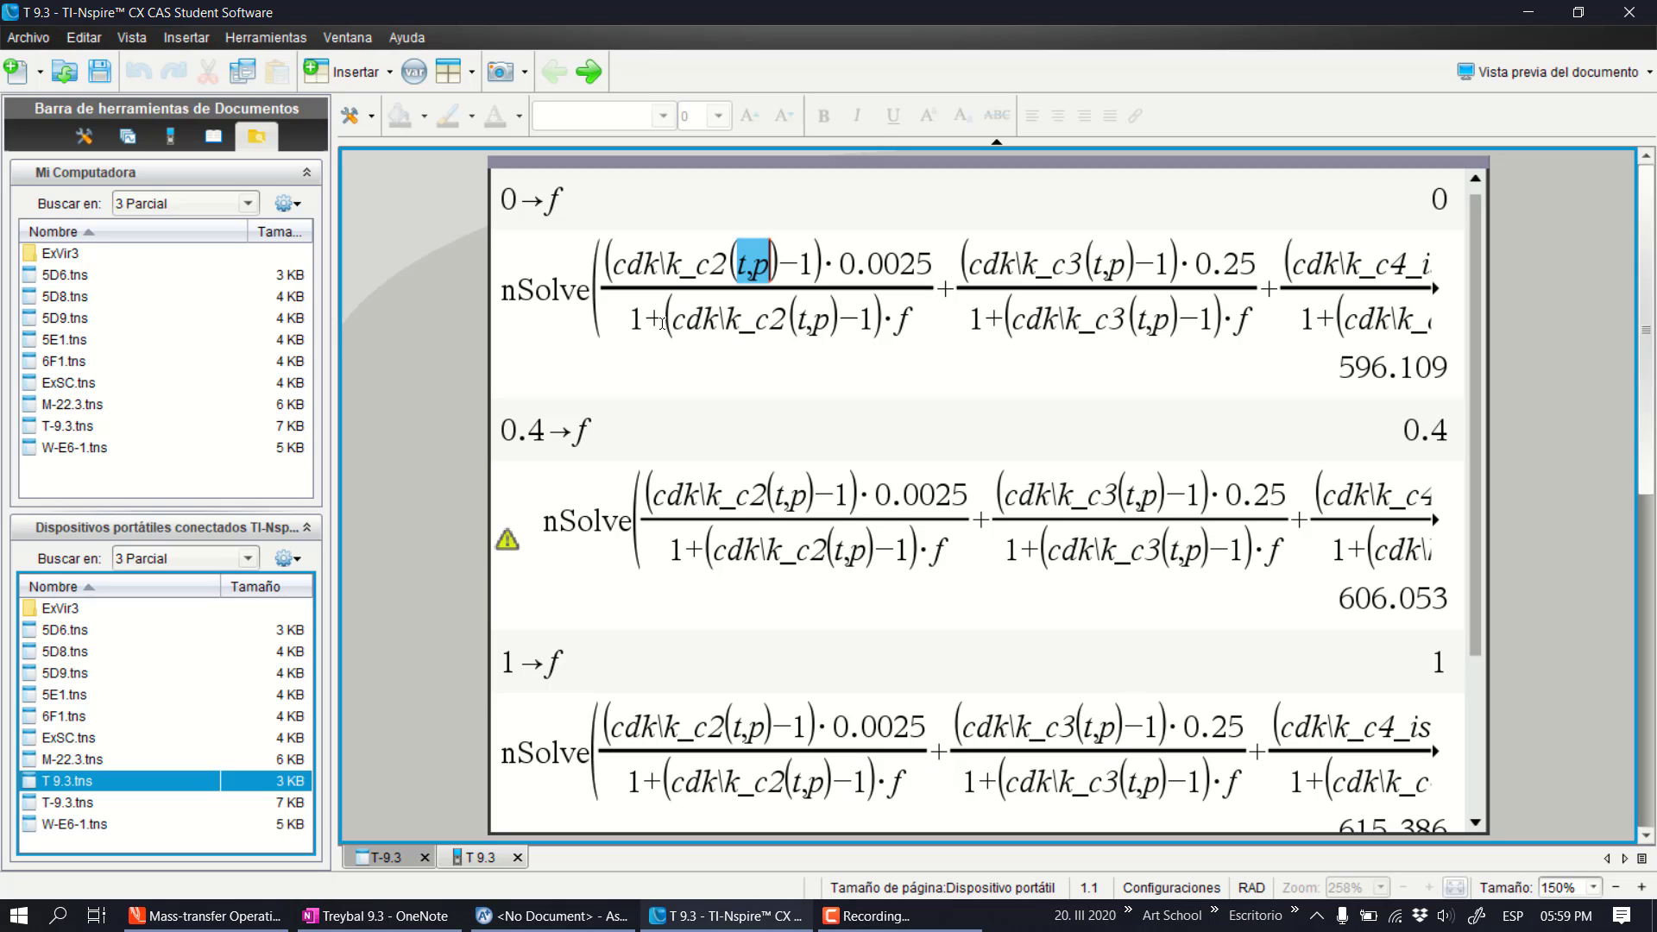
pyautogui.press('Right')
pyautogui.press('Right')
pyautogui.press('Right')
pyautogui.press('Right')
pyautogui.press('Right')
pyautogui.press('Right')
pyautogui.press('Right')
pyautogui.press('Right')
pyautogui.press('Right')
pyautogui.press('Right')
pyautogui.press('Right')
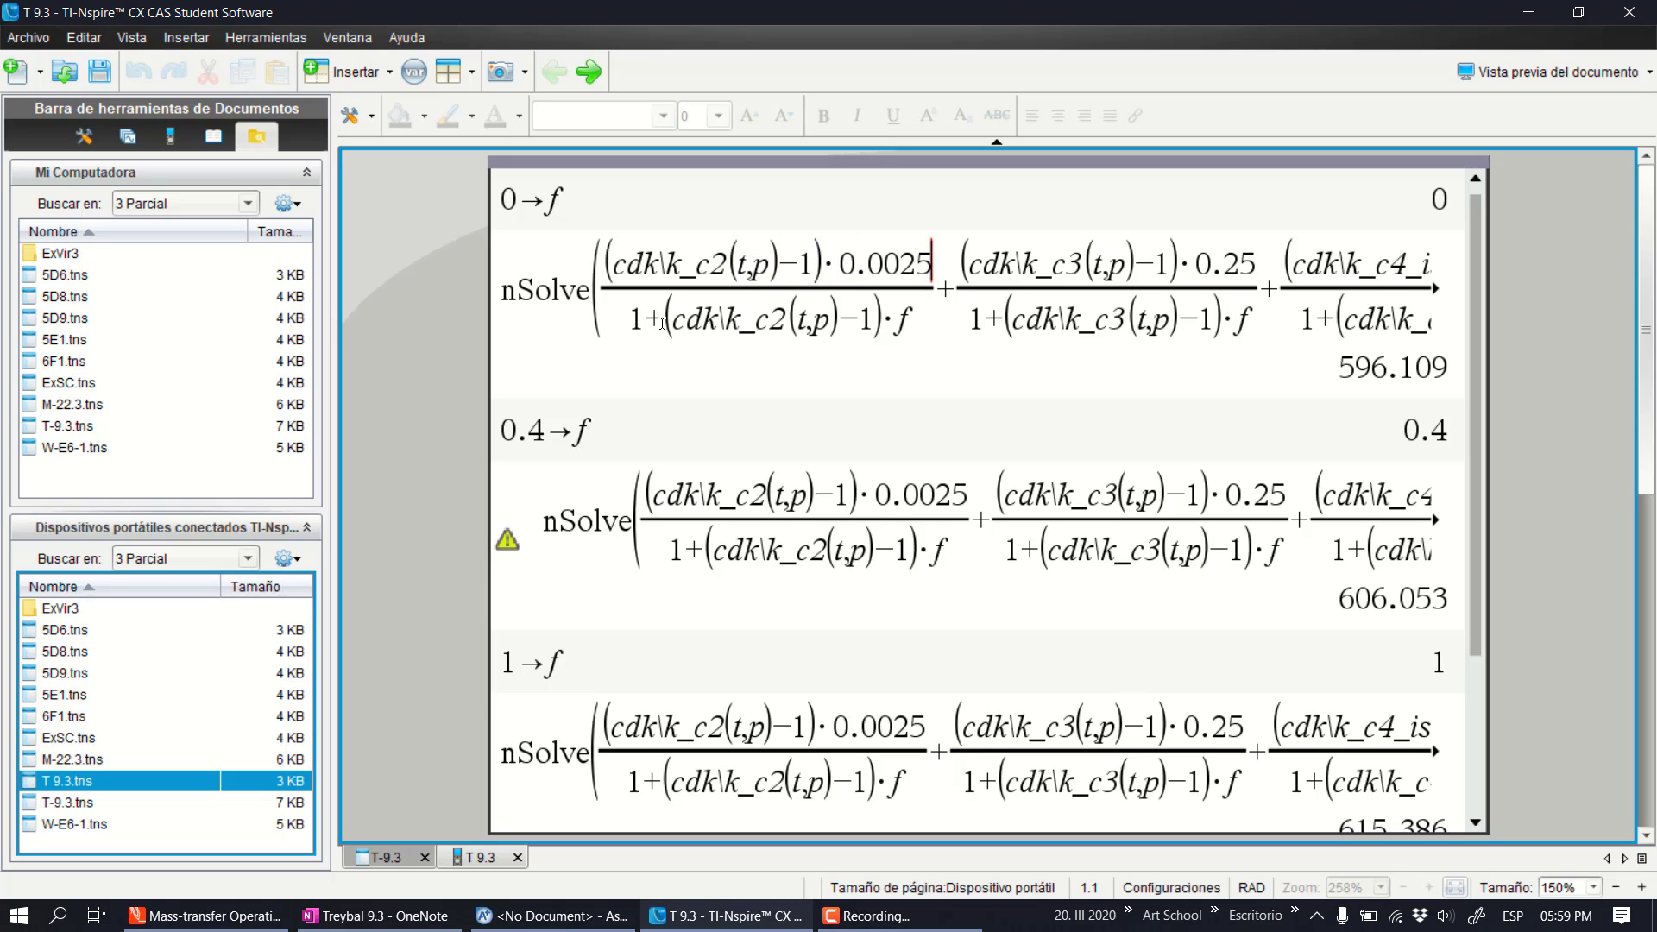
pyautogui.press('Right')
pyautogui.press('Right')
pyautogui.press('Right')
pyautogui.press('Right')
pyautogui.press('Right')
pyautogui.press('Right')
pyautogui.press('Right')
pyautogui.press('Right')
pyautogui.press('Right')
pyautogui.press('Right')
pyautogui.press('Right')
pyautogui.press('Right')
pyautogui.press('Right')
pyautogui.press('Right')
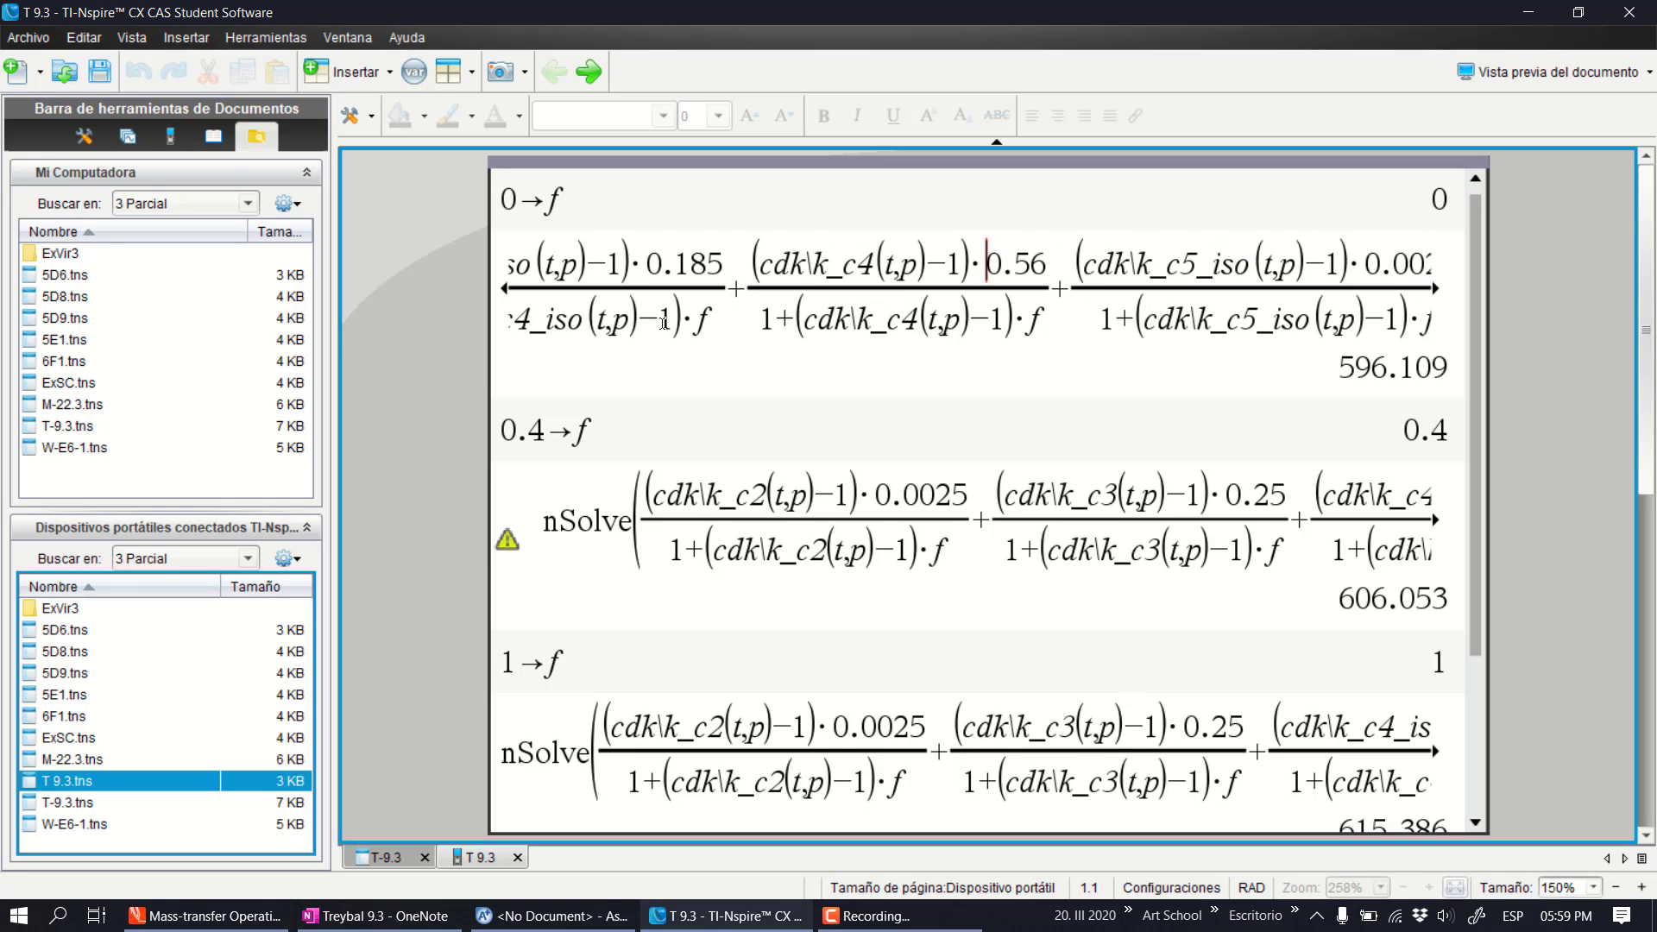
pyautogui.press('Right')
pyautogui.press('Right')
pyautogui.press('Right')
pyautogui.press('Right')
pyautogui.press('Right')
pyautogui.press('Right')
pyautogui.press('Right')
pyautogui.press('Right')
pyautogui.press('Right')
pyautogui.press('Right')
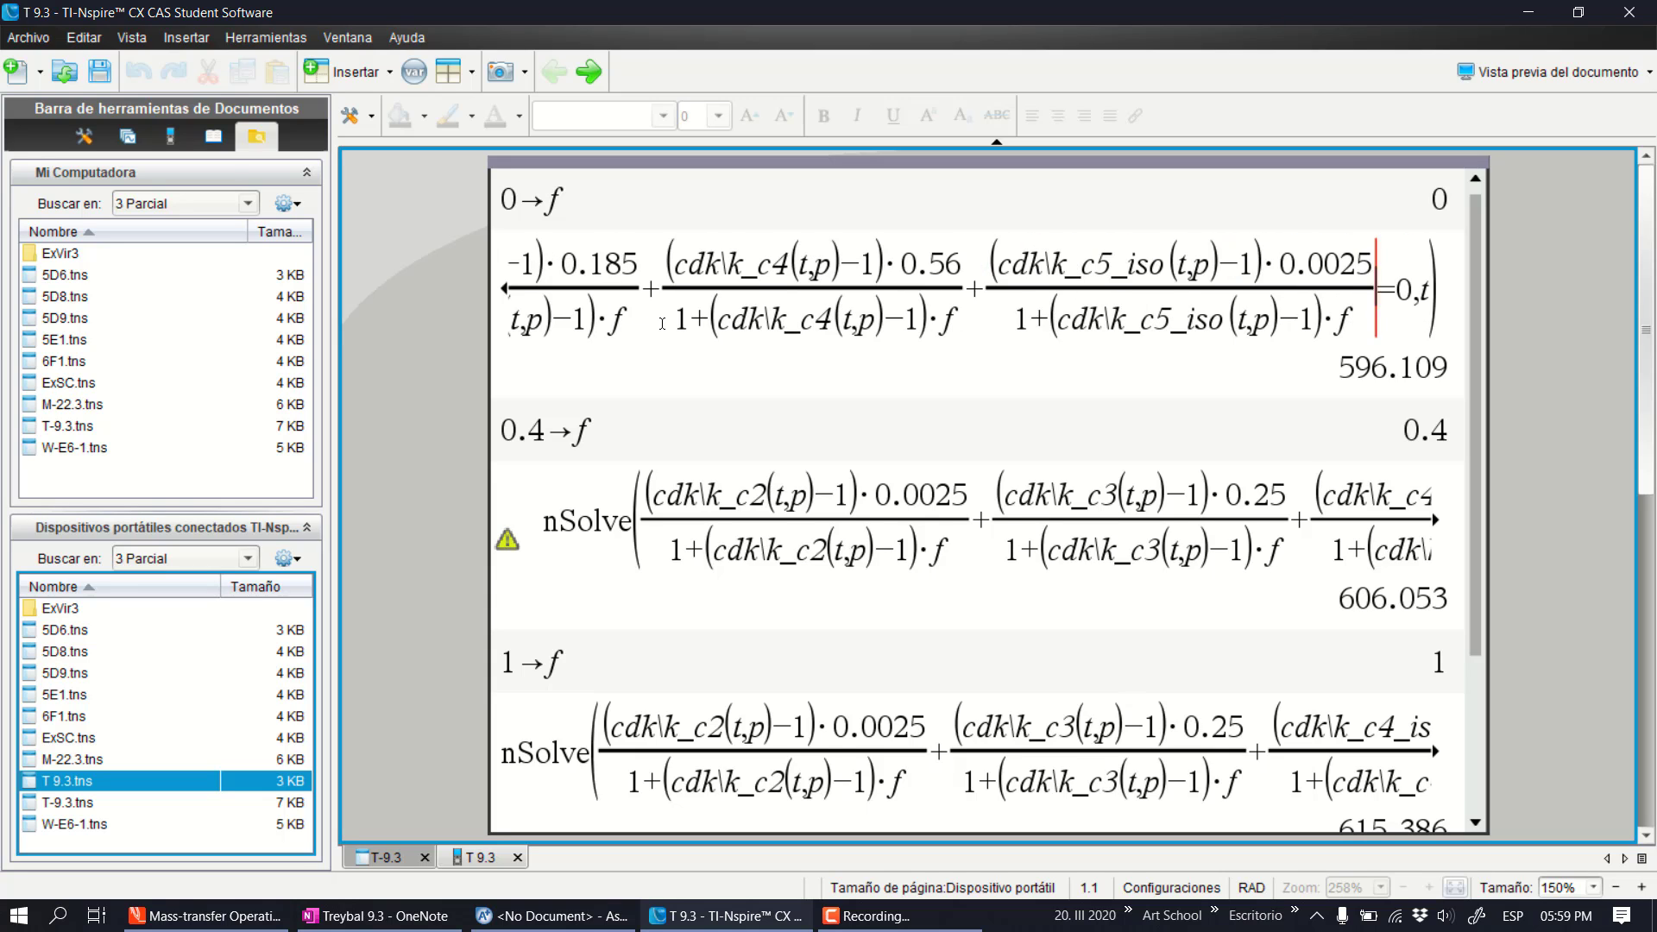
pyautogui.press('Right')
pyautogui.press('Right')
pyautogui.press('Down')
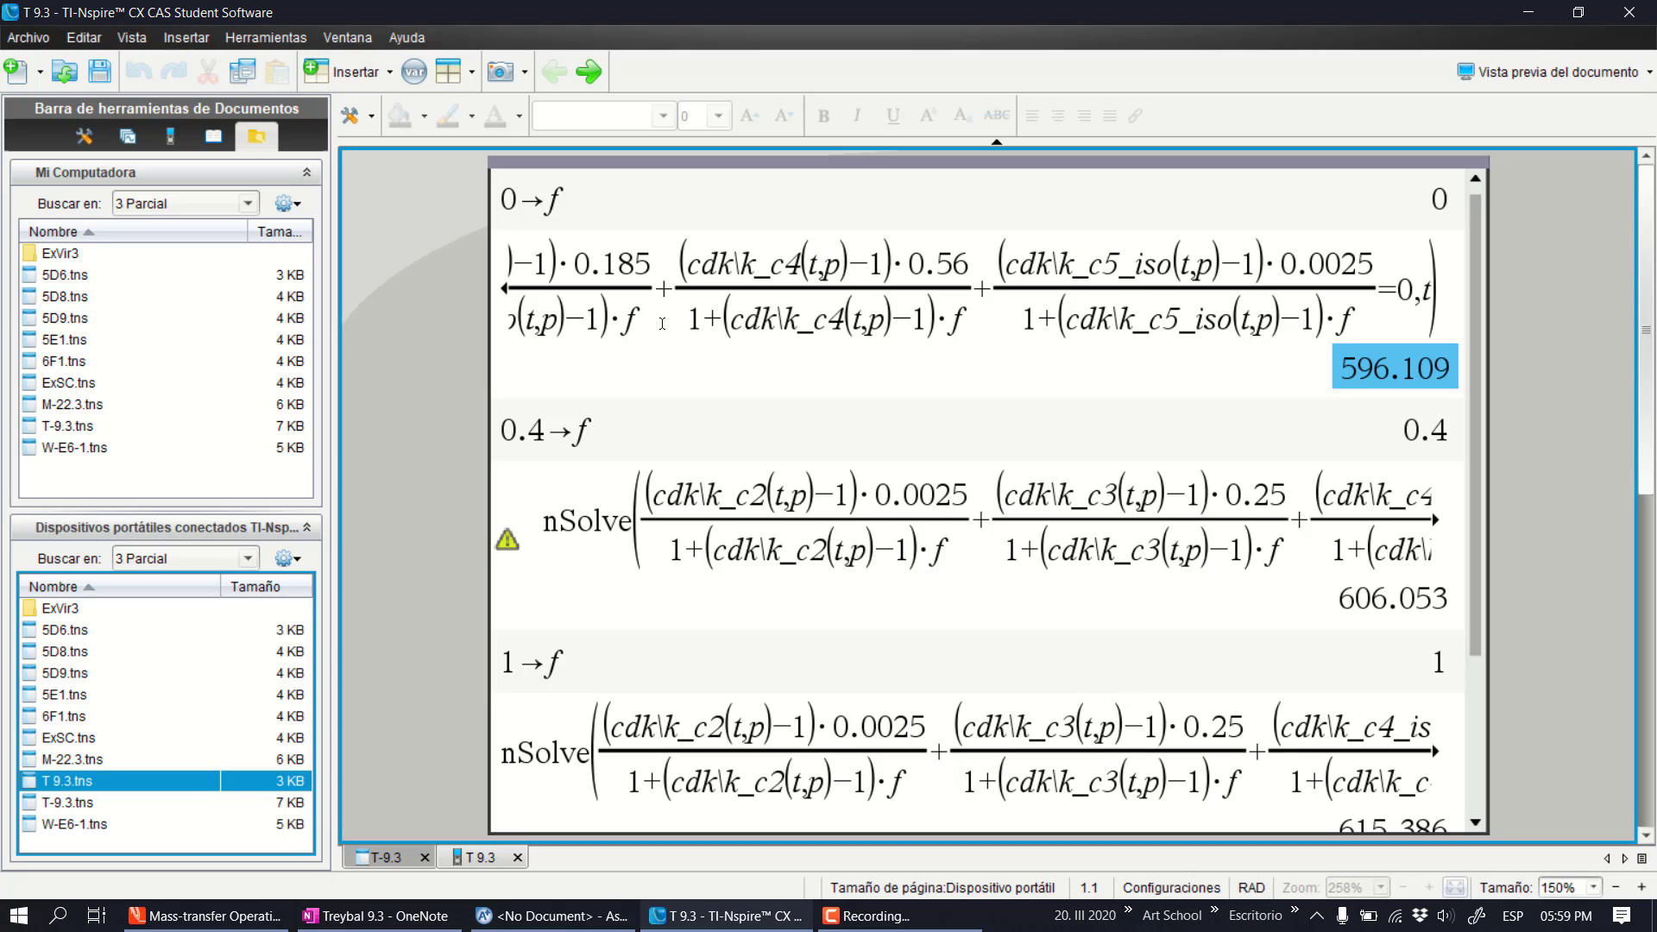
# Review the nSolve entries and results for the 0.4 → f and 1 → f cases, plus the stored t and f values
pyautogui.press('Down')
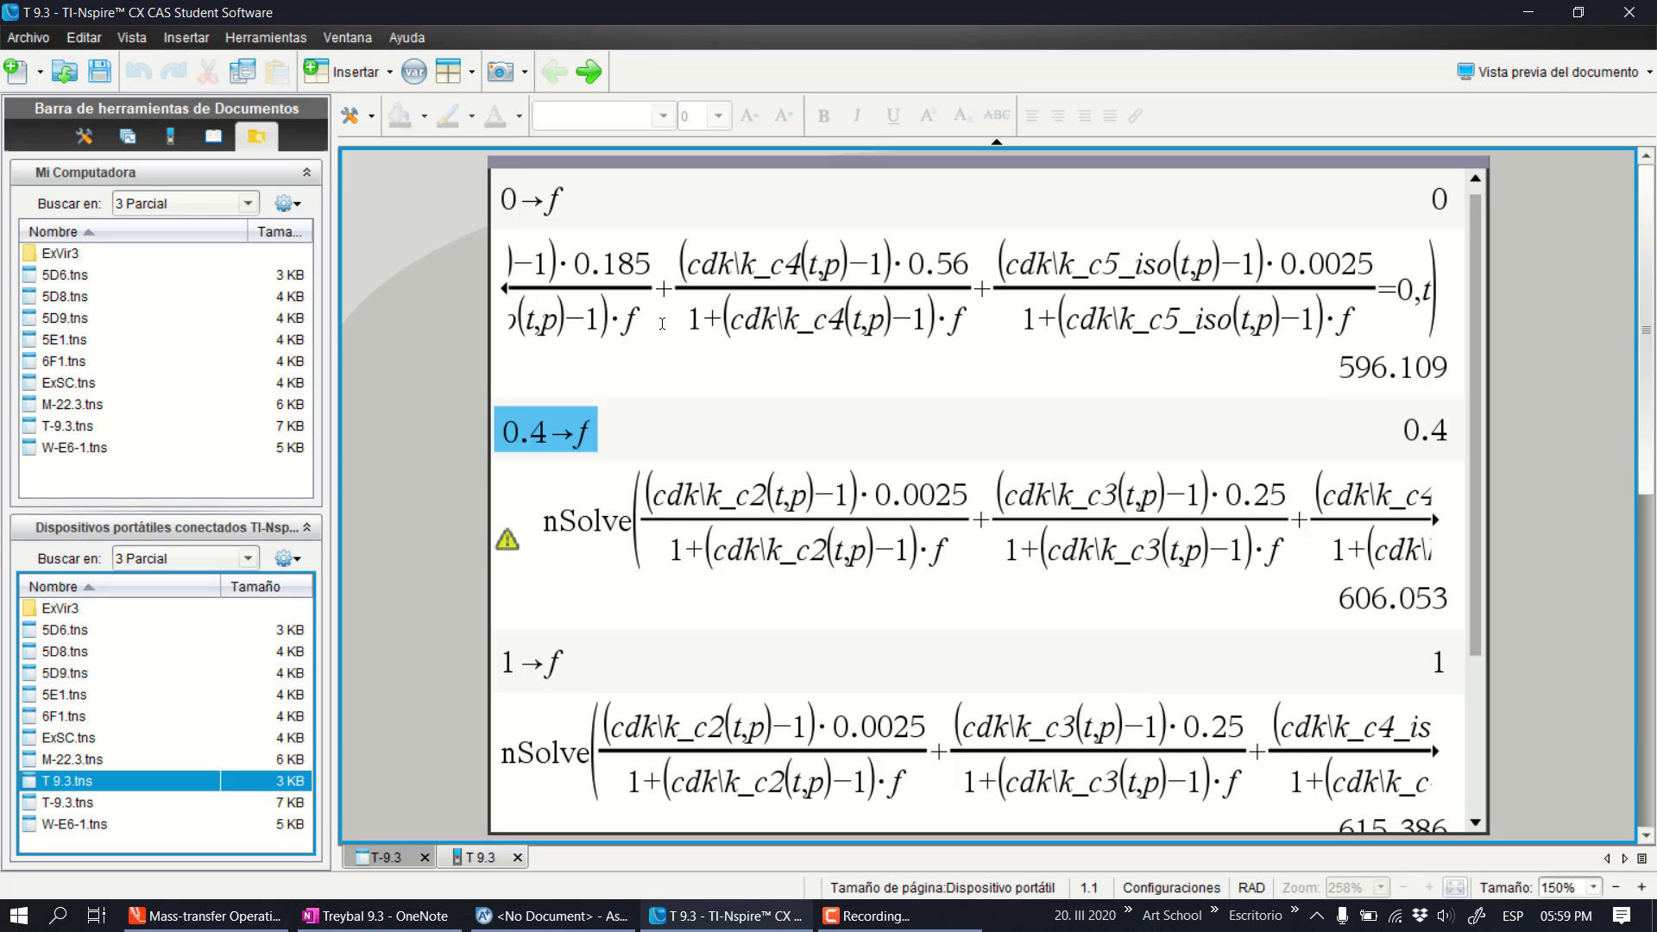
pyautogui.press('Down')
pyautogui.press('Down')
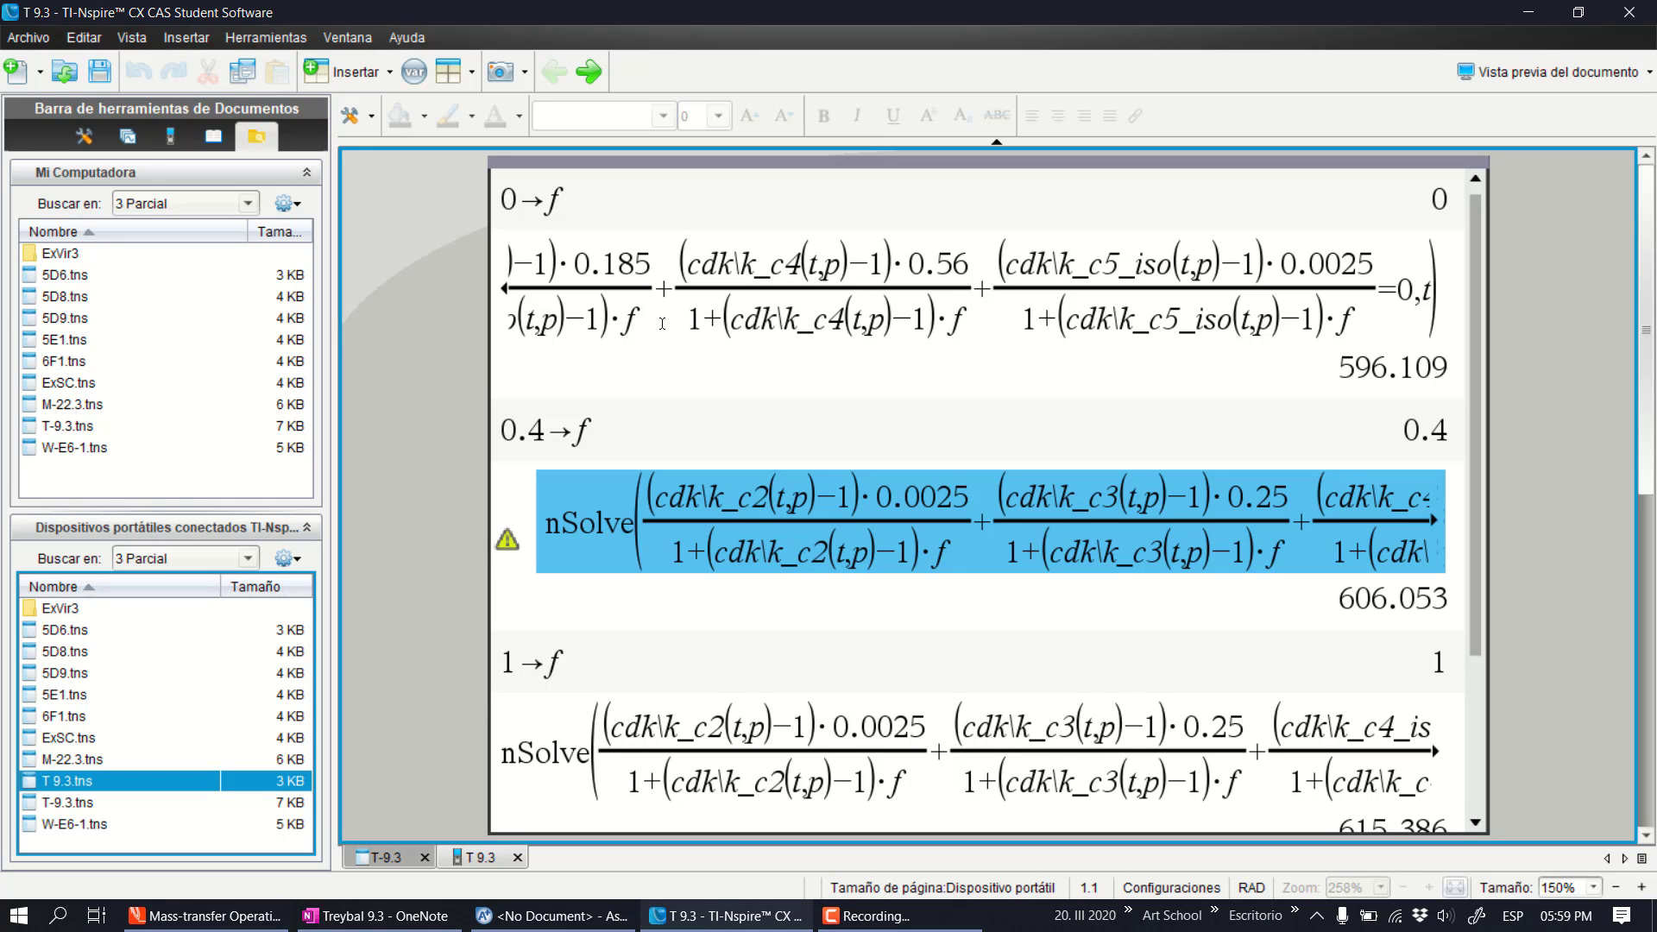
pyautogui.press('Down')
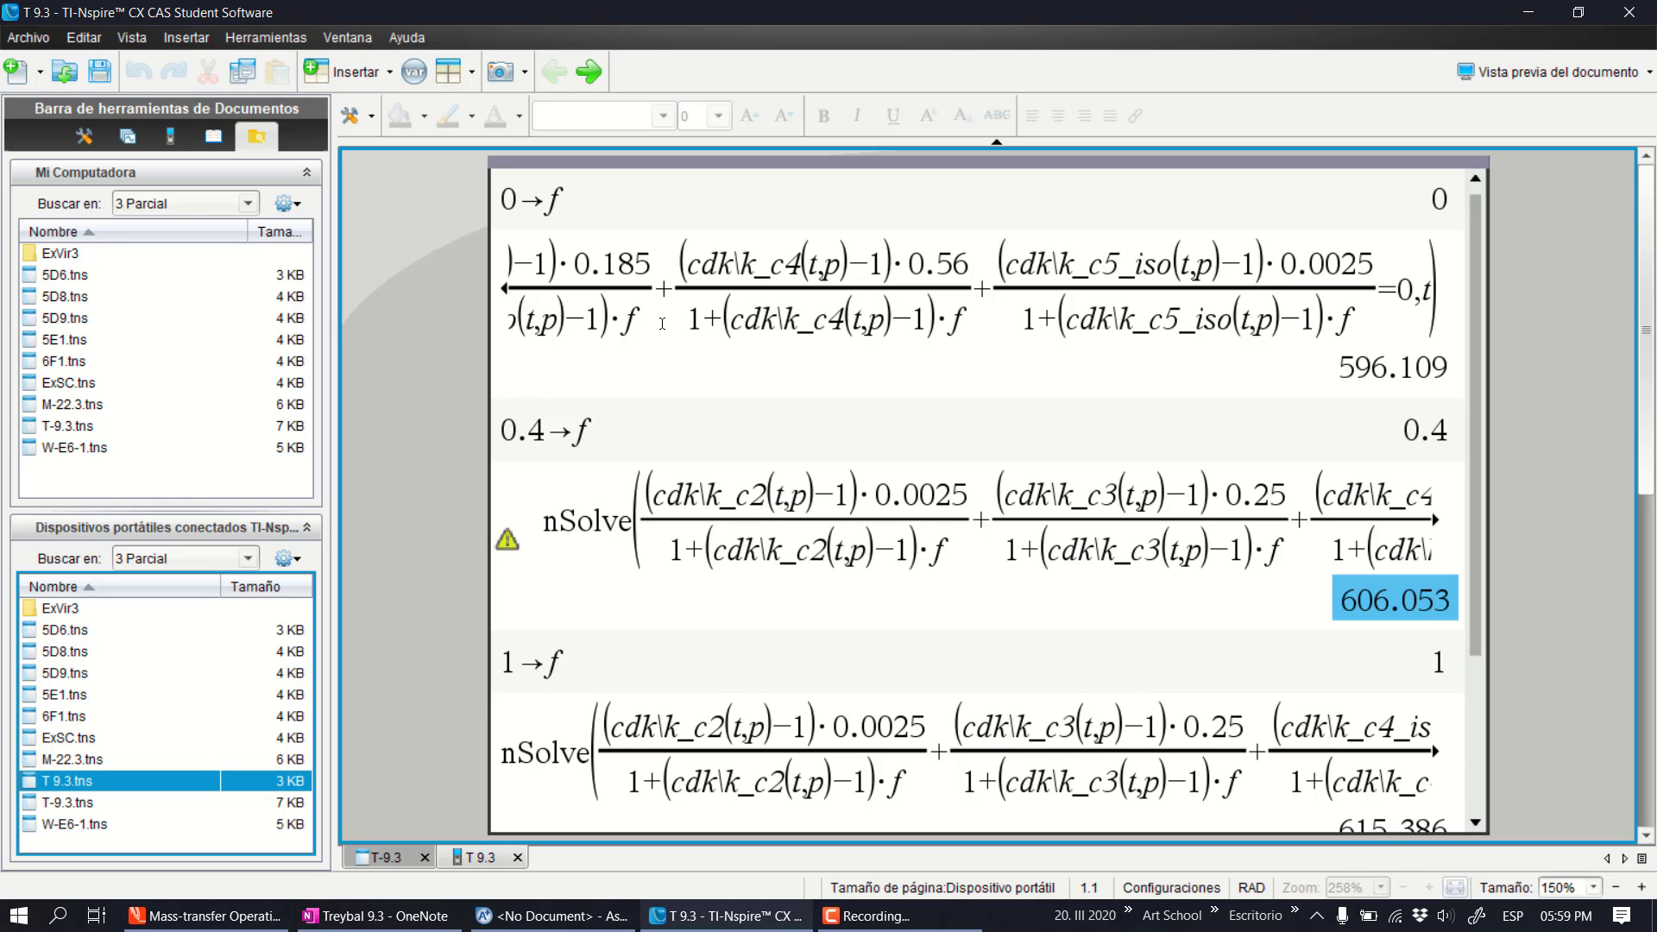
pyautogui.press('Down')
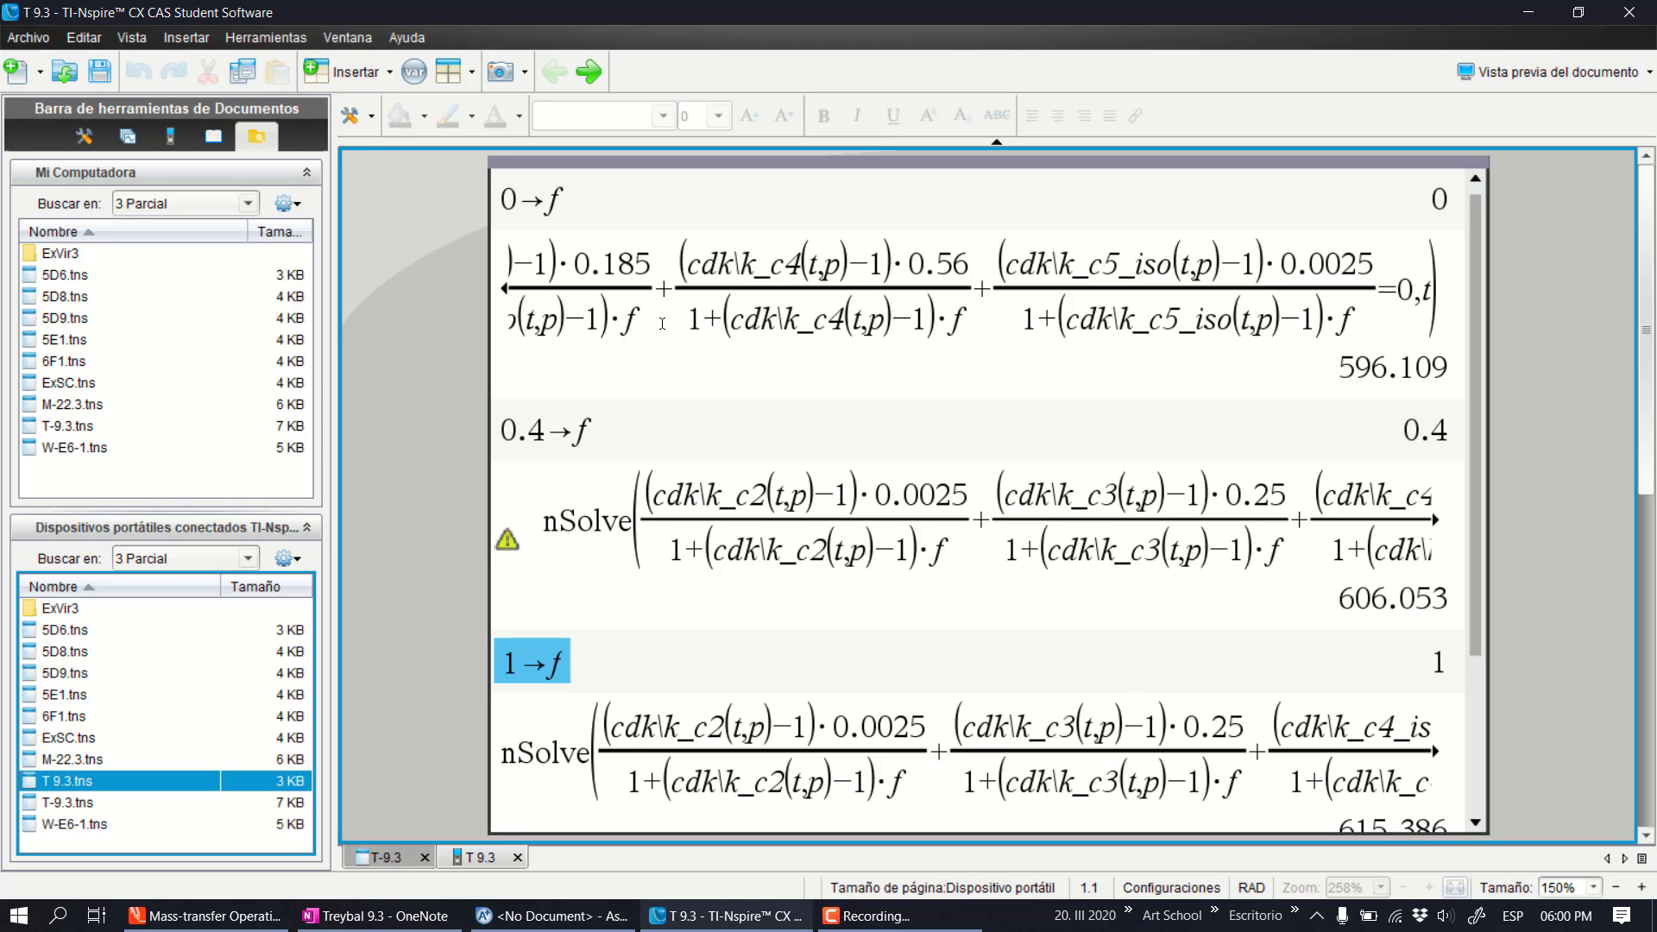
pyautogui.press('Down')
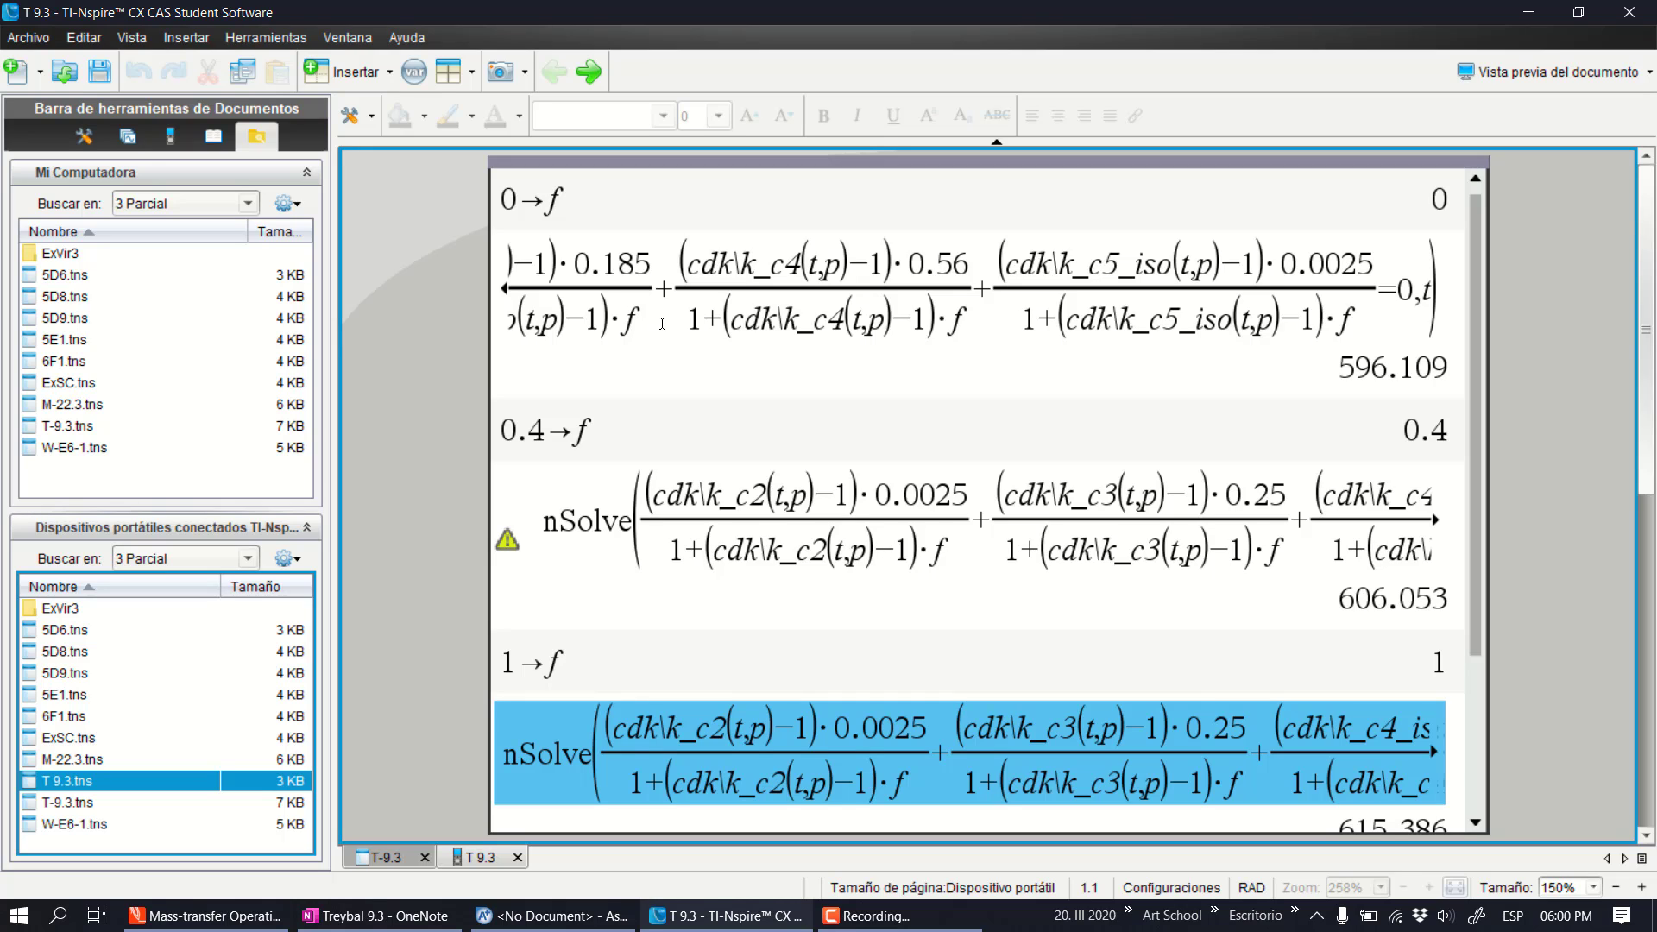
pyautogui.press('Down')
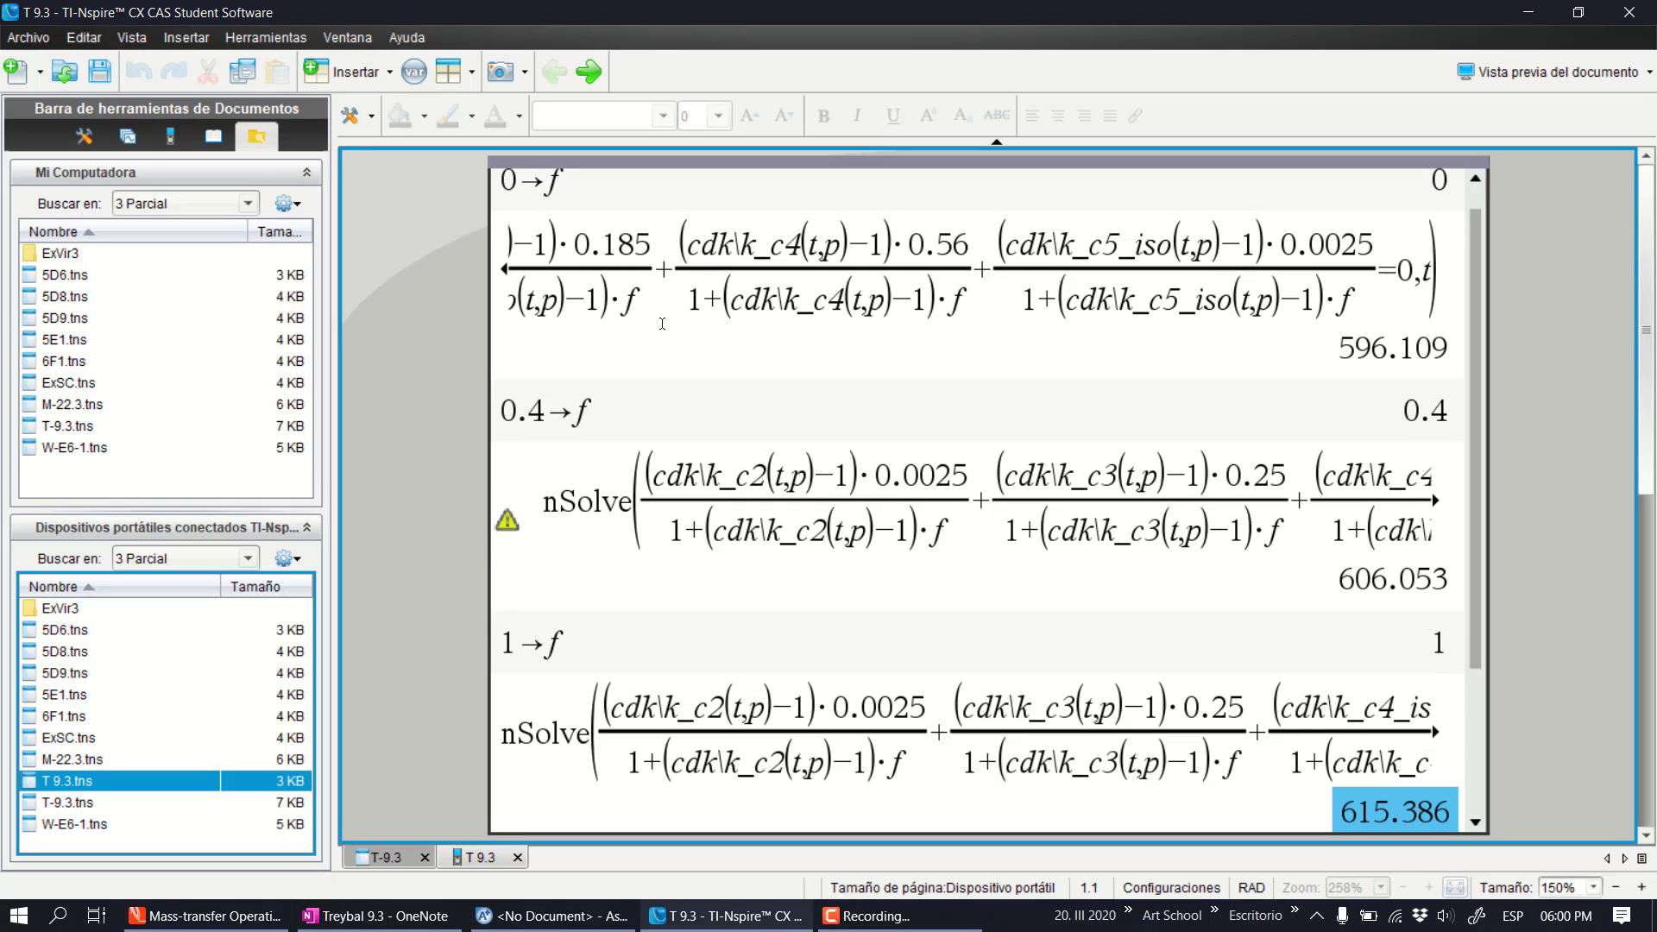
pyautogui.press('Down')
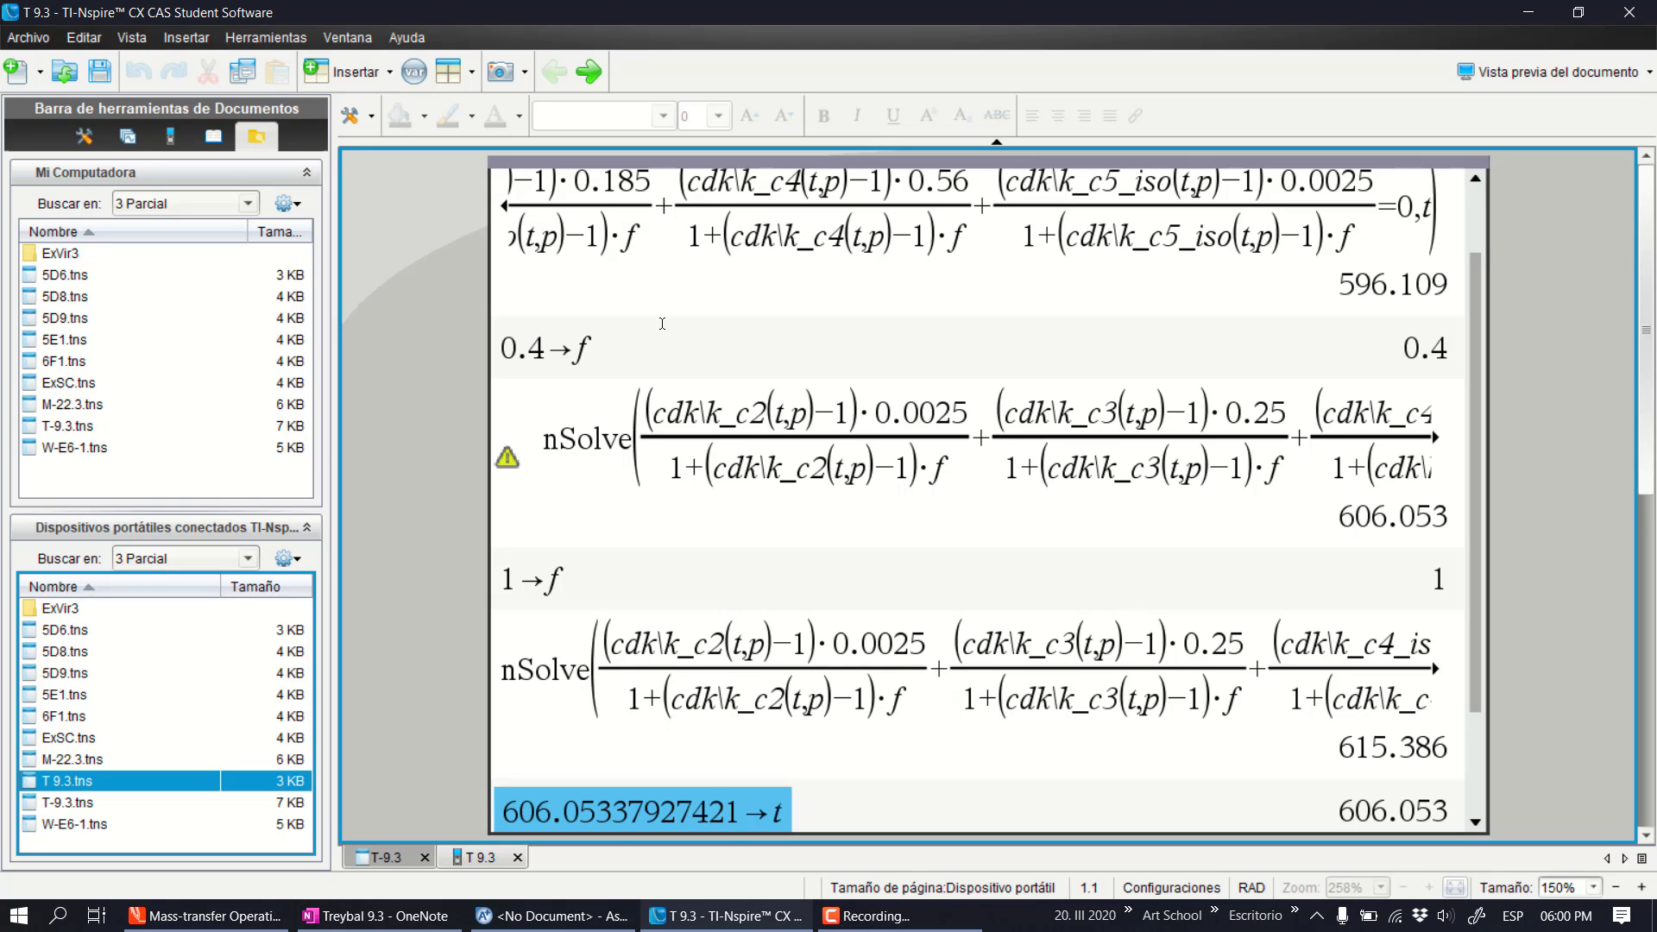
pyautogui.press('Down')
pyautogui.press('Down')
pyautogui.press('Down')
pyautogui.press('Down')
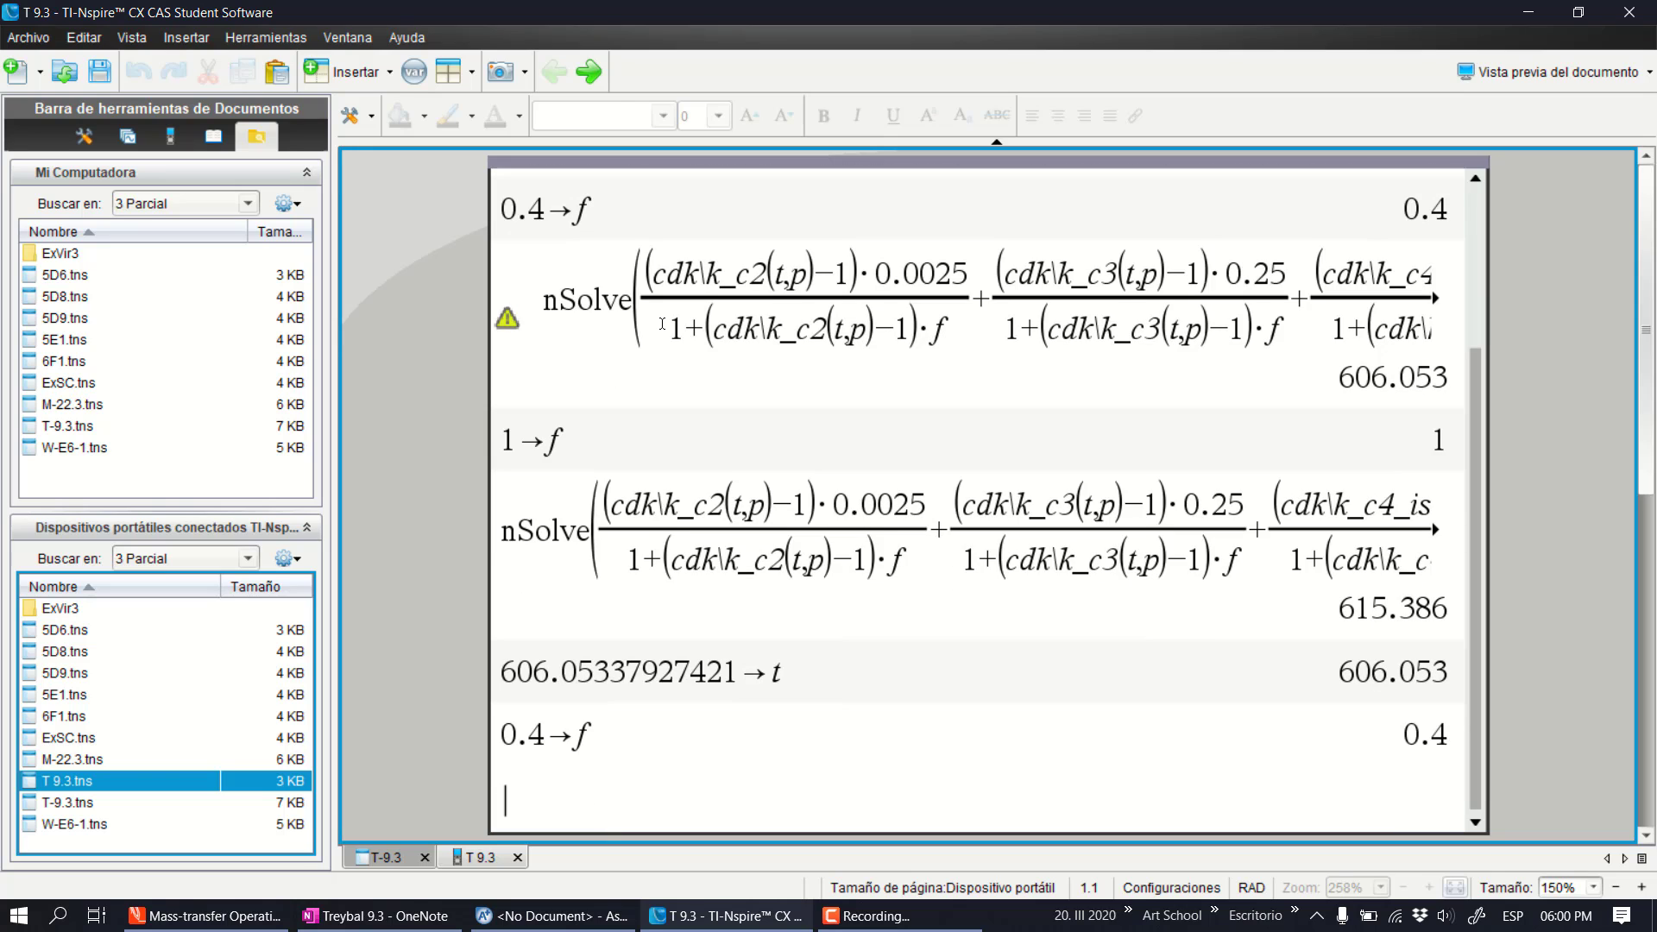
# Return to the OneNote notes and write the question ¿T_F, x_i, y_i? in grey ink below the dew-point result
pyautogui.press('alt')
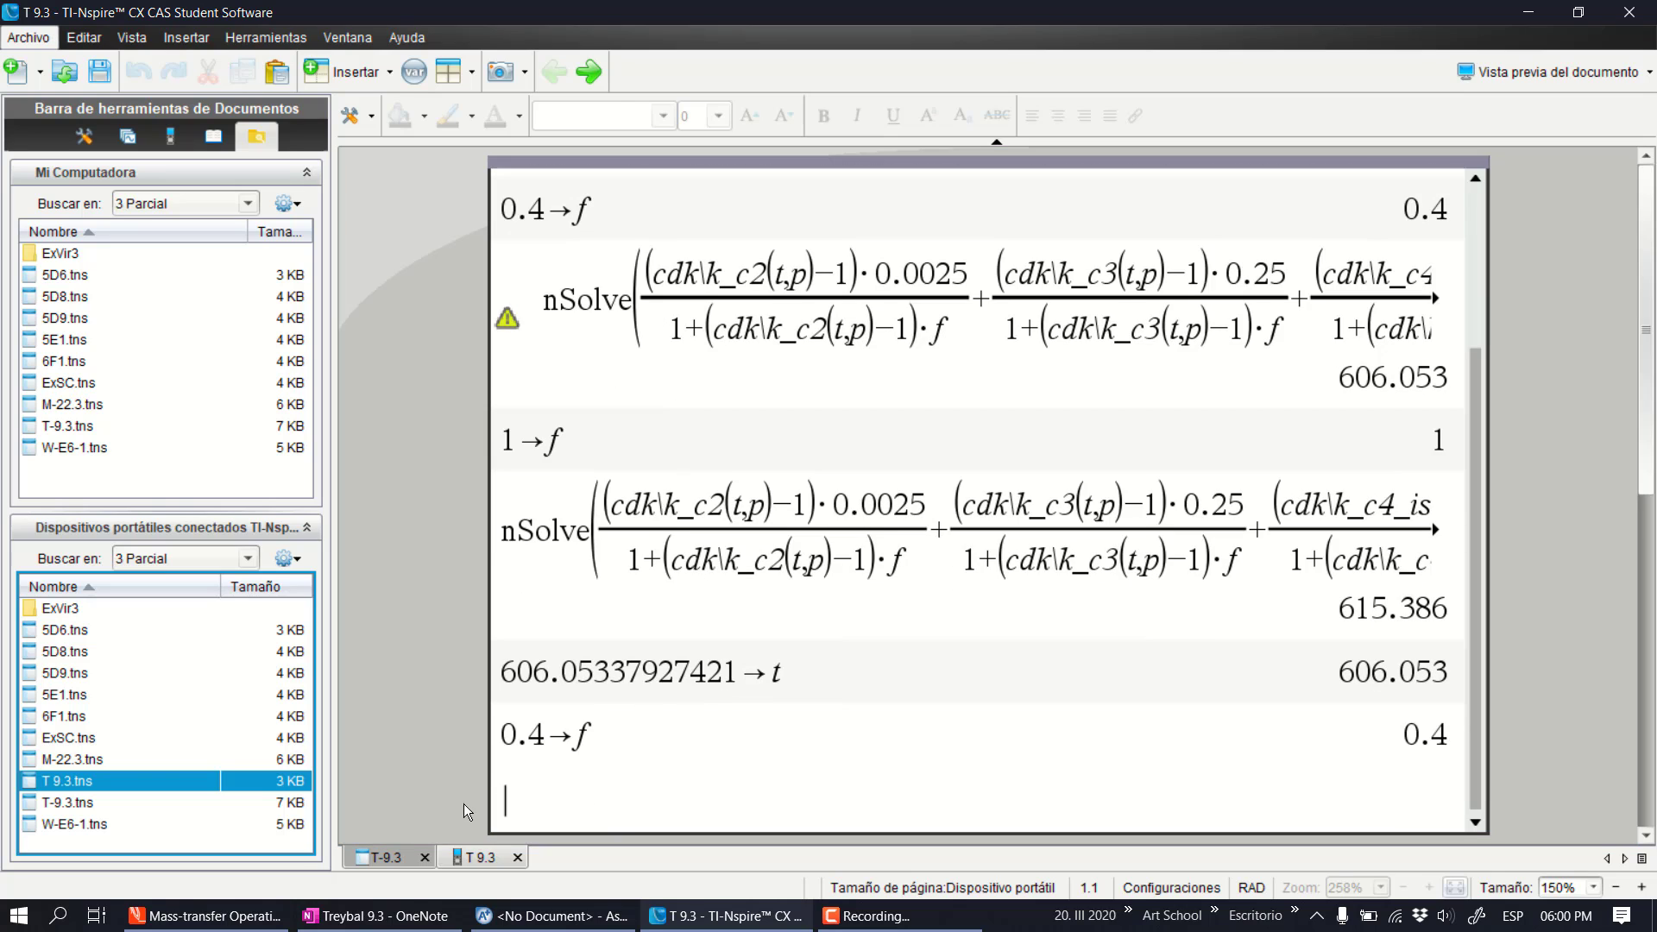
pyautogui.click(422, 917)
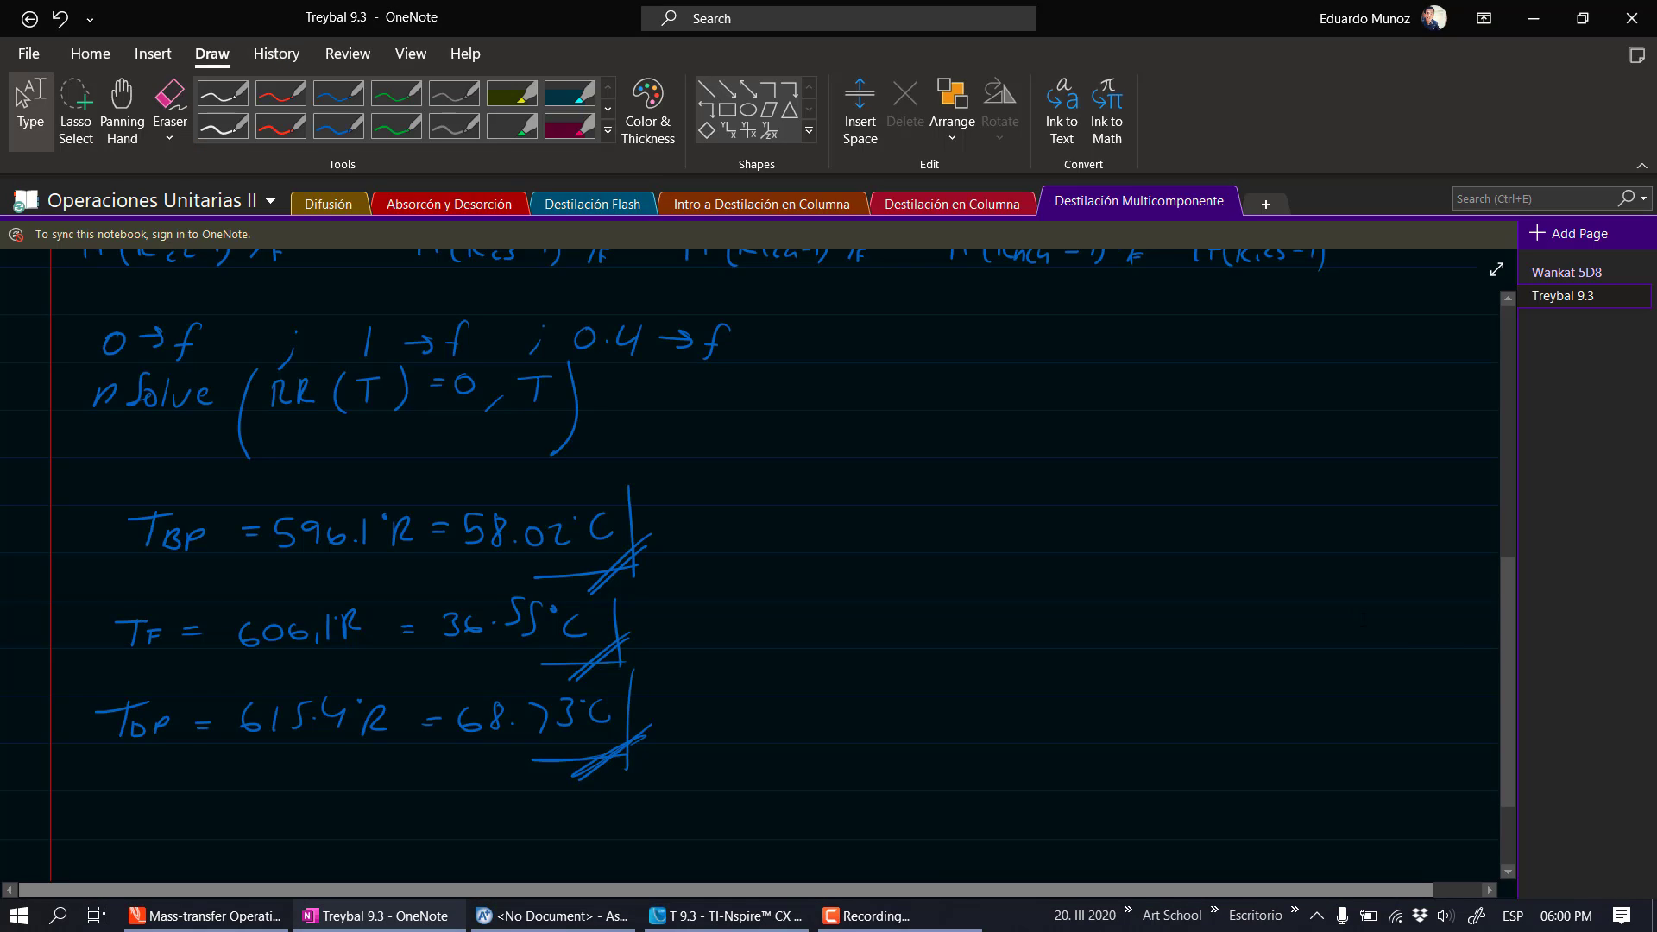
pyautogui.scroll(-3, 1508, 607)
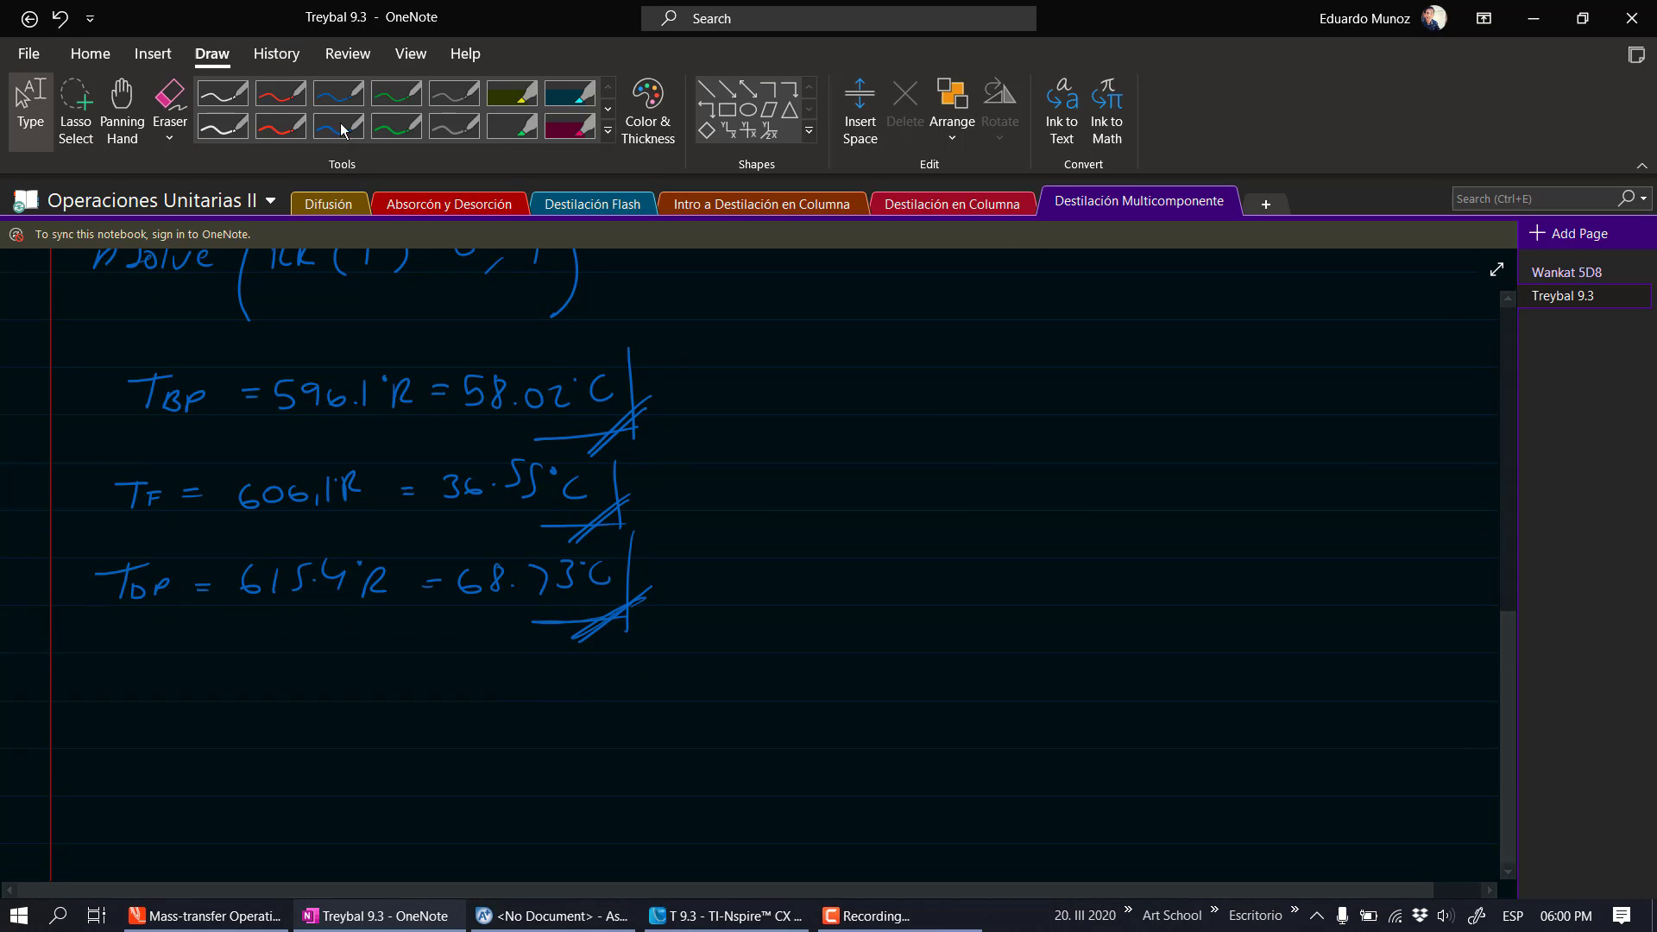
pyautogui.click(450, 93)
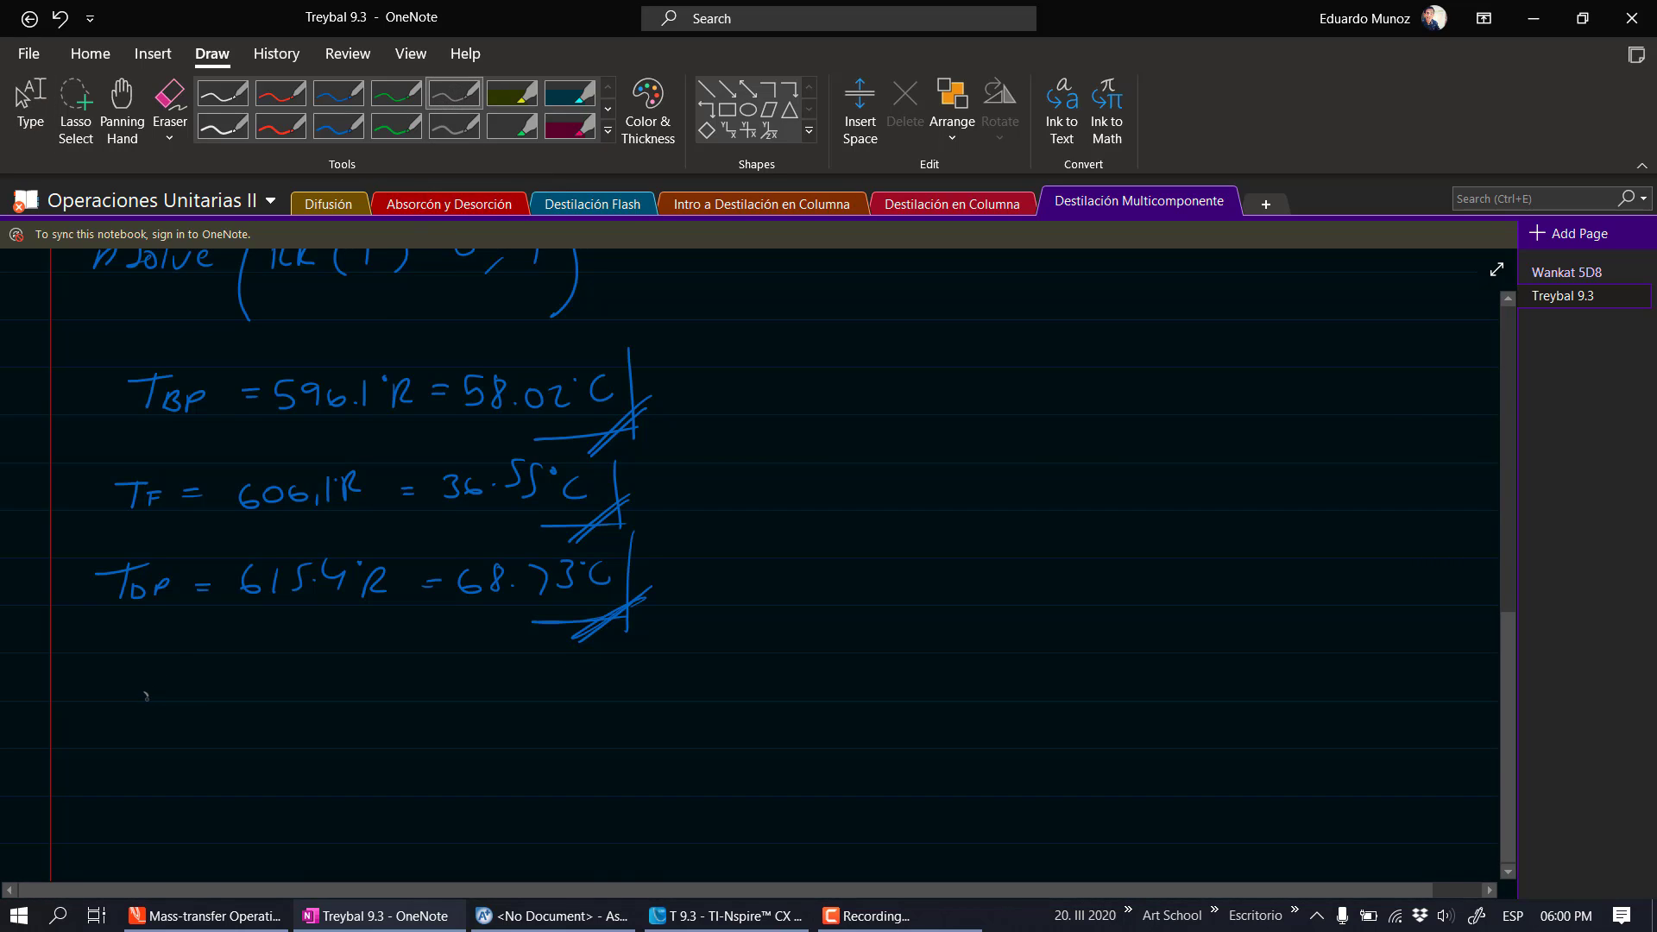
pyautogui.moveTo(145, 697)
pyautogui.mouseDown()
pyautogui.moveTo(148, 670)
pyautogui.moveTo(183, 704)
pyautogui.mouseUp()
pyautogui.moveTo(171, 669)
pyautogui.mouseDown()
pyautogui.moveTo(202, 664)
pyautogui.moveTo(197, 704)
pyautogui.moveTo(209, 692)
pyautogui.moveTo(226, 711)
pyautogui.moveTo(278, 689)
pyautogui.mouseUp()
pyautogui.moveTo(278, 668)
pyautogui.mouseDown()
pyautogui.moveTo(258, 690)
pyautogui.moveTo(353, 691)
pyautogui.mouseUp()
pyautogui.click(290, 676)
pyautogui.moveTo(364, 668)
pyautogui.mouseDown()
pyautogui.moveTo(350, 714)
pyautogui.moveTo(393, 684)
pyautogui.mouseUp()
pyautogui.click(372, 670)
pyautogui.click(393, 696)
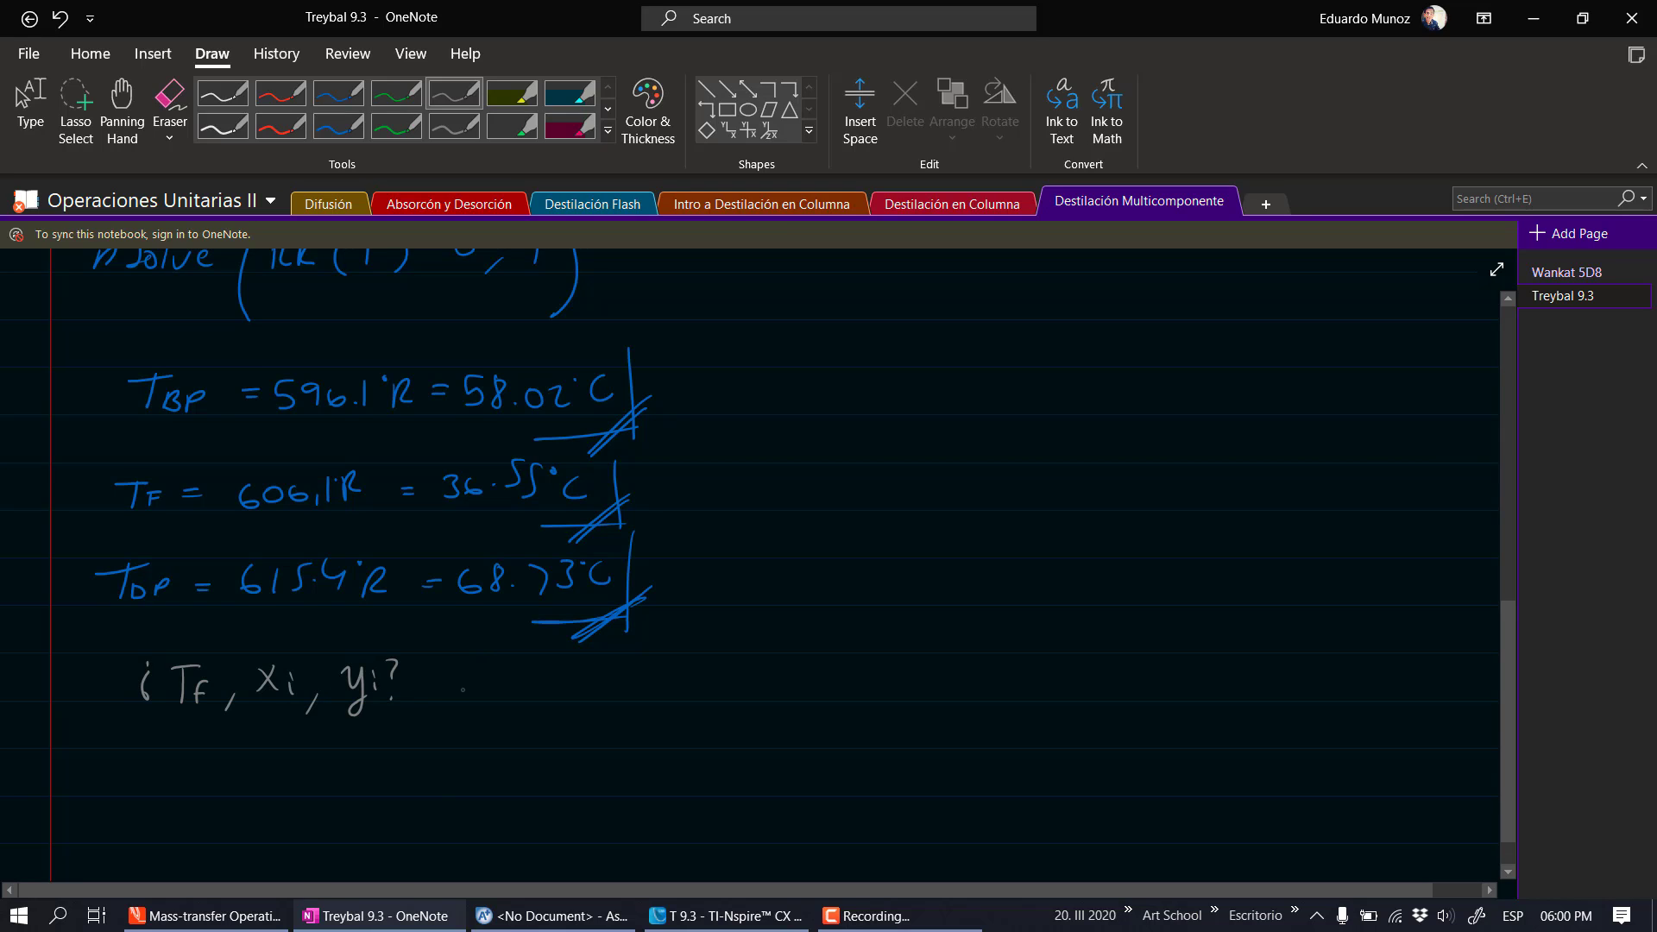
# Write the condition V/F = 0.4 beside the question and add a small mark above T_F
pyautogui.moveTo(462, 660)
pyautogui.mouseDown()
pyautogui.moveTo(500, 707)
pyautogui.moveTo(539, 674)
pyautogui.mouseUp()
pyautogui.moveTo(530, 681)
pyautogui.mouseDown()
pyautogui.moveTo(557, 667)
pyautogui.moveTo(606, 688)
pyautogui.mouseUp()
pyautogui.click(574, 682)
pyautogui.scroll(-1, 1505, 770)
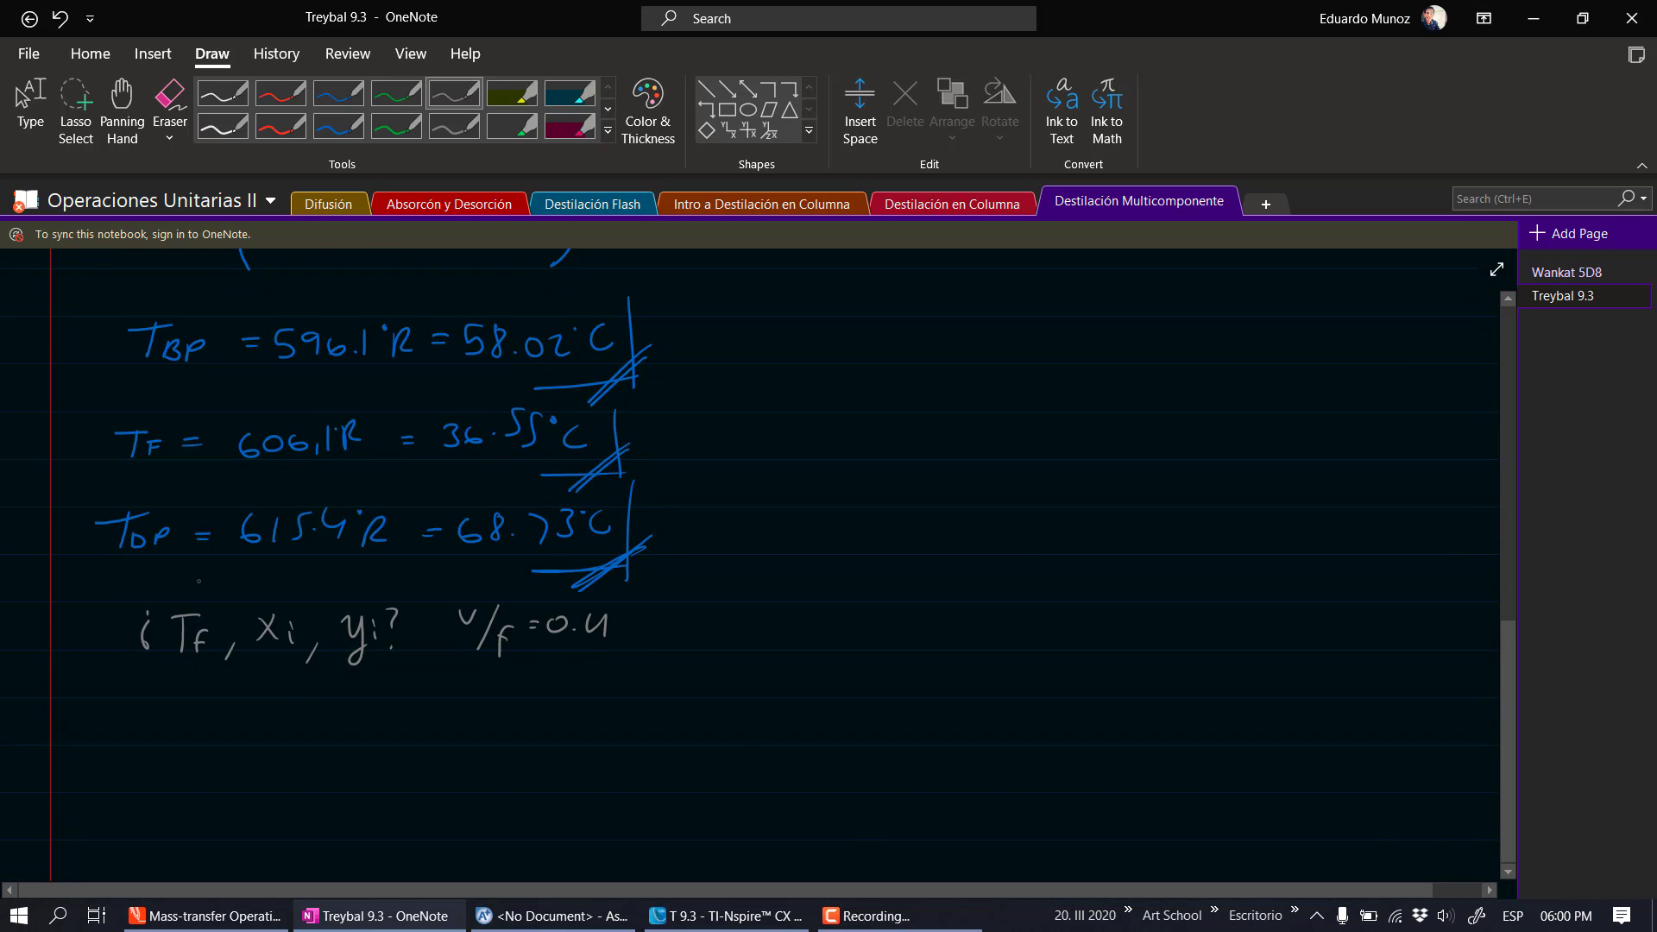
pyautogui.moveTo(170, 570); pyautogui.dragTo(186, 594)
# Write the equation reference (W: 2-38, 2-39) on the same line, well after V/F = 0.4
pyautogui.moveTo(825, 613)
pyautogui.mouseDown()
pyautogui.moveTo(831, 641)
pyautogui.moveTo(857, 640)
pyautogui.moveTo(867, 618)
pyautogui.moveTo(920, 644)
pyautogui.mouseUp()
pyautogui.click(885, 630)
pyautogui.click(884, 638)
pyautogui.moveTo(925, 632); pyautogui.dragTo(1140, 647)
pyautogui.click(998, 631)
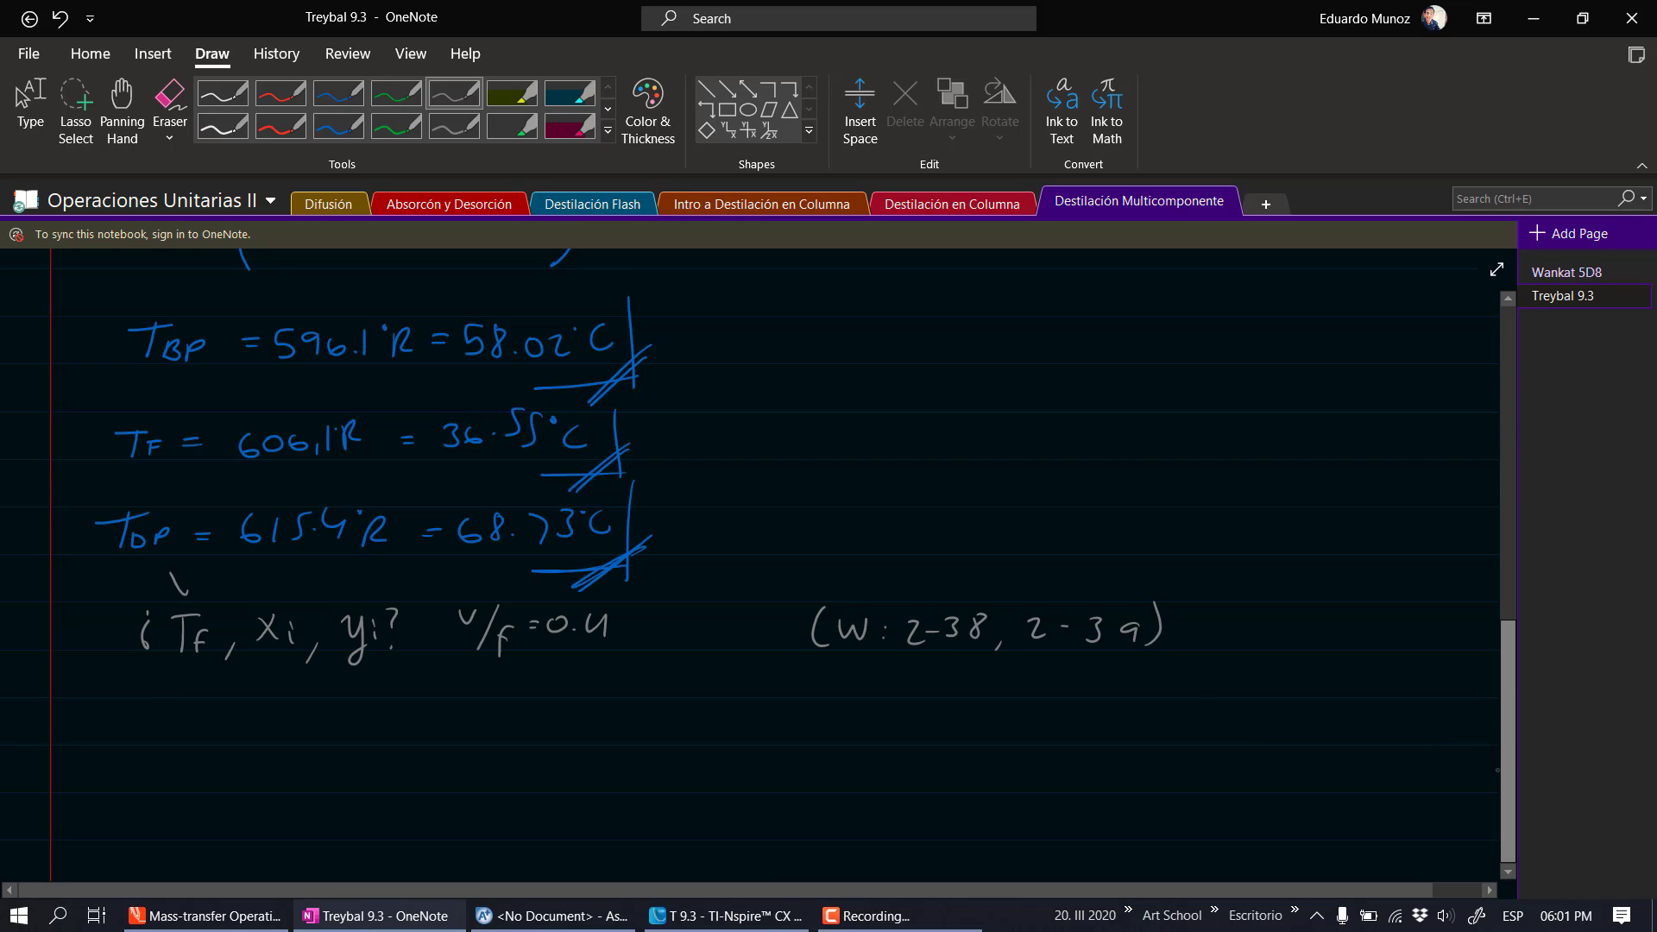
# Write the liquid composition equation x_i = z_i / (1 + (K_i − 1) V/F) below the question
pyautogui.click(1507, 872)
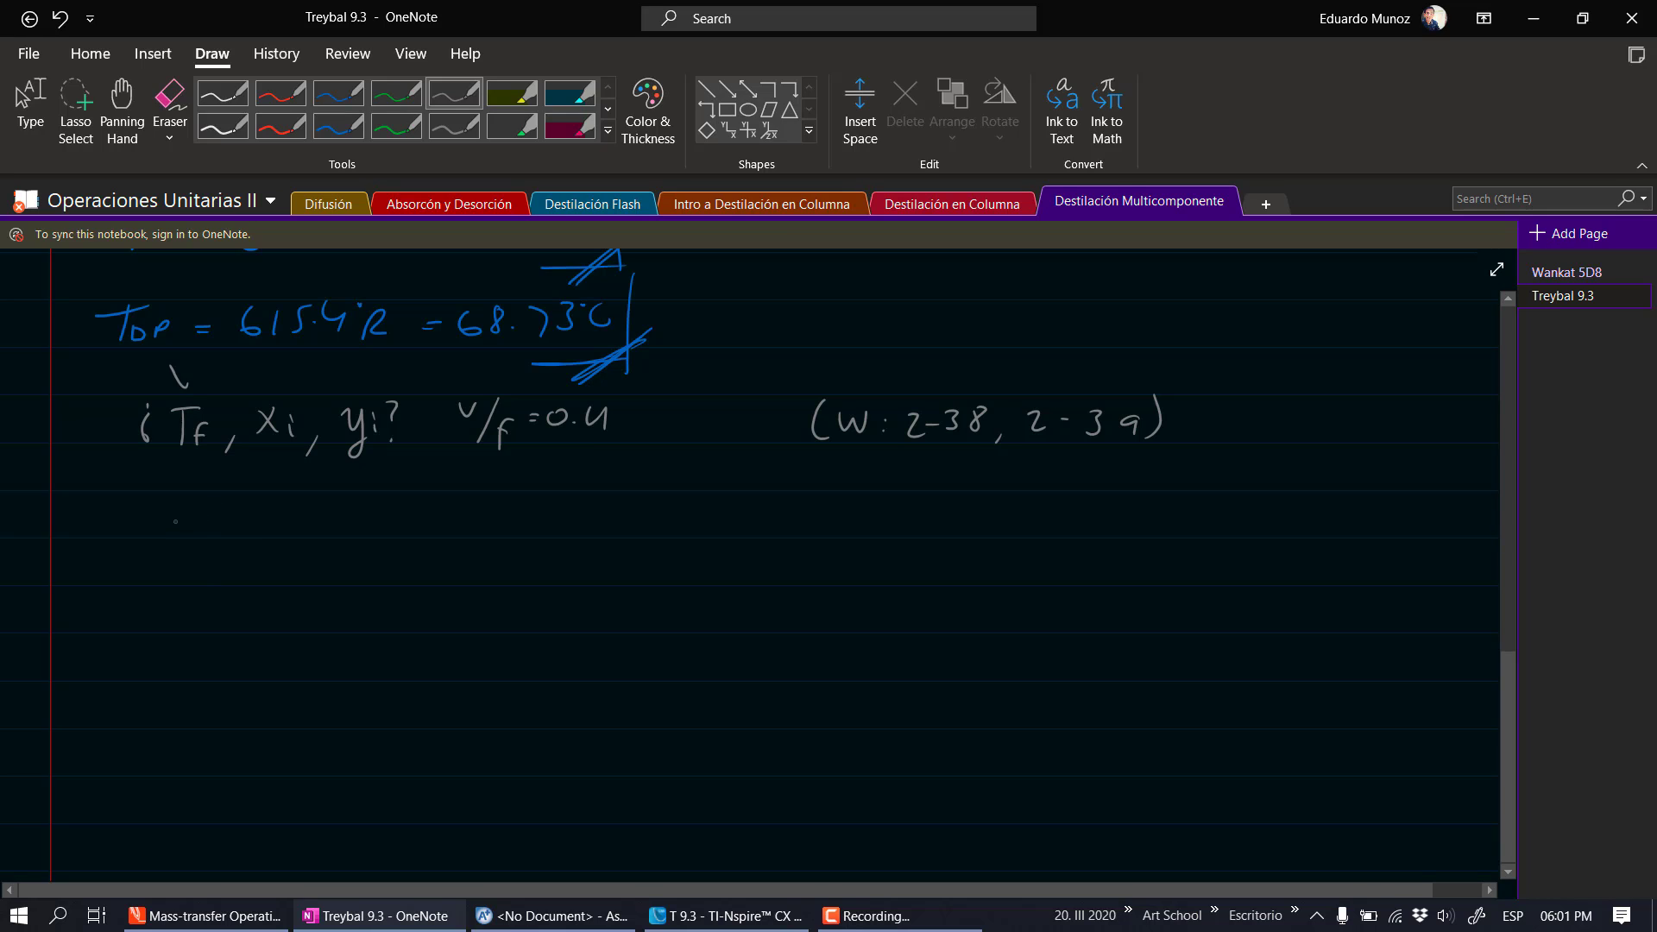
pyautogui.moveTo(182, 518)
pyautogui.mouseDown()
pyautogui.moveTo(168, 546)
pyautogui.moveTo(188, 544)
pyautogui.mouseUp()
pyautogui.moveTo(195, 533); pyautogui.dragTo(276, 579)
pyautogui.moveTo(291, 568); pyautogui.dragTo(352, 574)
pyautogui.moveTo(360, 558)
pyautogui.mouseDown()
pyautogui.moveTo(373, 579)
pyautogui.moveTo(419, 561)
pyautogui.mouseUp()
pyautogui.moveTo(426, 542)
pyautogui.mouseDown()
pyautogui.moveTo(428, 580)
pyautogui.moveTo(473, 550)
pyautogui.moveTo(474, 576)
pyautogui.mouseUp()
pyautogui.moveTo(488, 566)
pyautogui.mouseDown()
pyautogui.moveTo(480, 581)
pyautogui.moveTo(352, 535)
pyautogui.moveTo(257, 542)
pyautogui.moveTo(341, 521)
pyautogui.mouseUp()
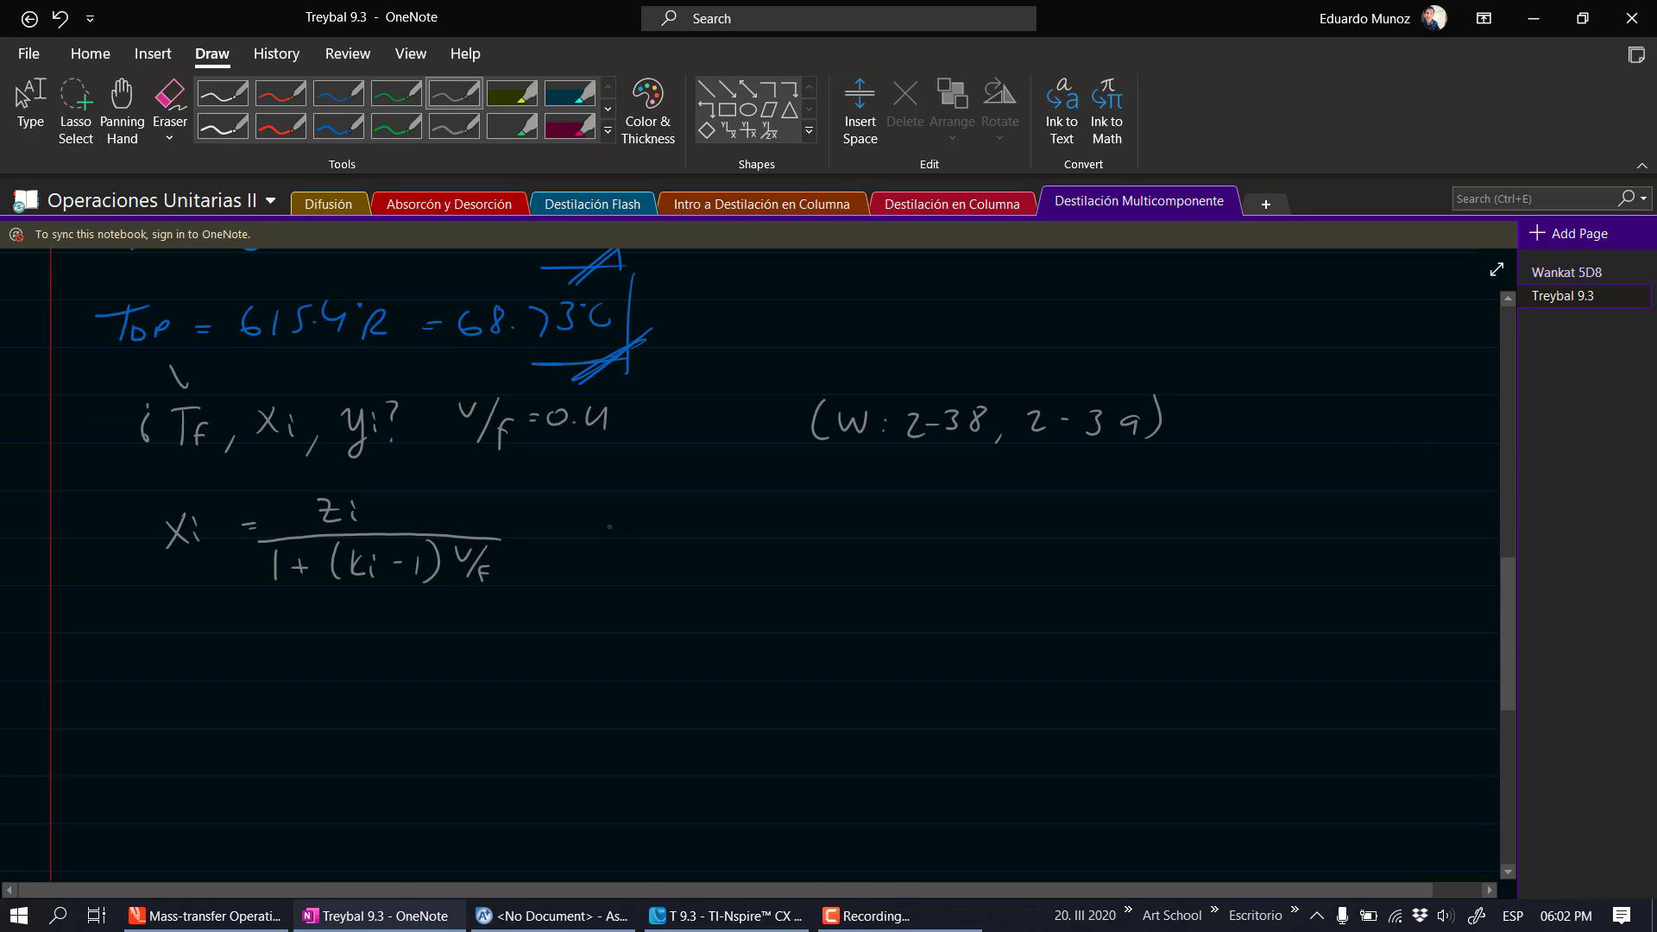
# Write the vapor composition equation y_i = K_i z_i / (1 + (K_i − 1) V/F) beside the x_i equation, with a small arrow above K_i
pyautogui.moveTo(608, 521)
pyautogui.mouseDown()
pyautogui.moveTo(596, 549)
pyautogui.moveTo(654, 527)
pyautogui.mouseUp()
pyautogui.moveTo(671, 508)
pyautogui.mouseDown()
pyautogui.moveTo(656, 549)
pyautogui.moveTo(740, 514)
pyautogui.mouseUp()
pyautogui.moveTo(727, 524); pyautogui.dragTo(766, 587)
pyautogui.moveTo(777, 577); pyautogui.dragTo(834, 585)
pyautogui.moveTo(851, 559)
pyautogui.mouseDown()
pyautogui.moveTo(853, 585)
pyautogui.moveTo(907, 578)
pyautogui.mouseUp()
pyautogui.click(879, 566)
pyautogui.moveTo(931, 551); pyautogui.dragTo(947, 550)
pyautogui.moveTo(960, 548)
pyautogui.mouseDown()
pyautogui.moveTo(949, 579)
pyautogui.moveTo(958, 566)
pyautogui.mouseUp()
pyautogui.moveTo(958, 566)
pyautogui.mouseDown()
pyautogui.moveTo(770, 537)
pyautogui.moveTo(887, 523)
pyautogui.mouseUp()
pyautogui.click(831, 504)
pyautogui.click(890, 503)
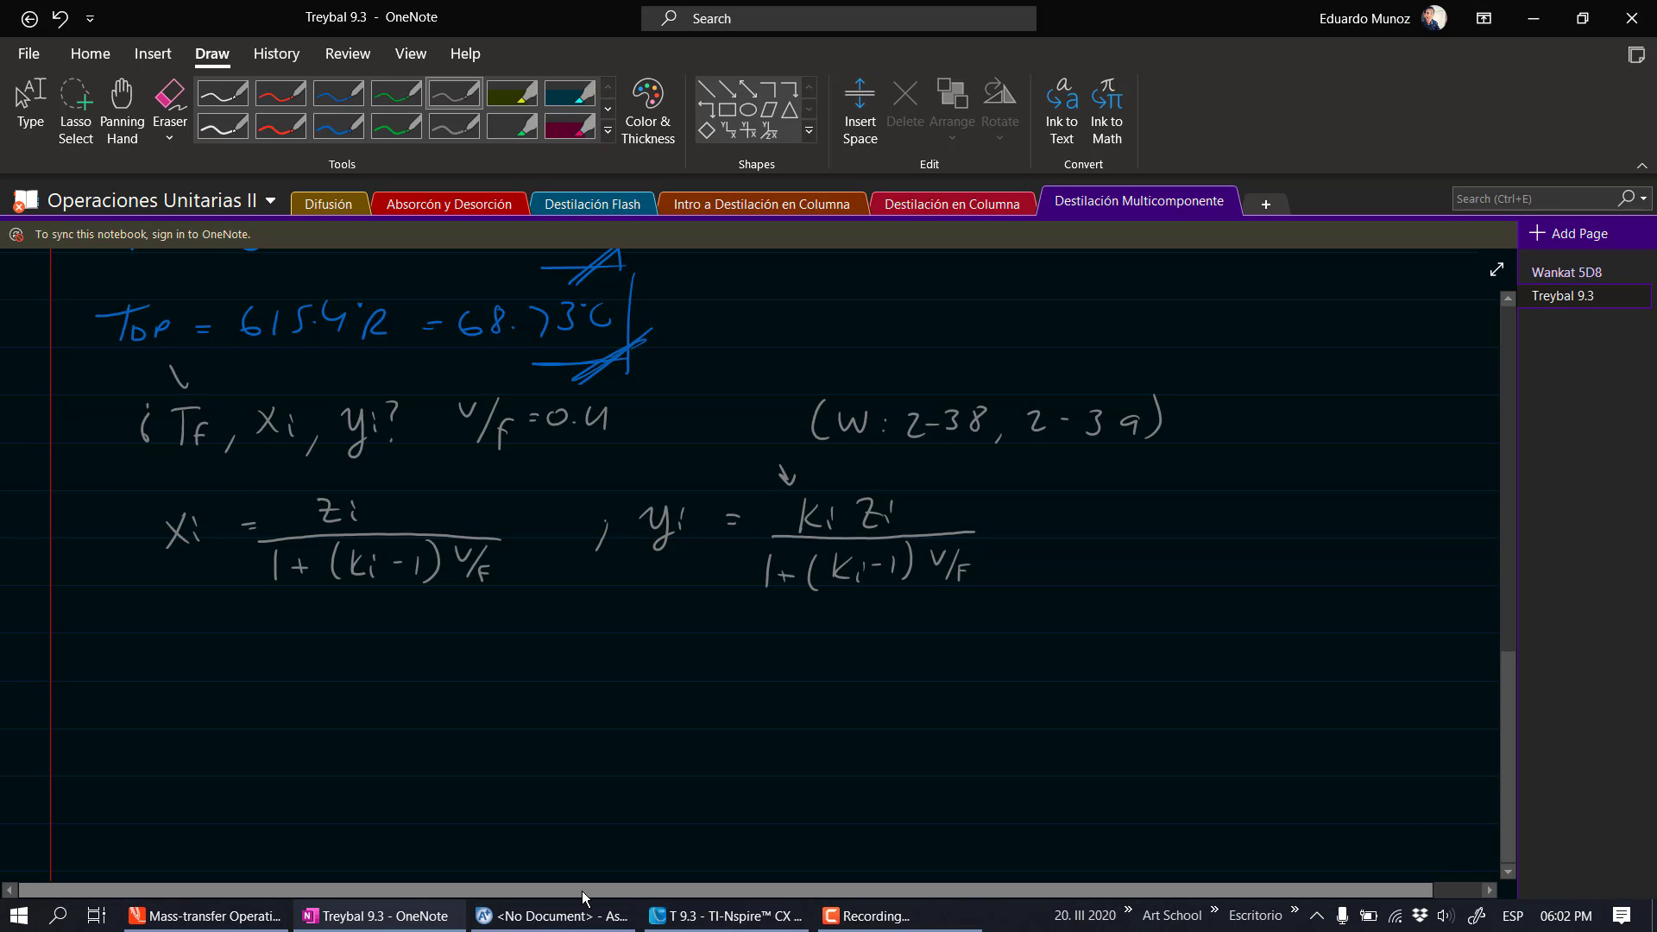
# Switch to TI-Nspire, open the composition spreadsheet on page 1.2 and examine the feed fractions in the z column
pyautogui.click(675, 916)
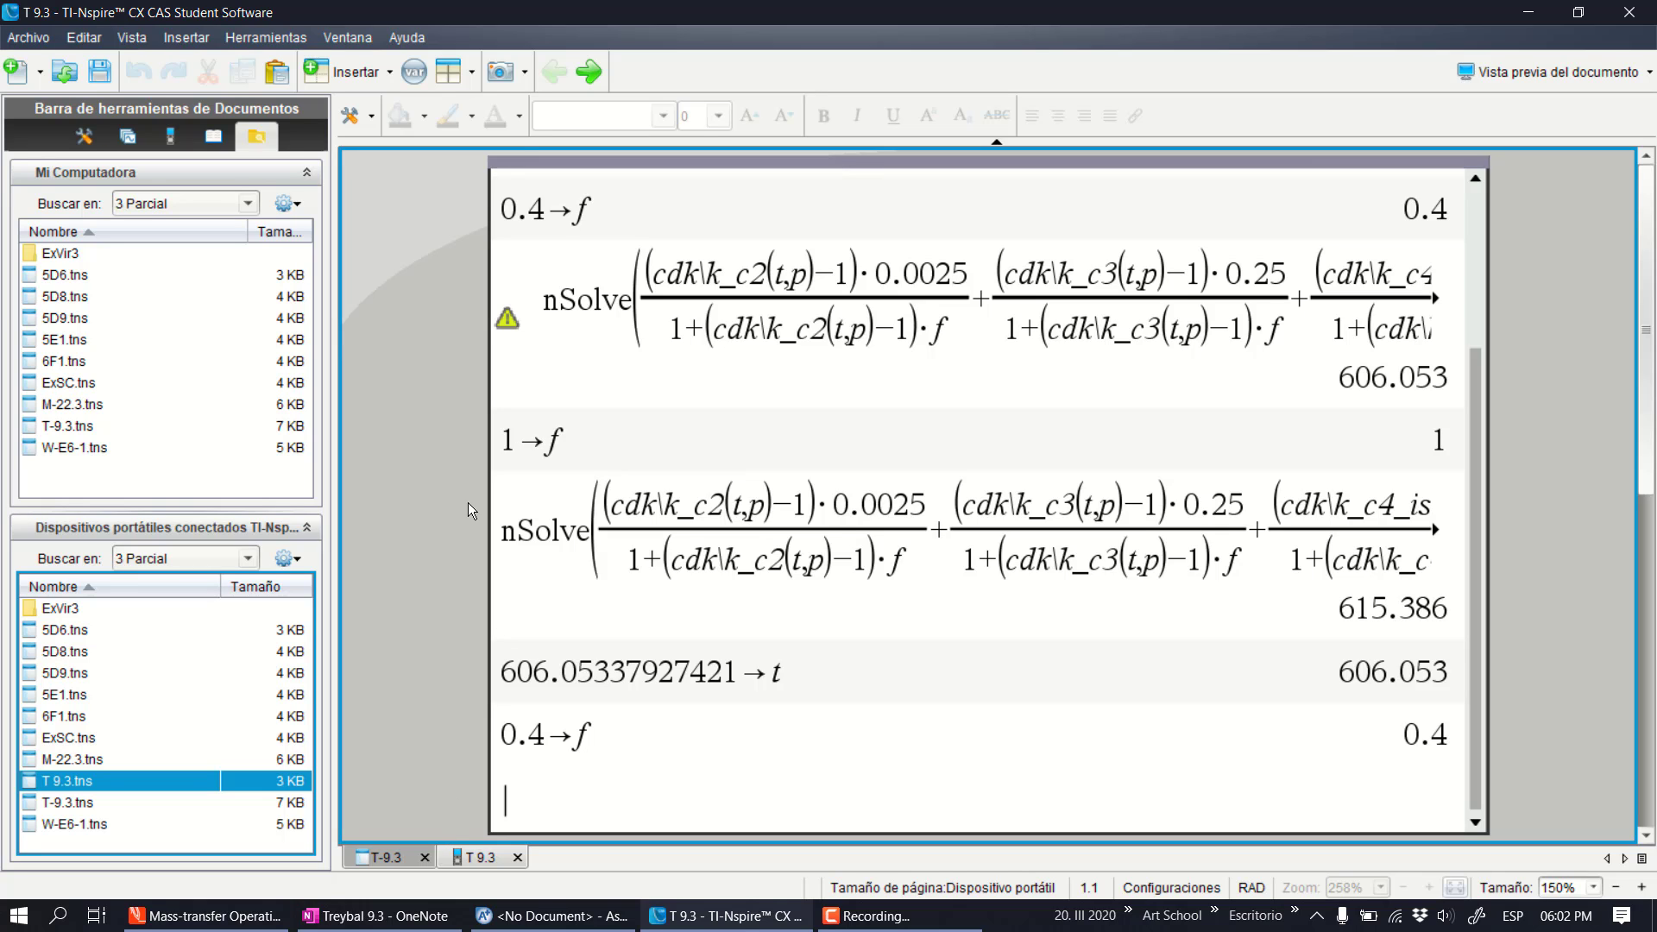
pyautogui.click(588, 72)
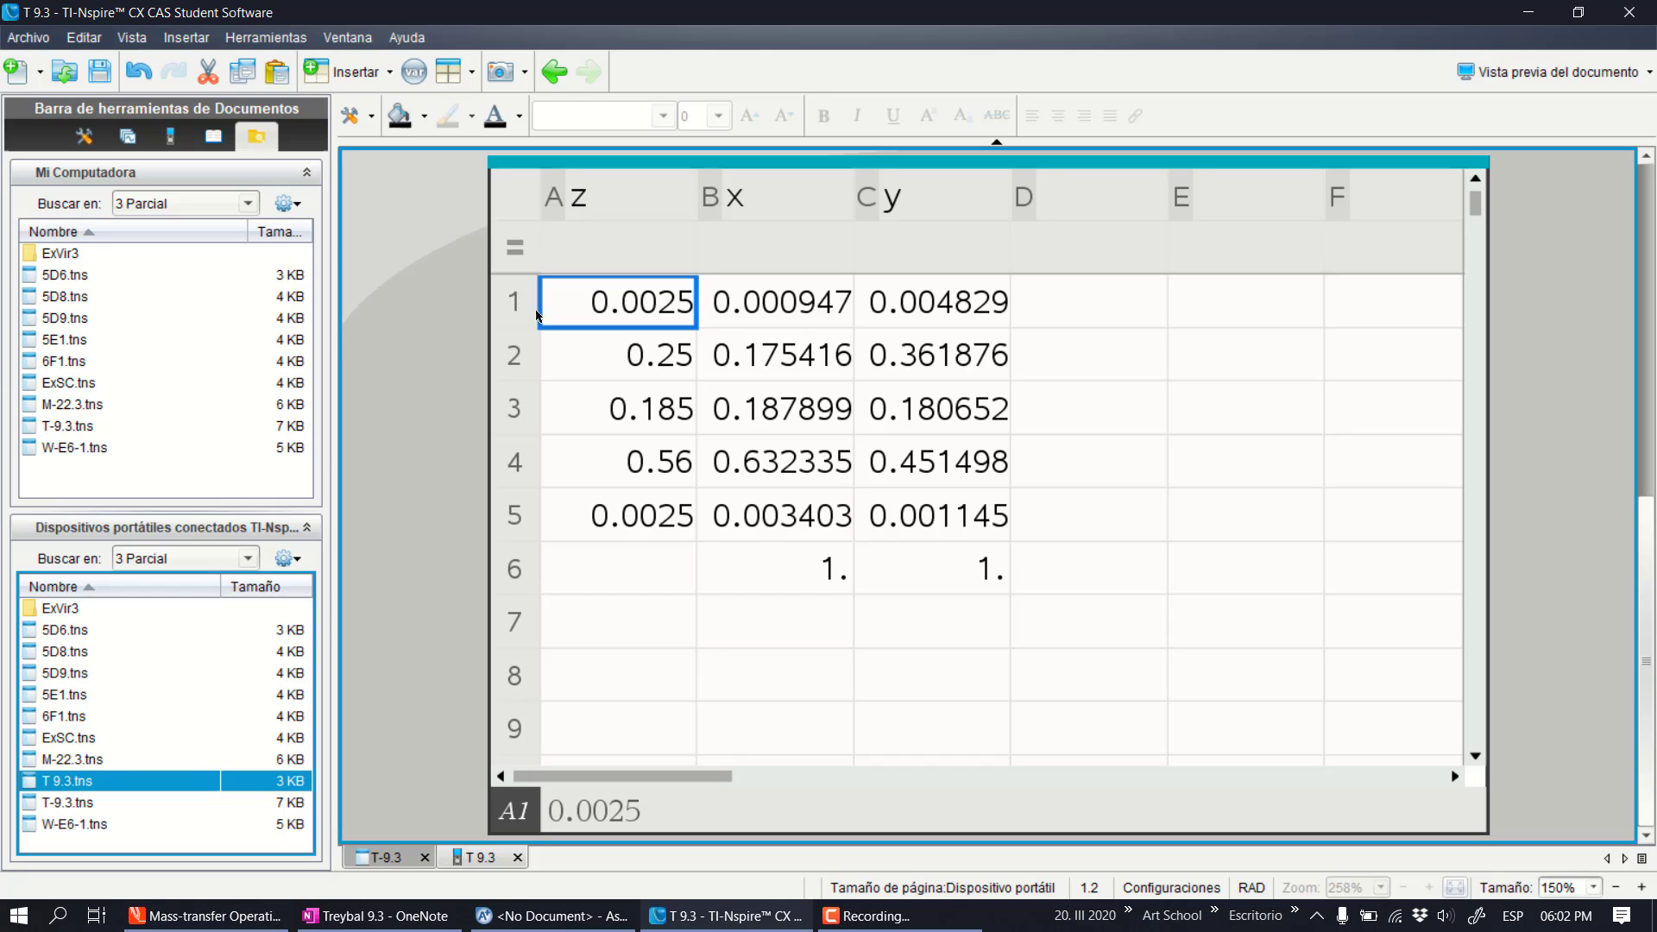
pyautogui.click(584, 354)
pyautogui.click(580, 409)
pyautogui.click(576, 462)
pyautogui.click(567, 506)
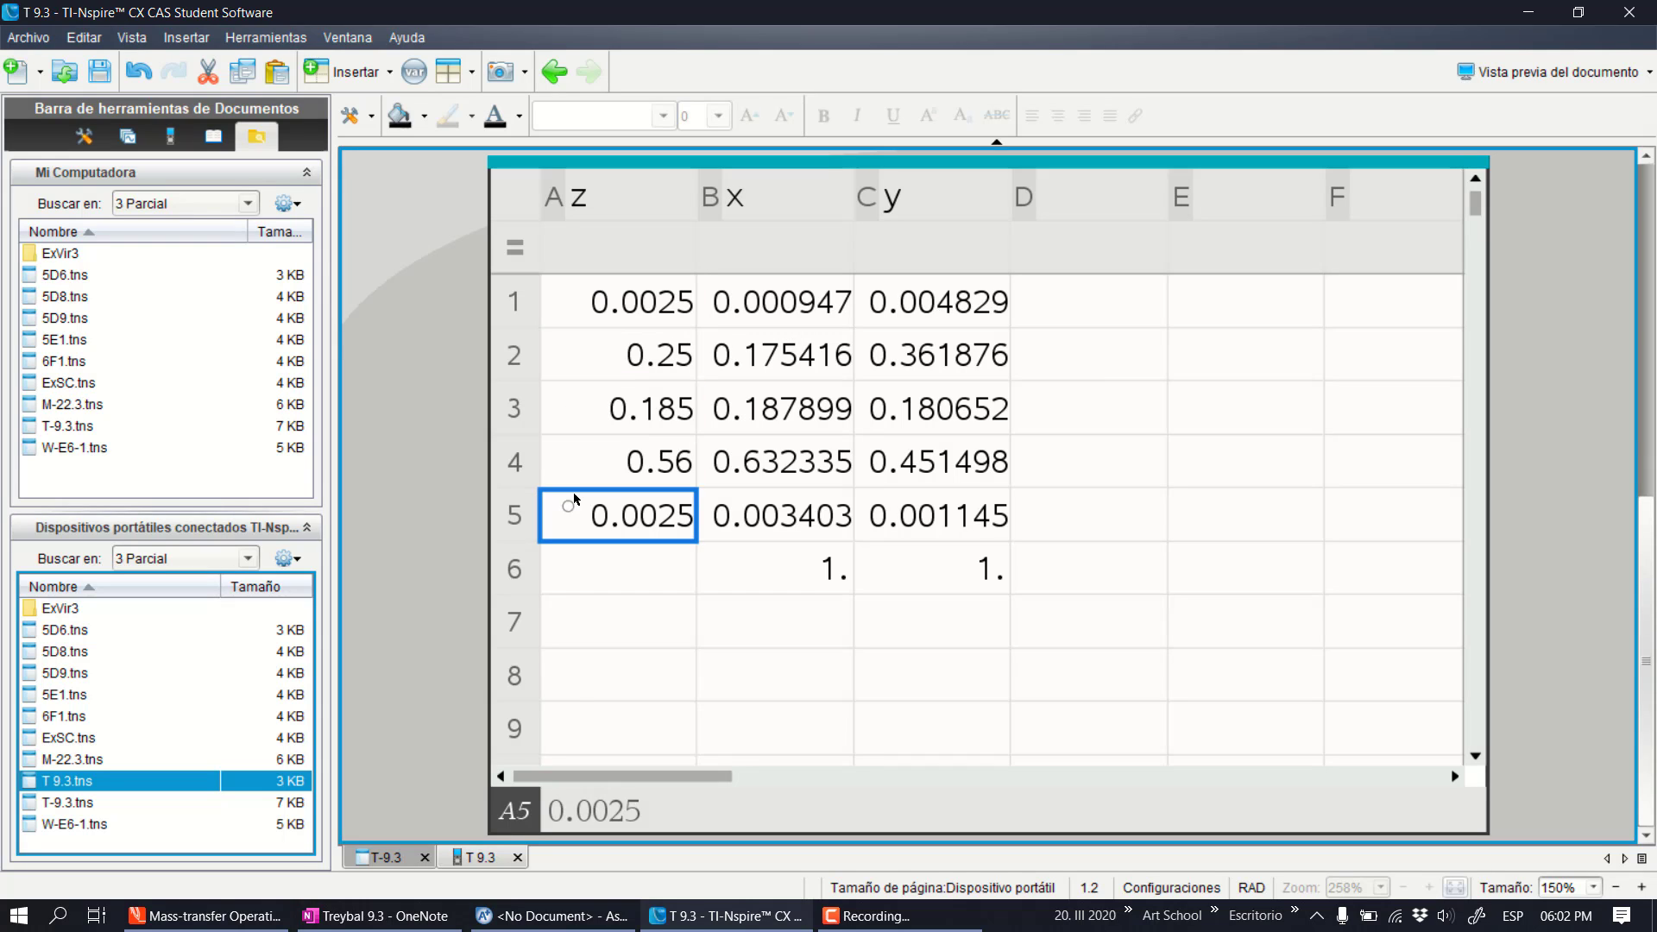
pyautogui.click(604, 351)
pyautogui.click(630, 305)
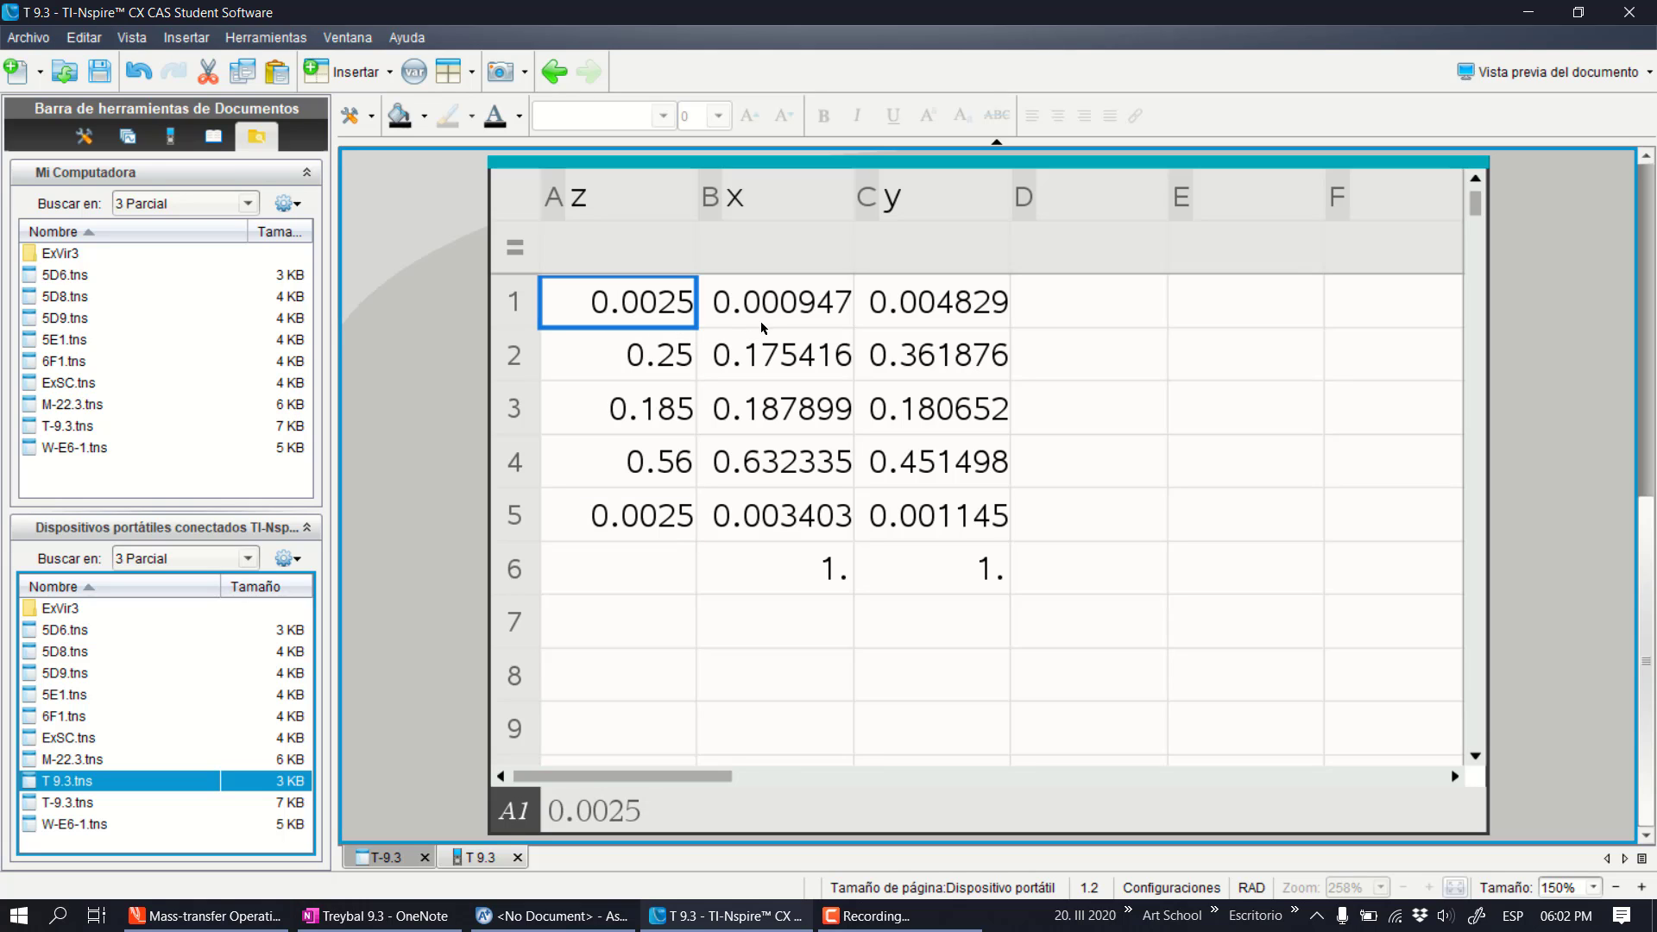
# Examine the liquid composition formulas in cells B1 through B5 of the x column
pyautogui.click(763, 311)
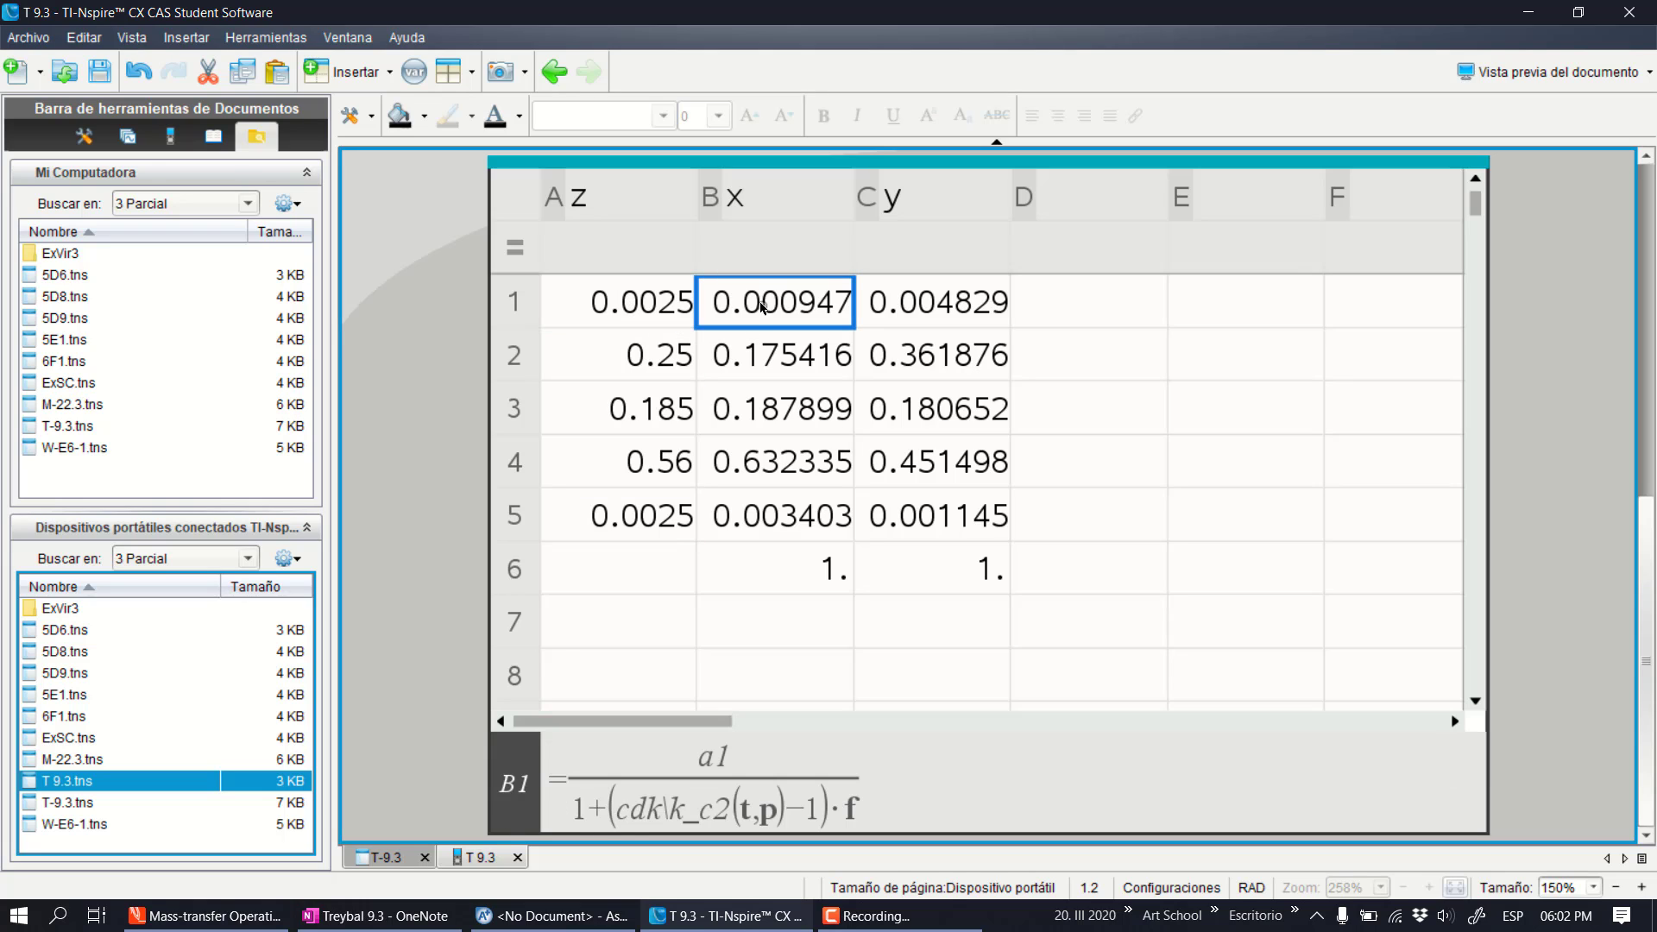
pyautogui.click(746, 373)
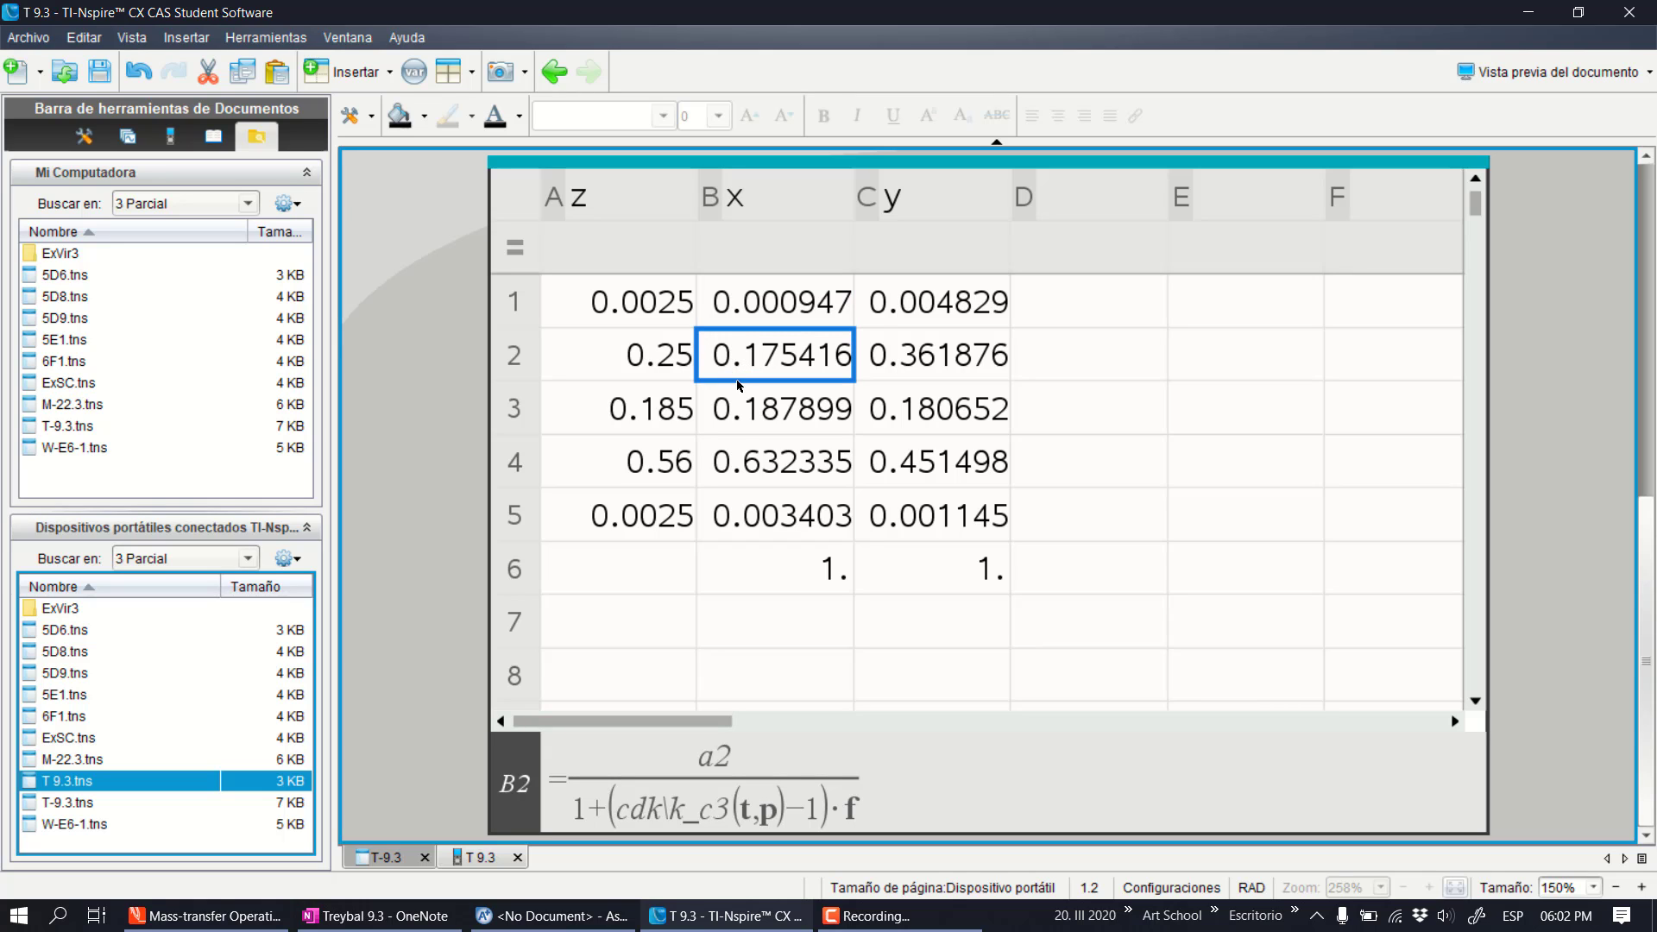
pyautogui.click(737, 424)
pyautogui.click(735, 464)
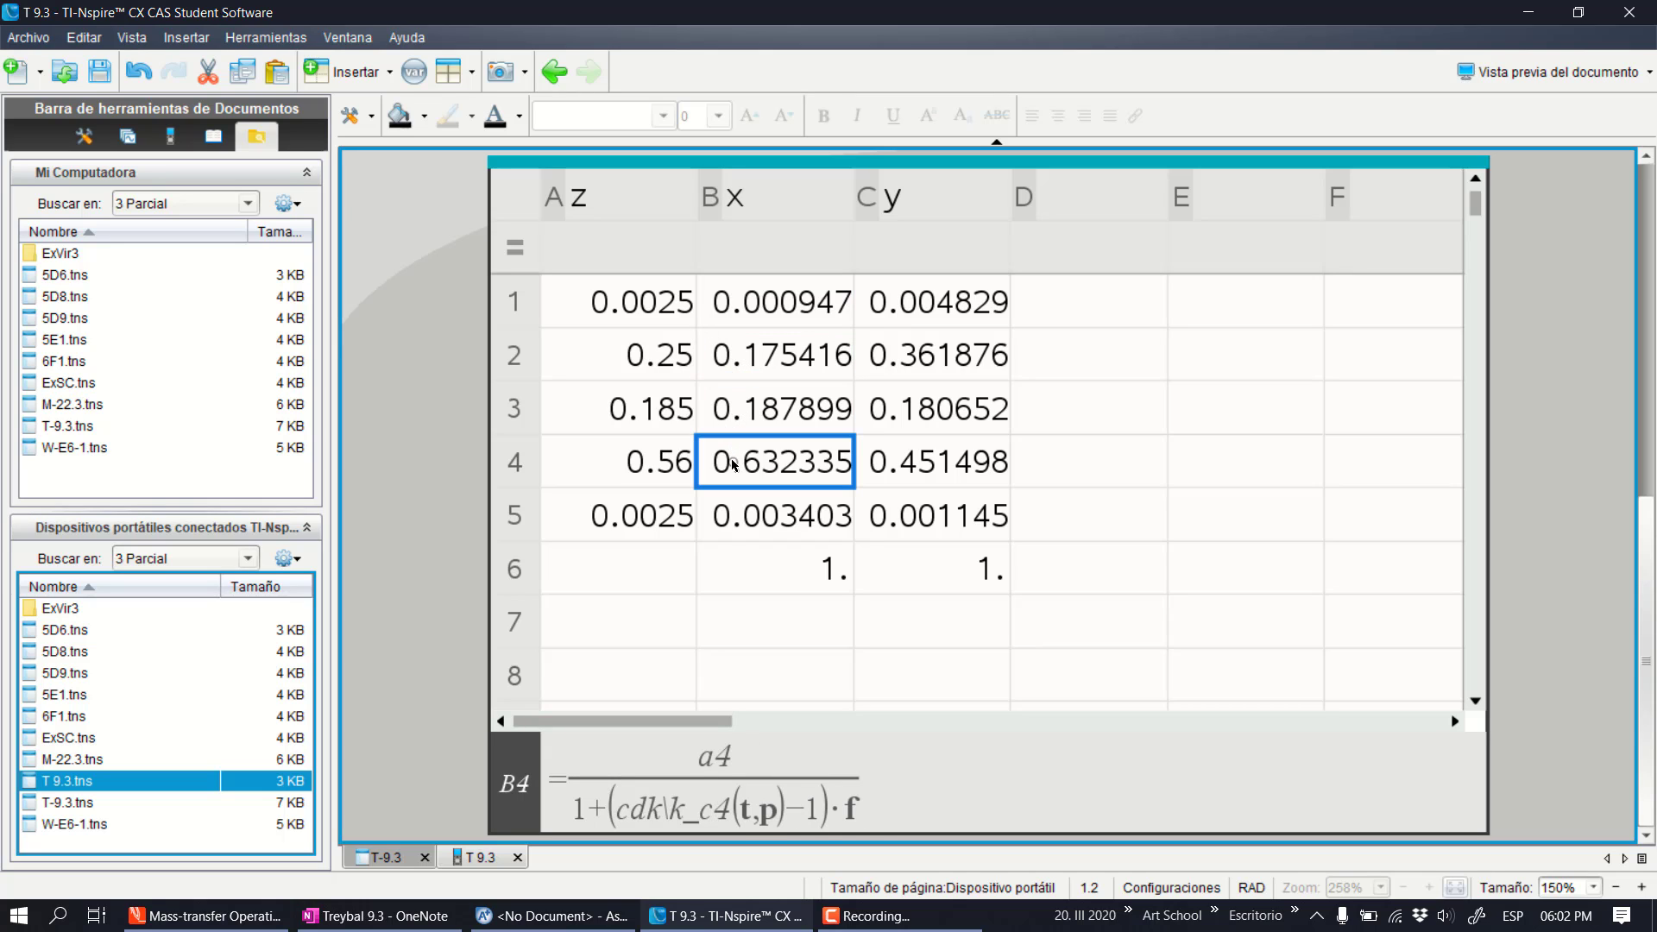
pyautogui.click(737, 528)
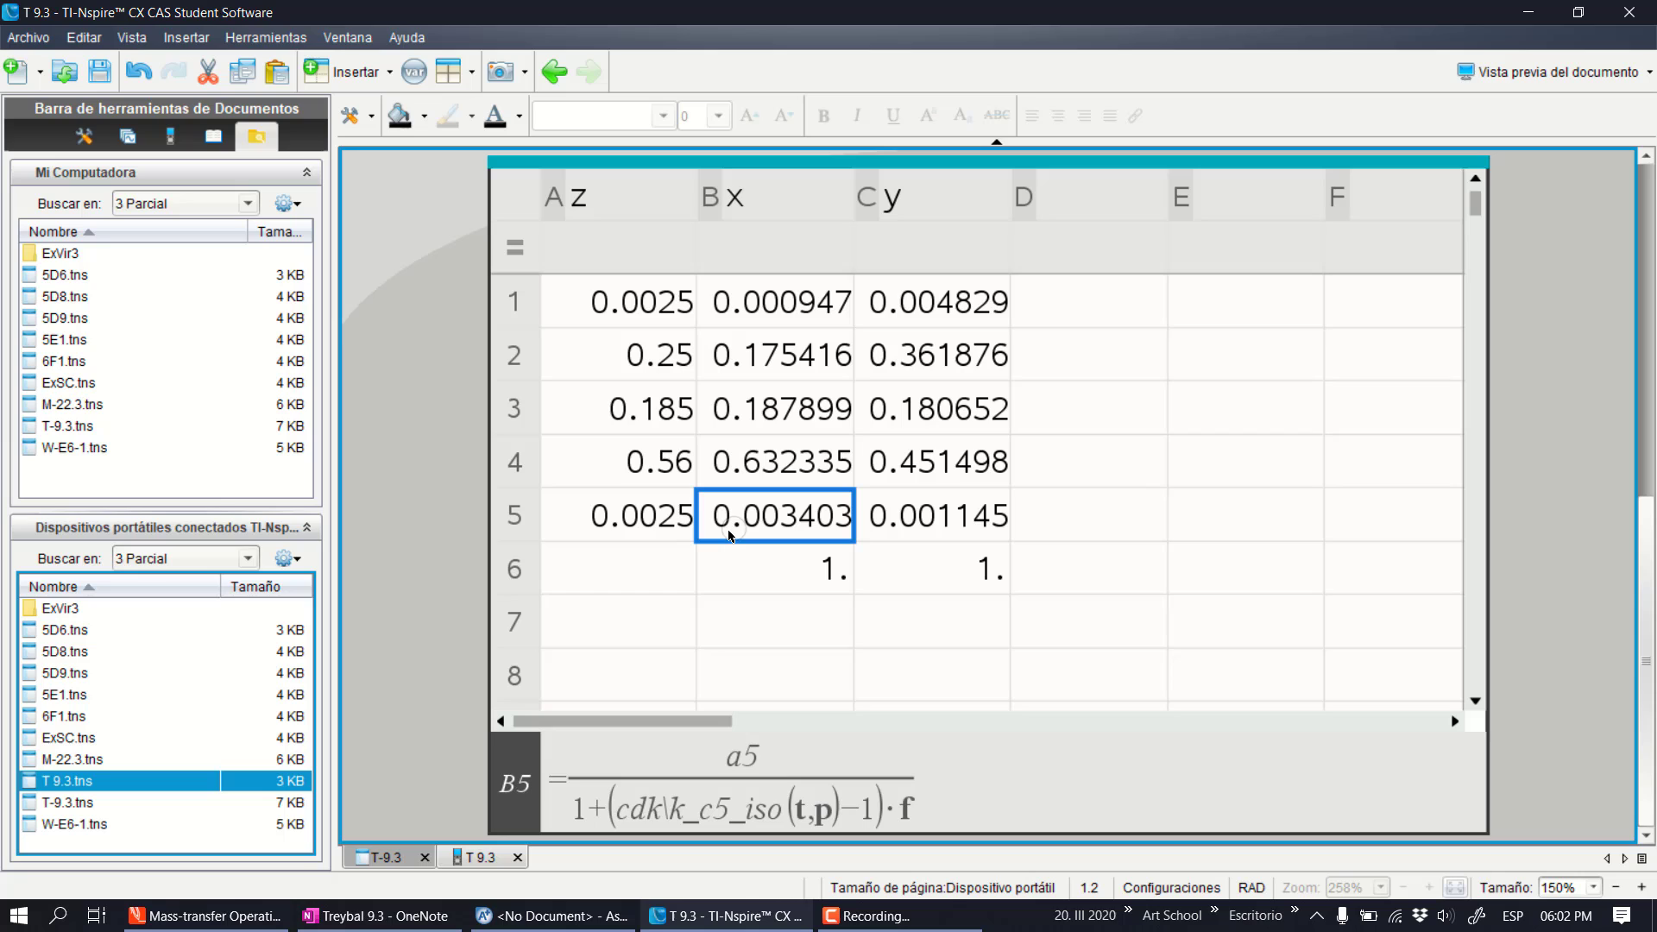
# Examine the vapor composition formulas in cells C1 through C5 of the y column
pyautogui.click(928, 315)
pyautogui.click(920, 372)
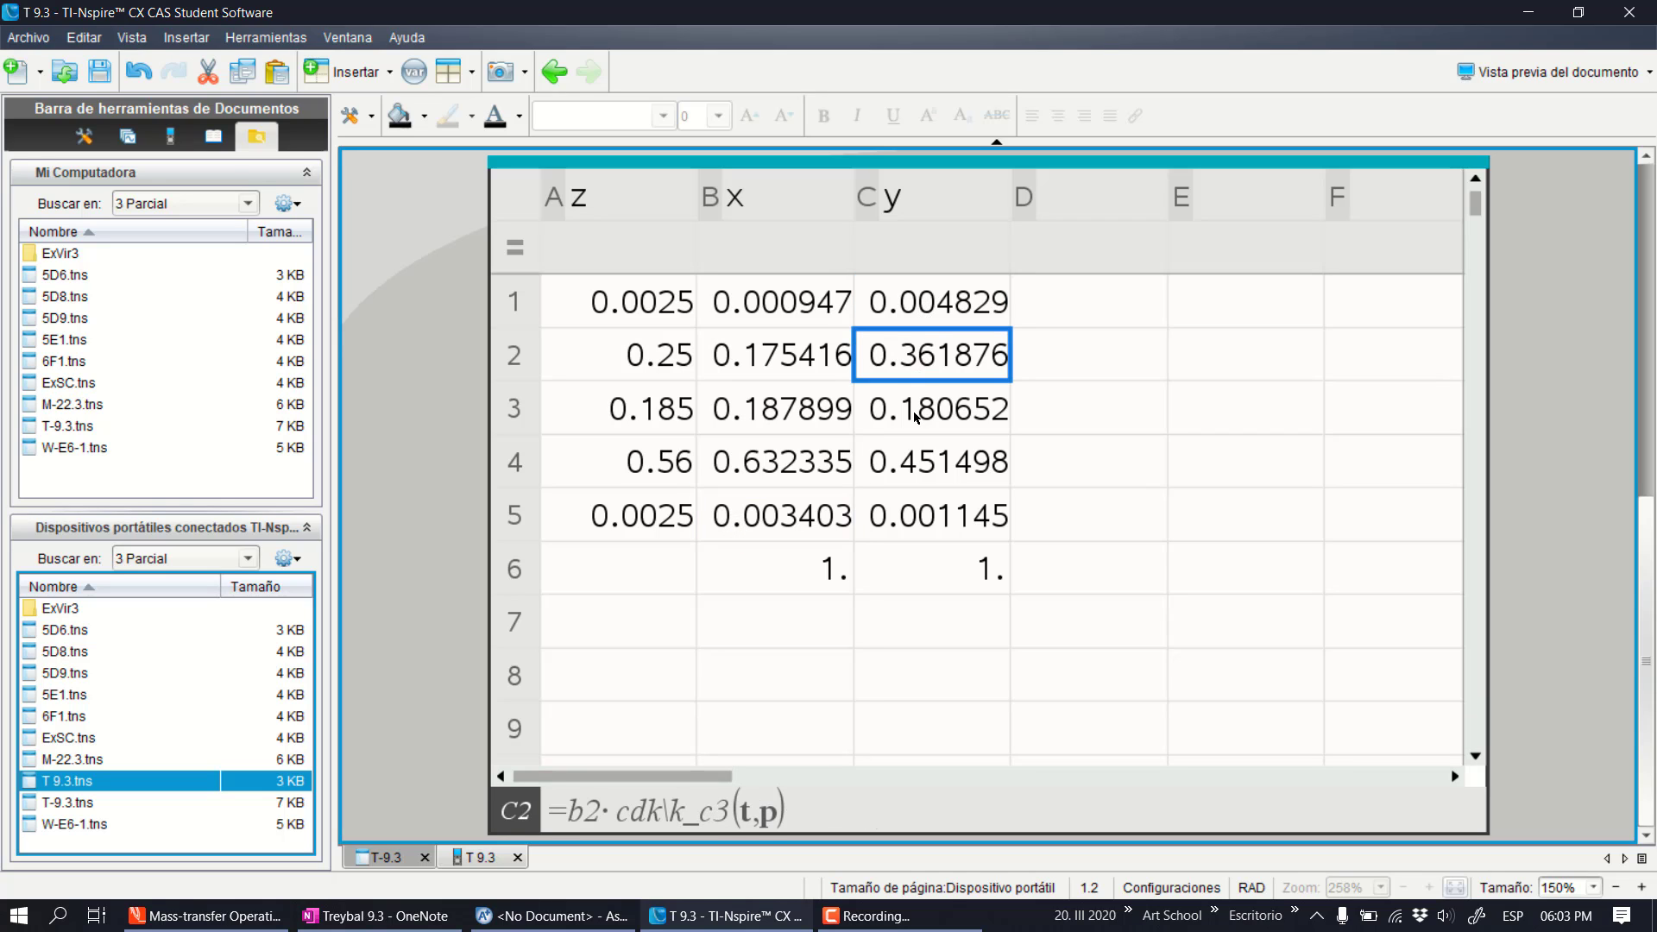
pyautogui.click(919, 416)
pyautogui.click(909, 463)
pyautogui.click(907, 515)
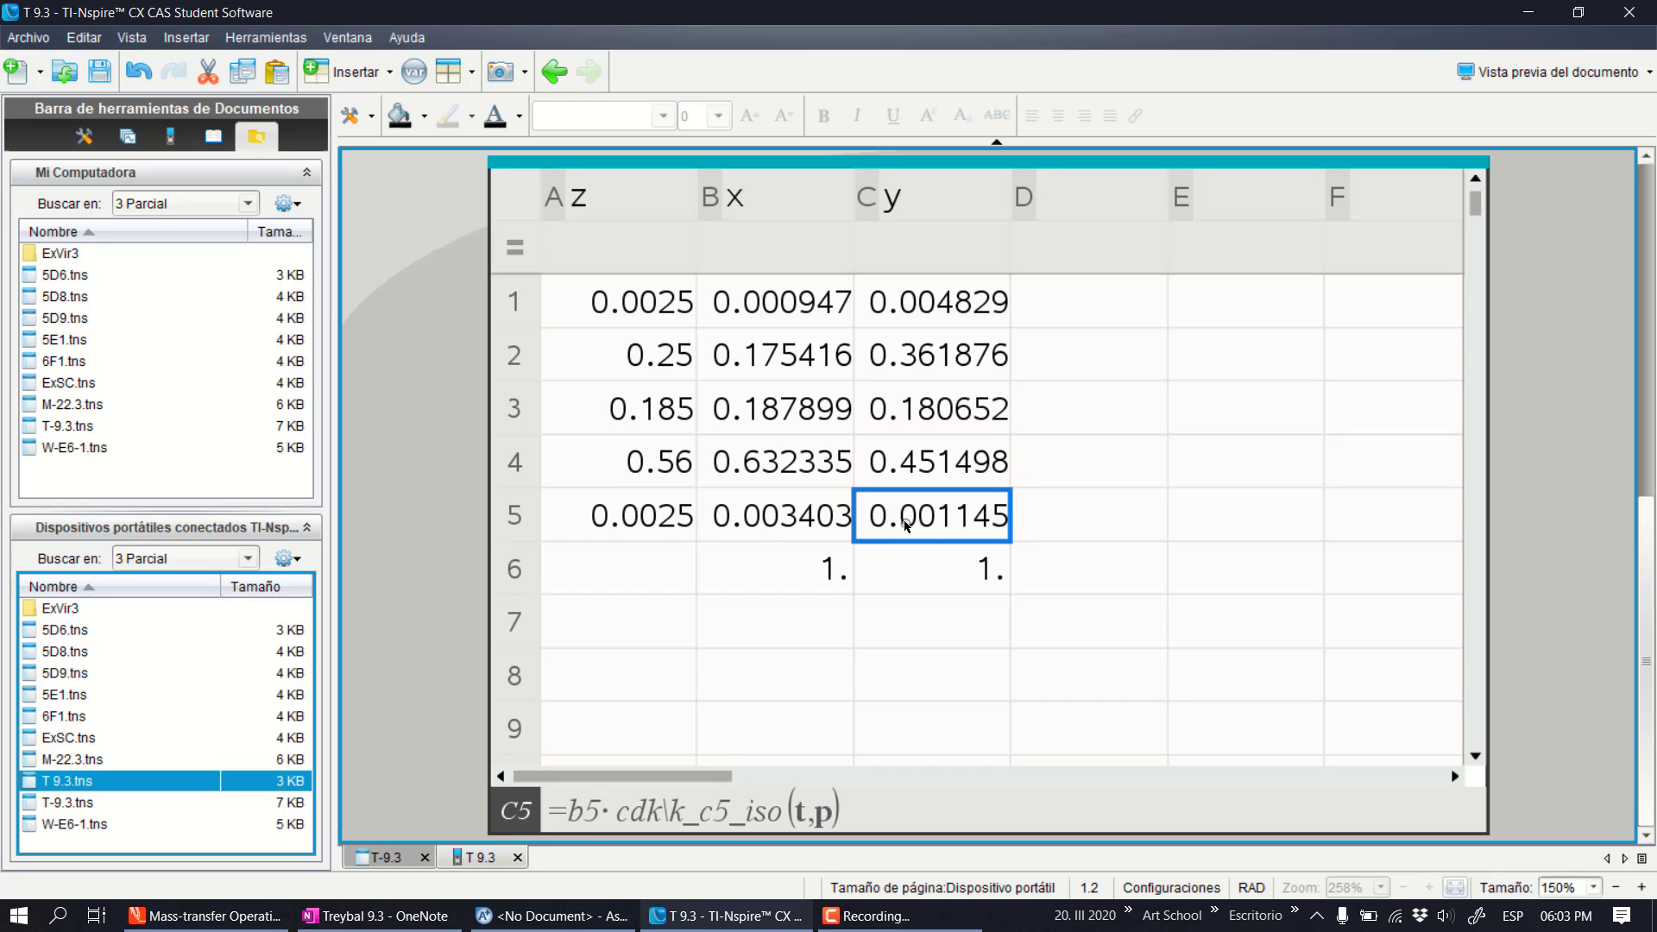
# Check the sum formulas for the x and y columns in cells B6 and C6
pyautogui.click(818, 572)
pyautogui.click(911, 577)
pyautogui.click(794, 573)
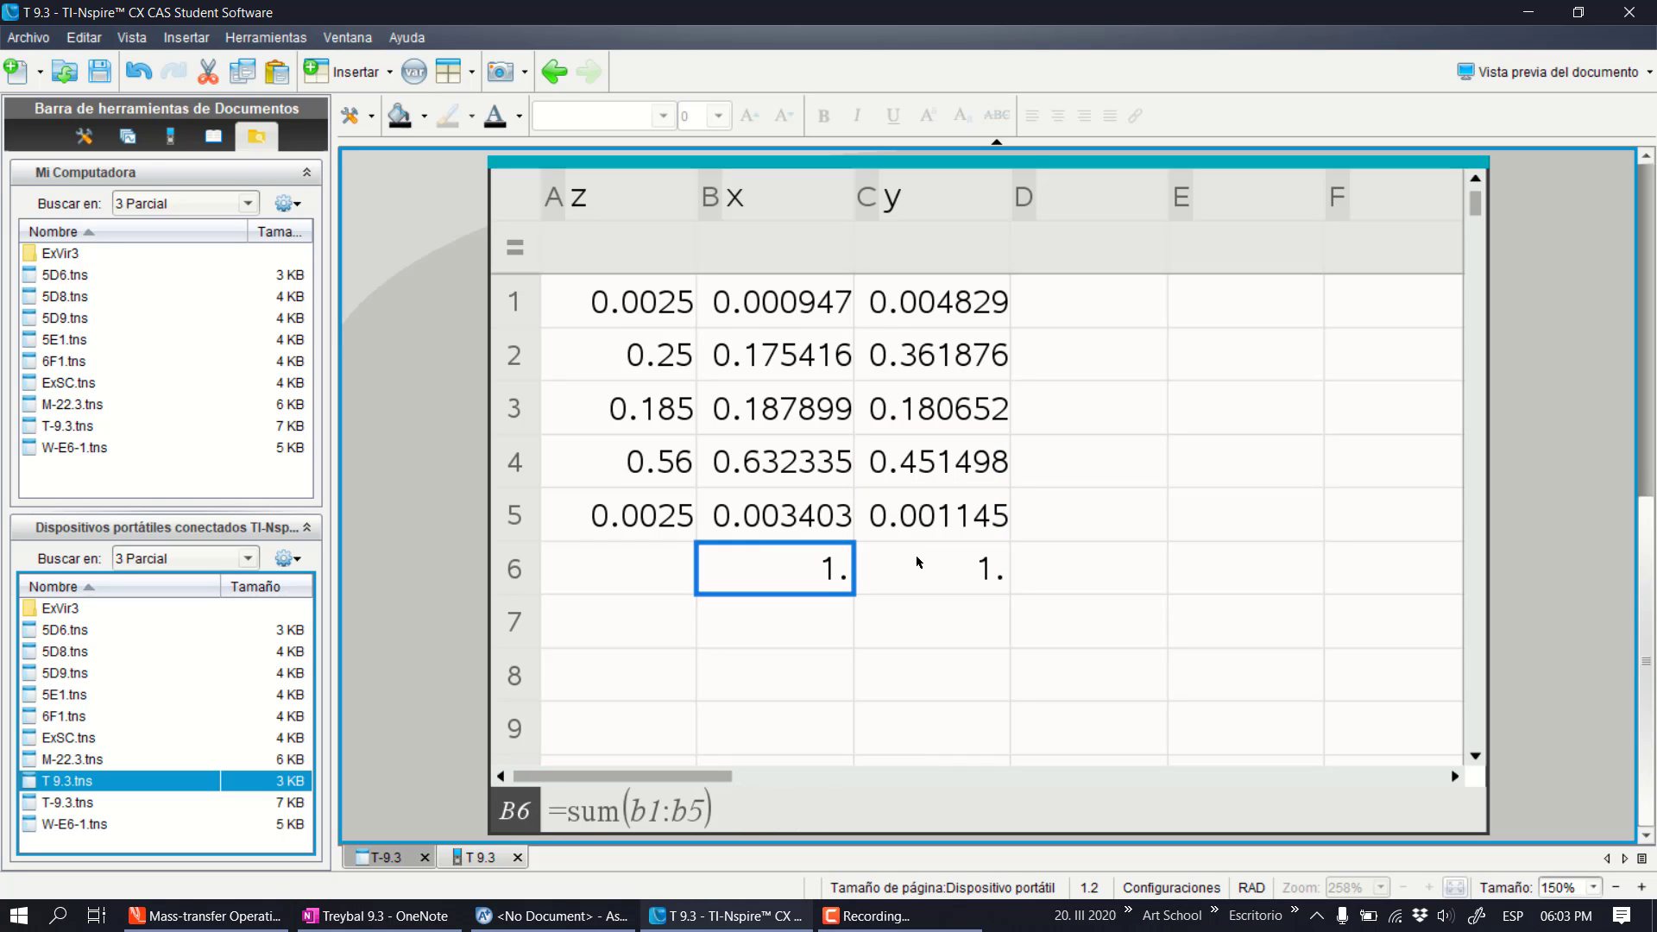
pyautogui.click(913, 554)
pyautogui.click(813, 581)
pyautogui.click(885, 575)
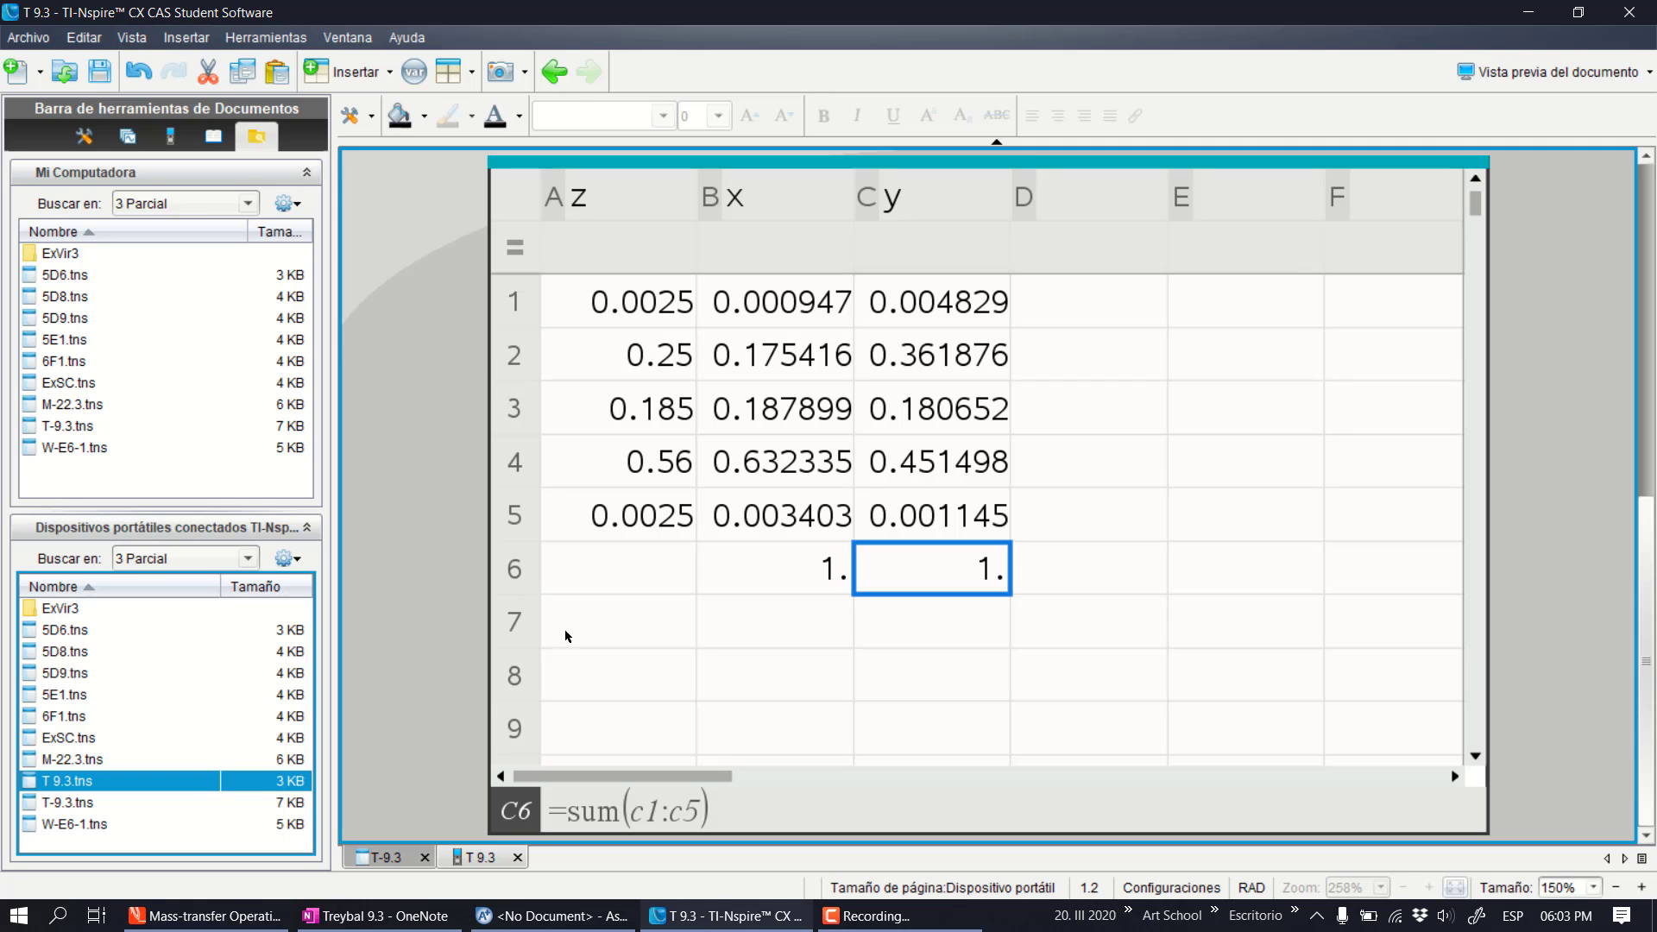
# Switch to Aspen Plus and create a new simulation
pyautogui.click(553, 915)
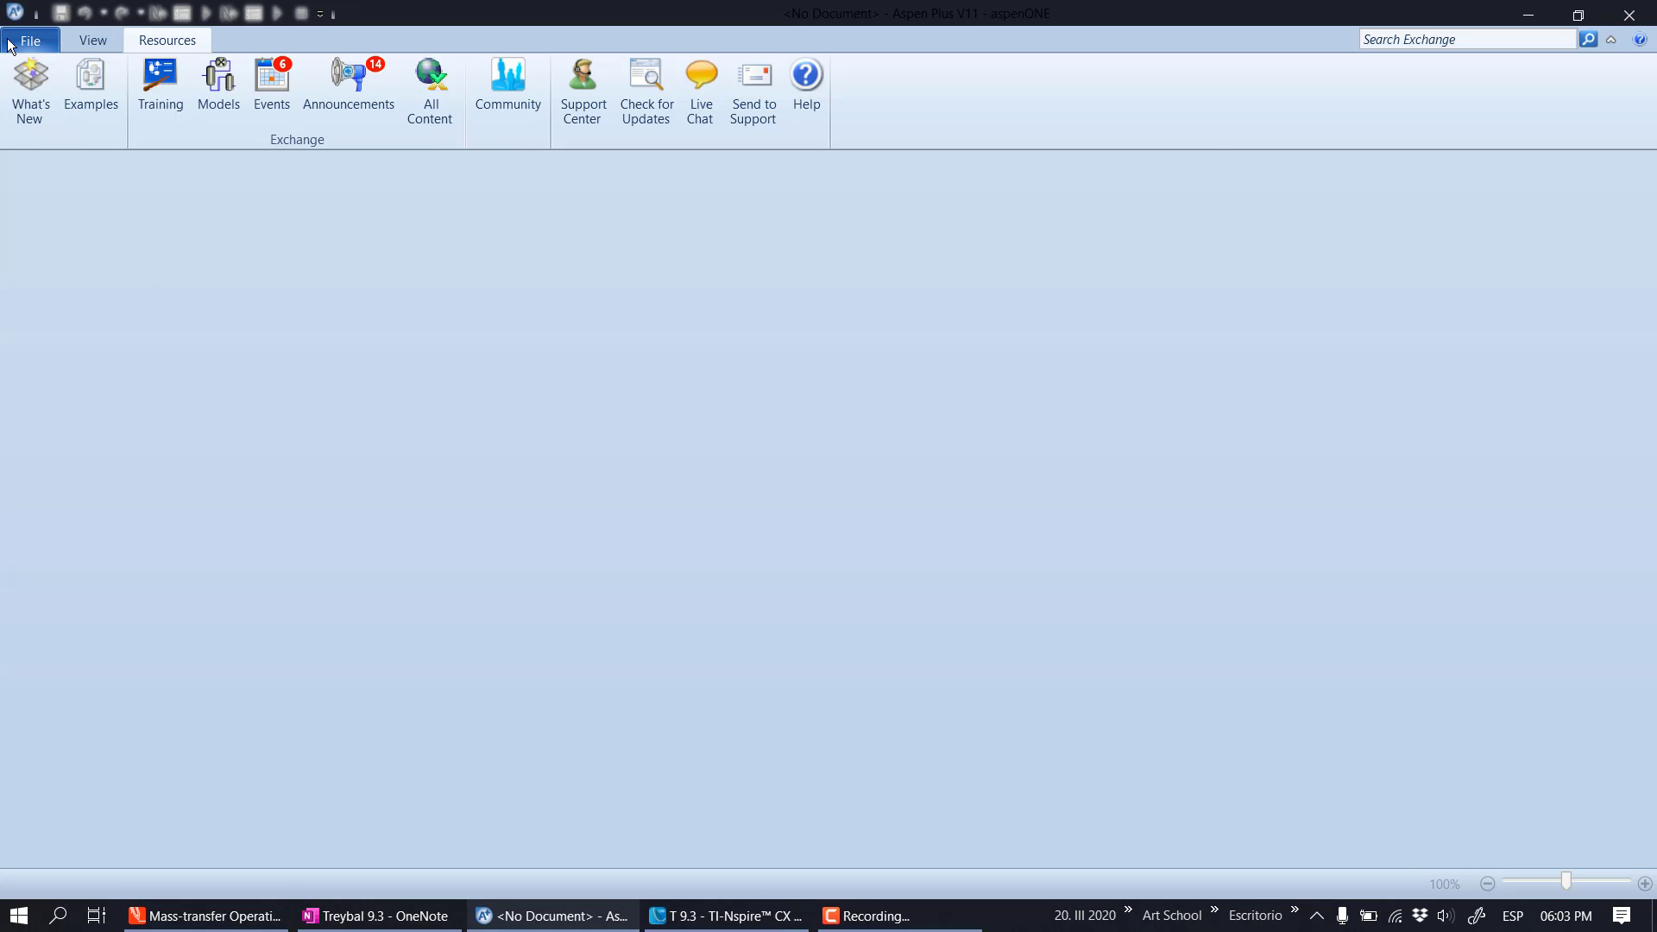
pyautogui.click(30, 41)
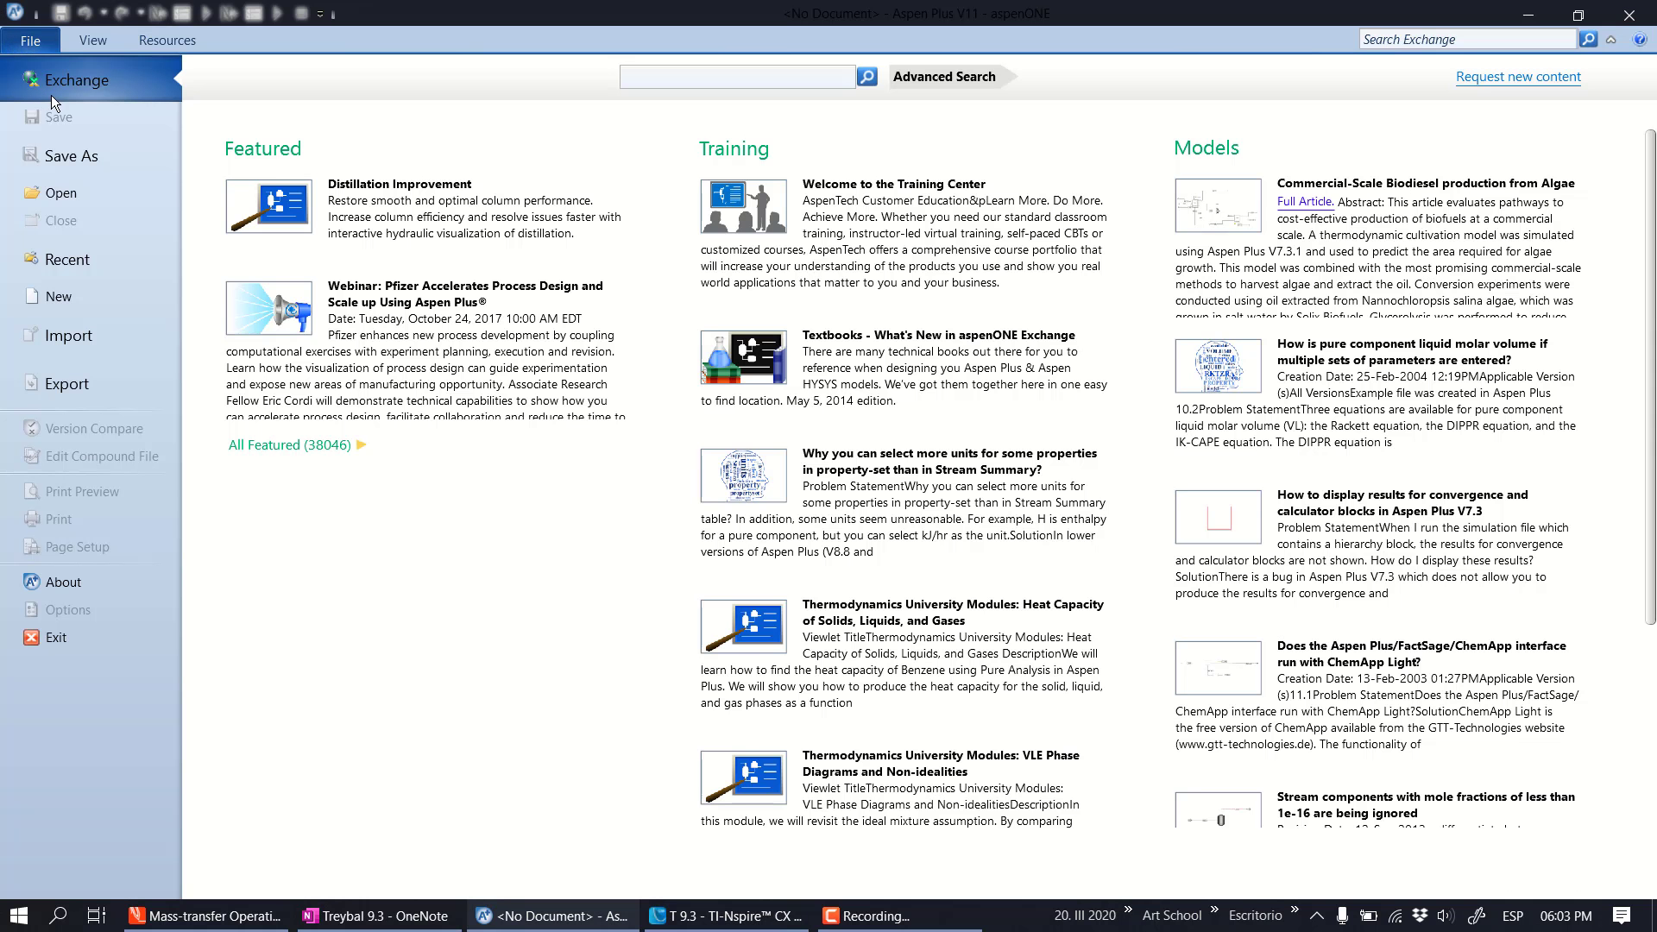
pyautogui.click(74, 303)
pyautogui.doubleClick(666, 309)
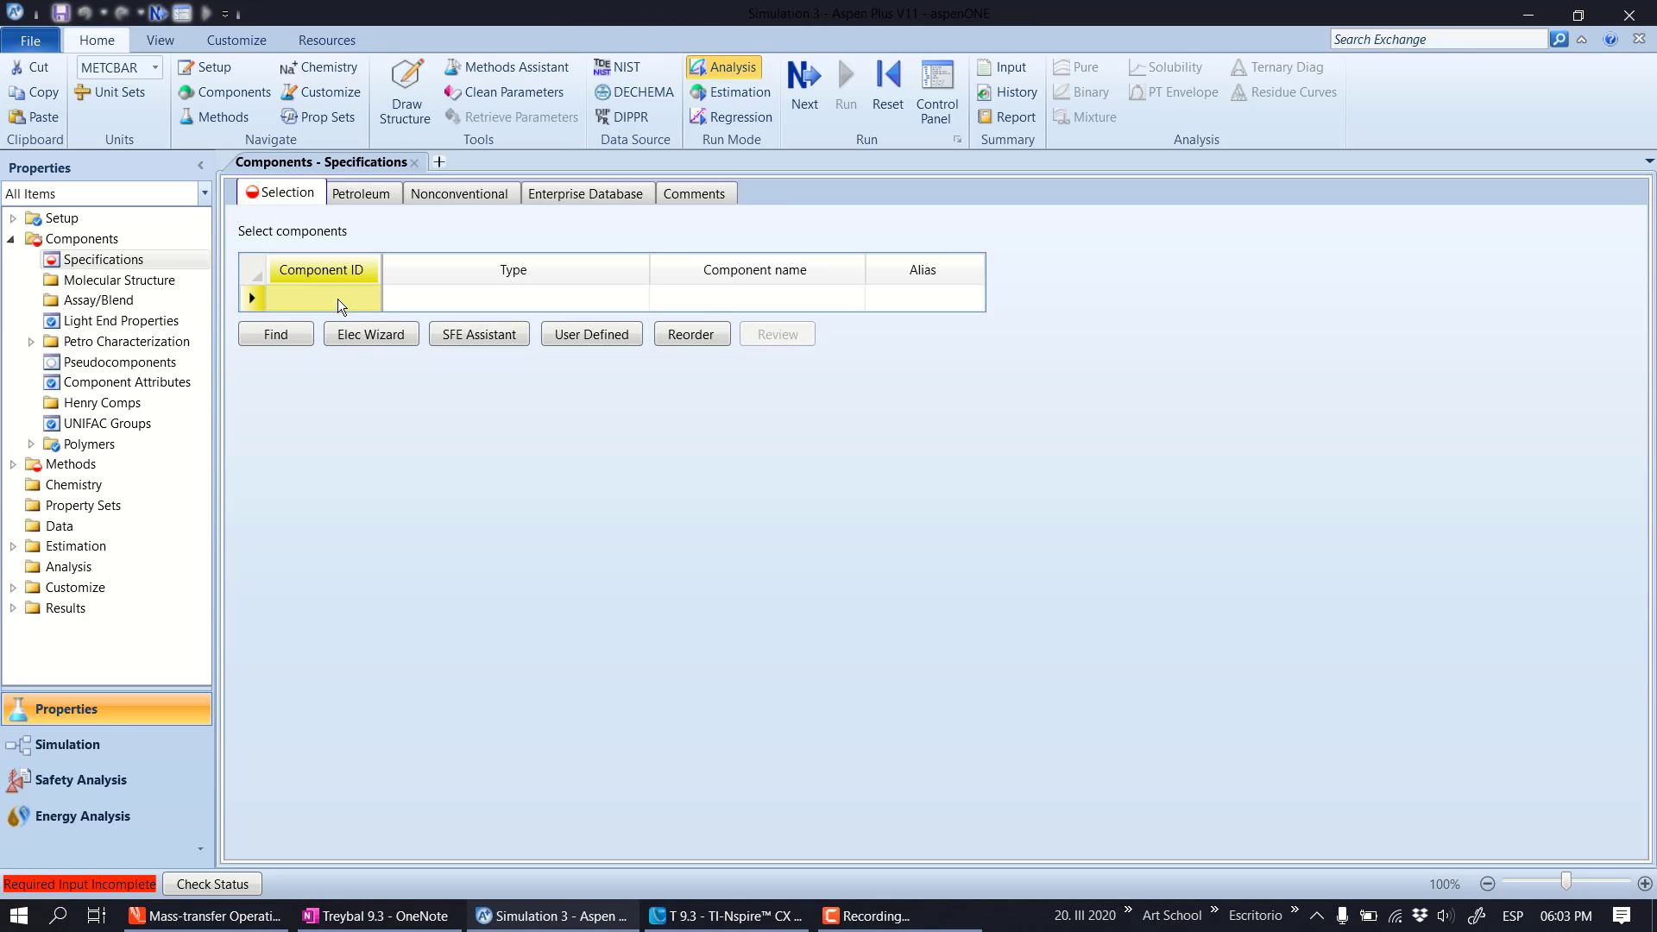
# Add ETHANE and PROPANE as the first two components in the component selection table
pyautogui.click(338, 298)
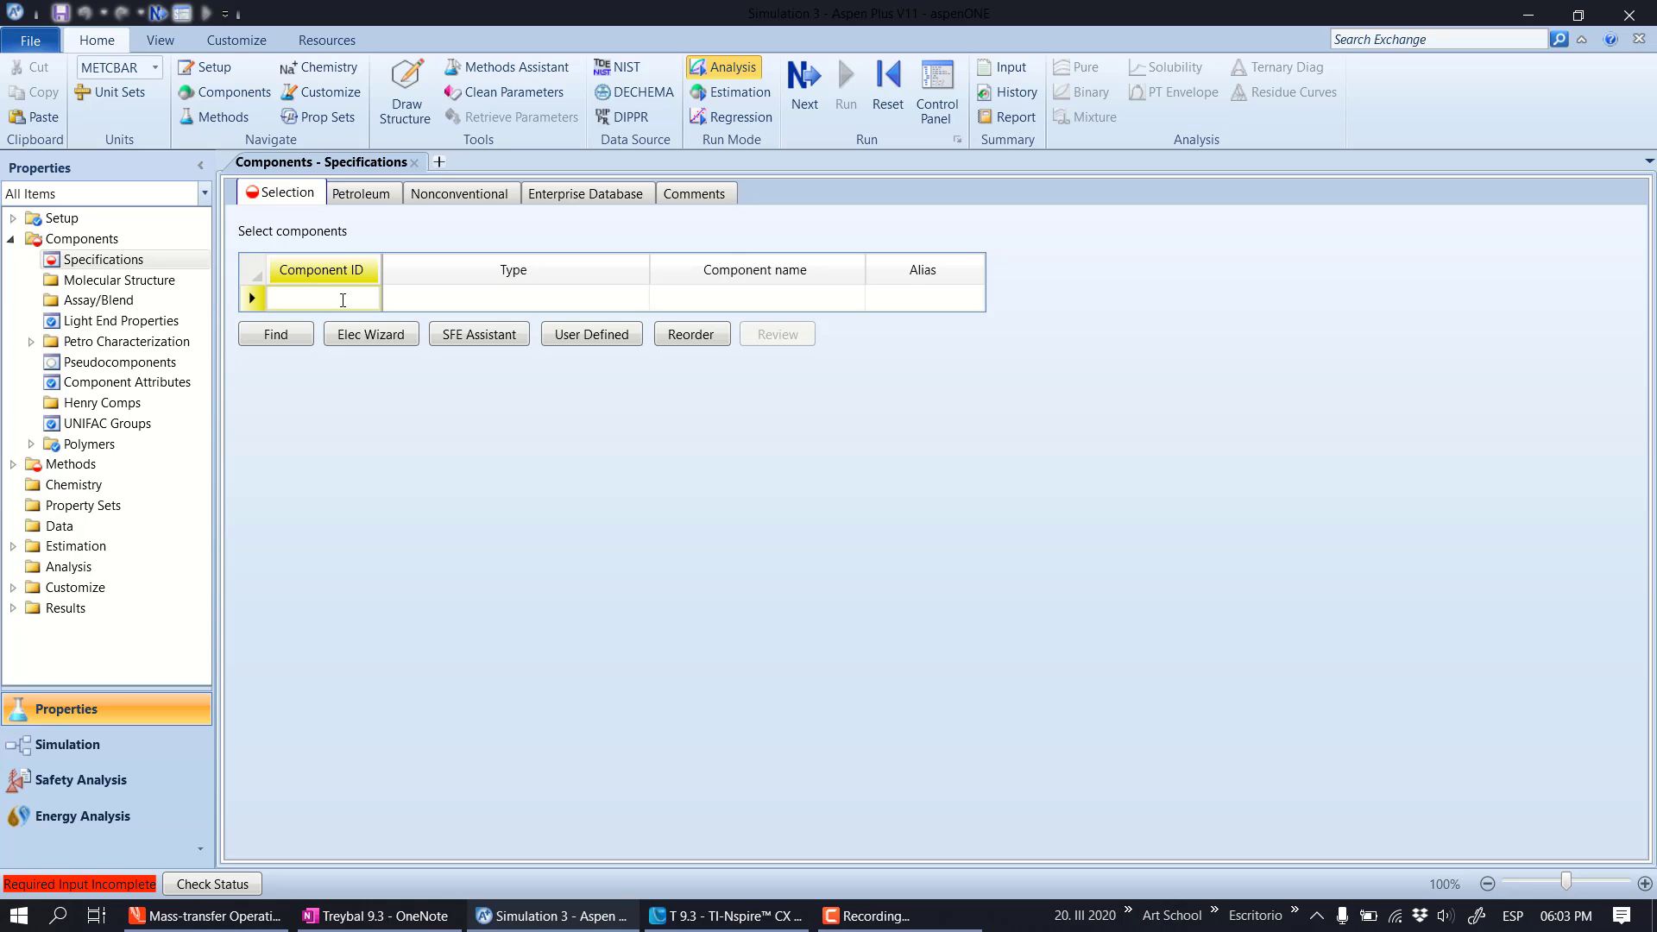
pyautogui.write('ETHANE')
pyautogui.press('Return')
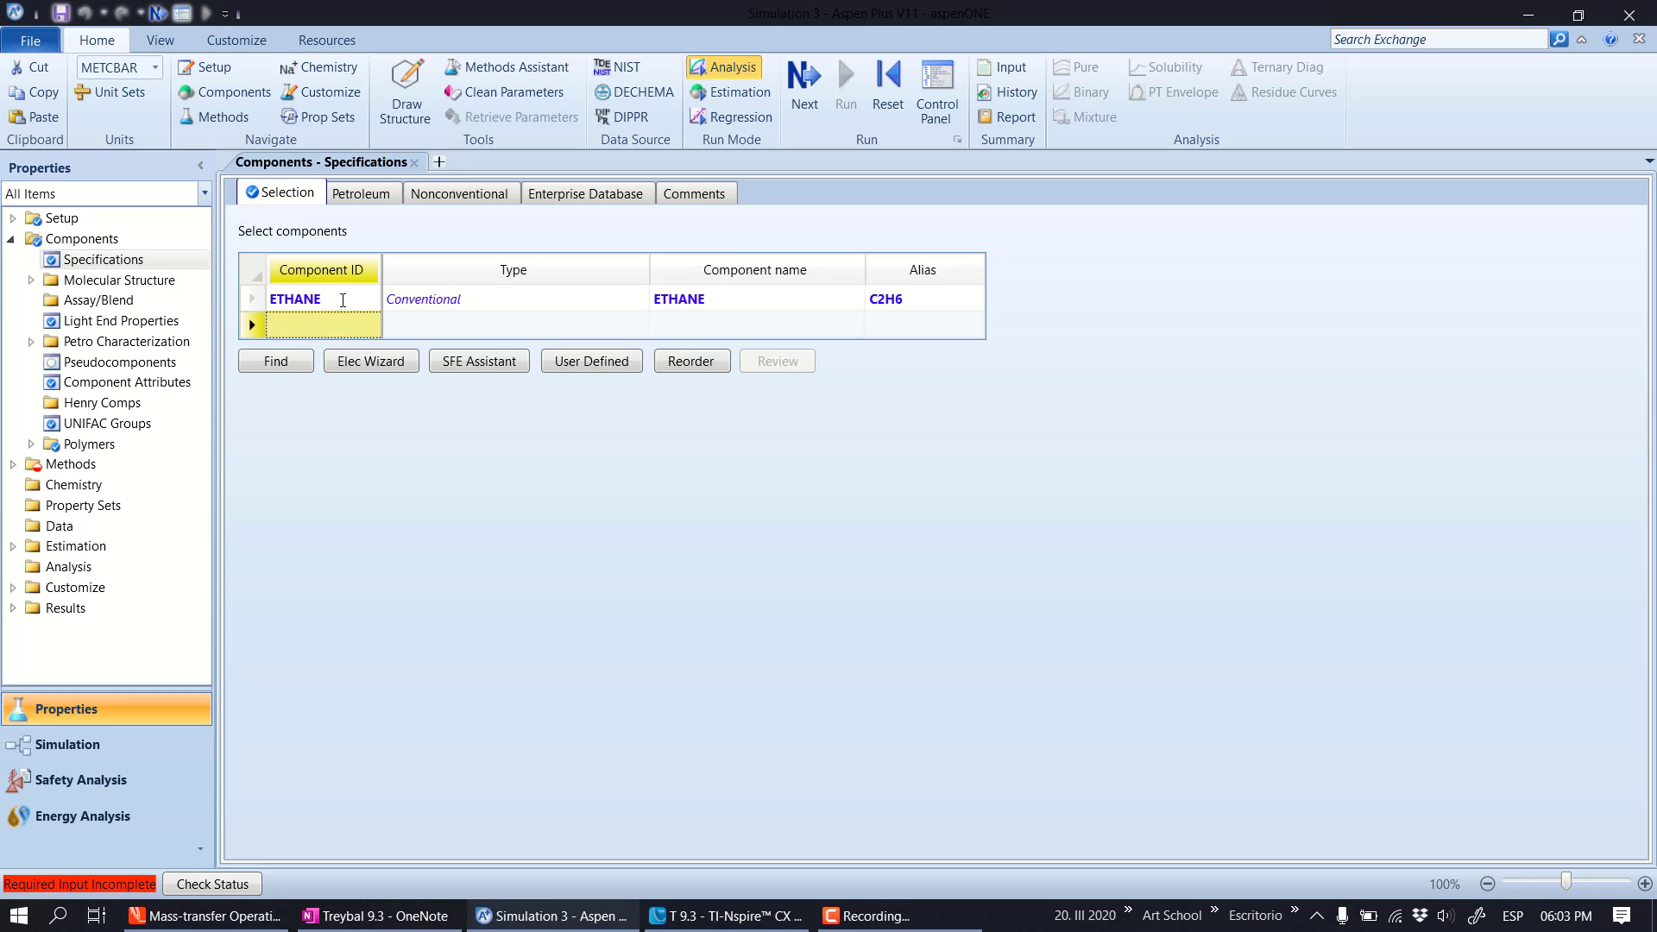
pyautogui.write('PROPANE')
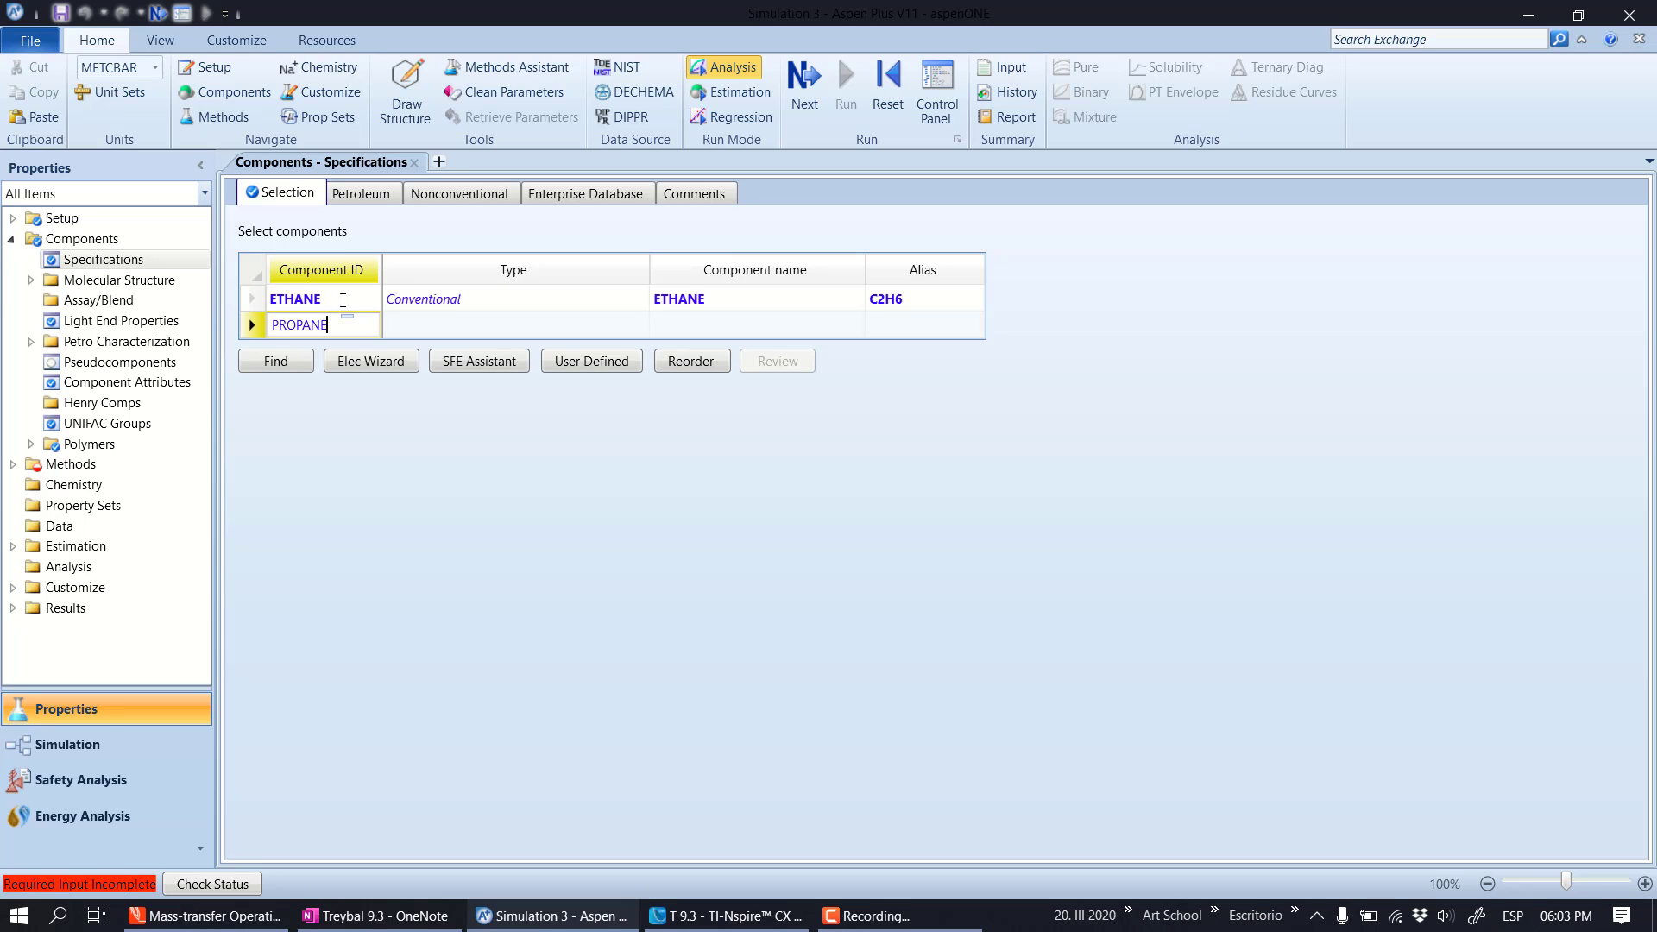
pyautogui.press('Return')
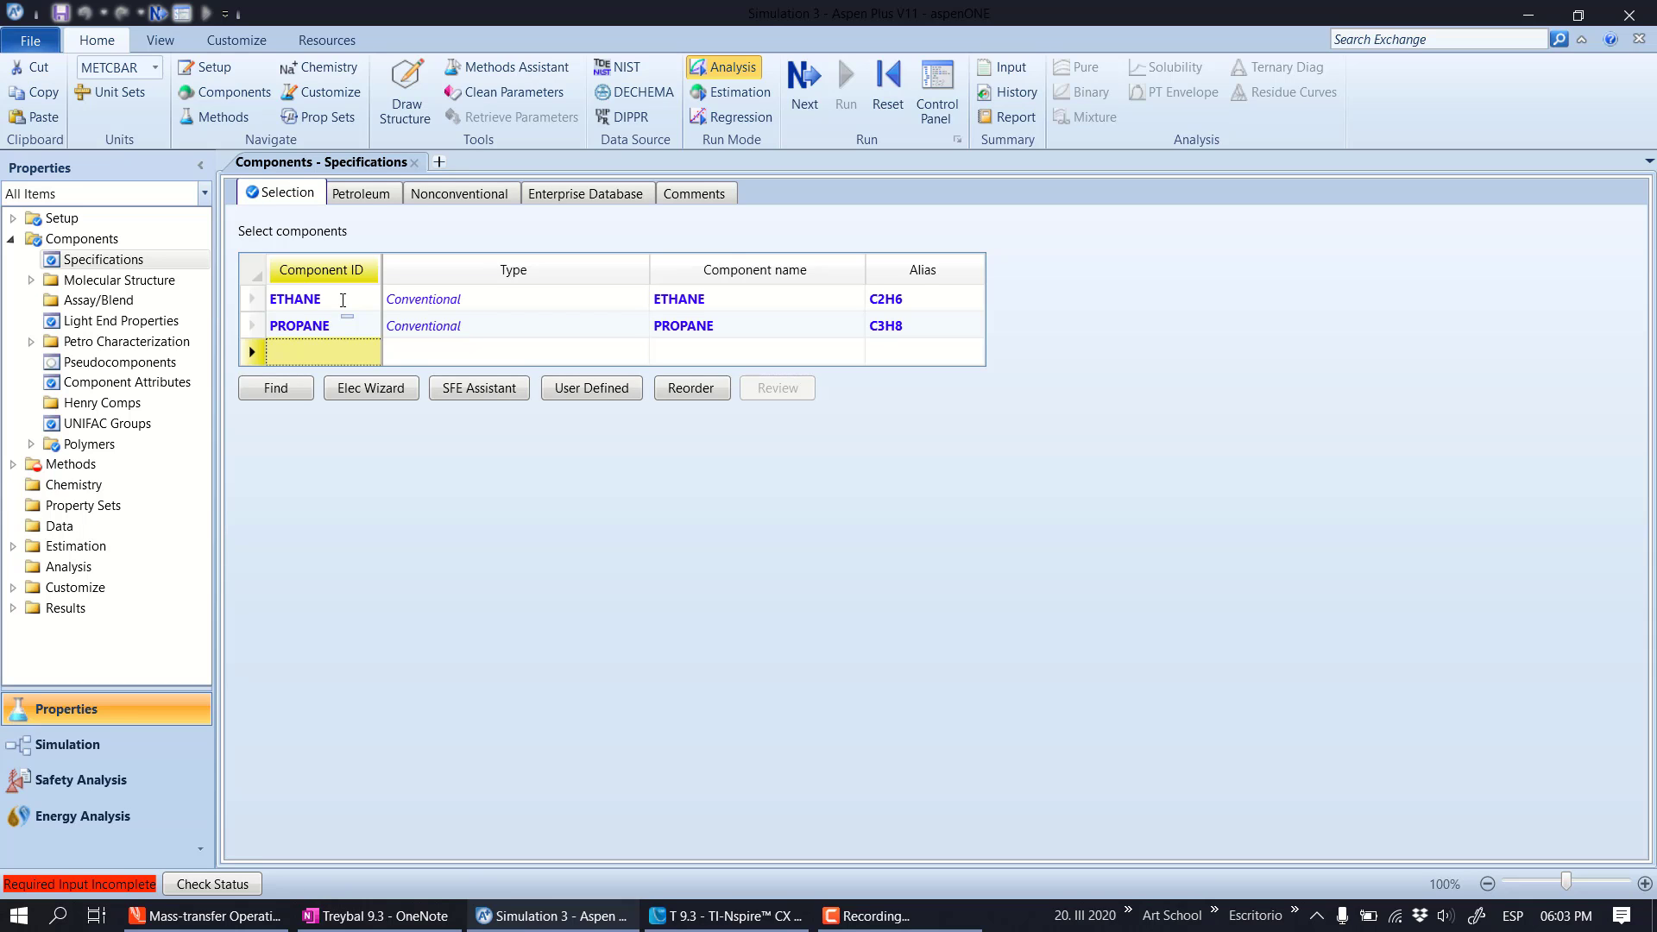
# Add I-BUTANE and N-BUTANE as the third and fourth components
pyautogui.write('I-BUTANE')
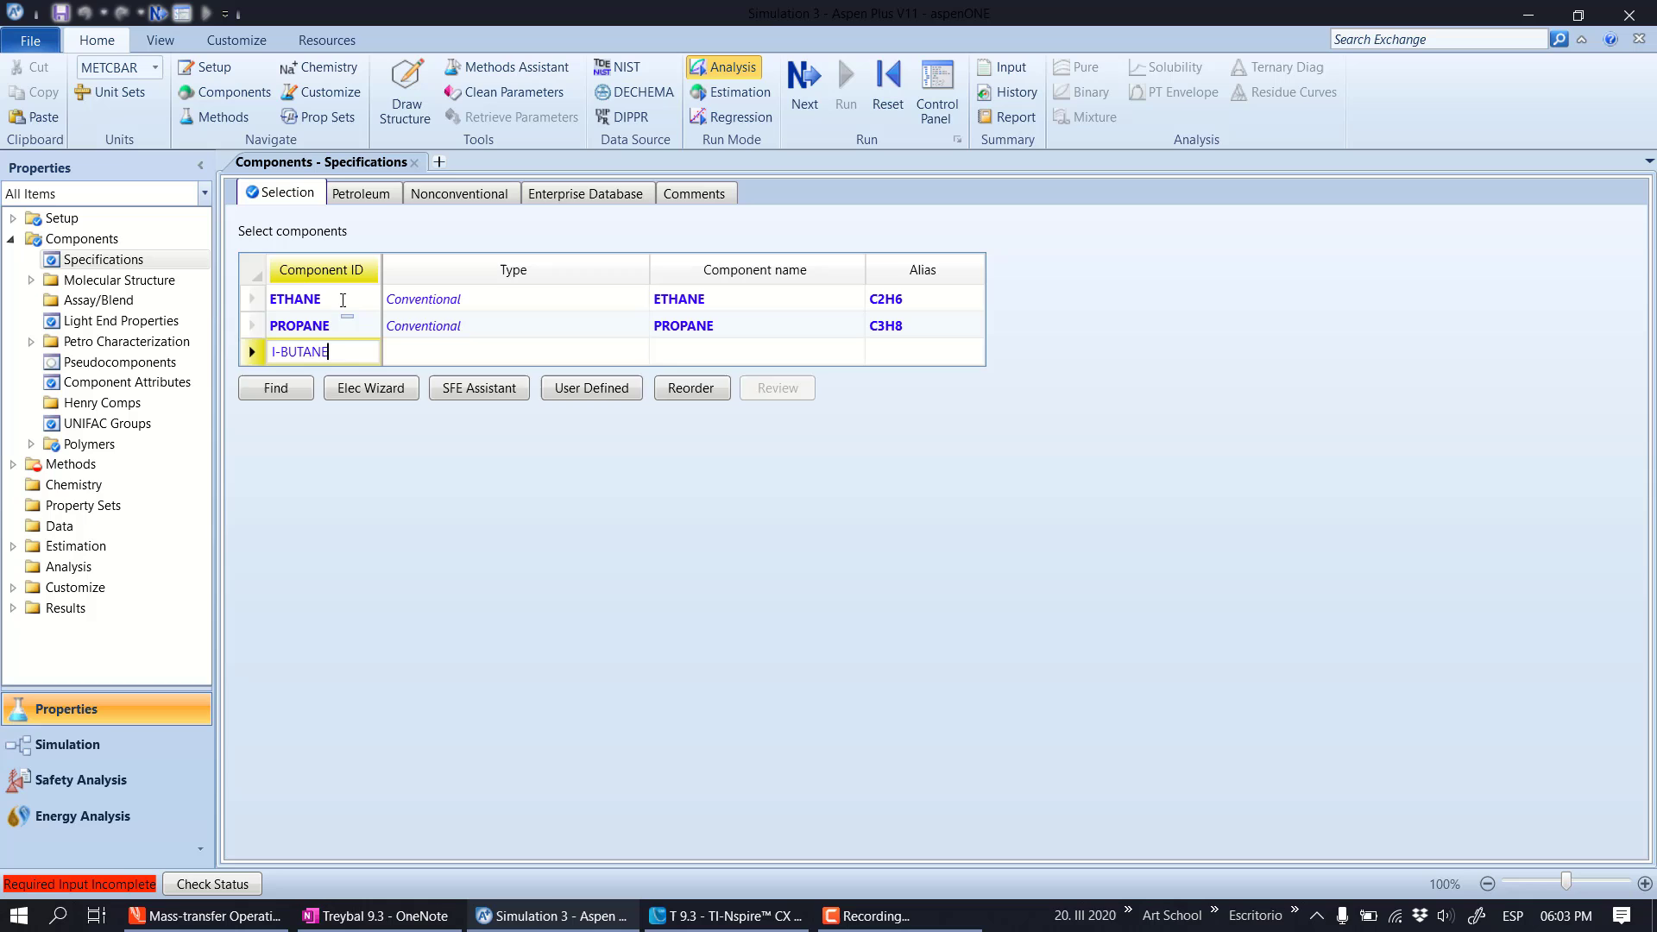
pyautogui.press('Return')
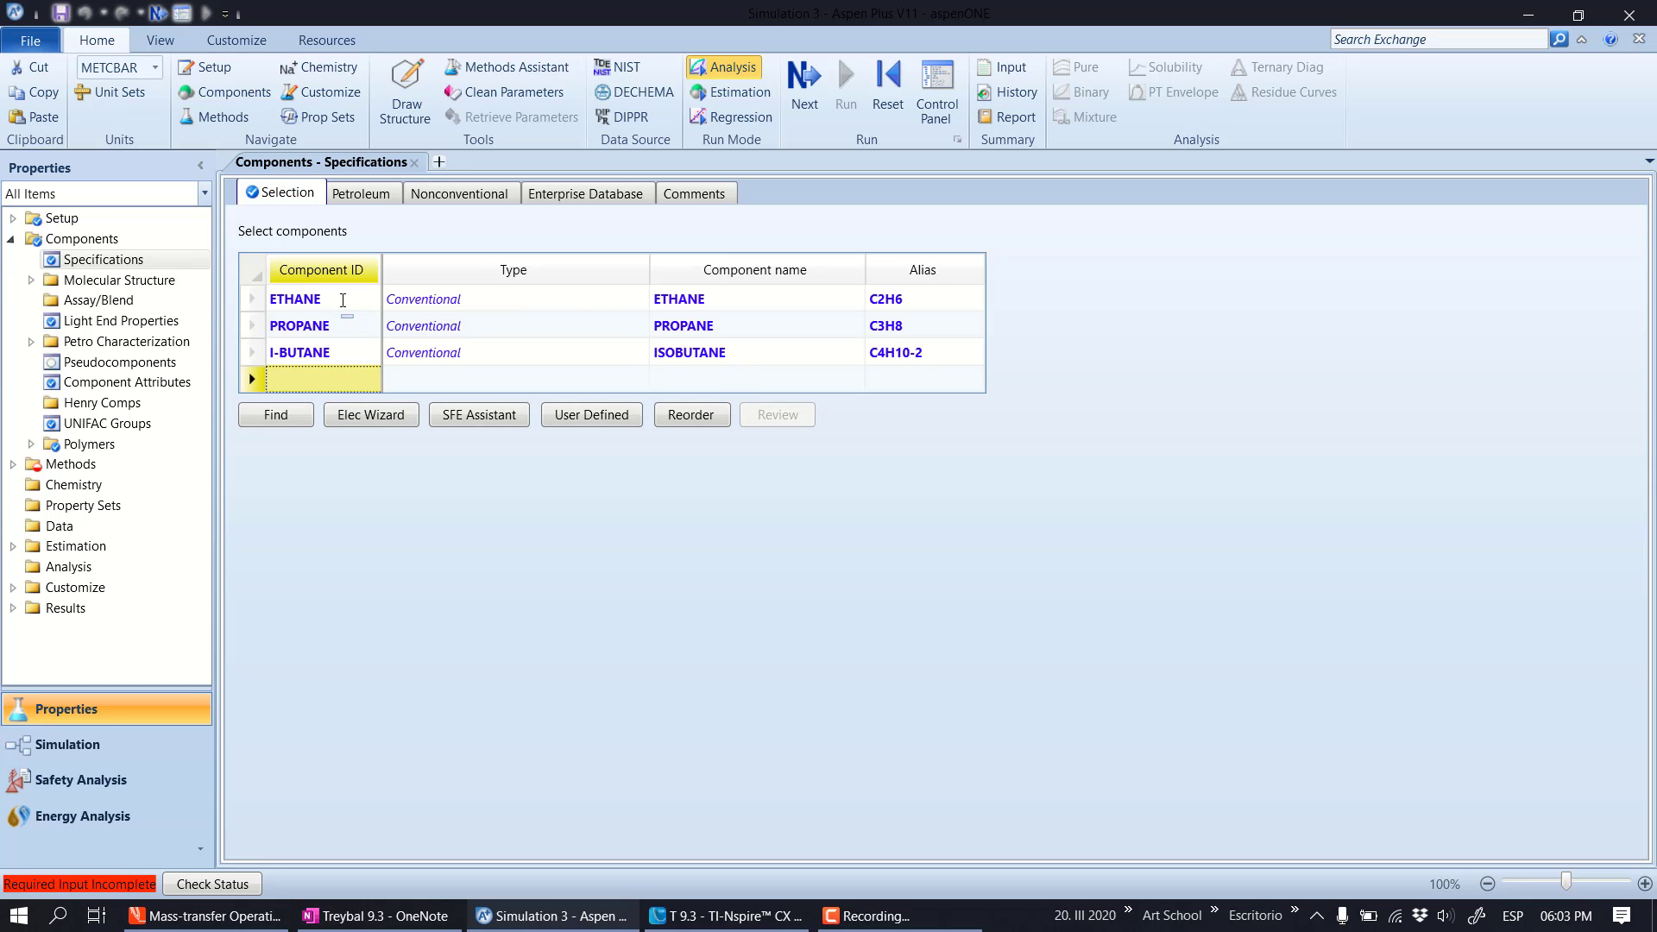
pyautogui.write('N-BUTANO')
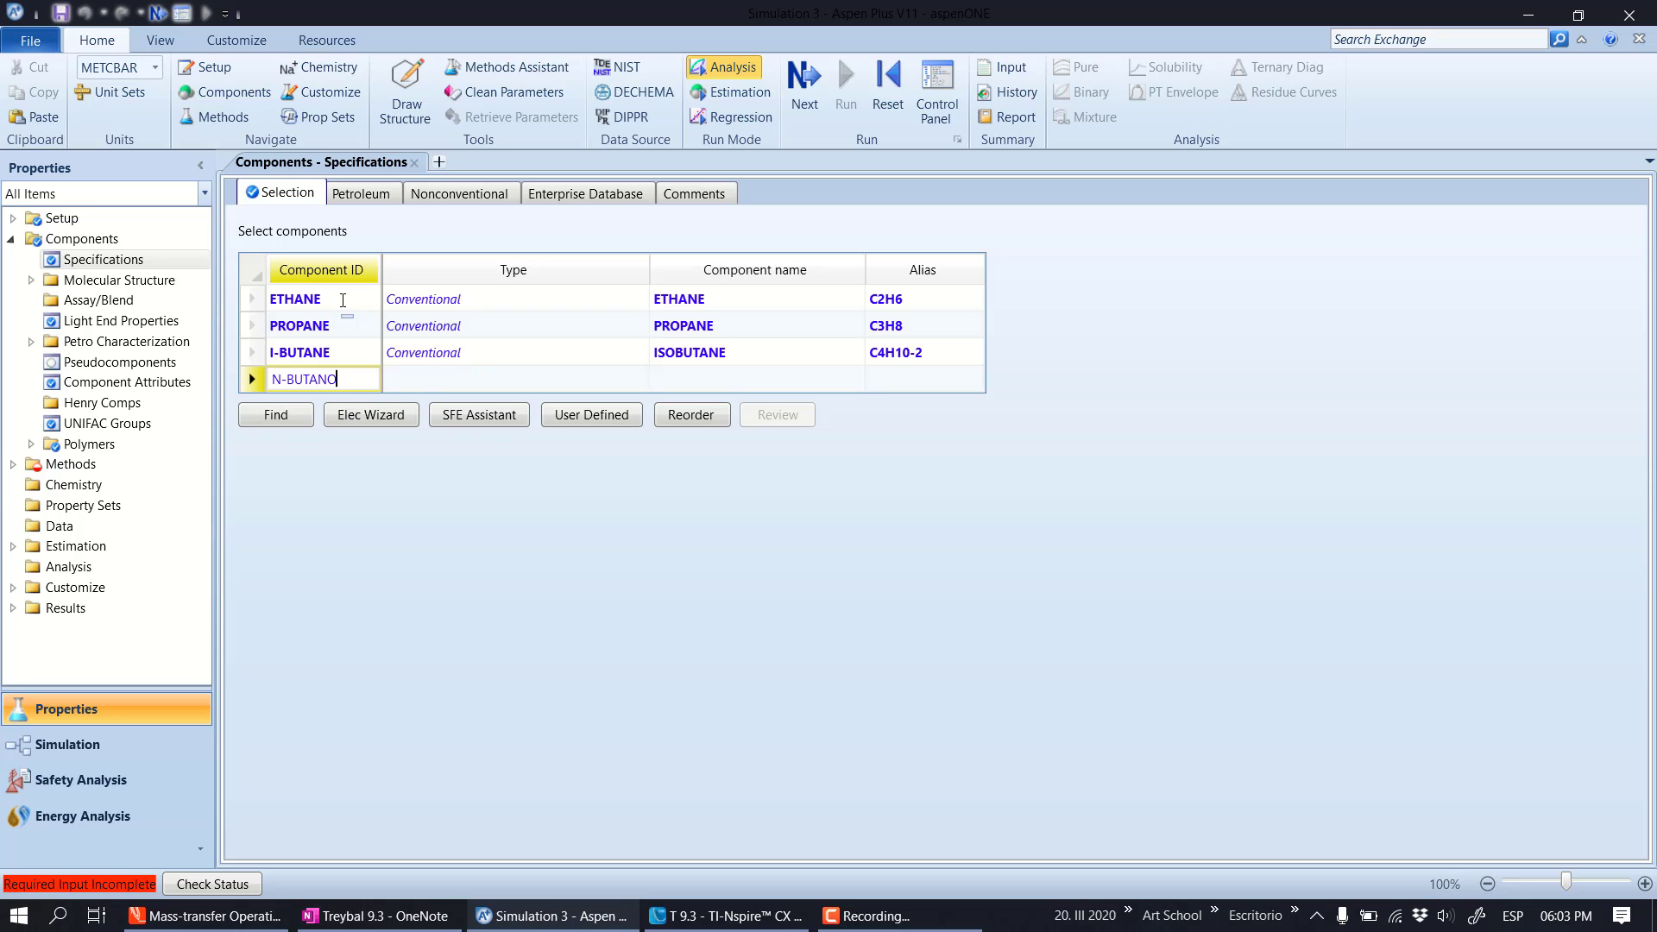
pyautogui.press('BackSpace')
pyautogui.write('E')
pyautogui.press('Return')
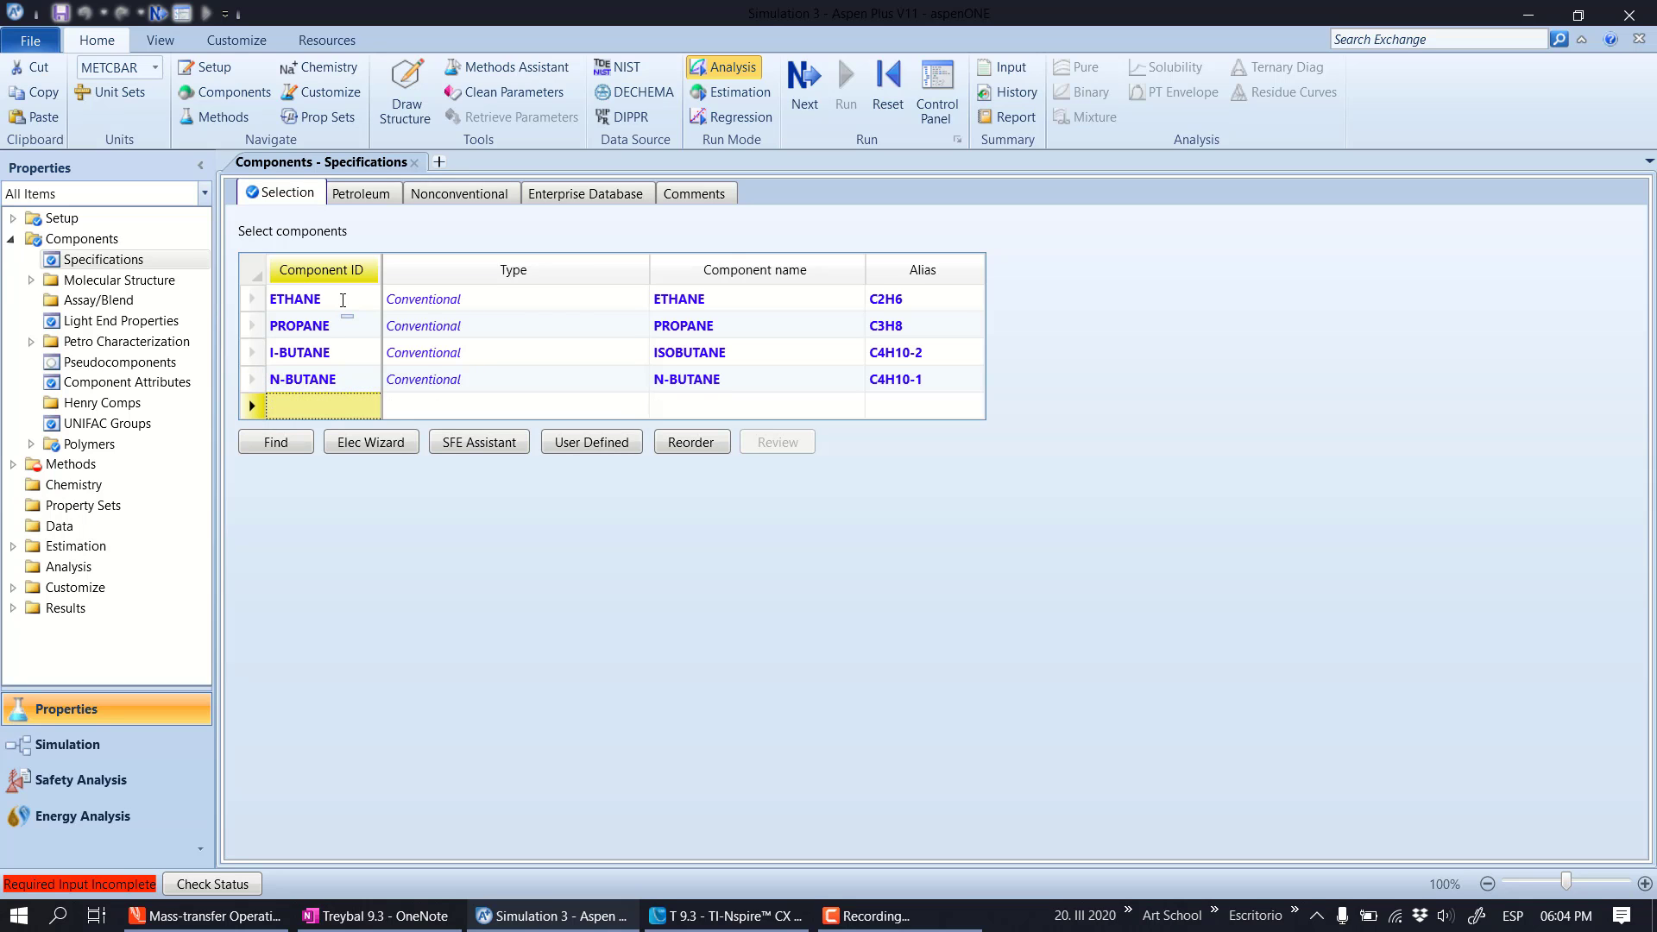
# Enter I-PENT-2 as the fifth component ID
pyautogui.write('I-PENT')
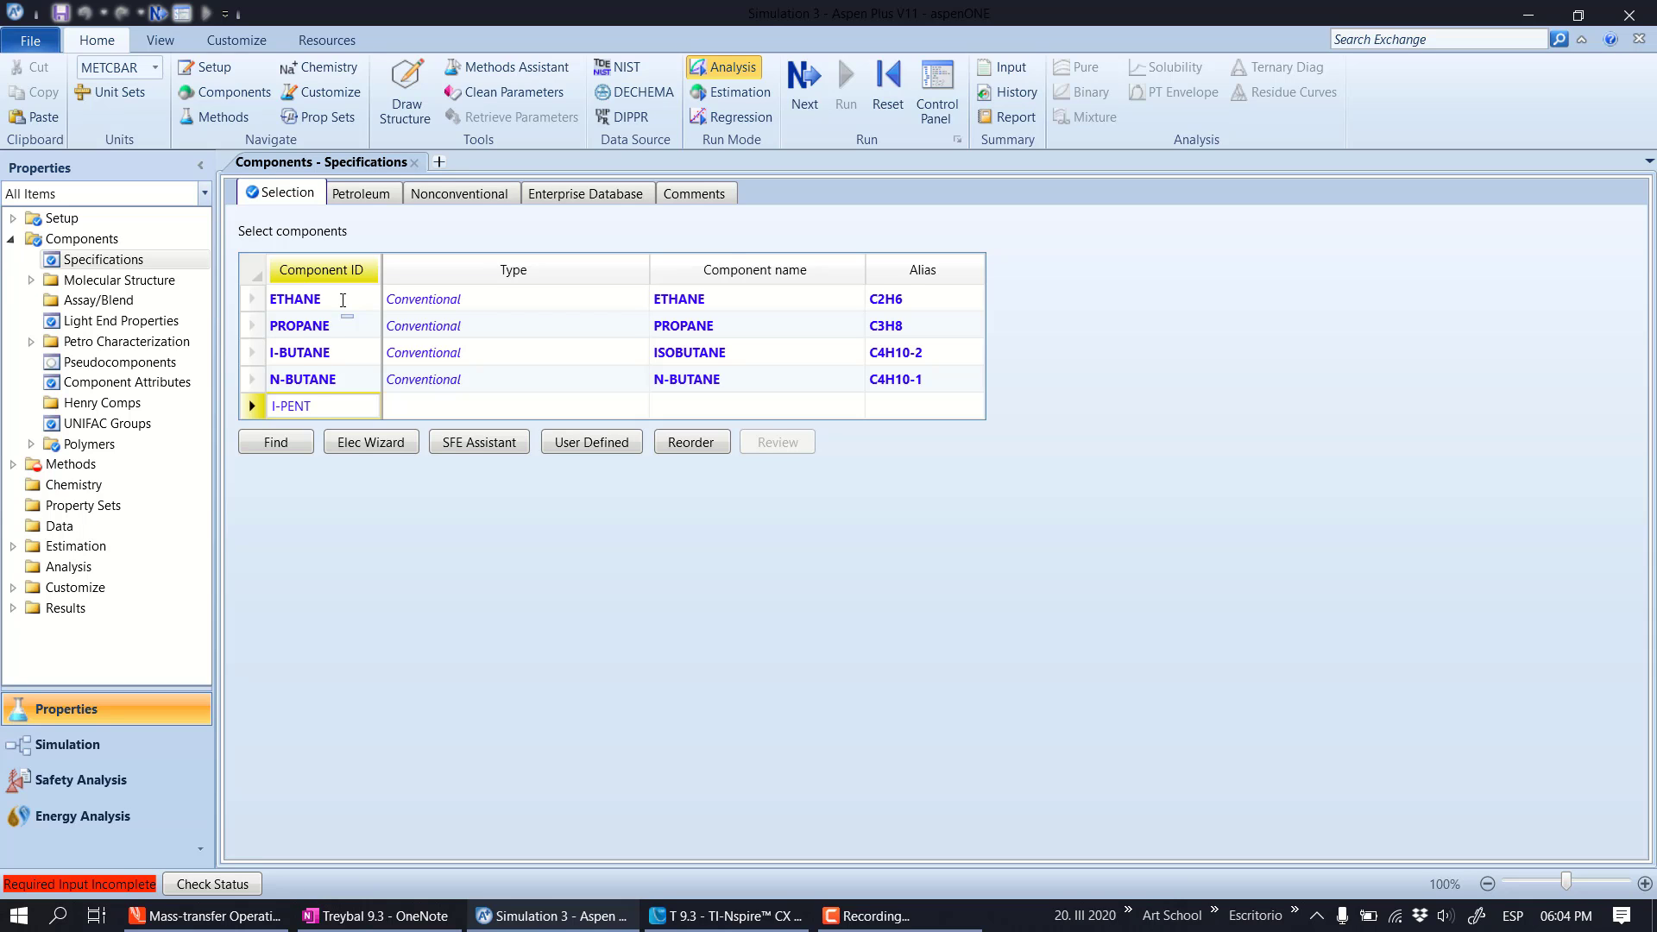
pyautogui.write('-0')
pyautogui.press('BackSpace')
pyautogui.write('2')
pyautogui.press('Return')
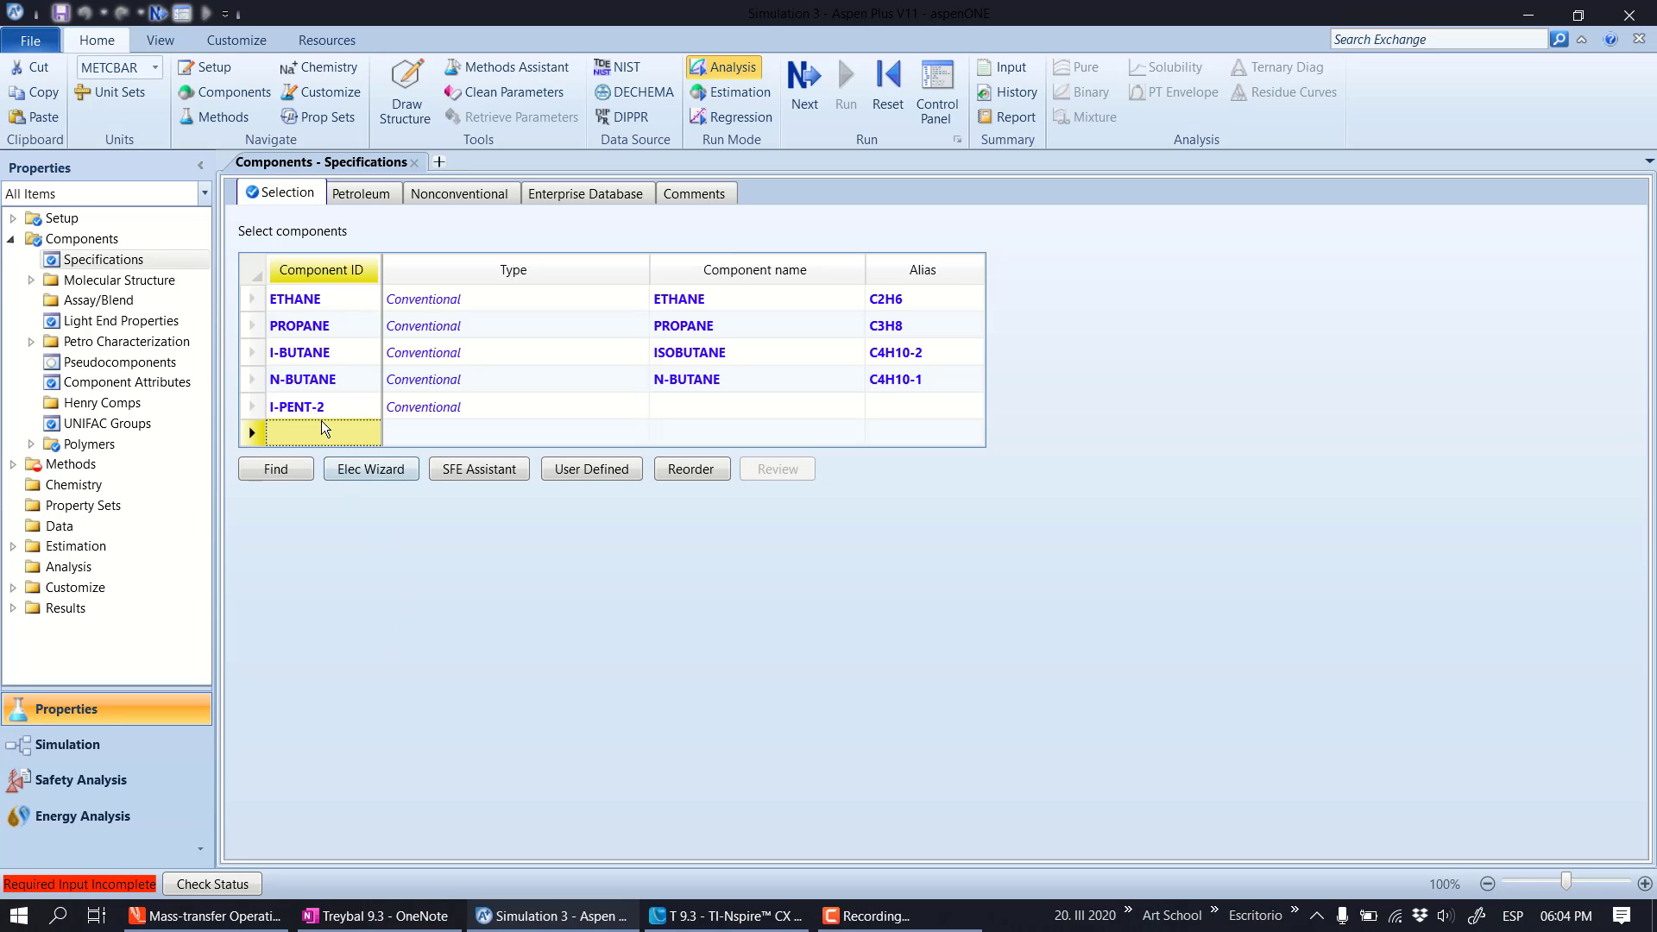
# Search the compound databanks for iso-pentane and assign 2-METHYL-BUTANE (C5H12-2) to the I-PENT-2 component
pyautogui.click(249, 423)
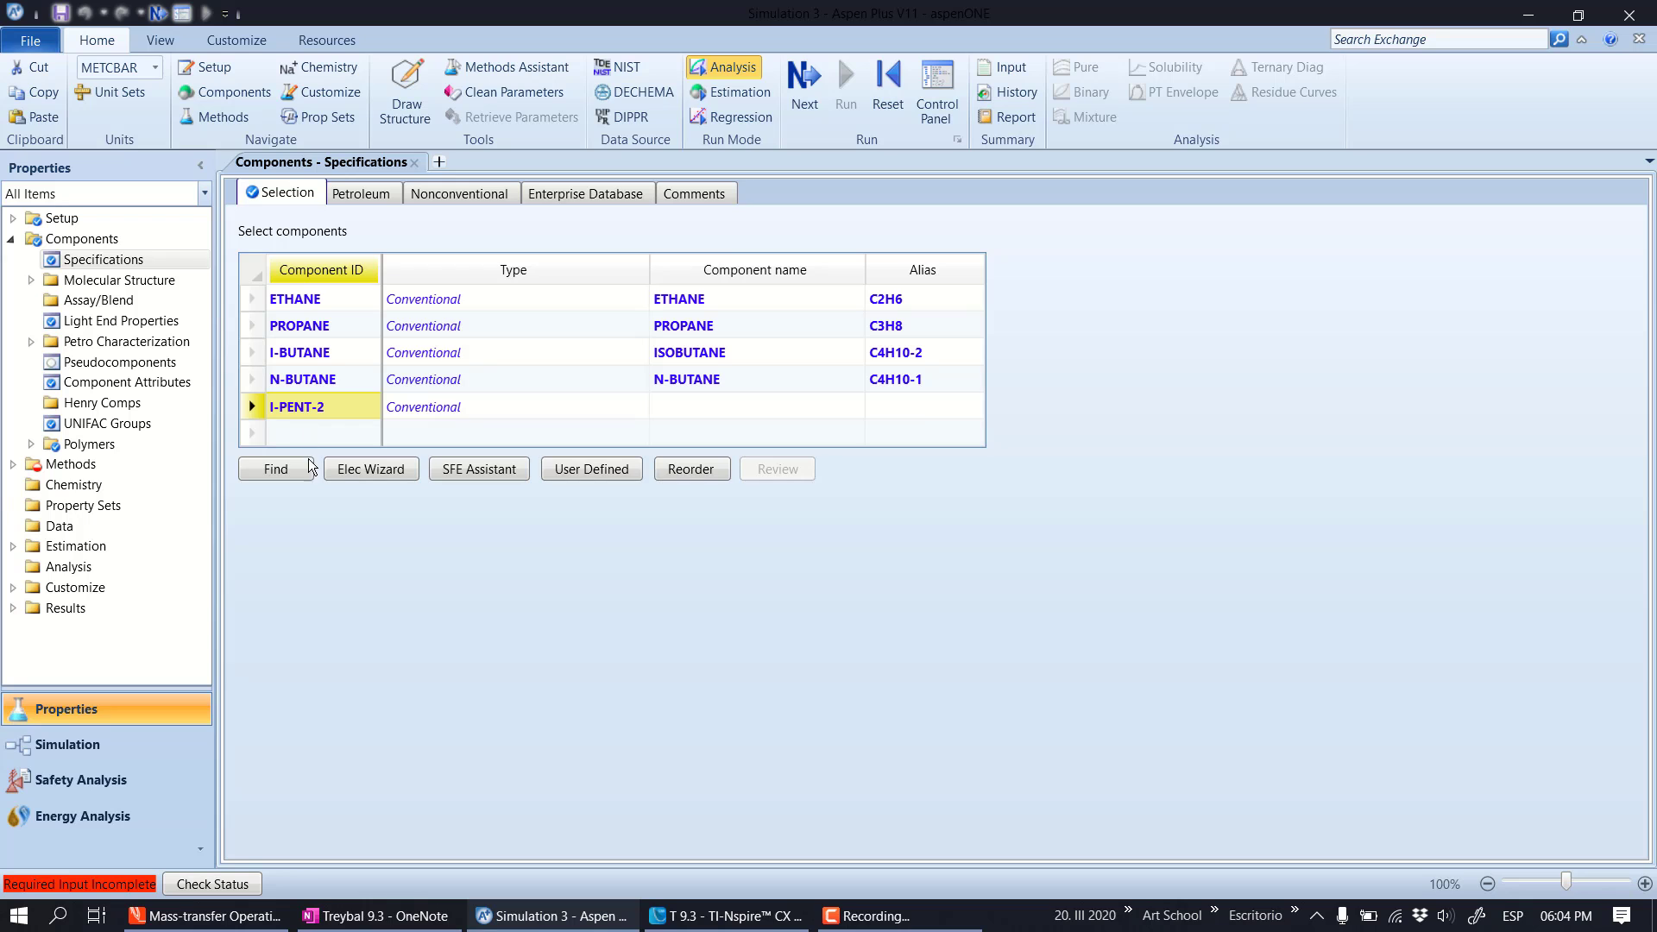
pyautogui.click(276, 471)
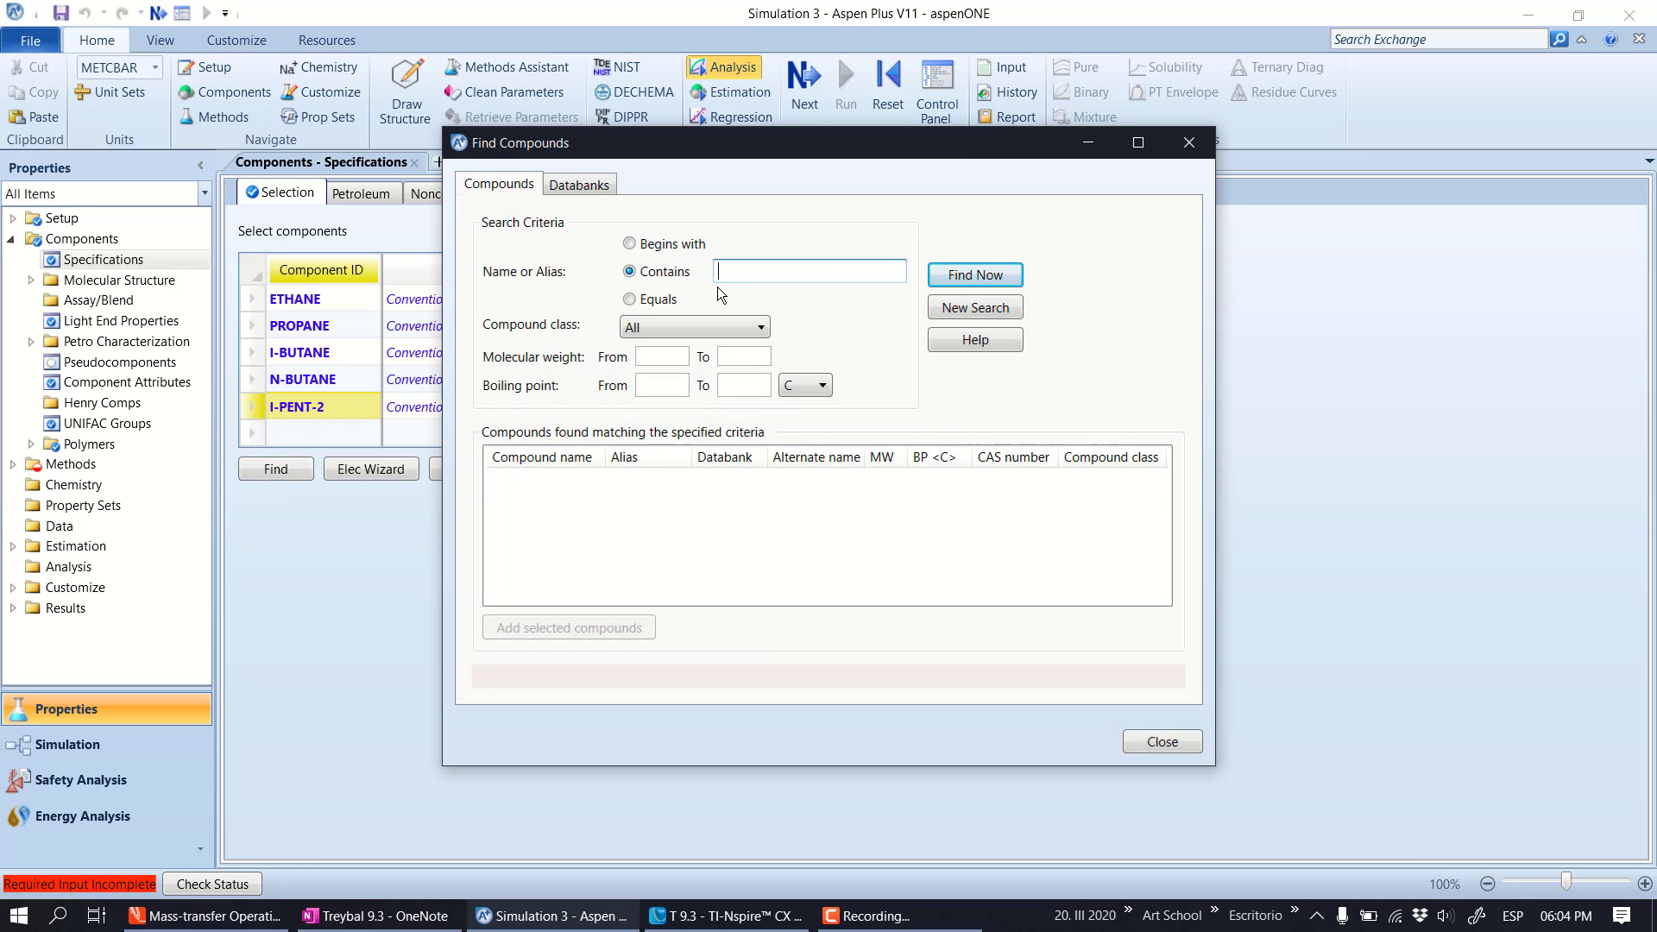
pyautogui.write('iso-pentane')
pyautogui.press('Return')
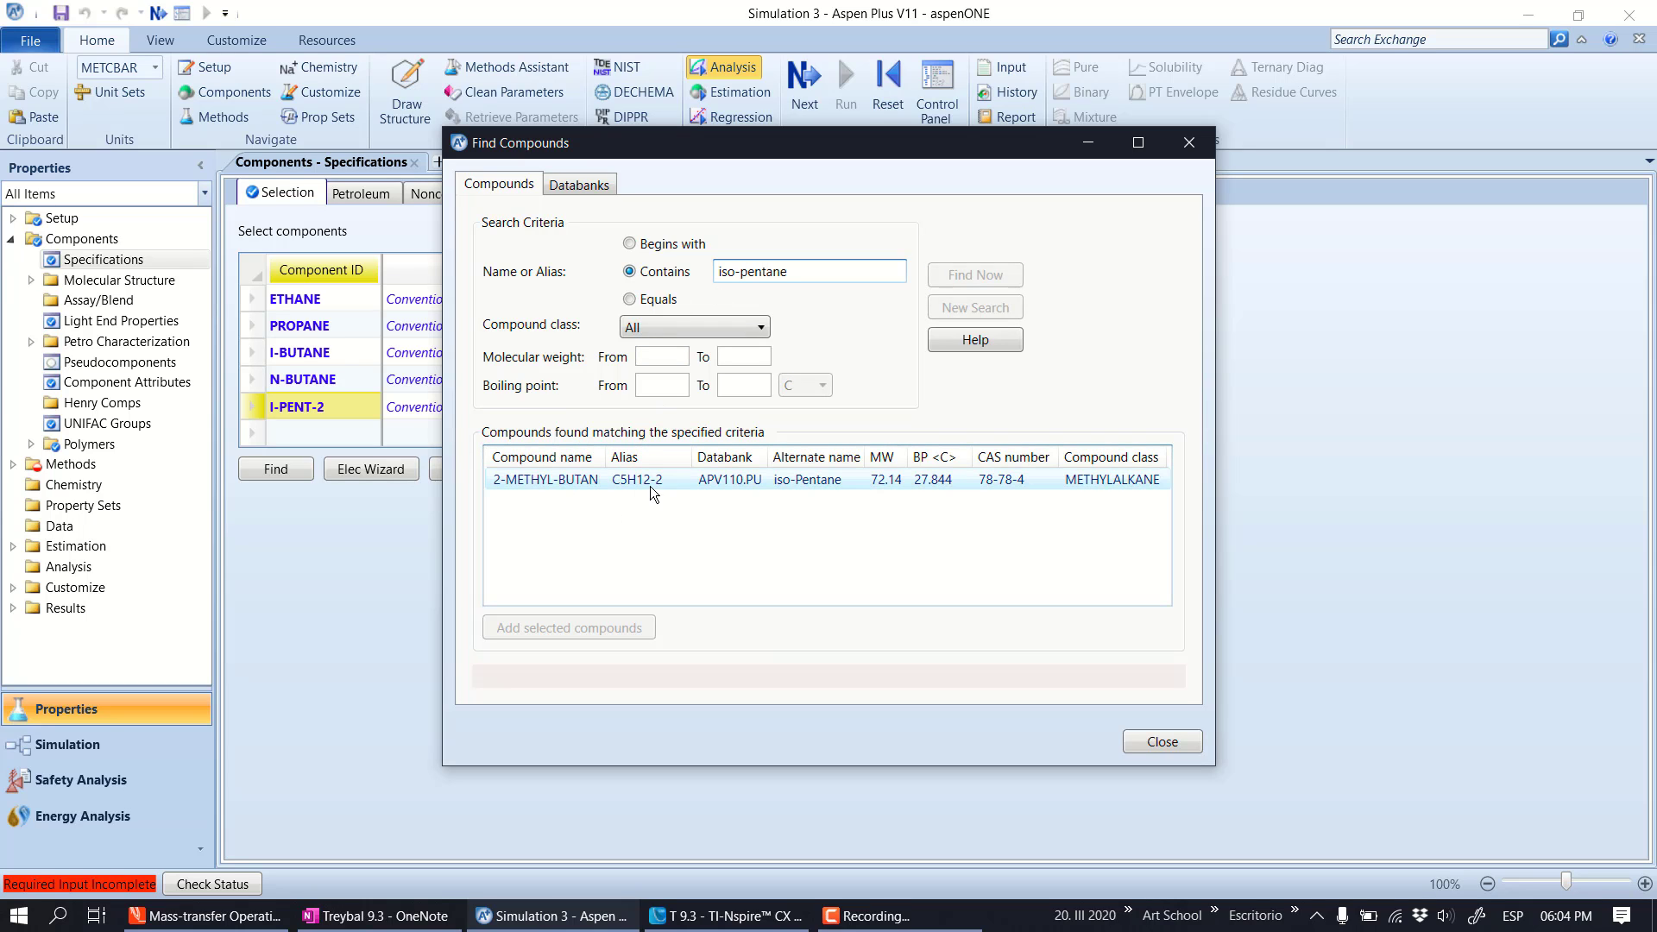
pyautogui.click(695, 485)
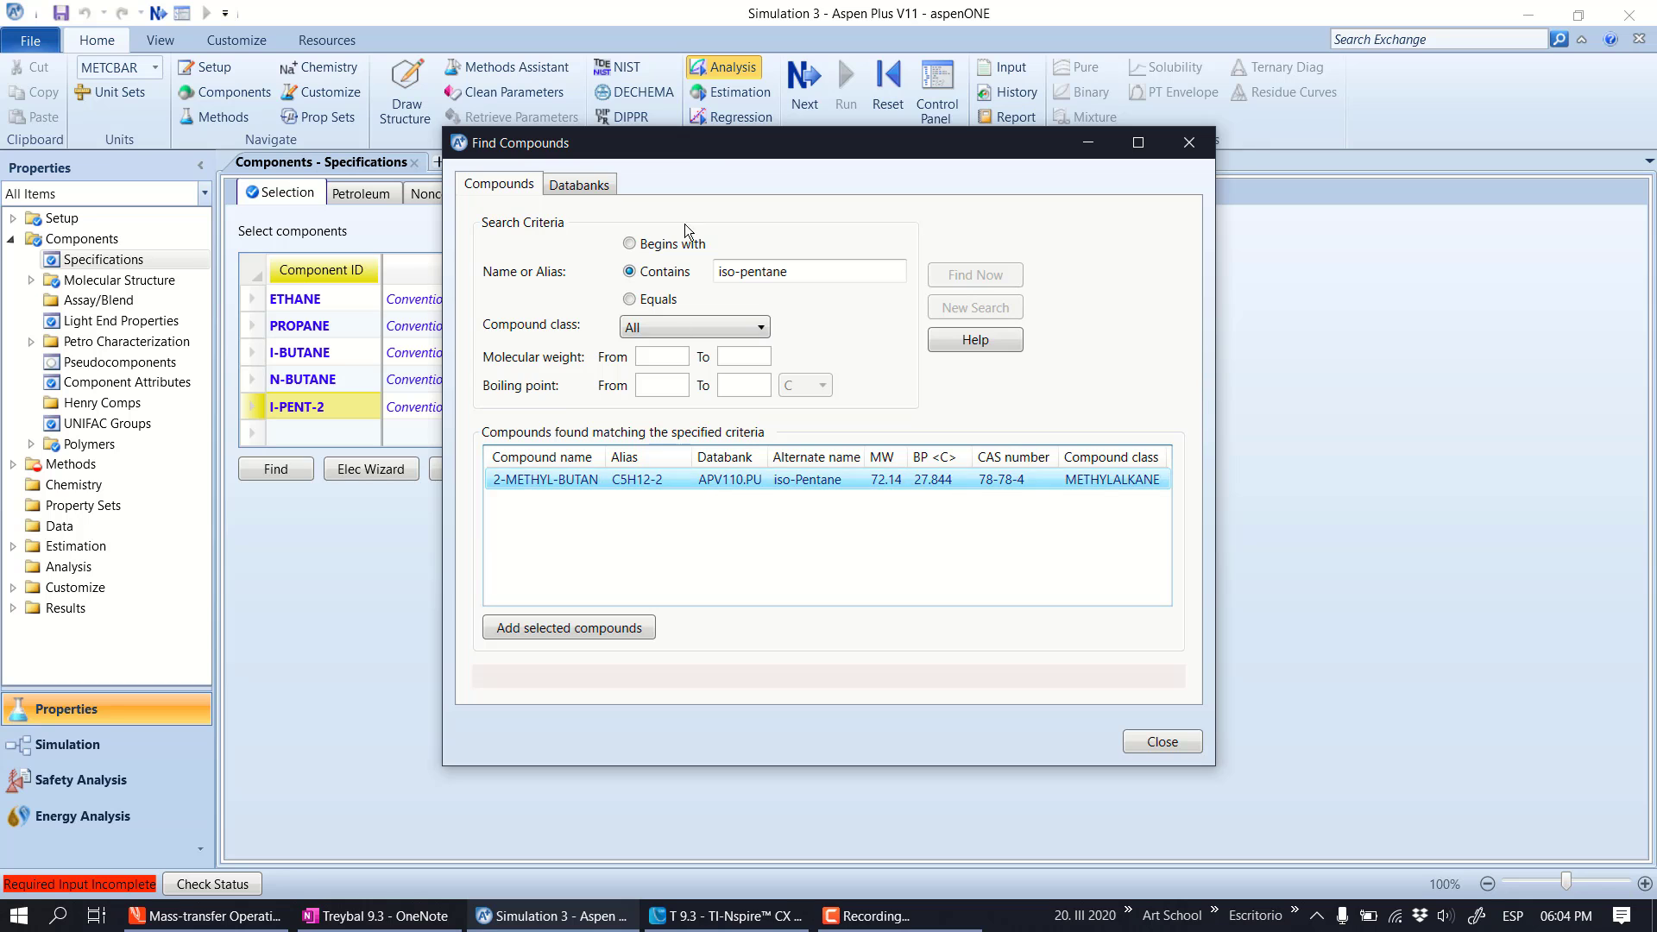
pyautogui.moveTo(682, 142); pyautogui.dragTo(1084, 142)
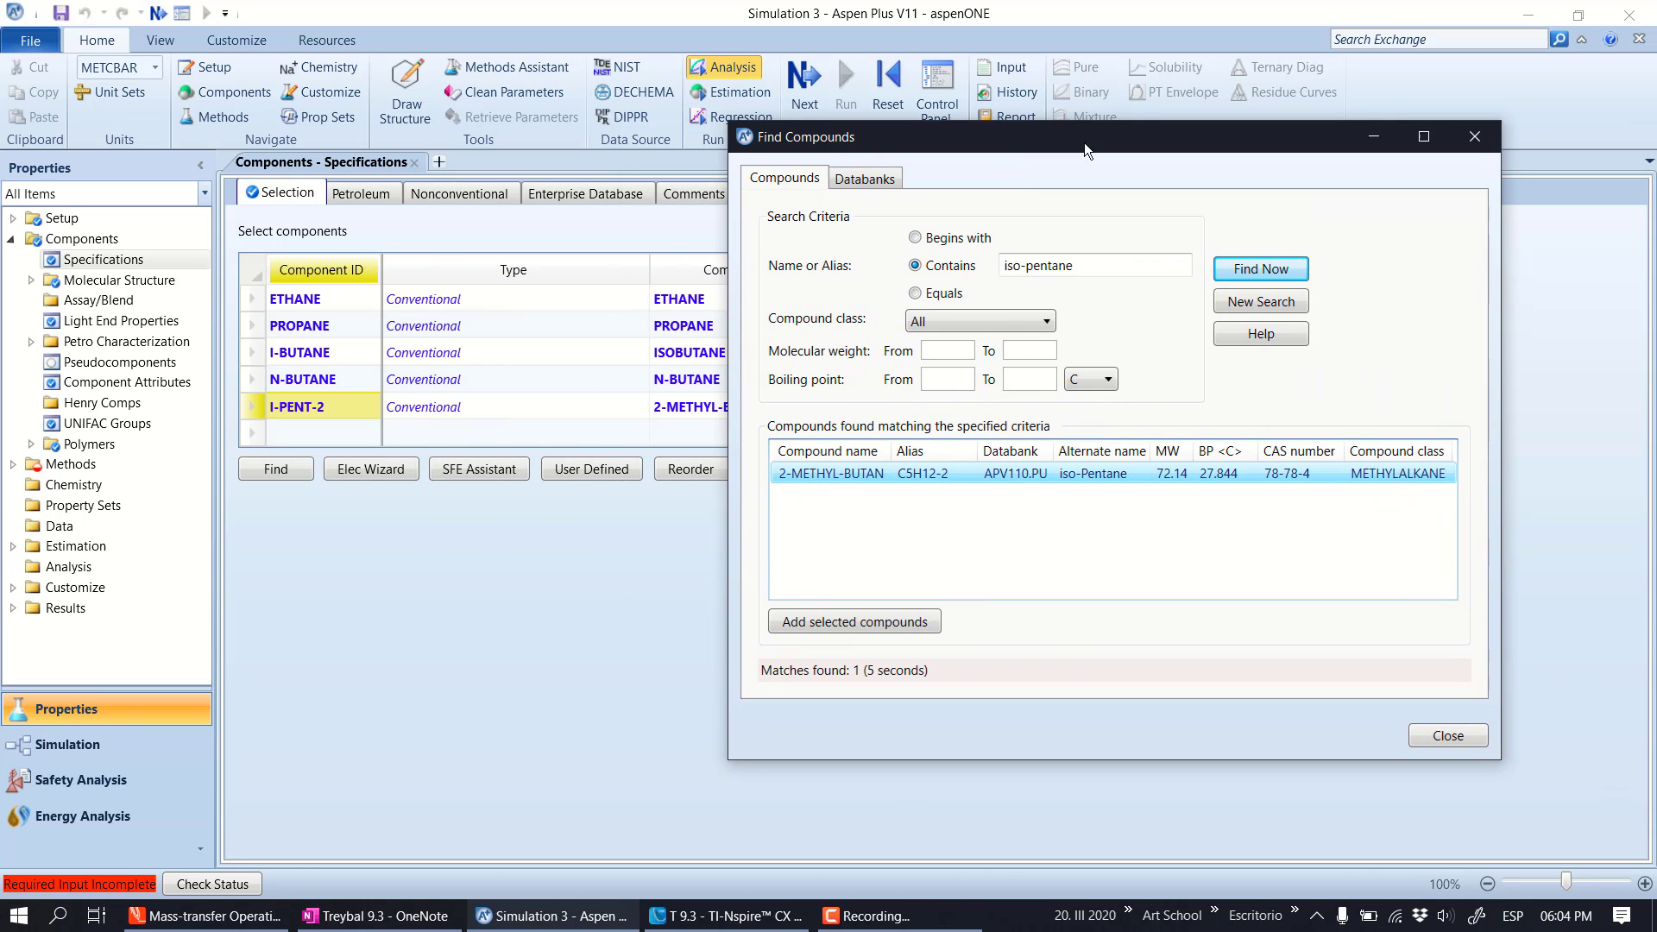
pyautogui.click(1474, 136)
# Rename the I-PENT-2 component to I-PENTAN, keeping its assigned compound
pyautogui.click(337, 406)
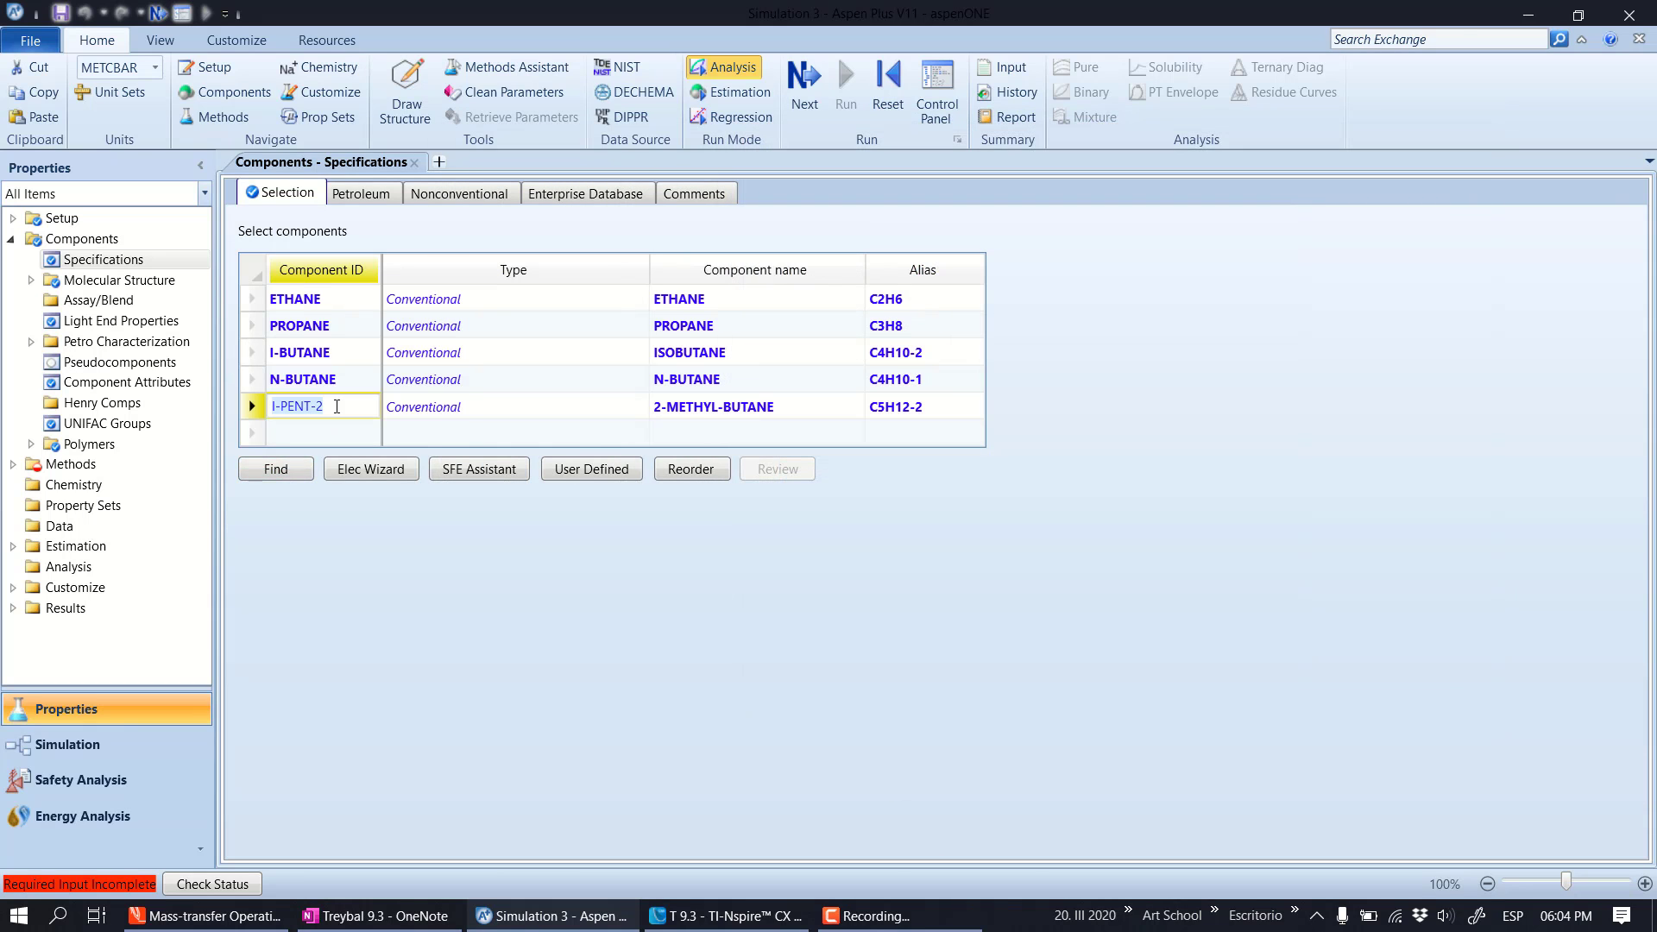
pyautogui.press('BackSpace')
pyautogui.press('BackSpace')
pyautogui.write('AN')
pyautogui.press('Return')
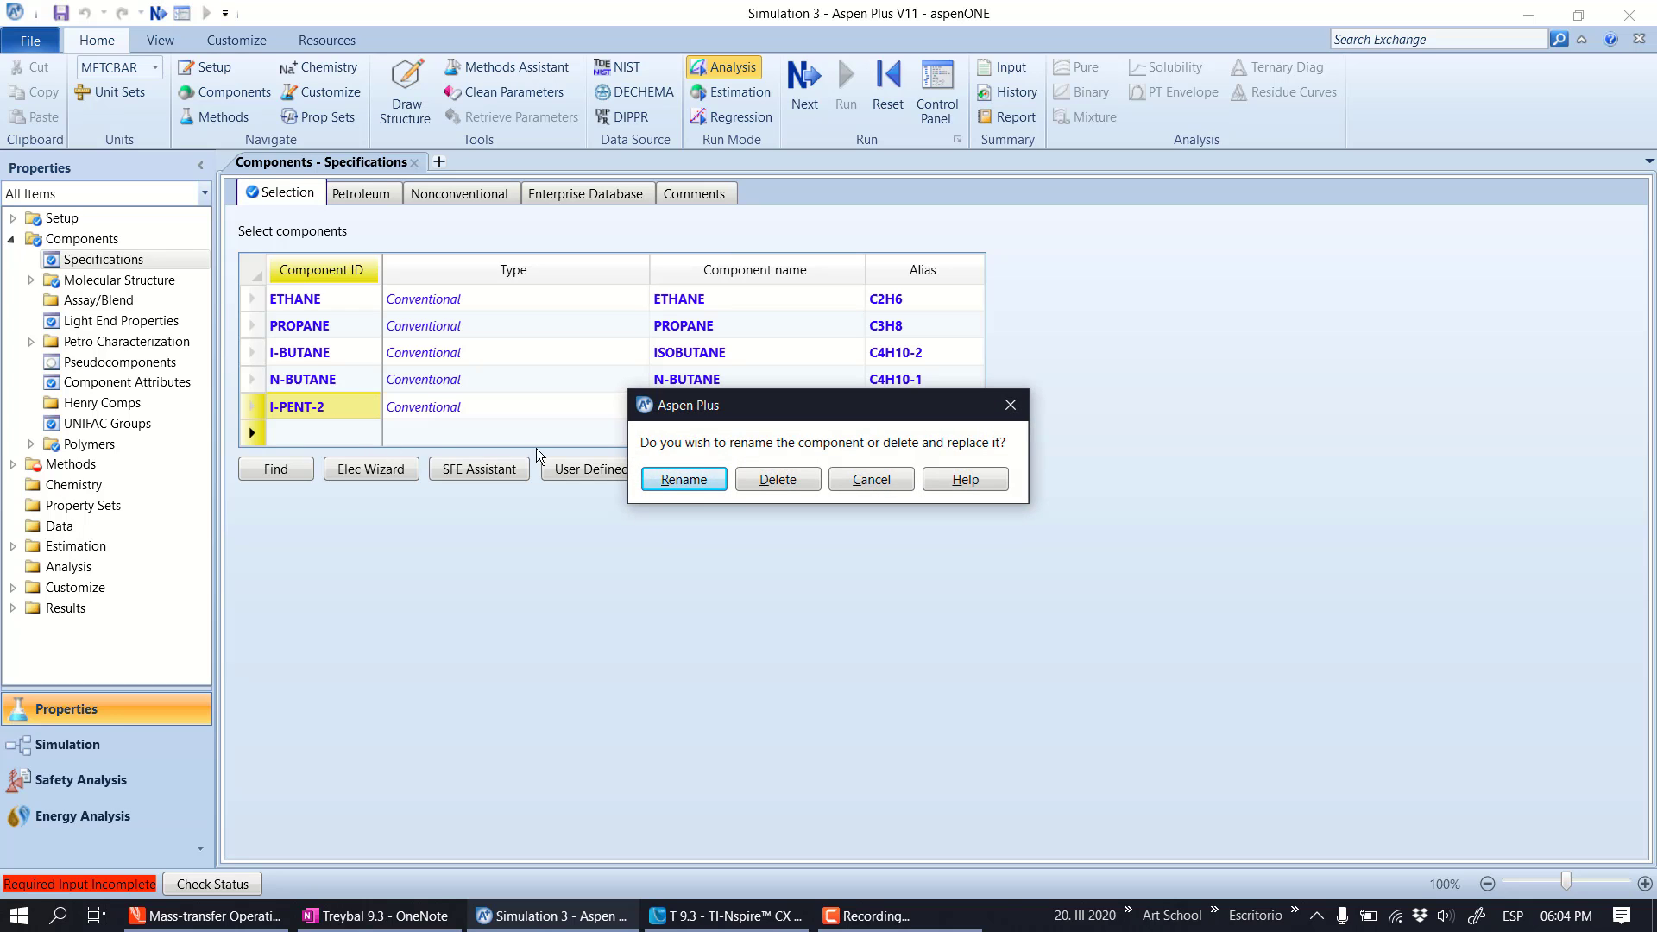
pyautogui.click(691, 484)
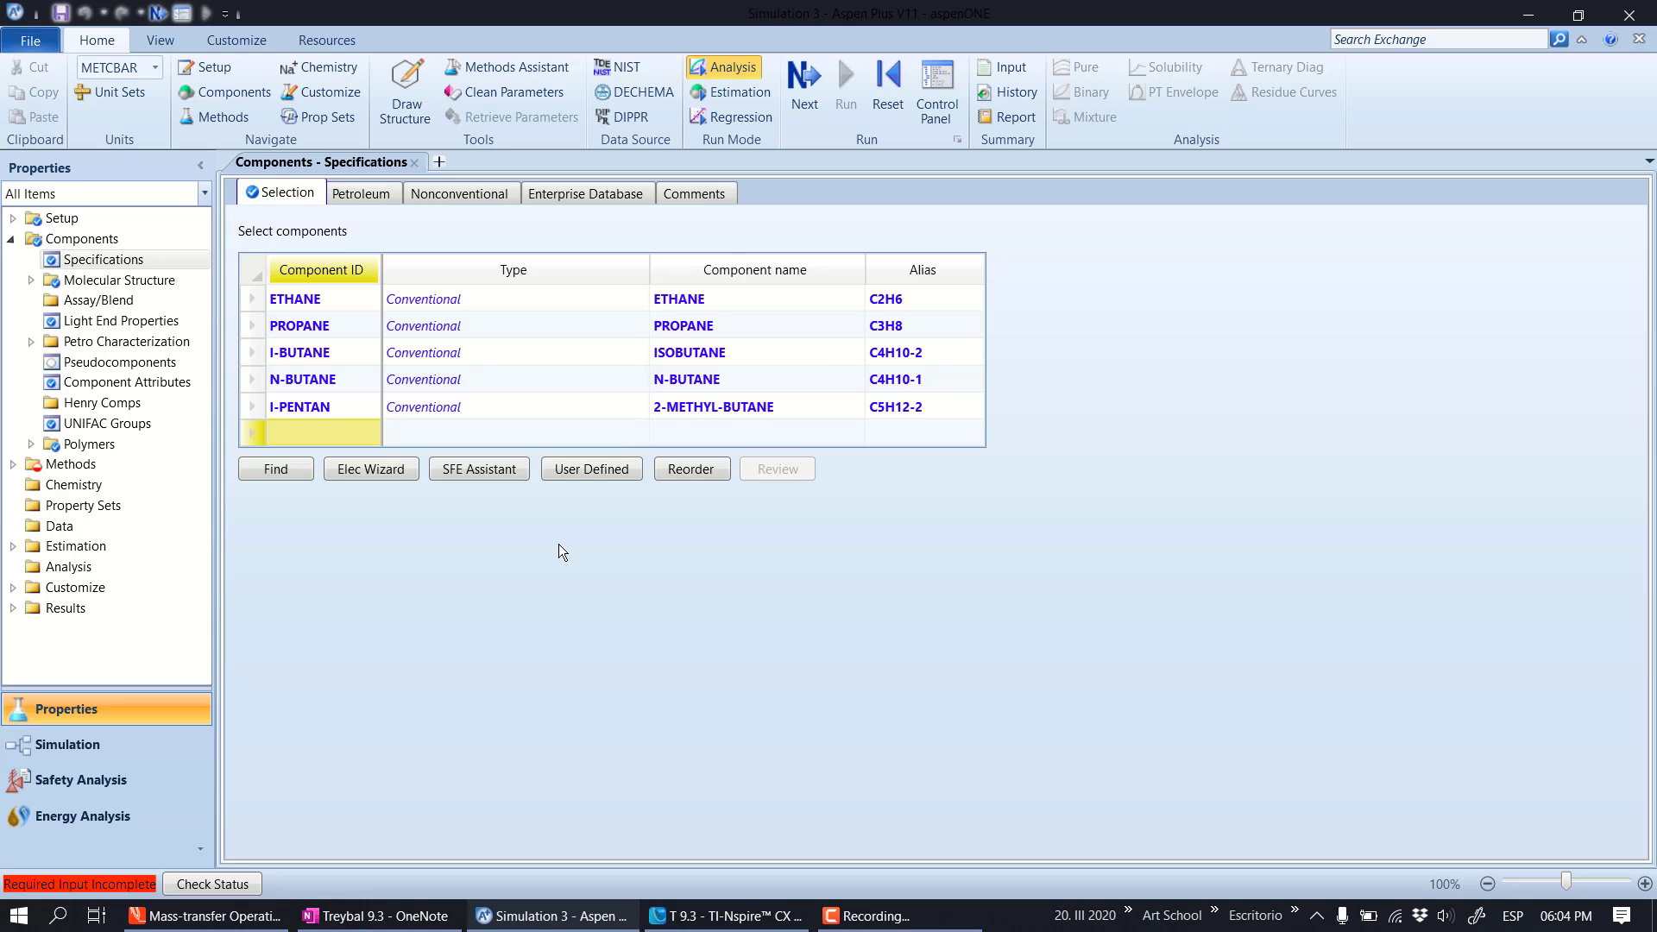
# Proceed to the method specifications and consult the property method assistant for a hydrocarbon system without petroleum assays or pseudocomponents
pyautogui.click(789, 101)
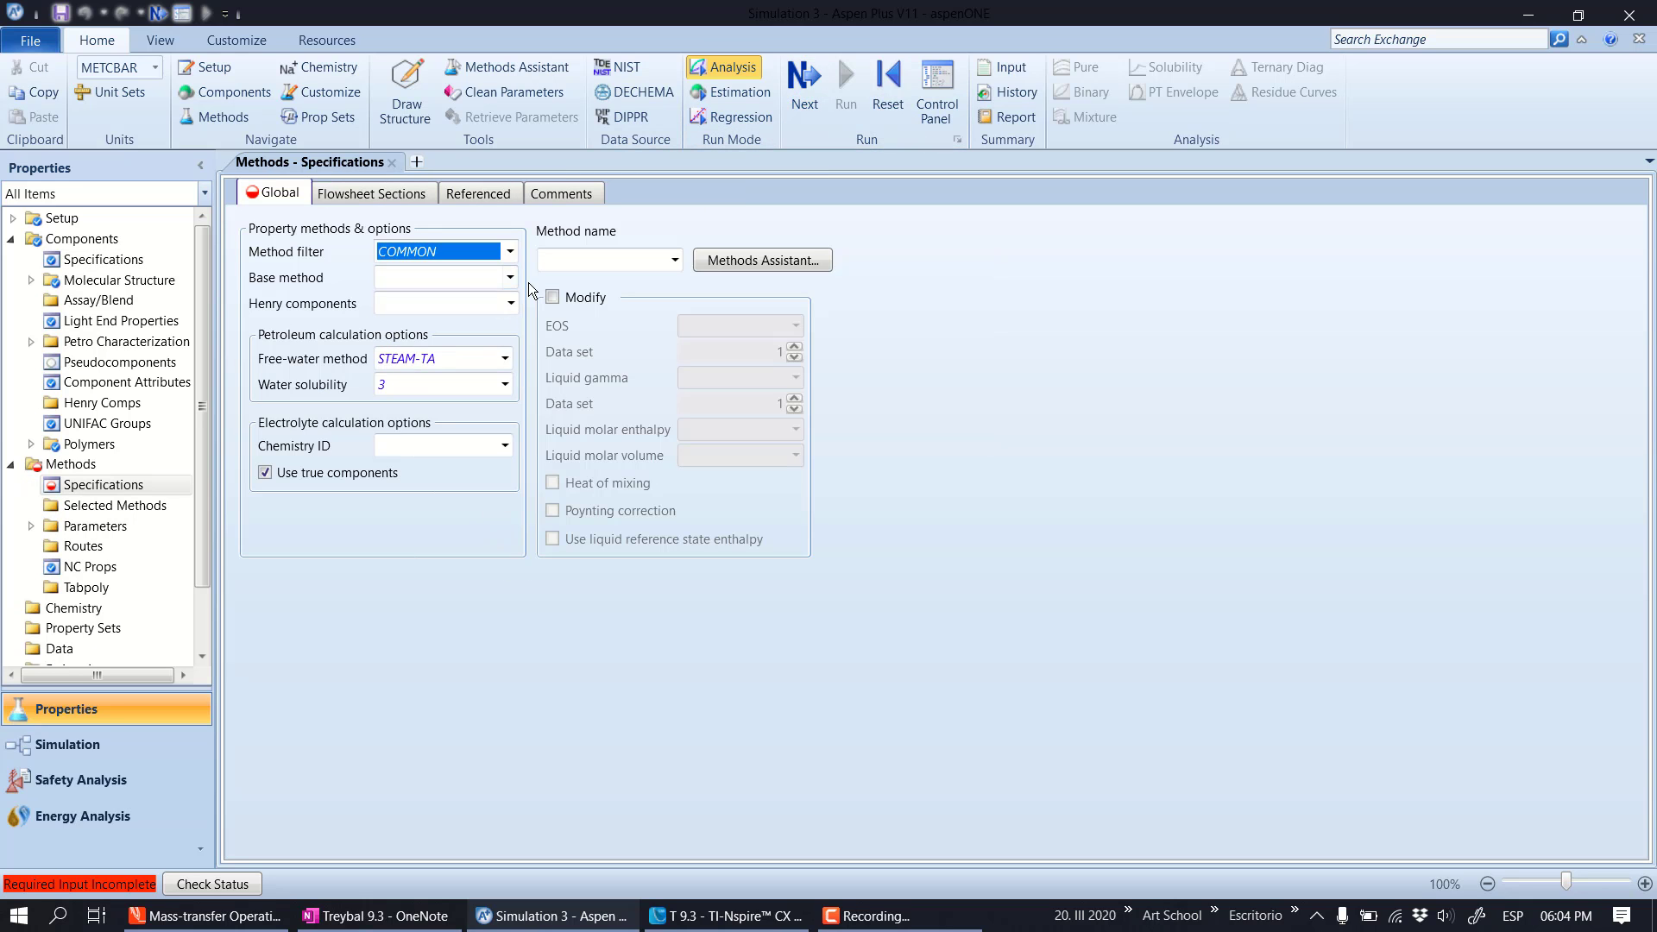
pyautogui.click(490, 64)
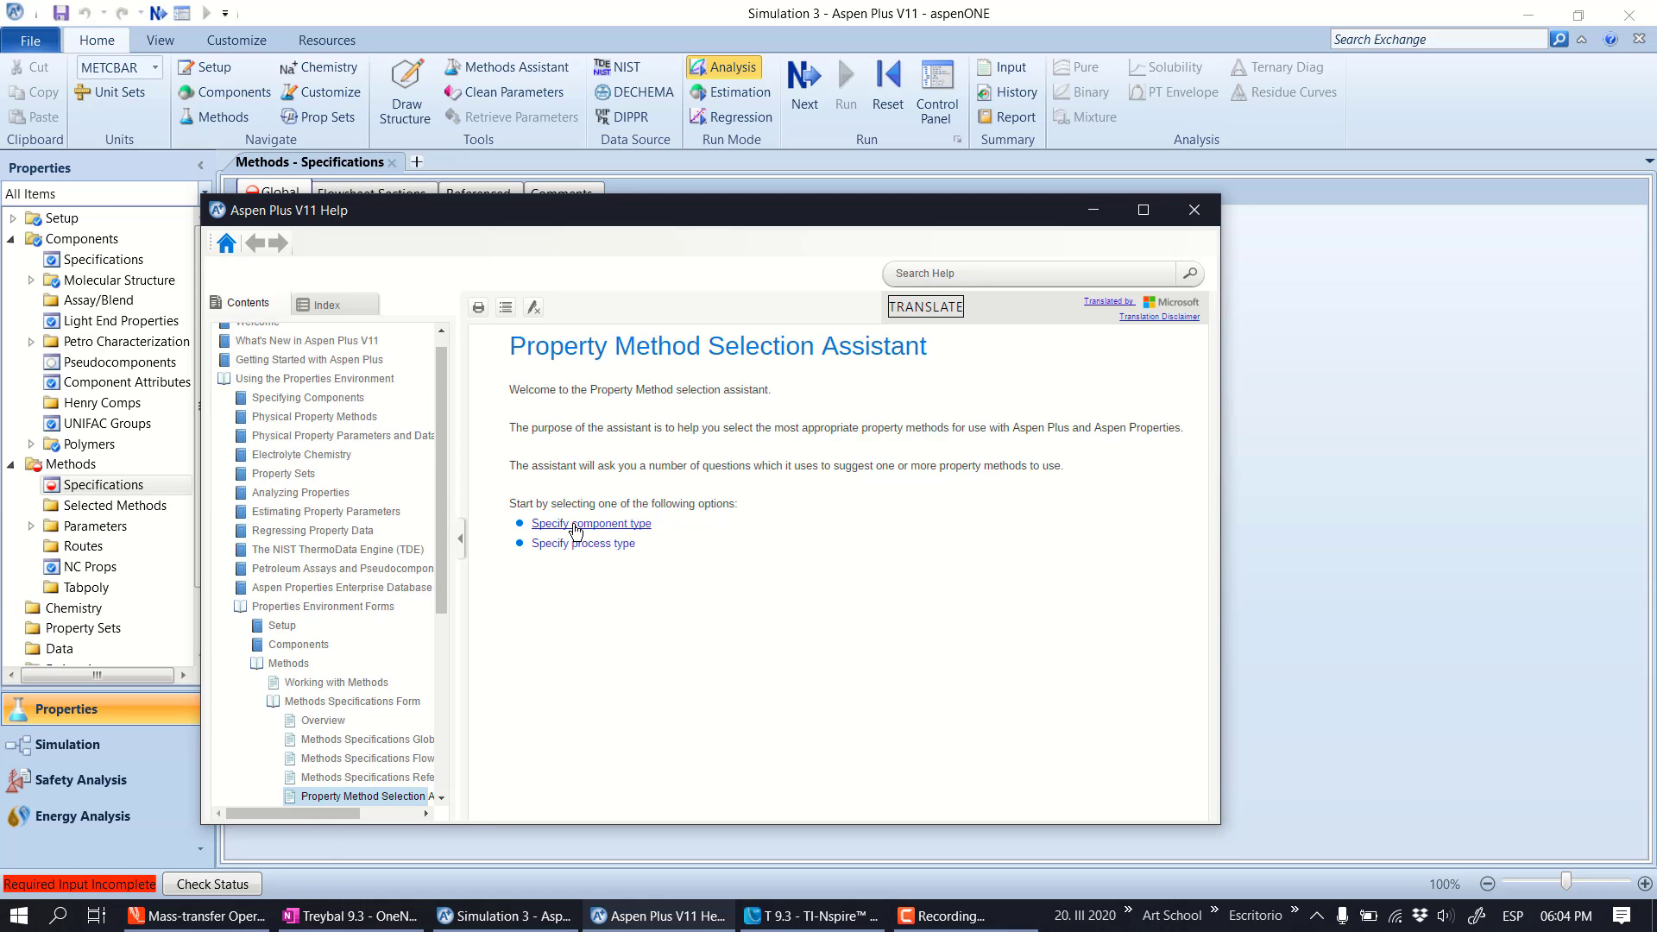
pyautogui.click(575, 524)
pyautogui.click(570, 429)
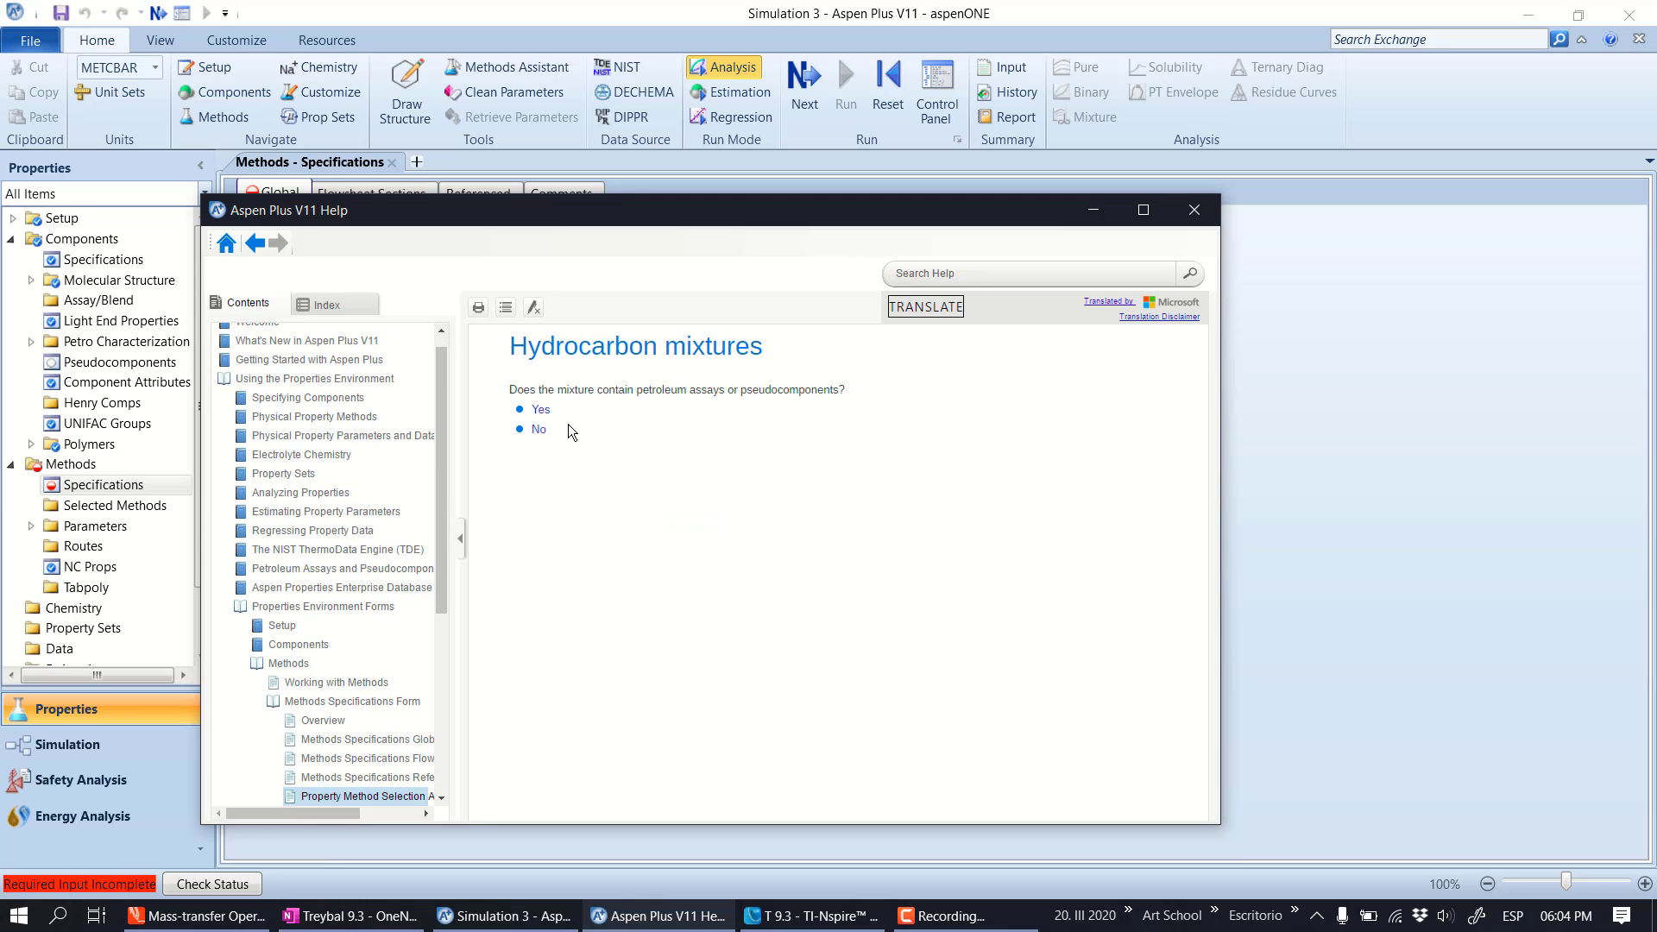
pyautogui.click(543, 428)
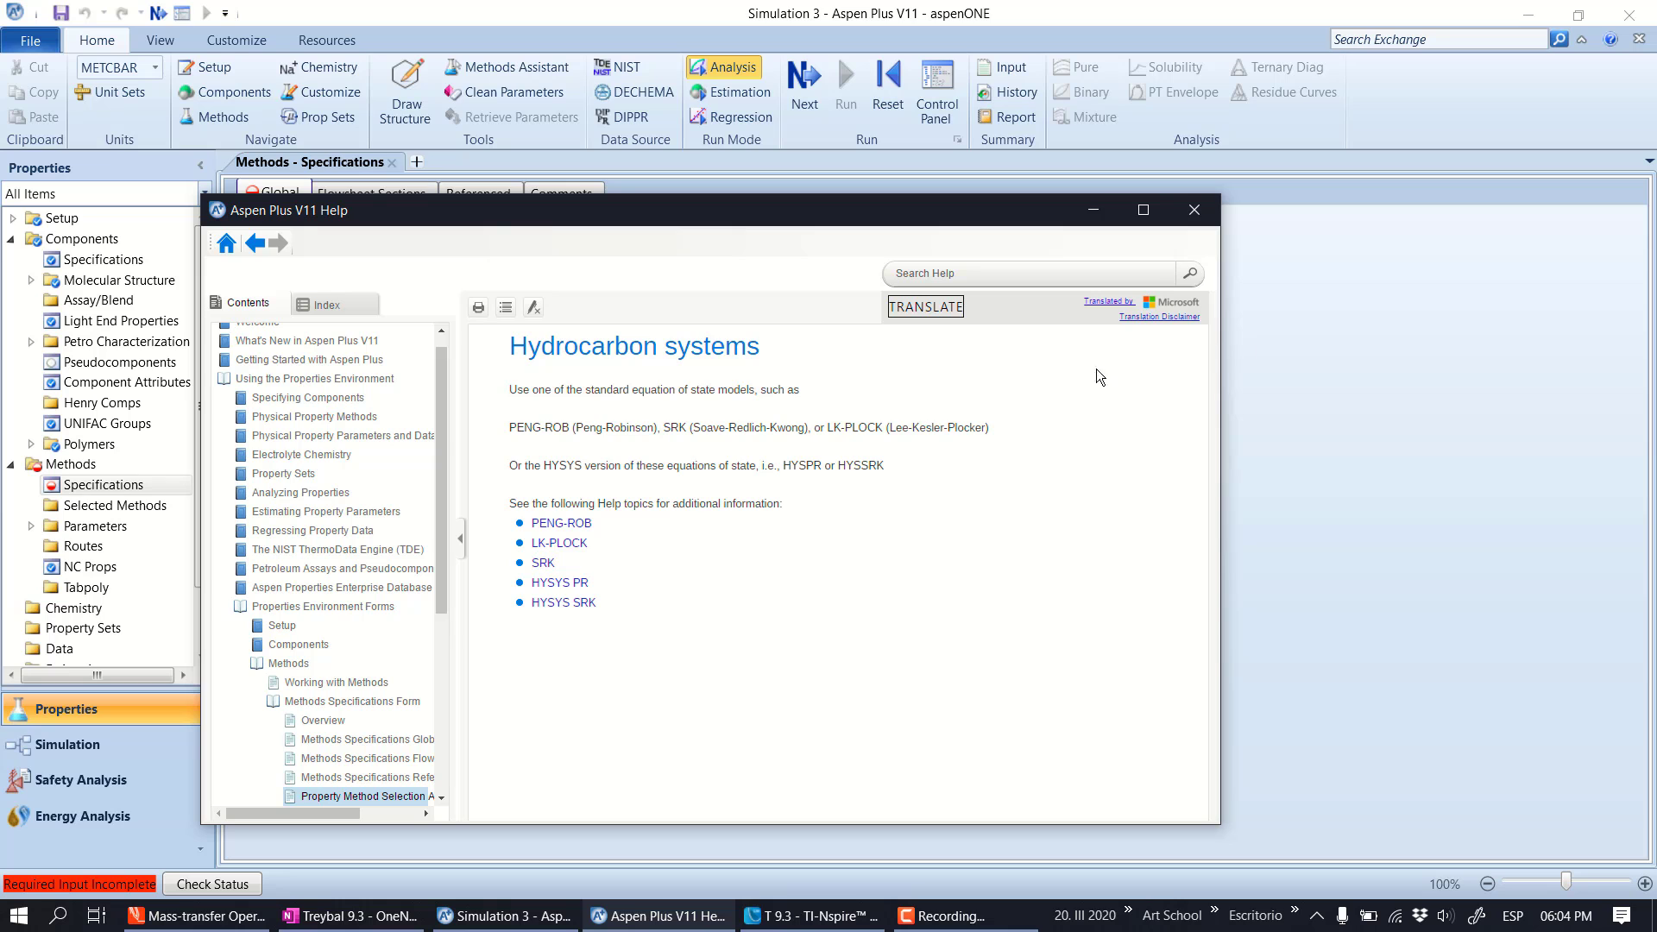
pyautogui.click(1194, 210)
# Set the base property method to SRK
pyautogui.click(510, 277)
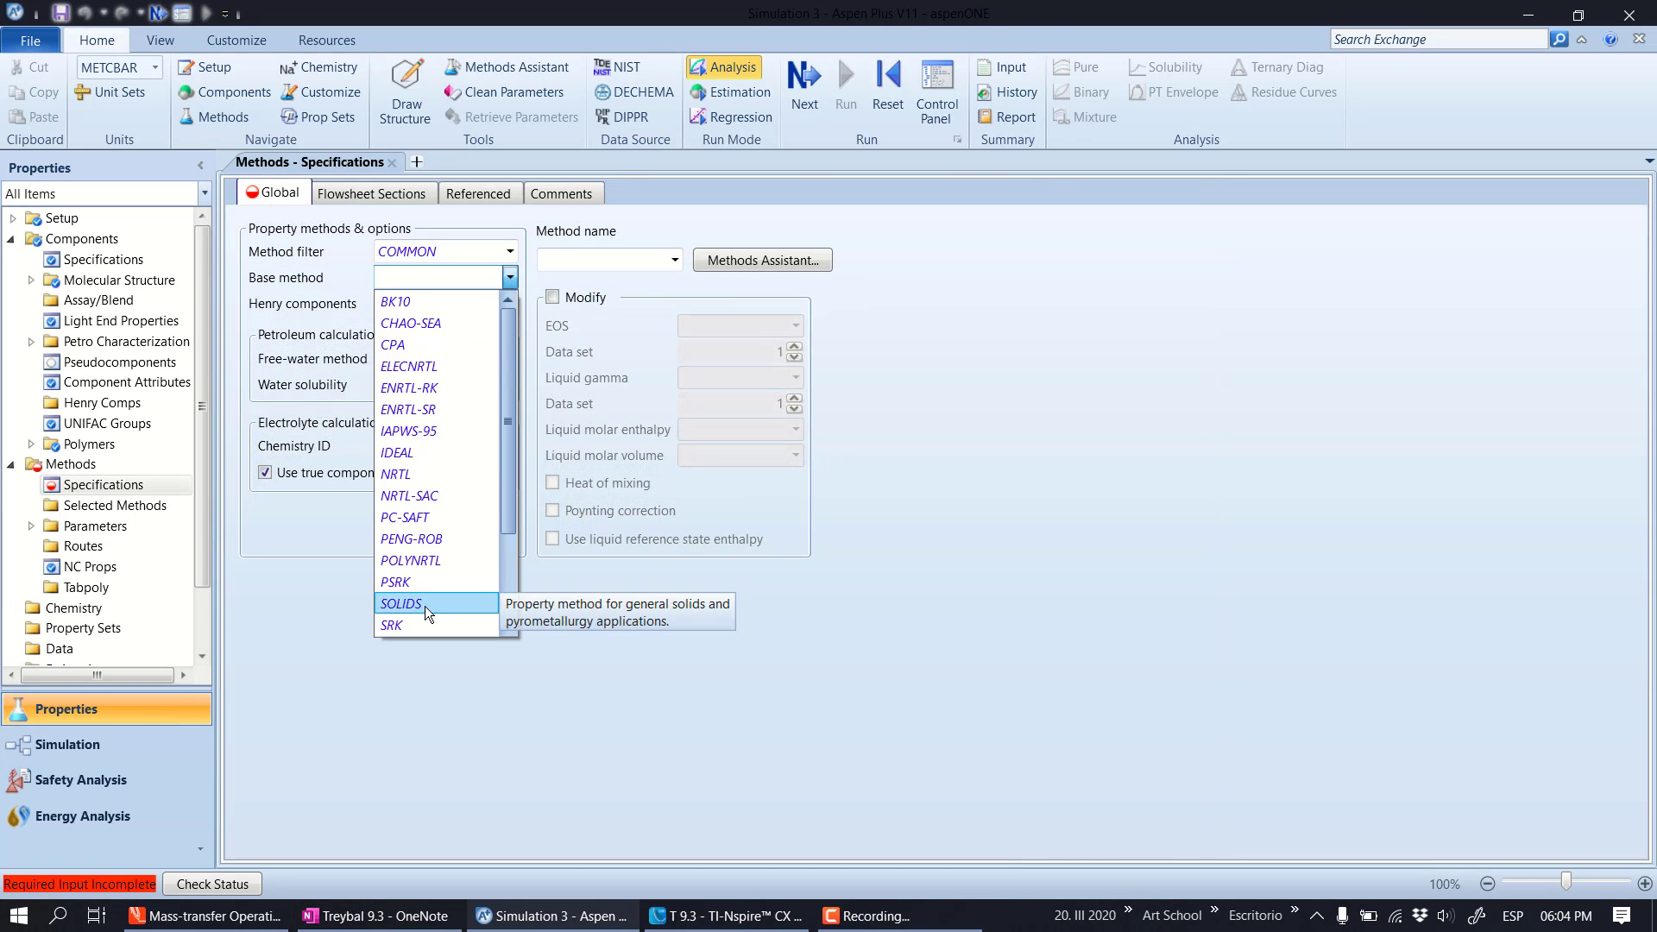
pyautogui.scroll(-2, 427, 587)
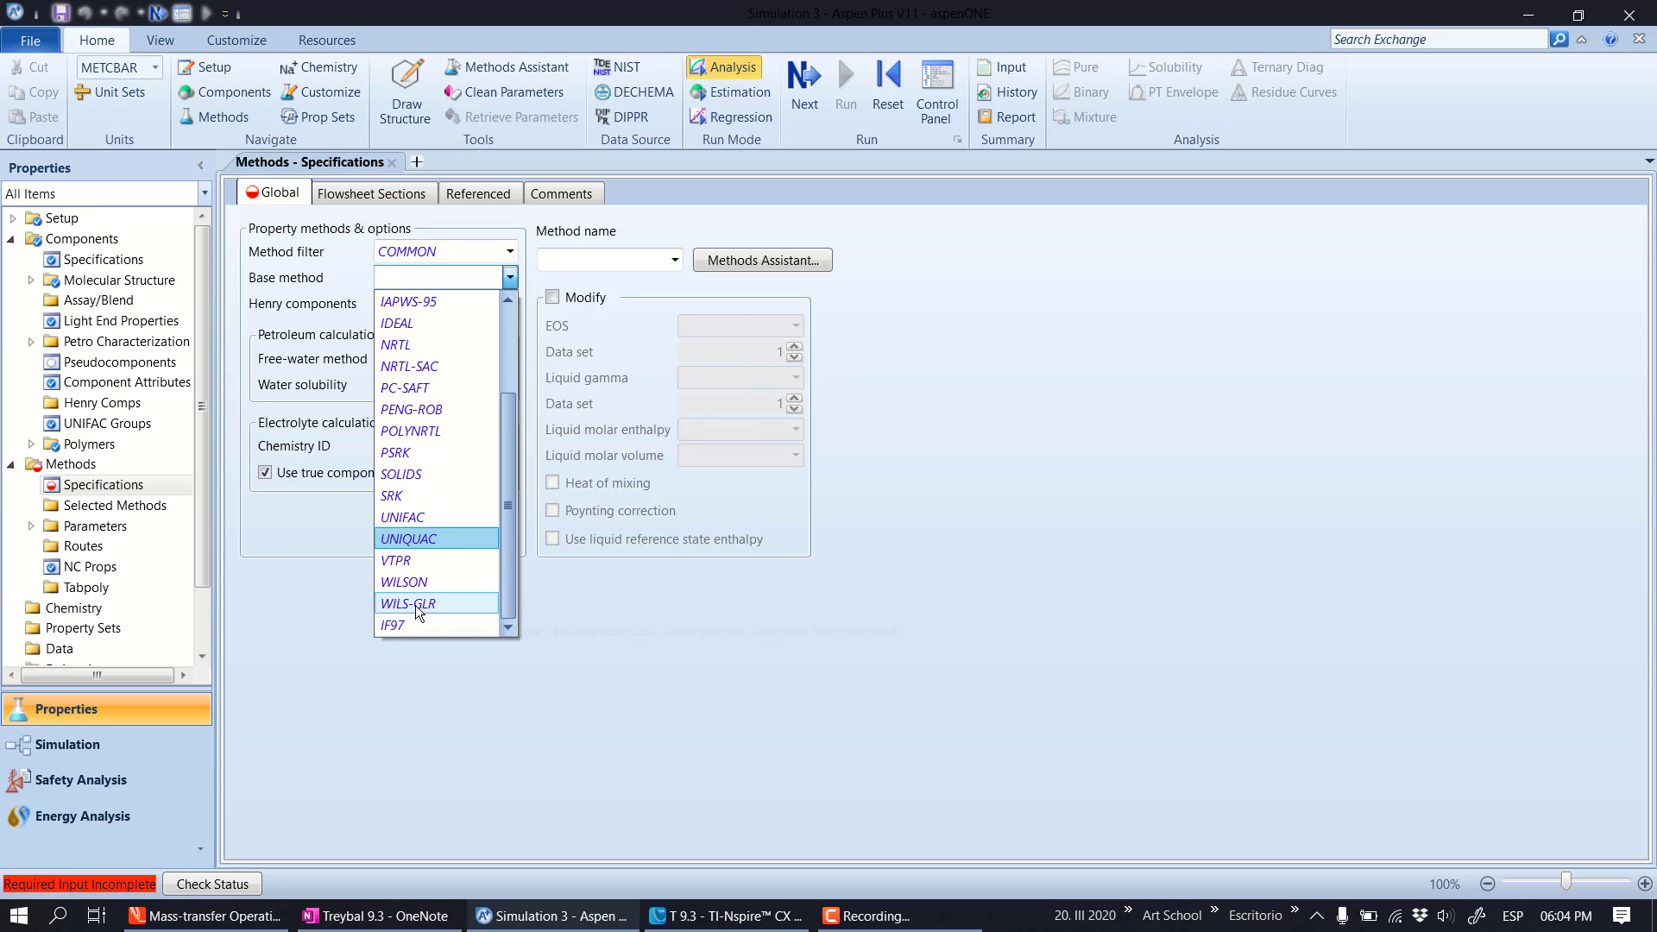
pyautogui.click(413, 497)
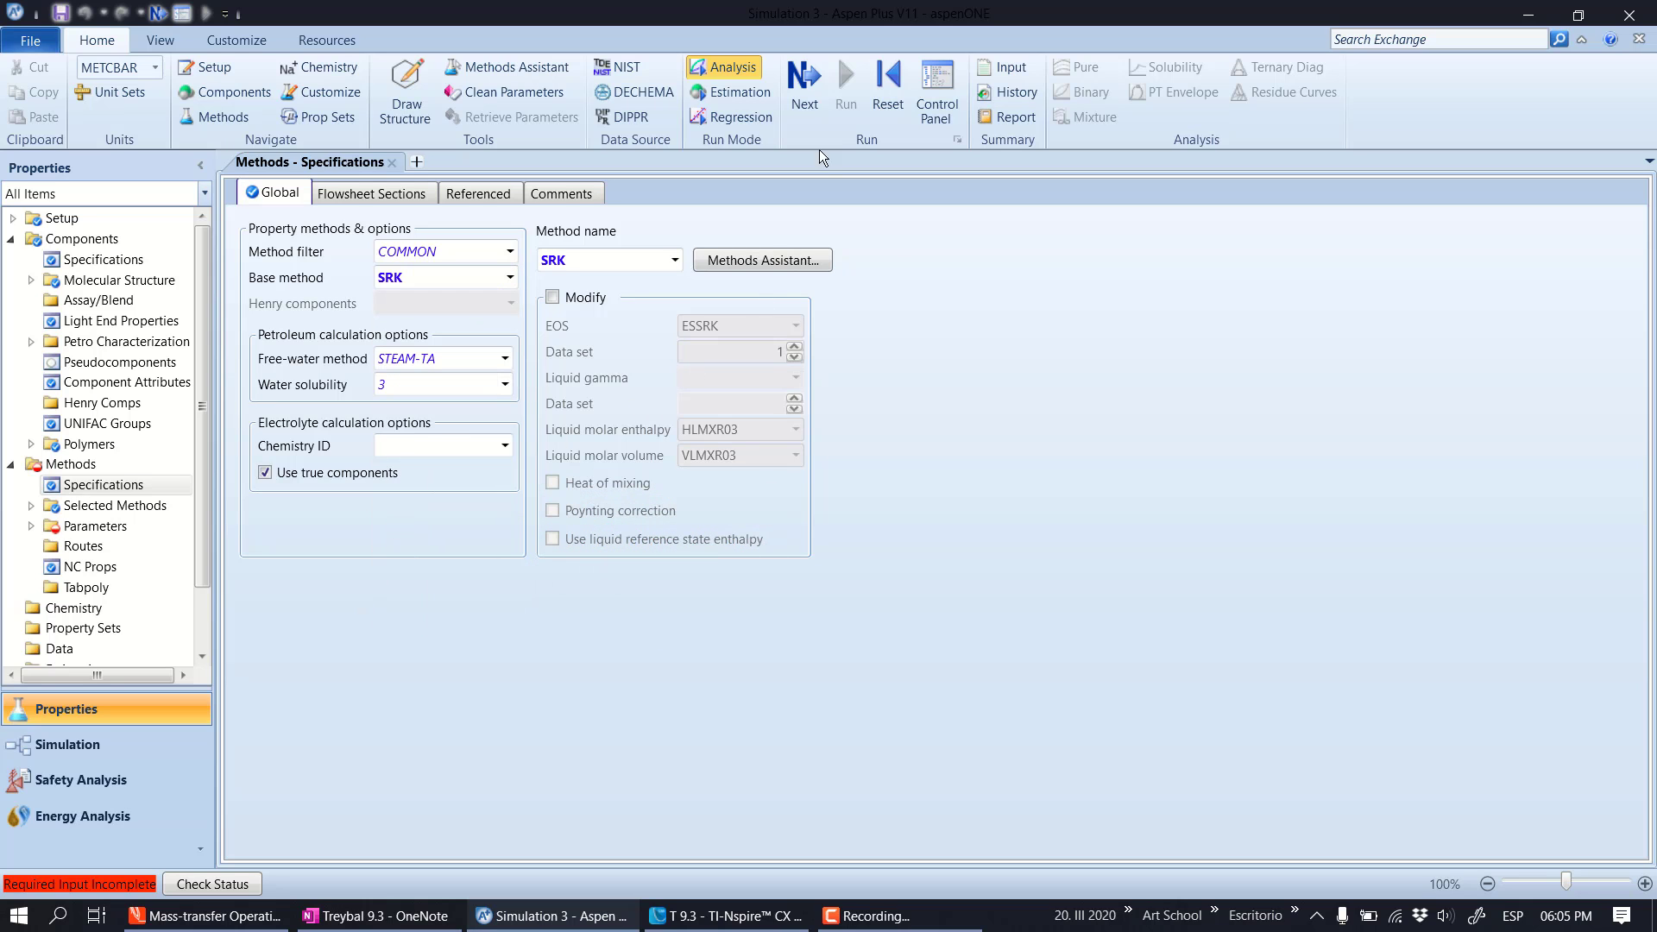
# Accept the SRK binary interaction parameters and go to the Simulation environment
pyautogui.click(796, 87)
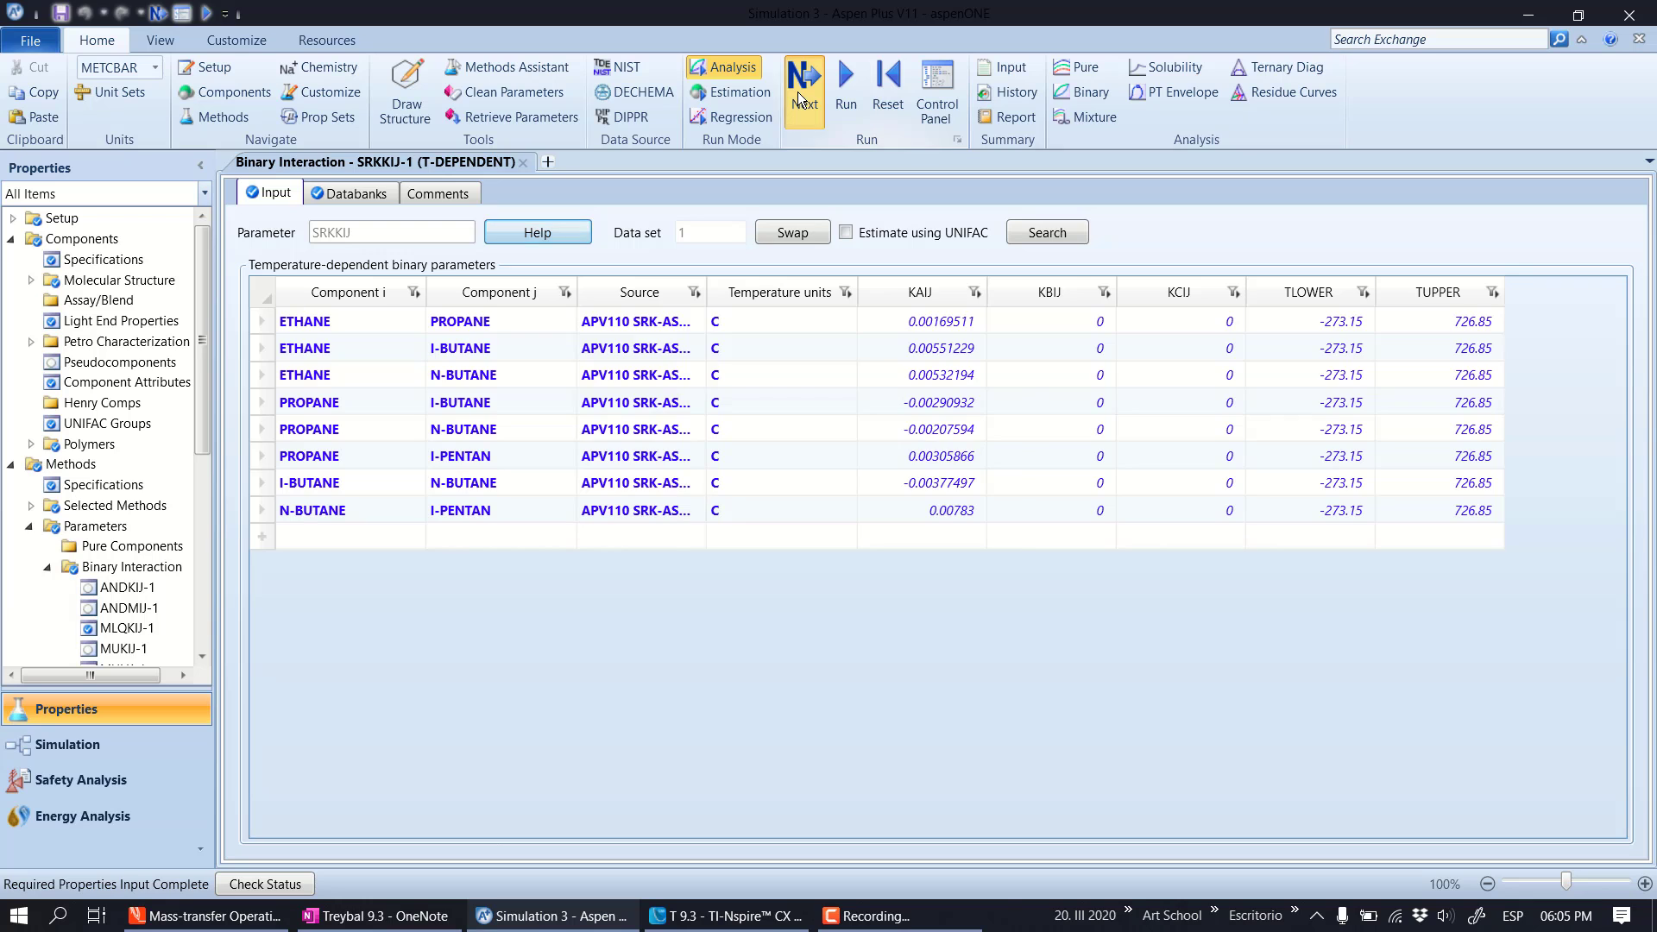
pyautogui.click(798, 92)
pyautogui.click(709, 498)
pyautogui.click(765, 544)
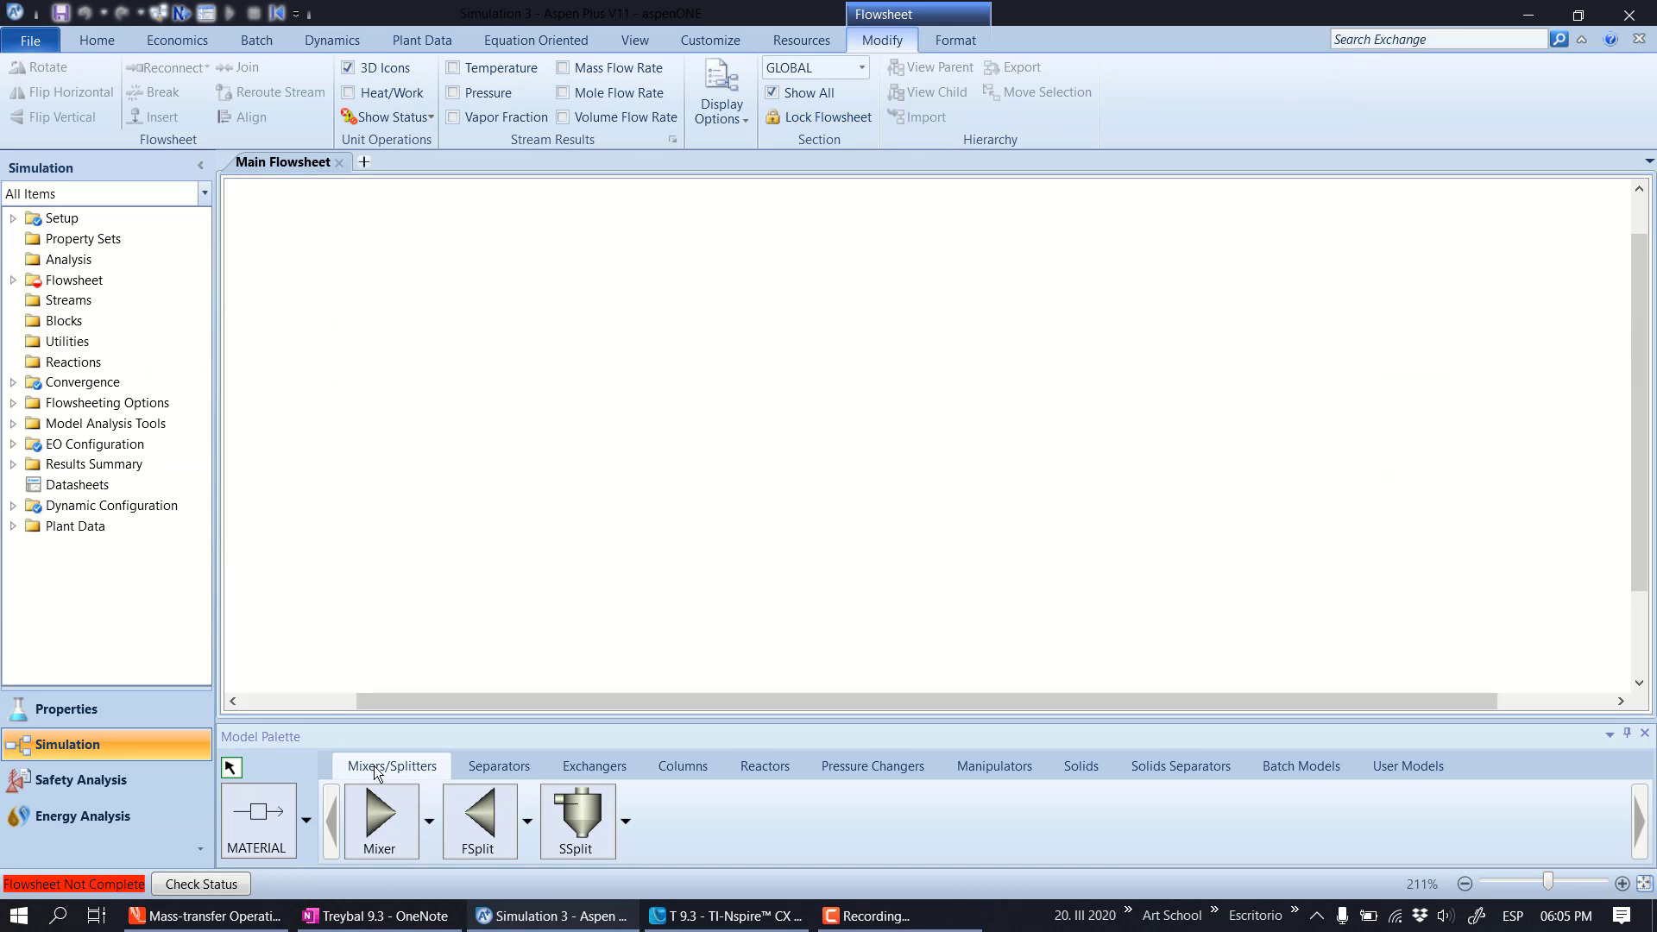
# Place a Flash2 separator block in the middle of the main flowsheet
pyautogui.click(496, 764)
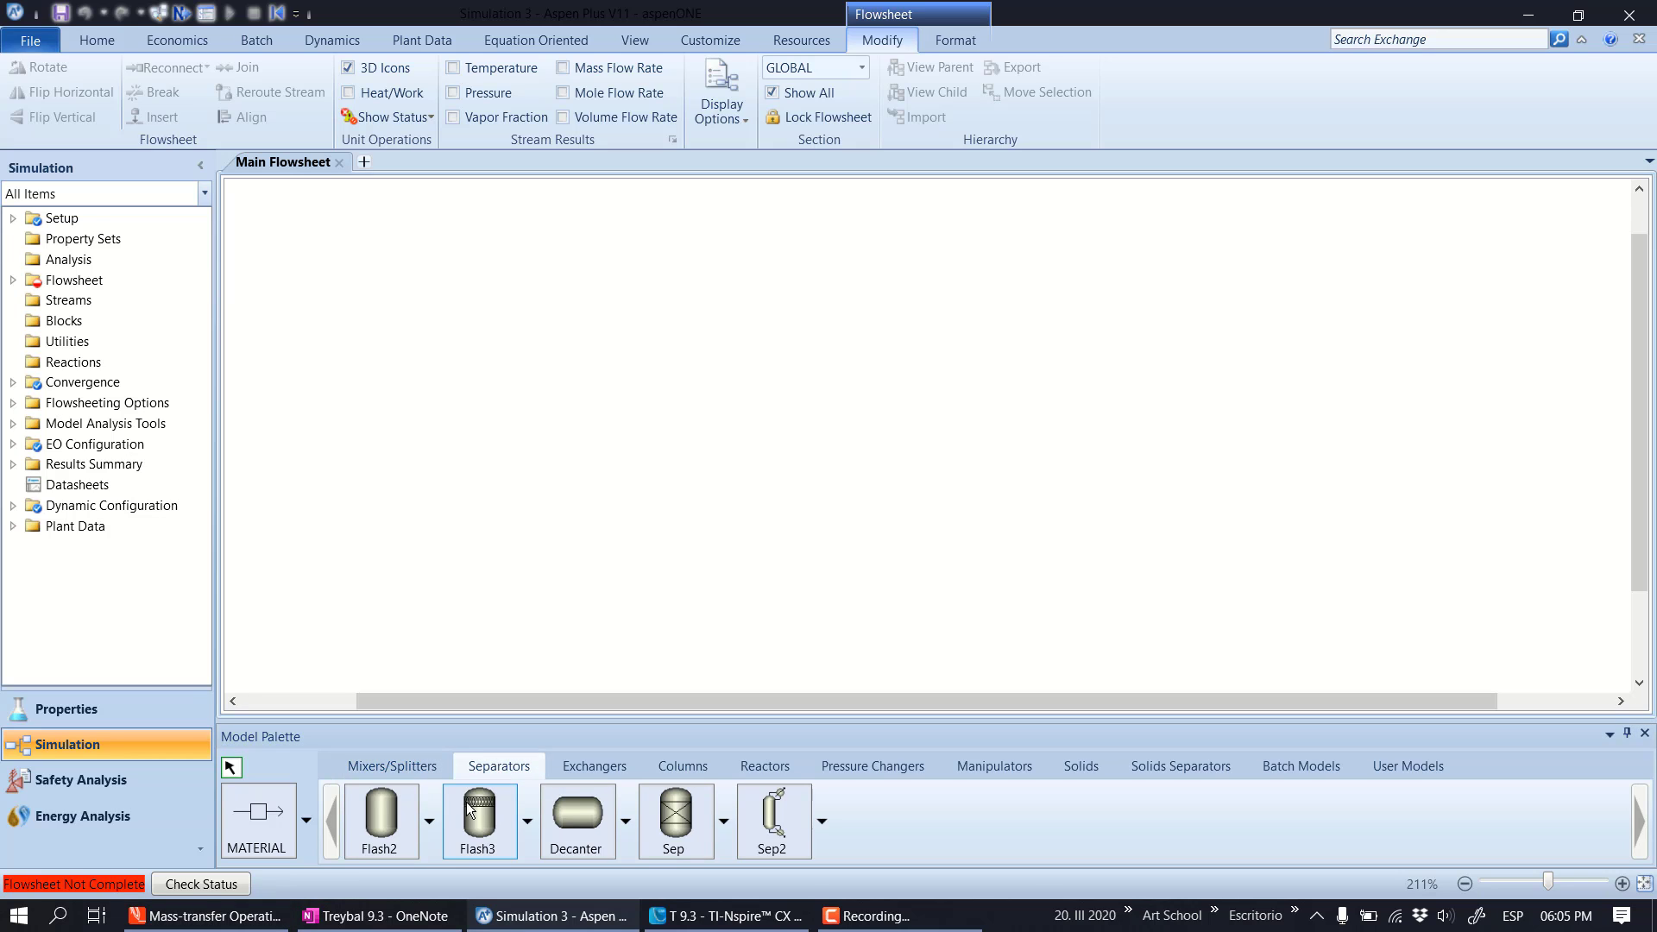
pyautogui.click(380, 813)
pyautogui.click(849, 438)
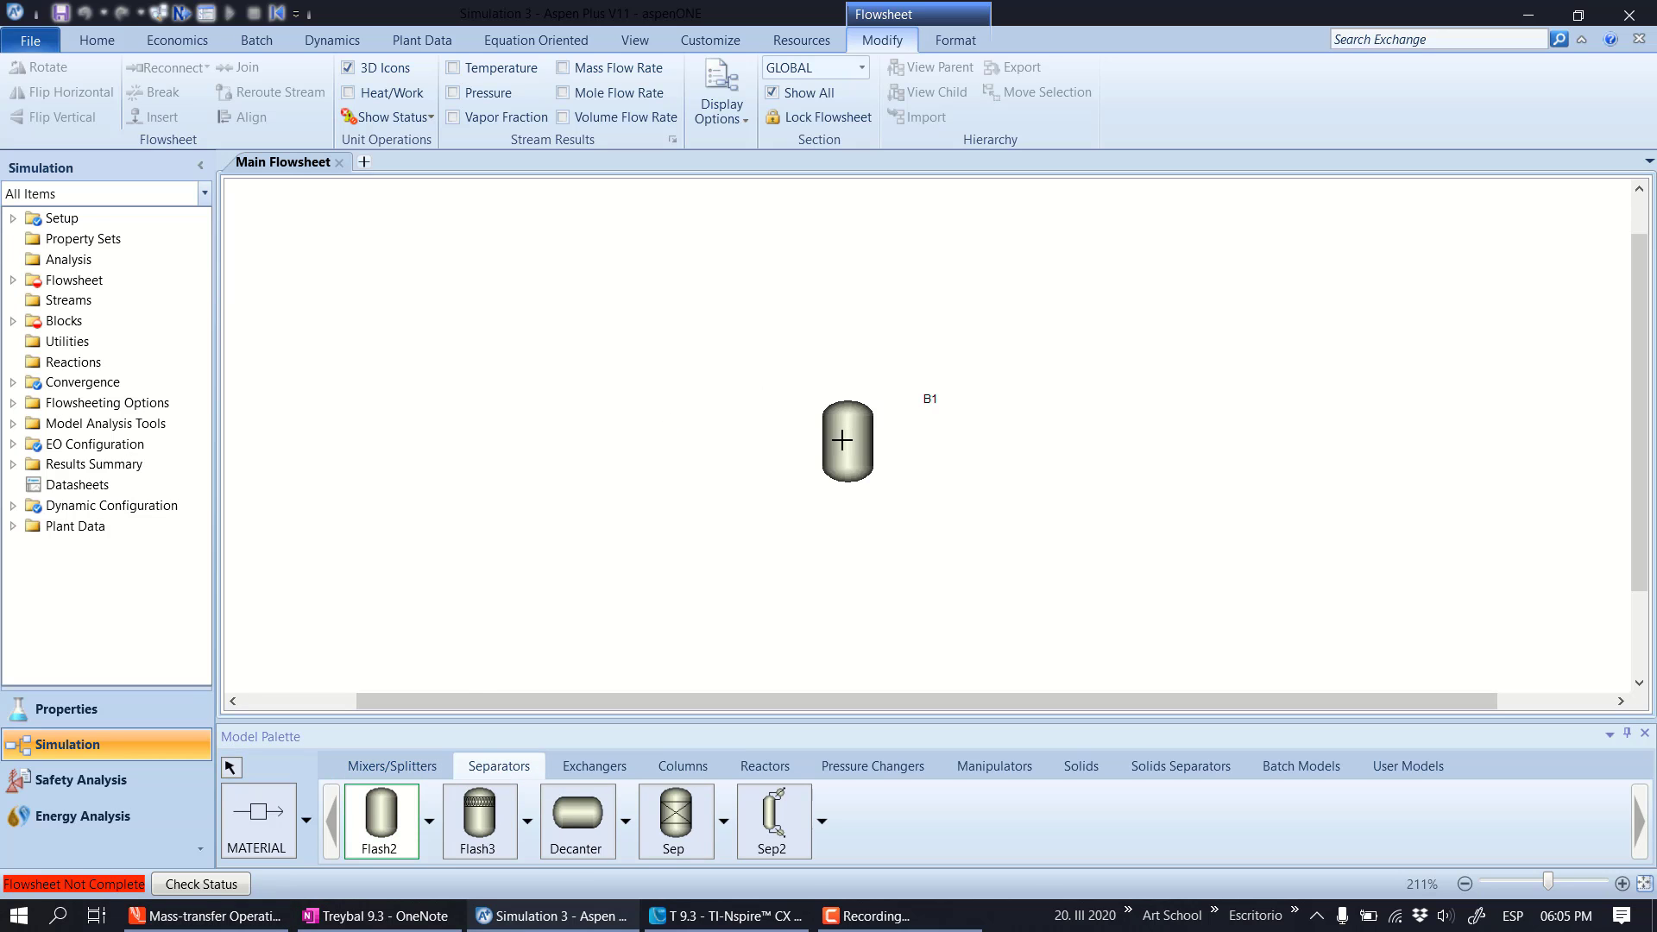
# Connect material streams to the Flash2 block: one feed inlet, one overhead vapor outlet and one bottom liquid outlet
pyautogui.click(258, 816)
pyautogui.click(707, 450)
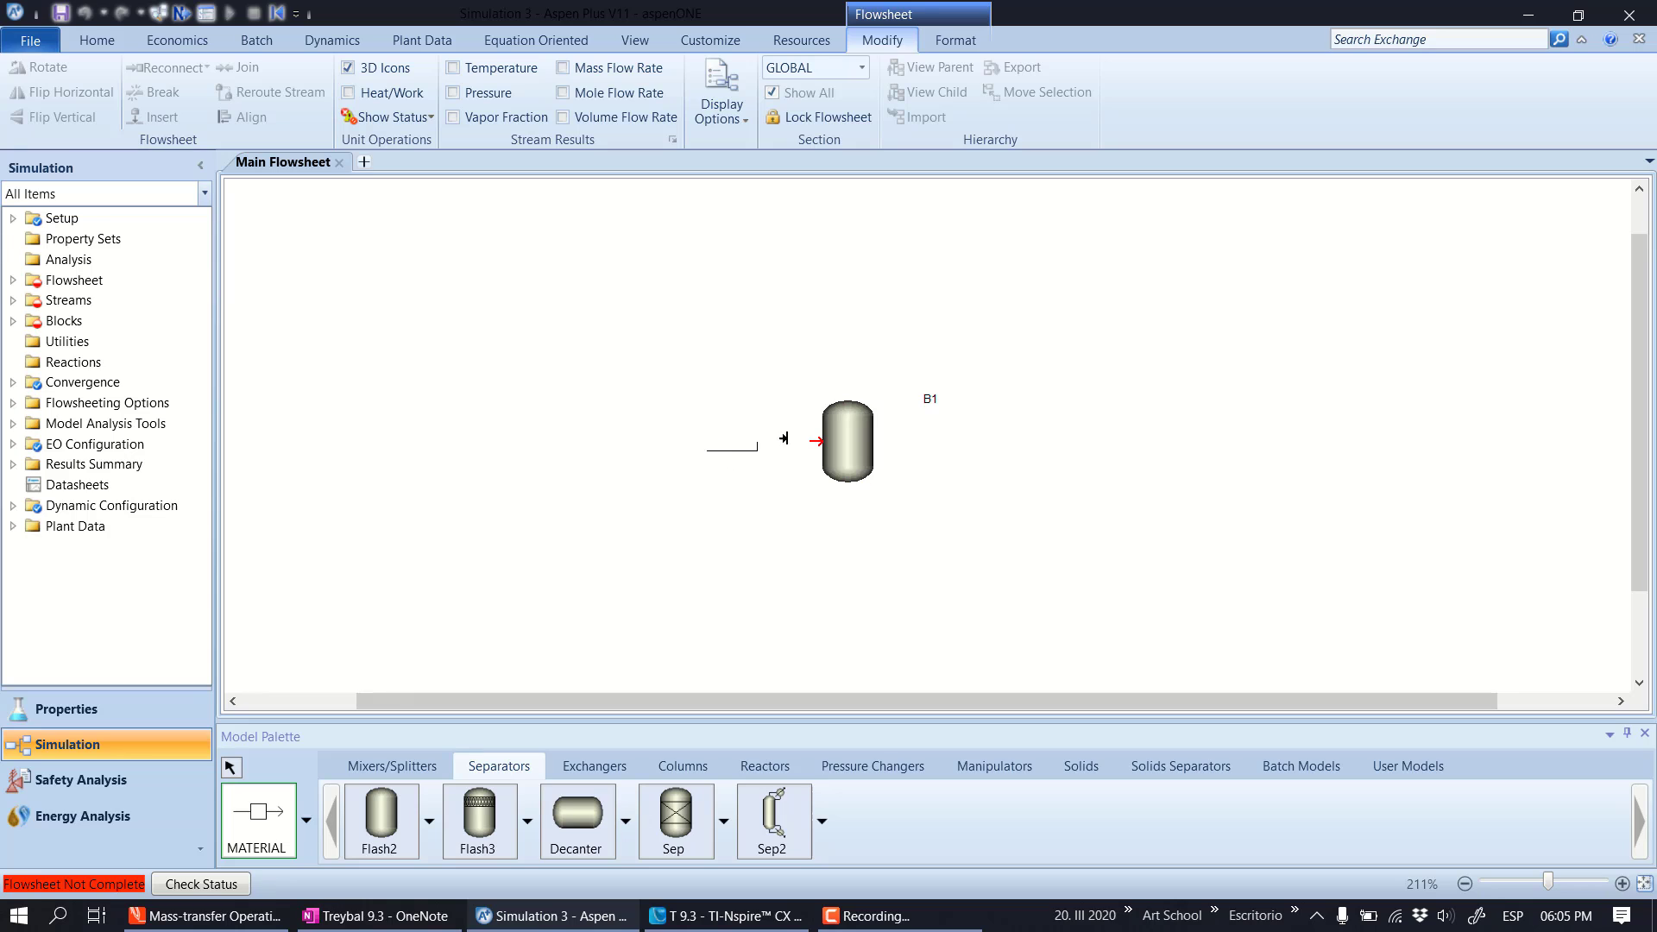
pyautogui.click(812, 440)
pyautogui.click(847, 395)
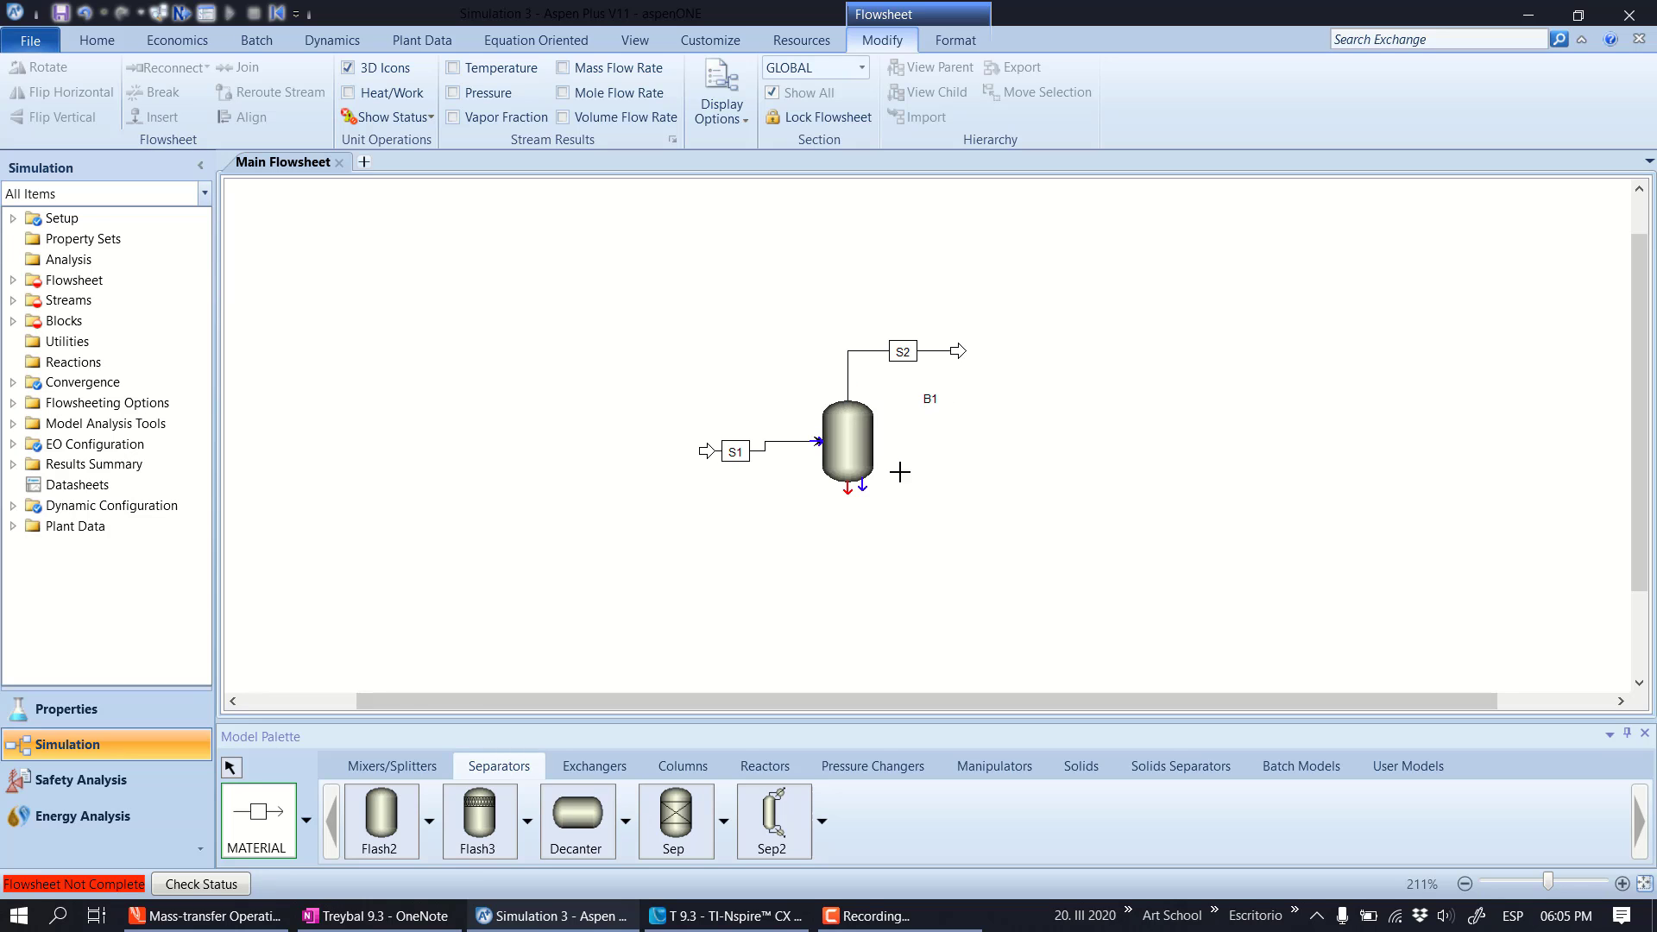
pyautogui.click(851, 495)
pyautogui.click(1000, 511)
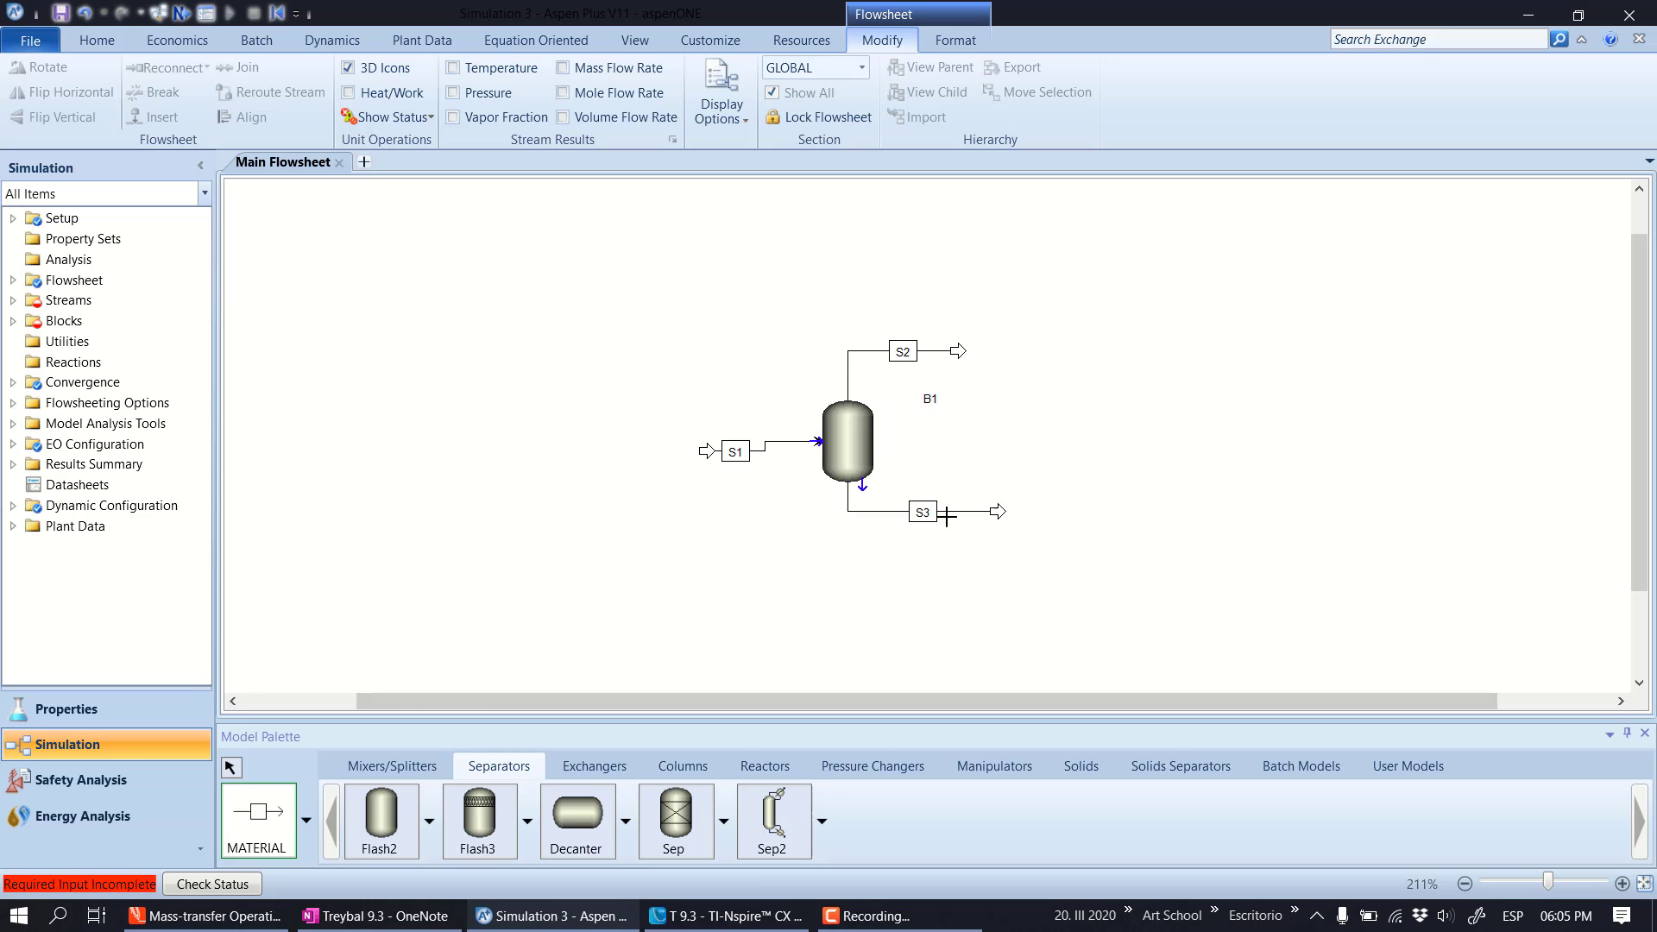
pyautogui.press('Escape')
# Rename the feed stream as F, the overhead vapor stream as V and the bottom liquid stream as L
pyautogui.doubleClick(736, 450)
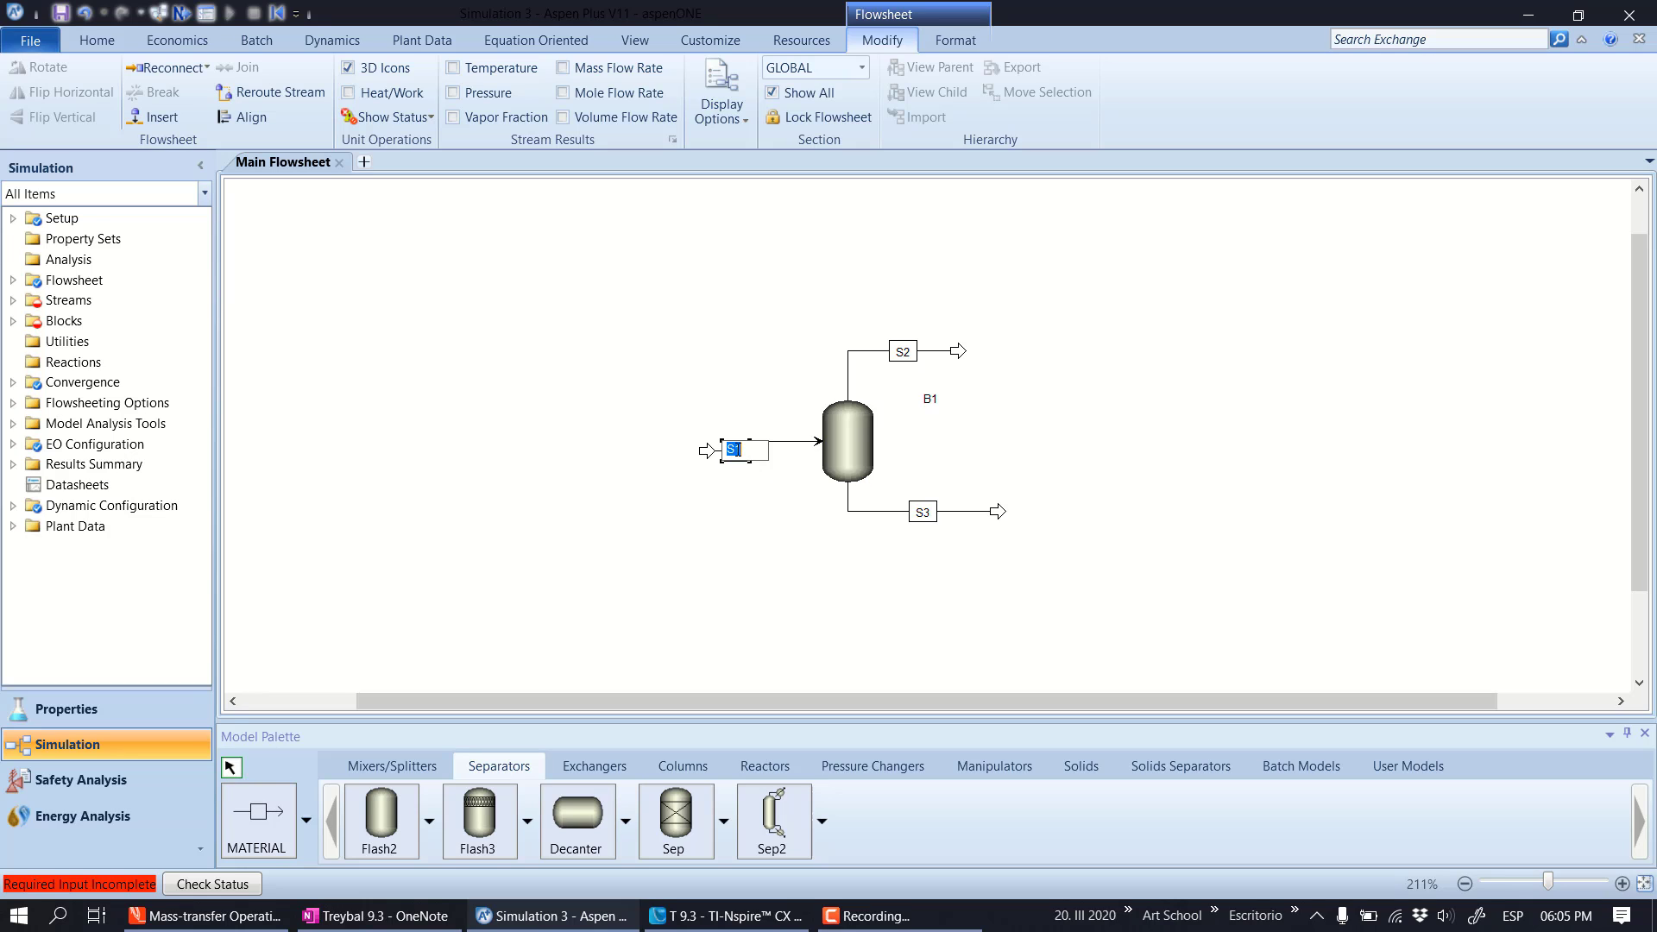
pyautogui.write('F')
pyautogui.doubleClick(903, 352)
pyautogui.write('B')
pyautogui.press('BackSpace')
pyautogui.write('V')
pyautogui.doubleClick(931, 515)
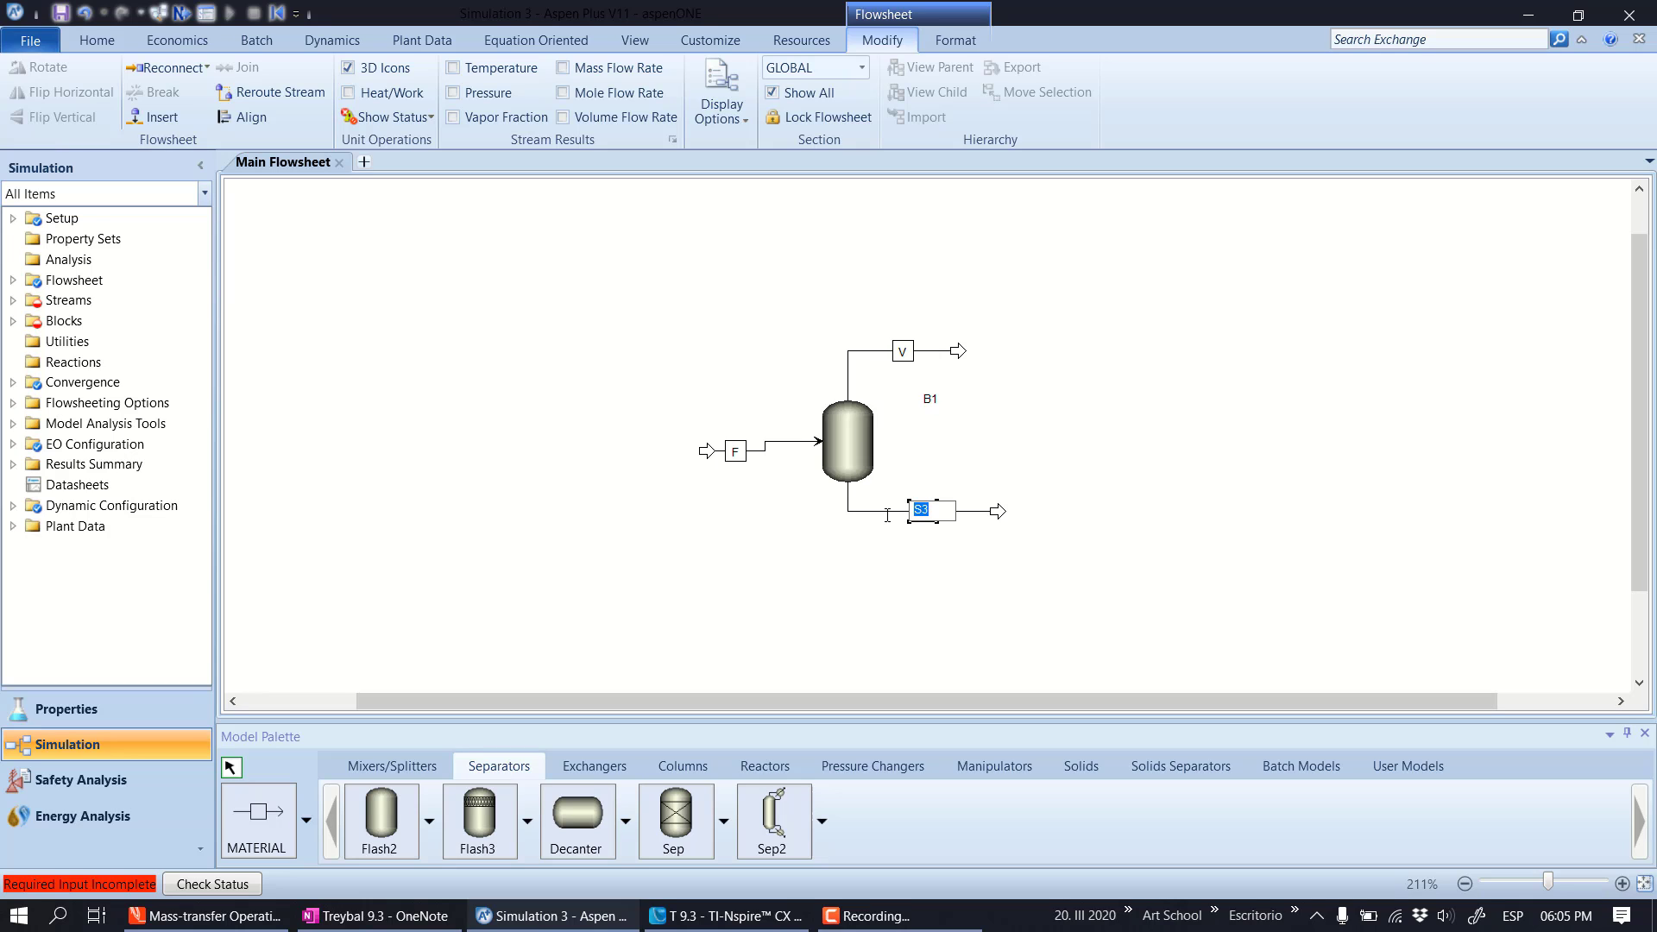
pyautogui.write('L')
pyautogui.click(823, 588)
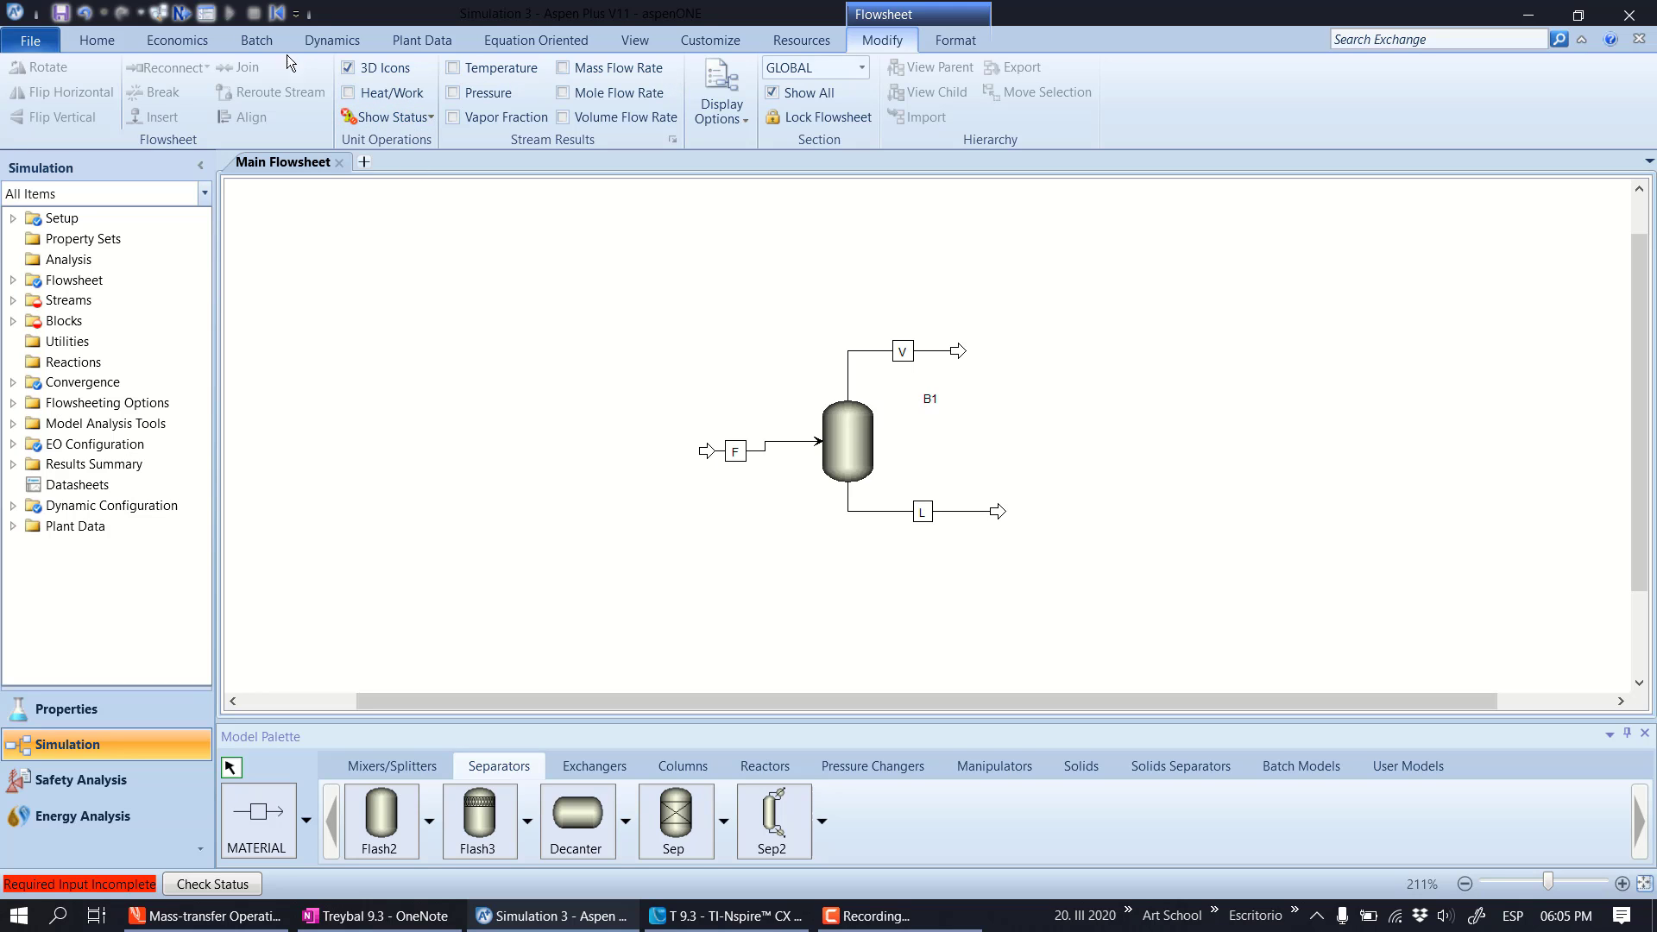
# Go to stream F's input and specify it by vapor fraction and pressure, with a vapor fraction of 0
pyautogui.click(183, 16)
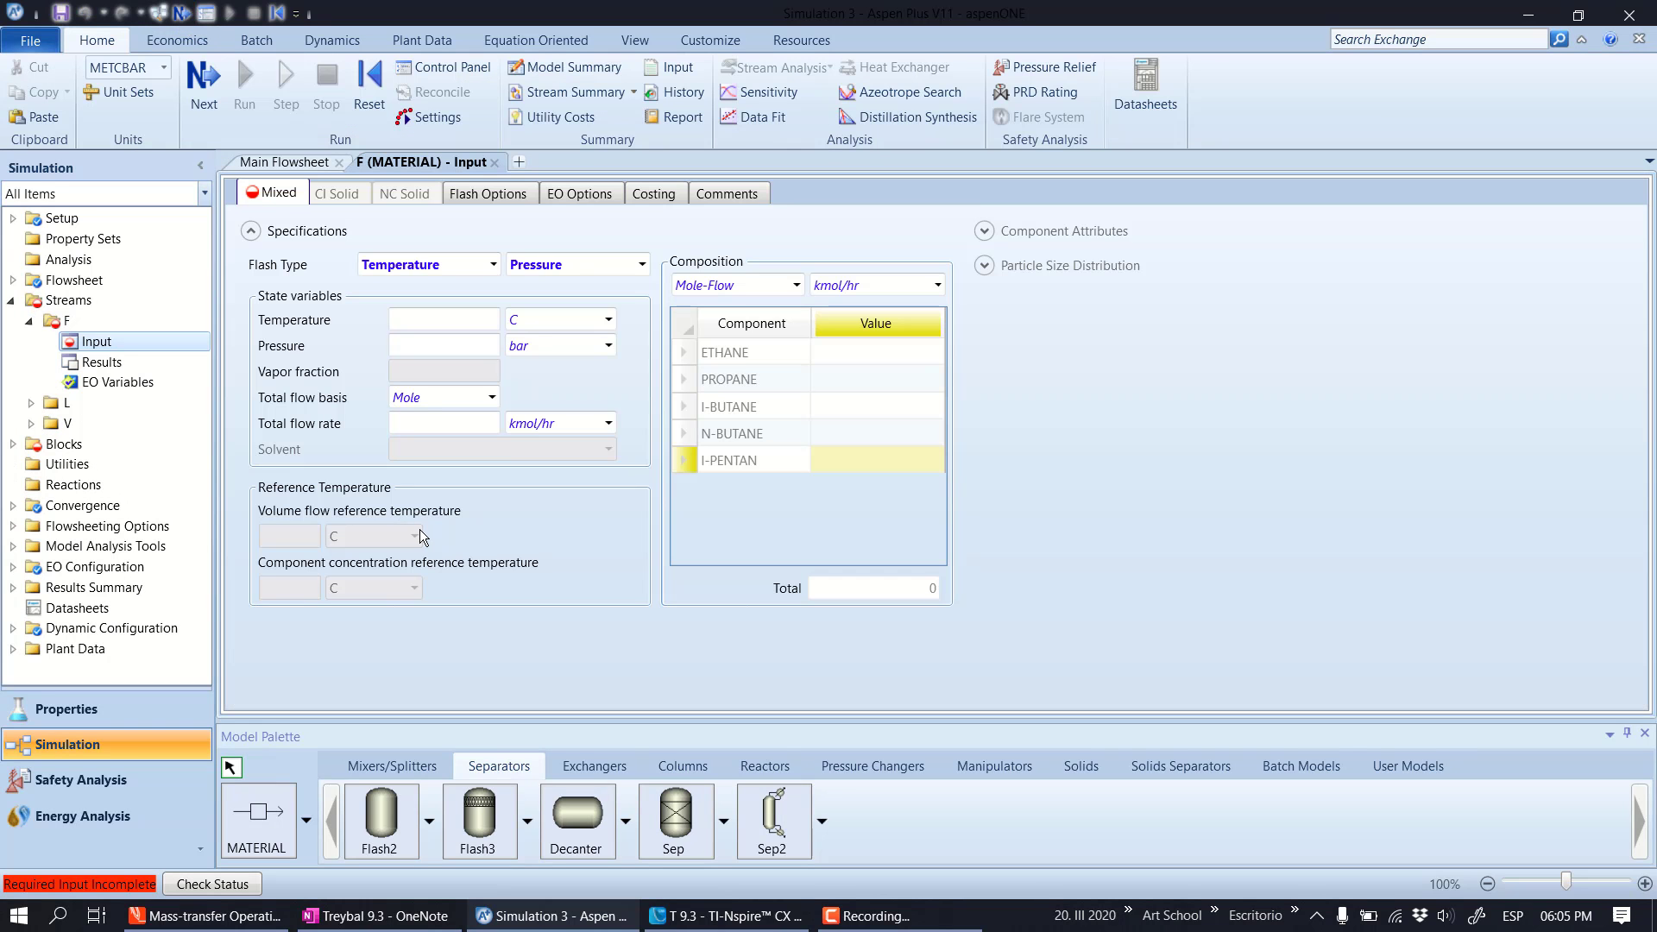
pyautogui.click(492, 266)
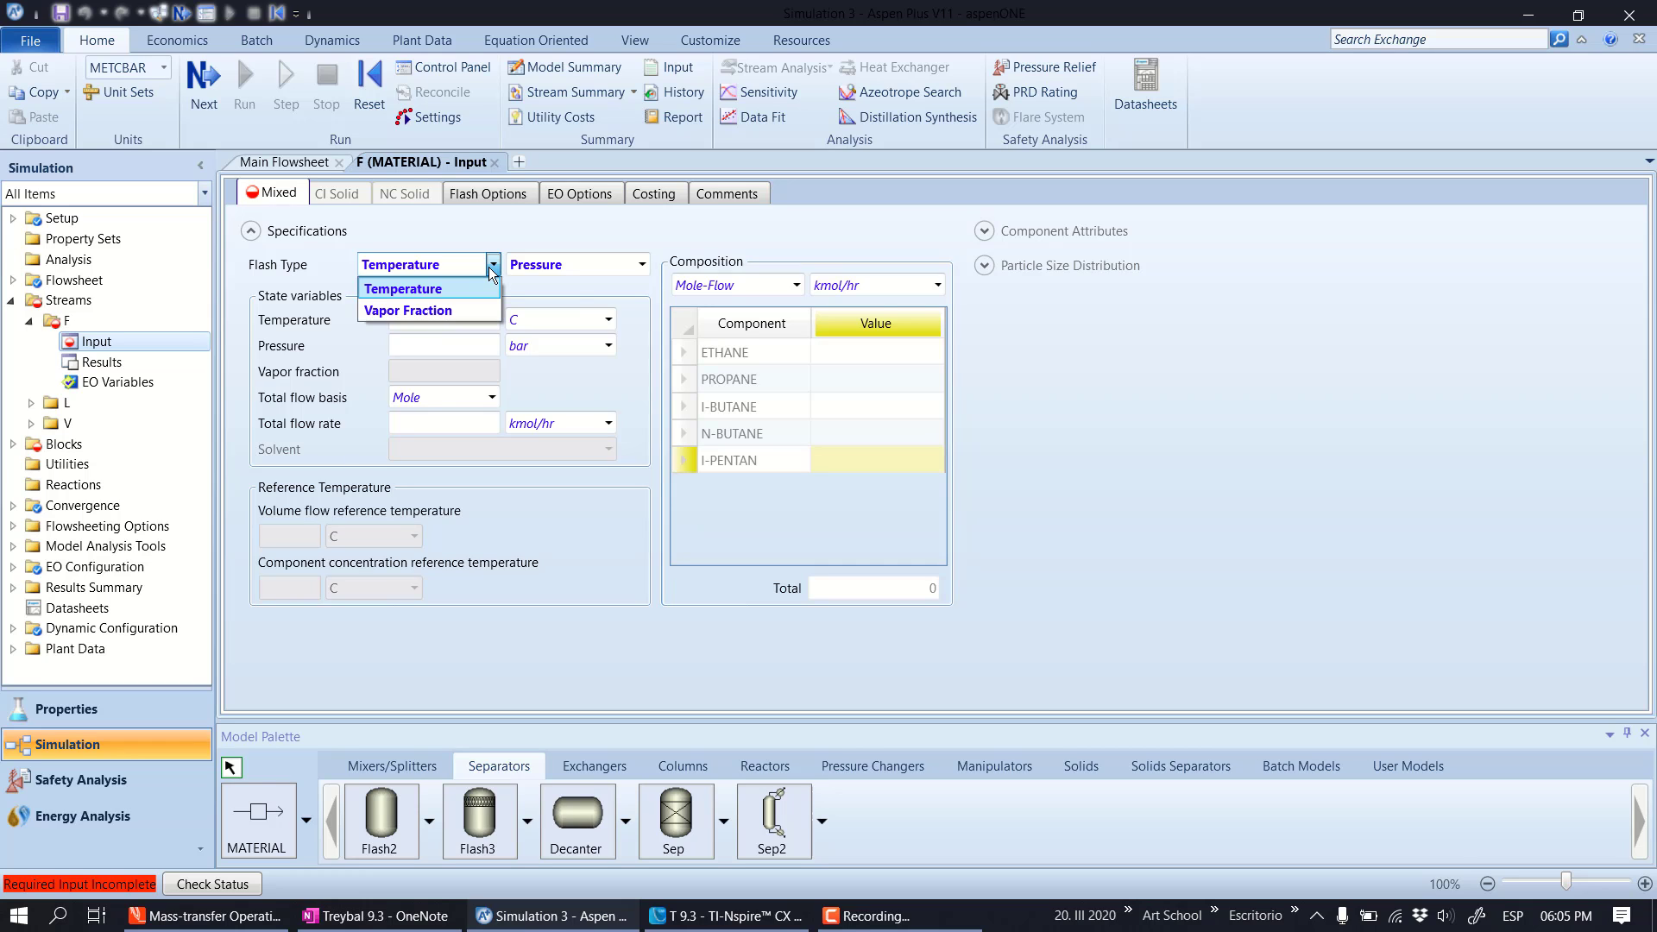
pyautogui.click(471, 310)
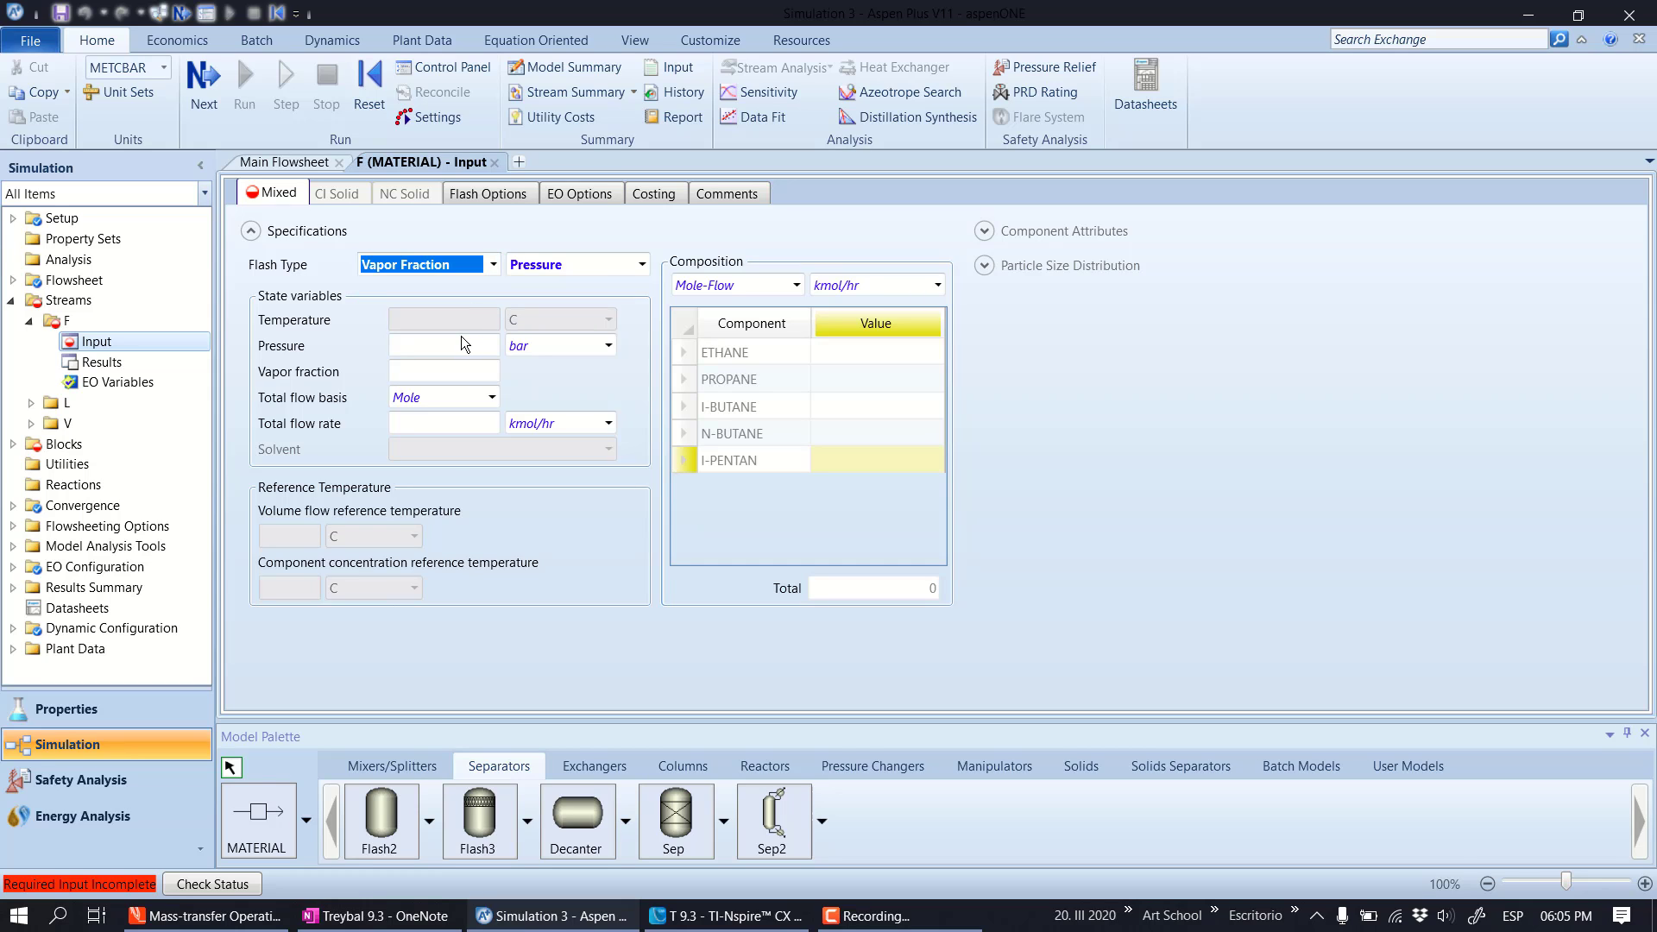
pyautogui.click(465, 375)
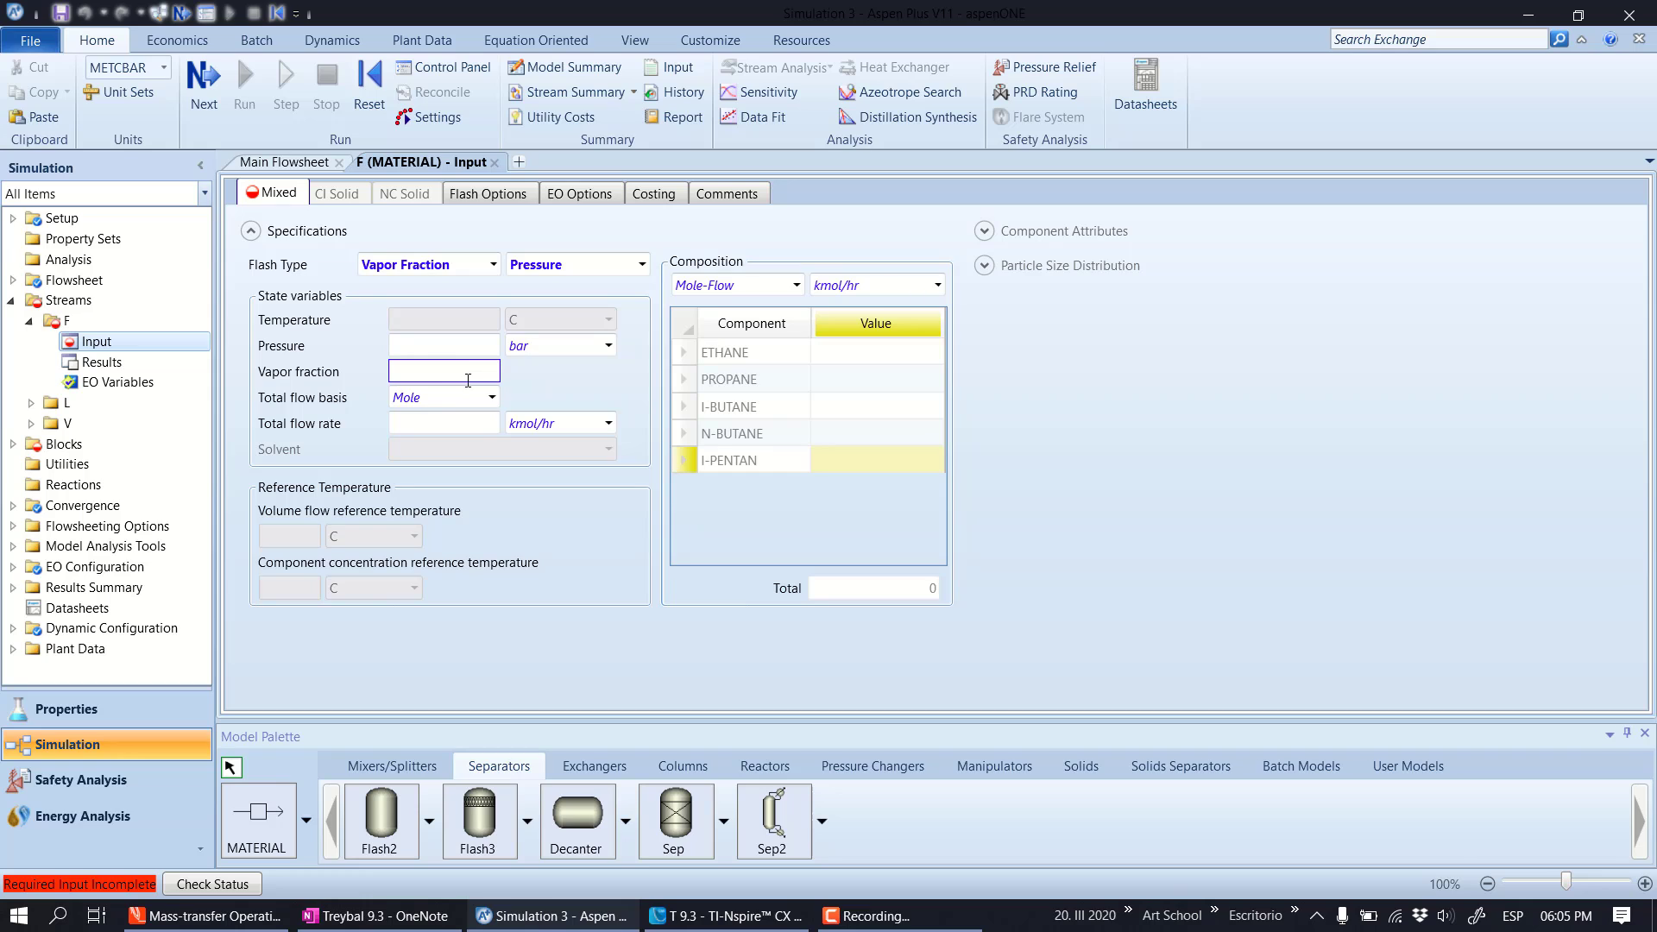
pyautogui.write('0')
pyautogui.press('Return')
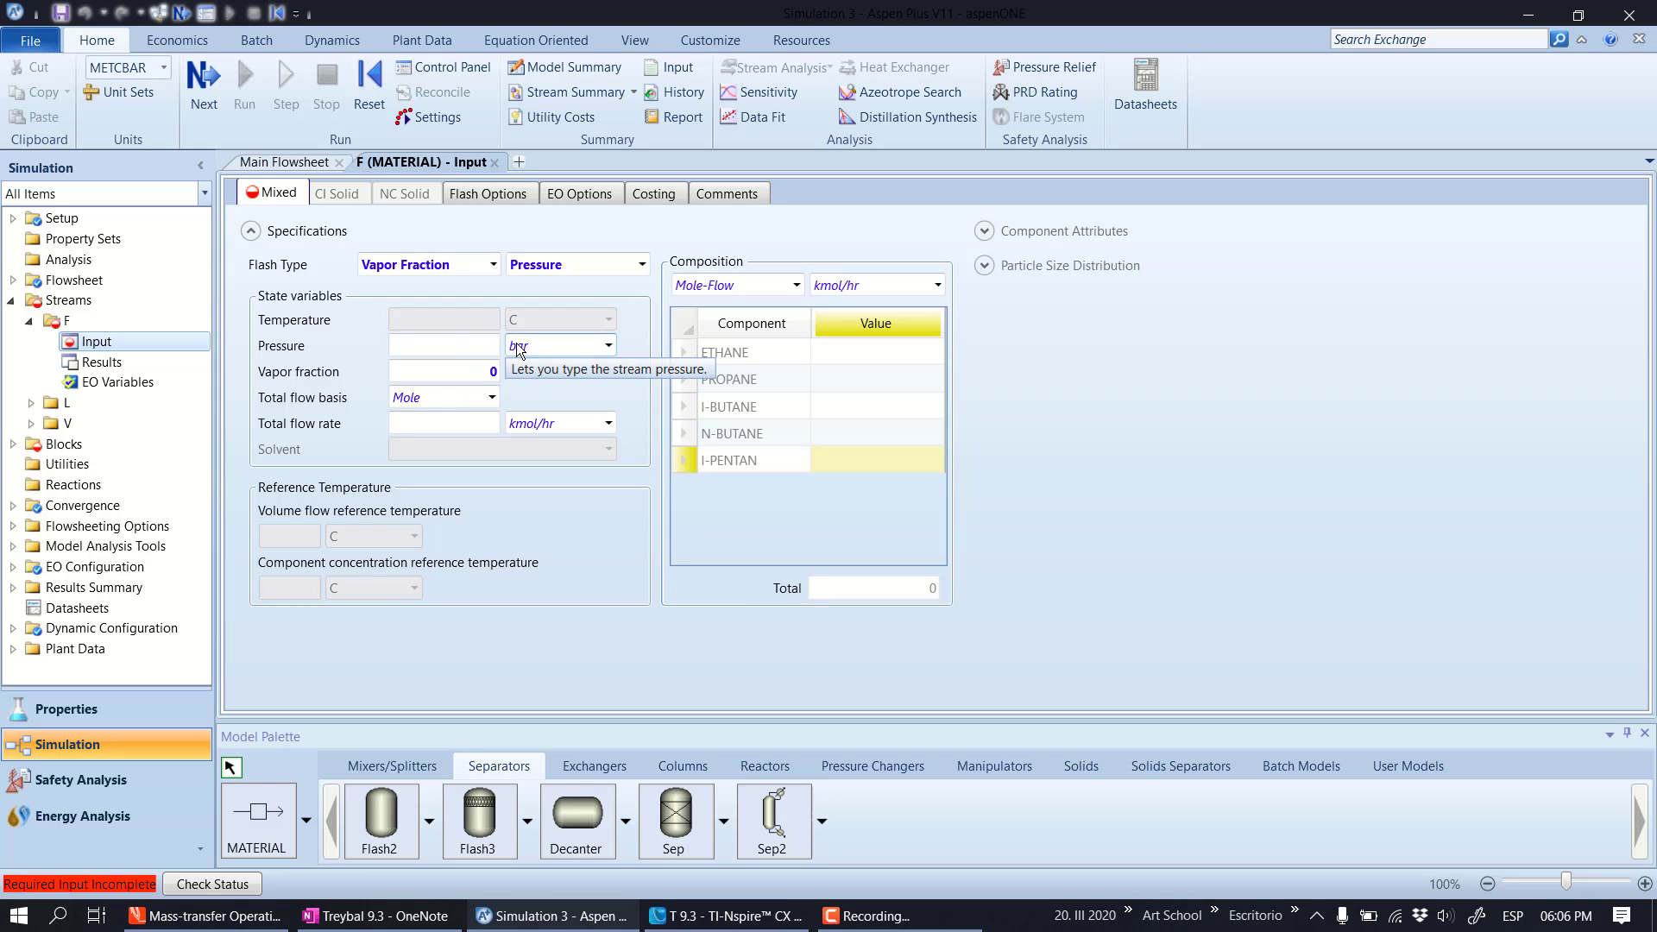
# Set stream F's pressure to 145 psia
pyautogui.click(554, 269)
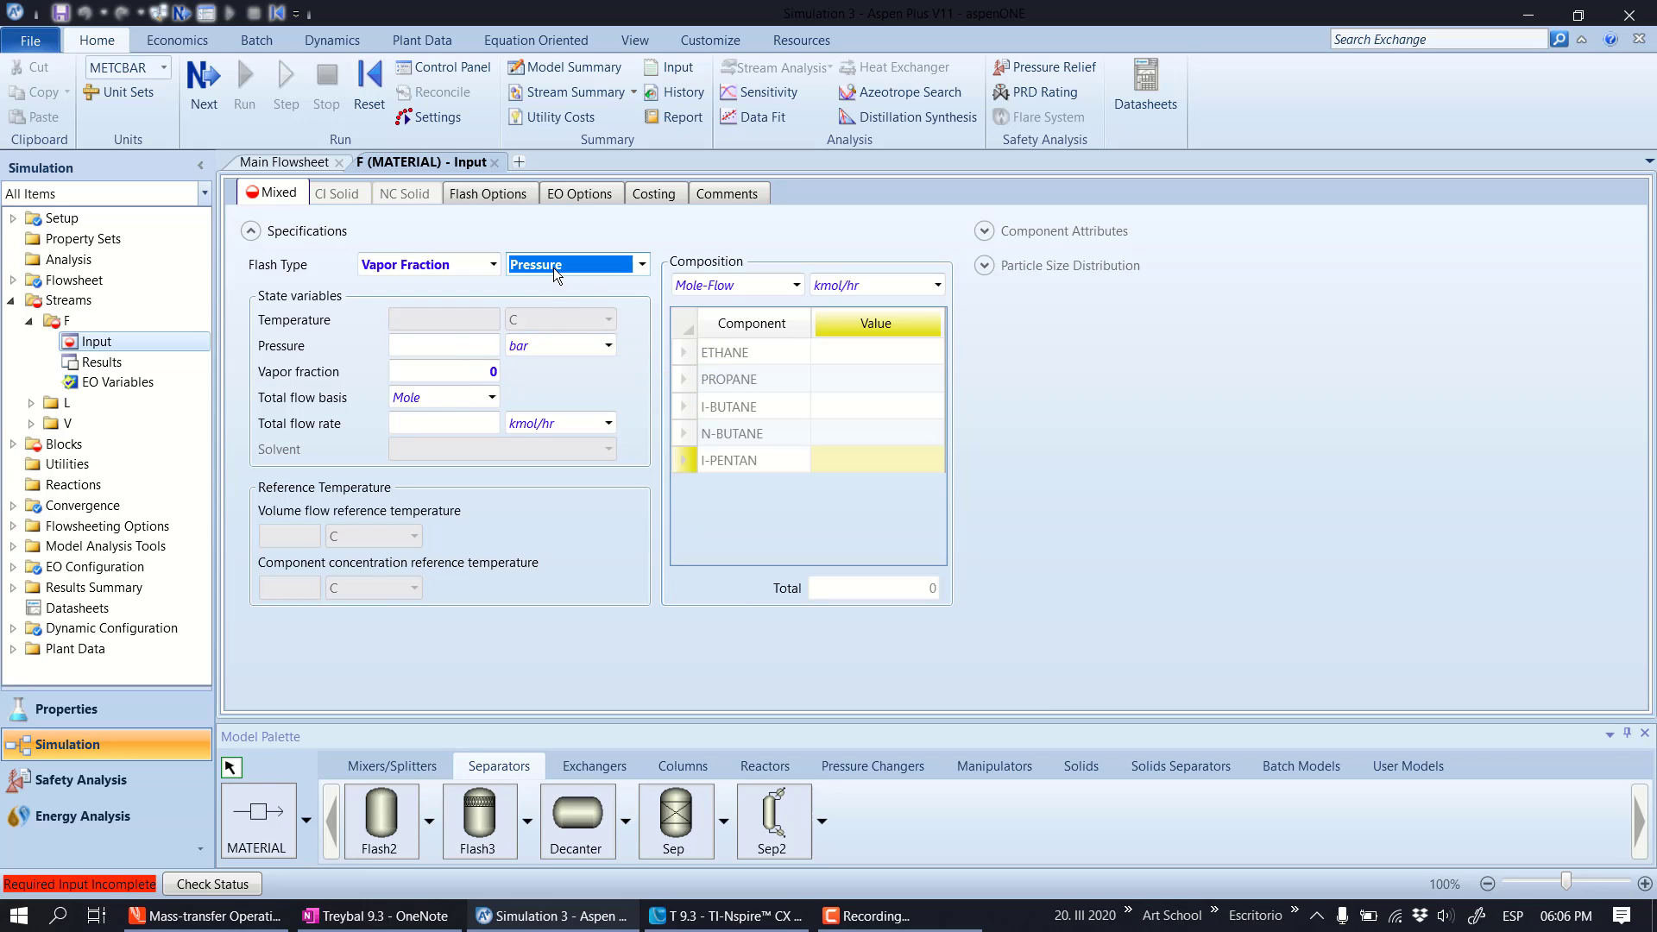
pyautogui.click(475, 347)
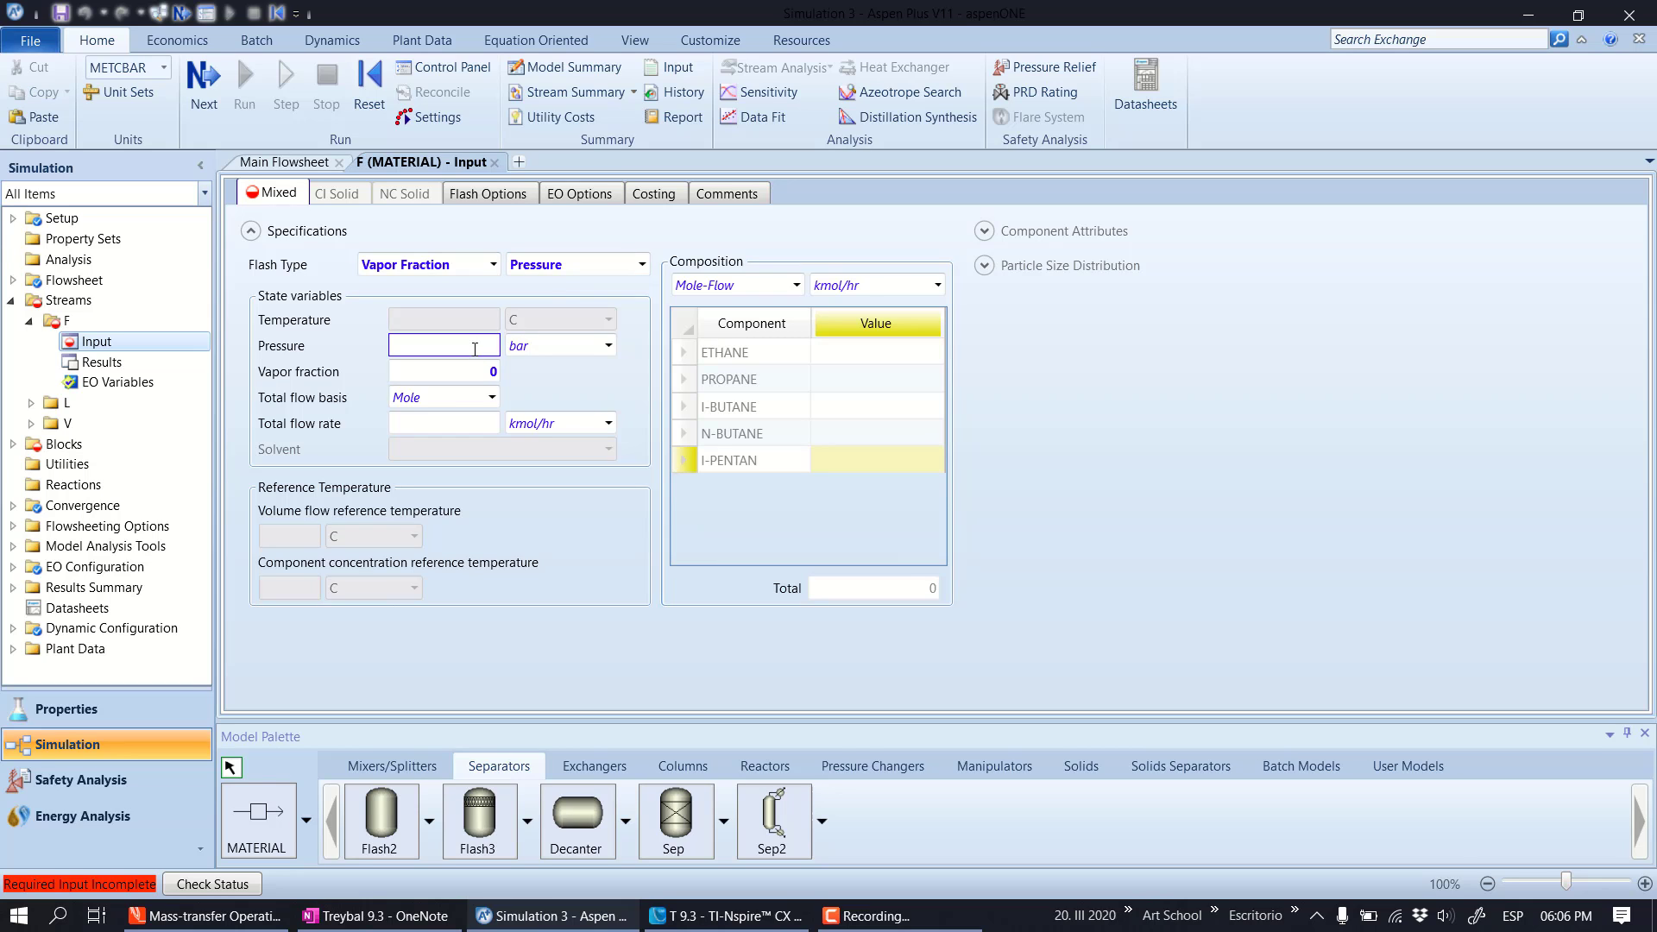
pyautogui.write('10')
pyautogui.moveTo(481, 345); pyautogui.dragTo(547, 353)
pyautogui.write('145')
pyautogui.click(533, 348)
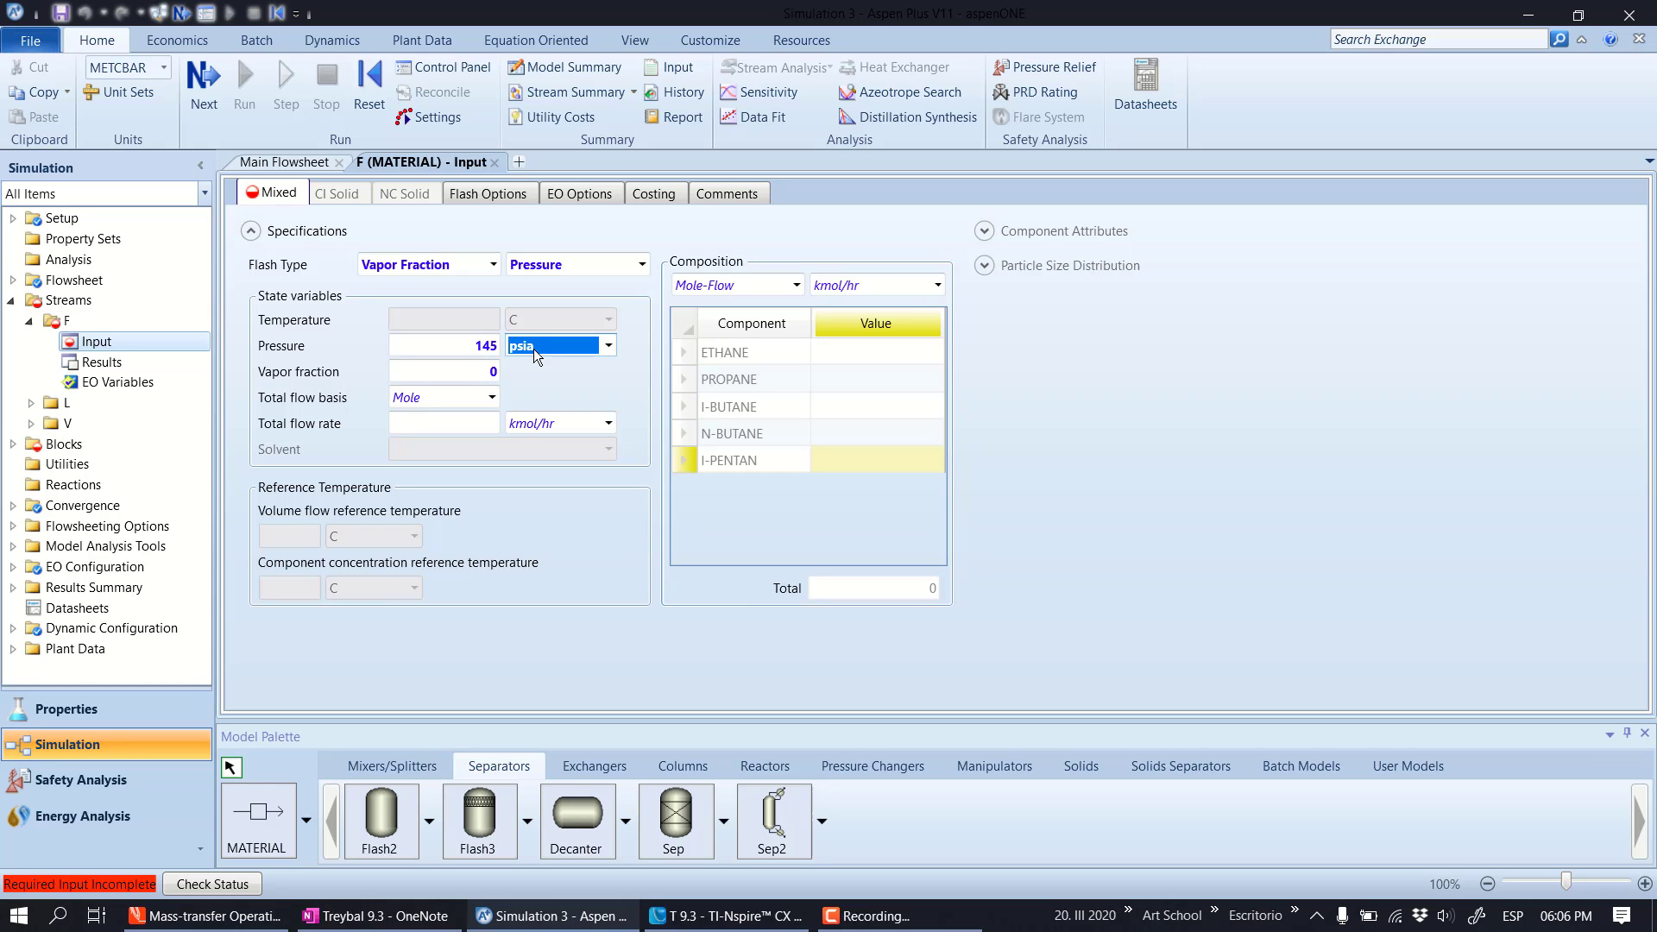
pyautogui.click(547, 369)
pyautogui.click(471, 369)
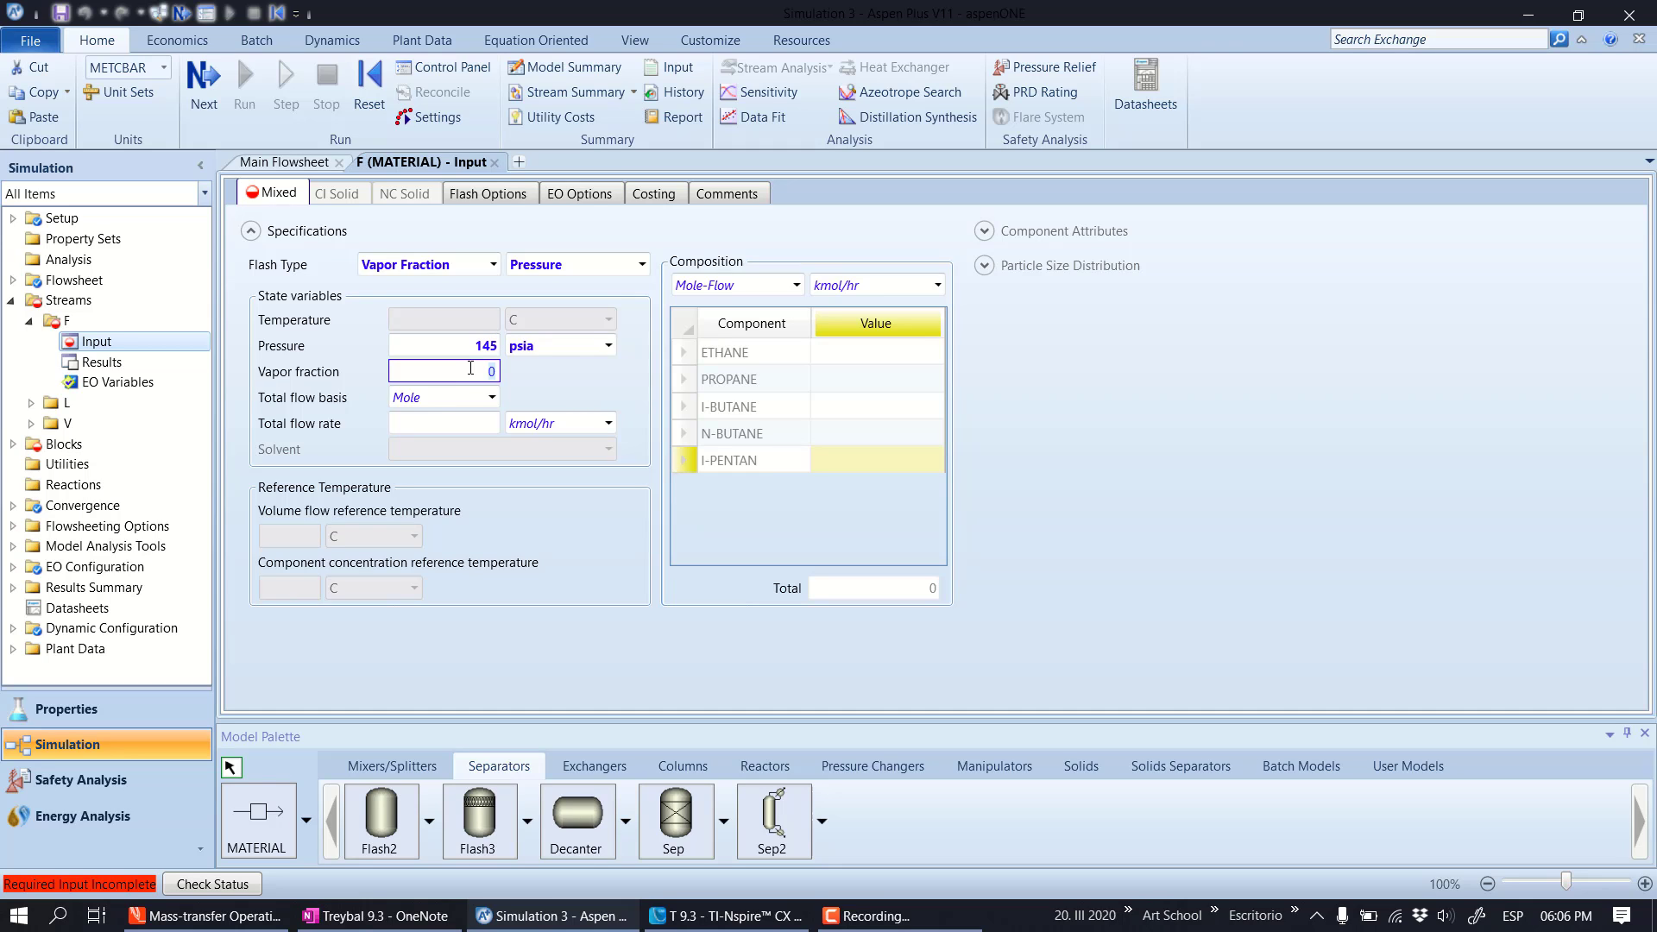
pyautogui.click(546, 383)
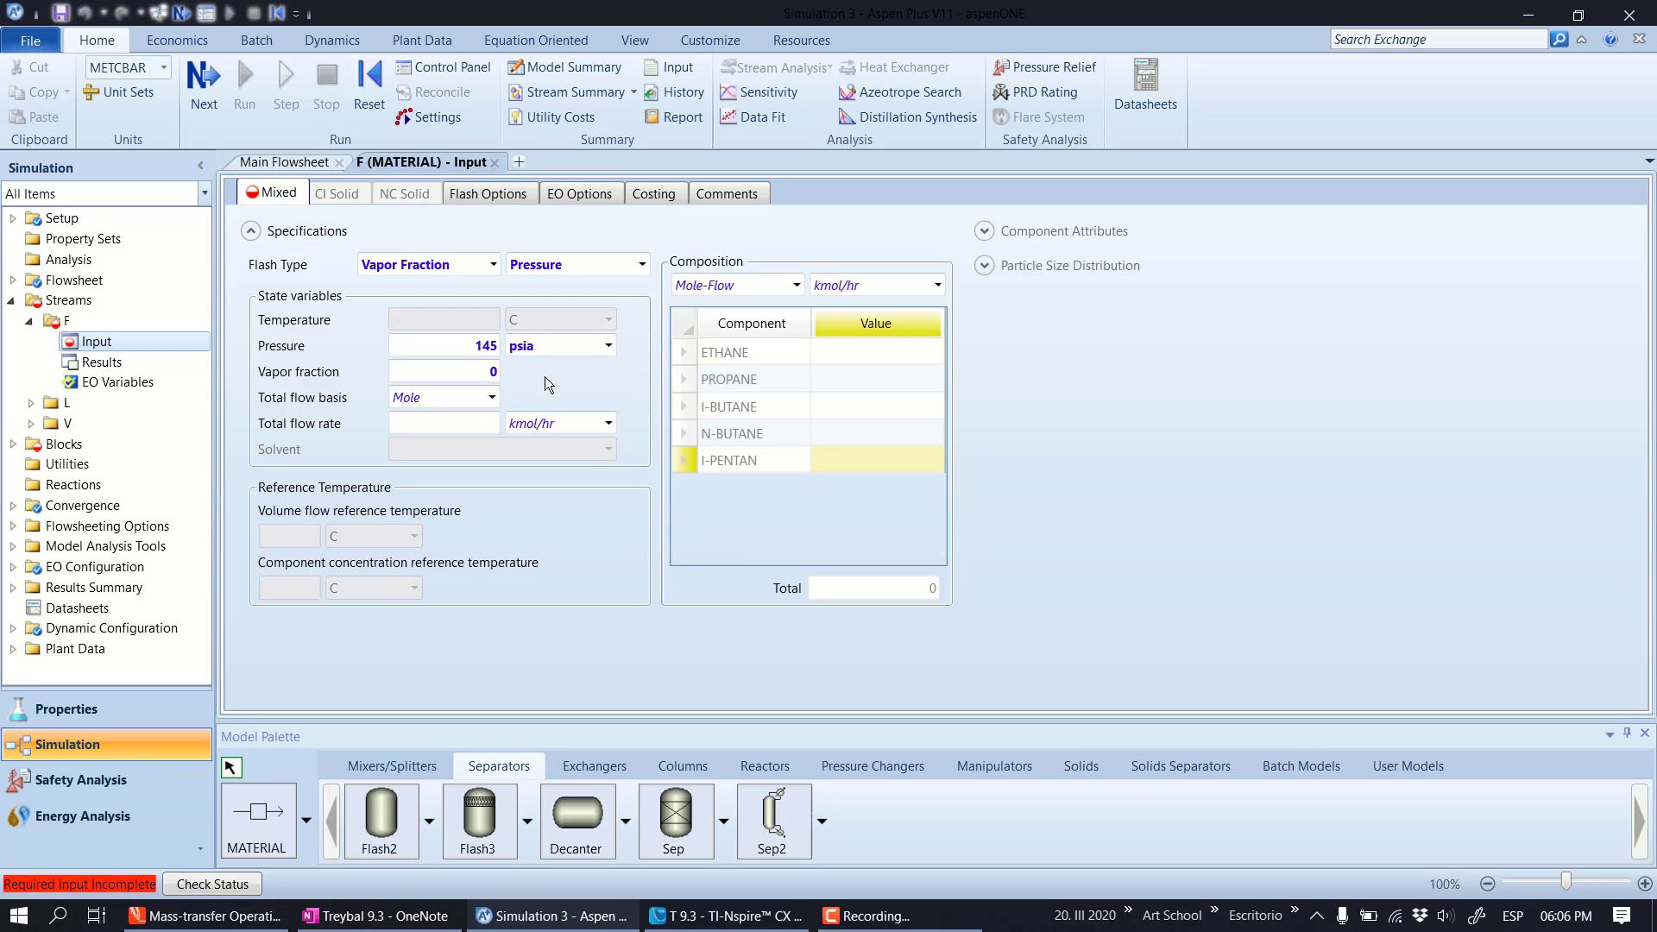
# Enter stream F's composition values for ETHANE as 0.0025, PROPANE as 0.25 and I-BUTANE as 0.185
pyautogui.click(851, 356)
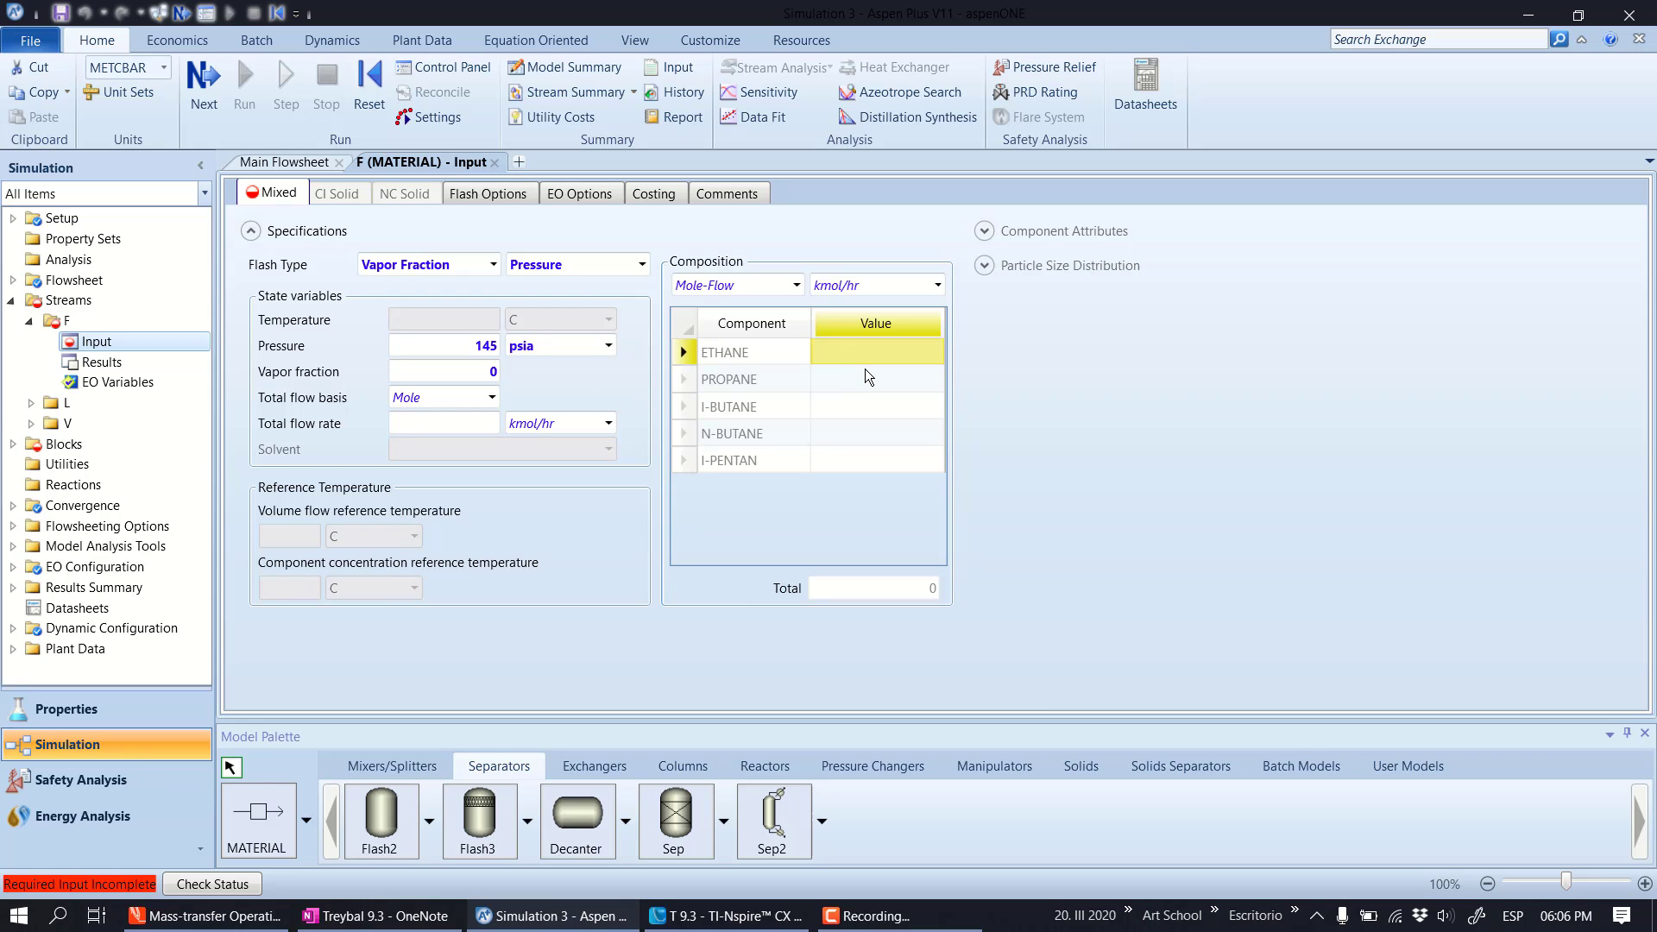
pyautogui.write('0025')
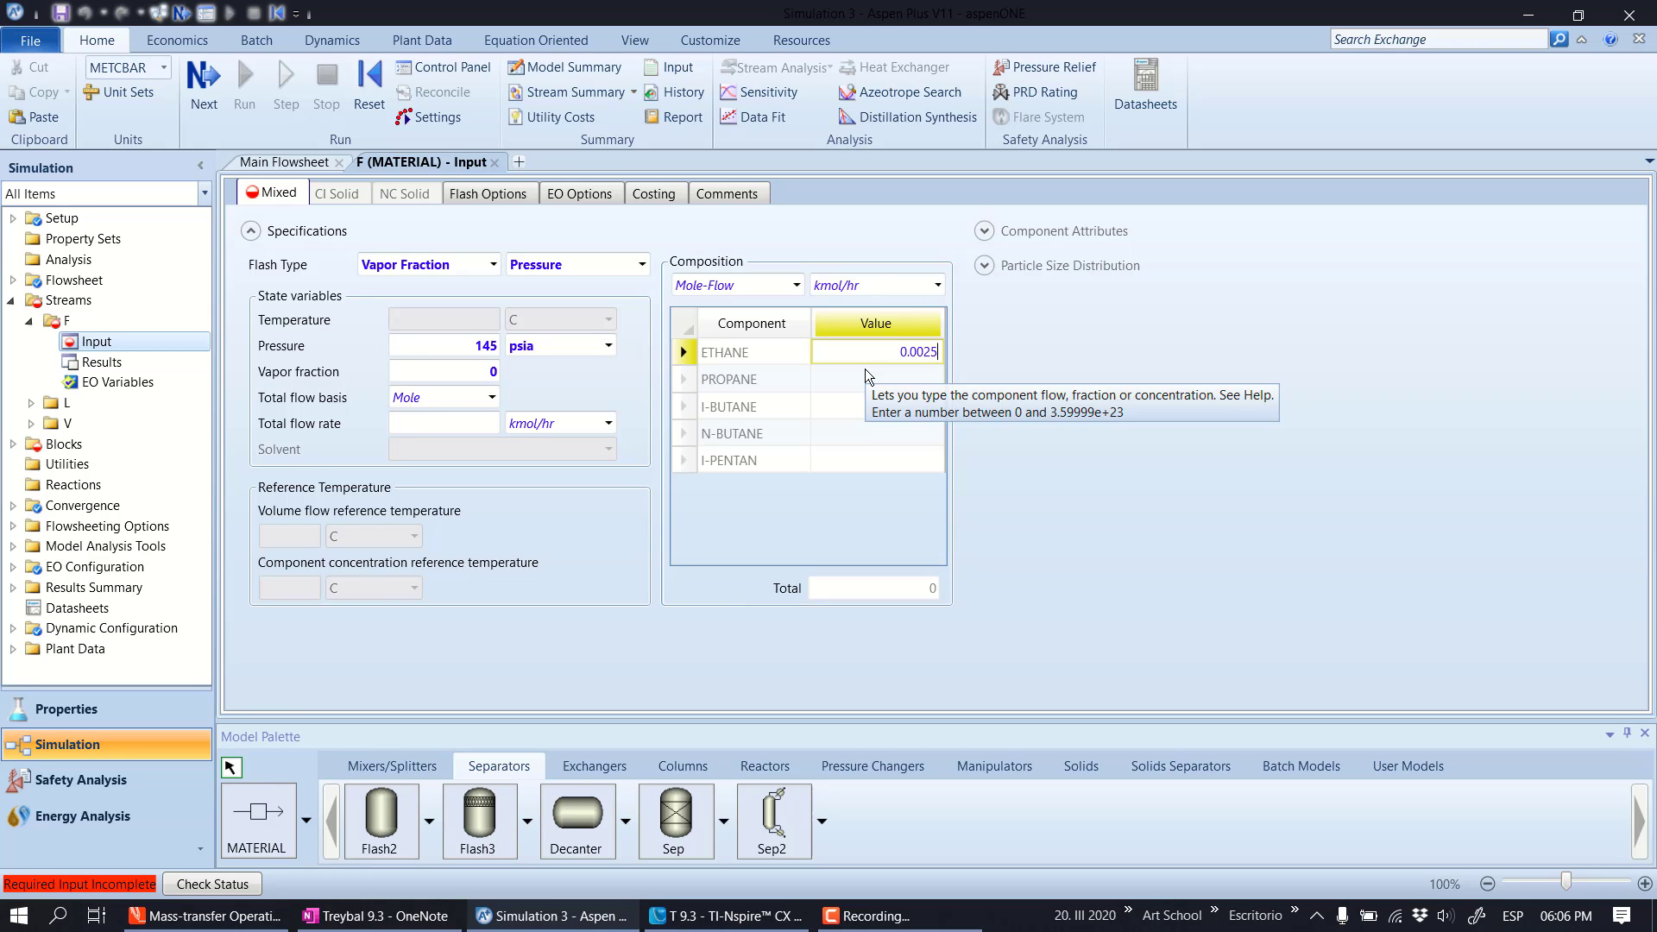
pyautogui.press('Return')
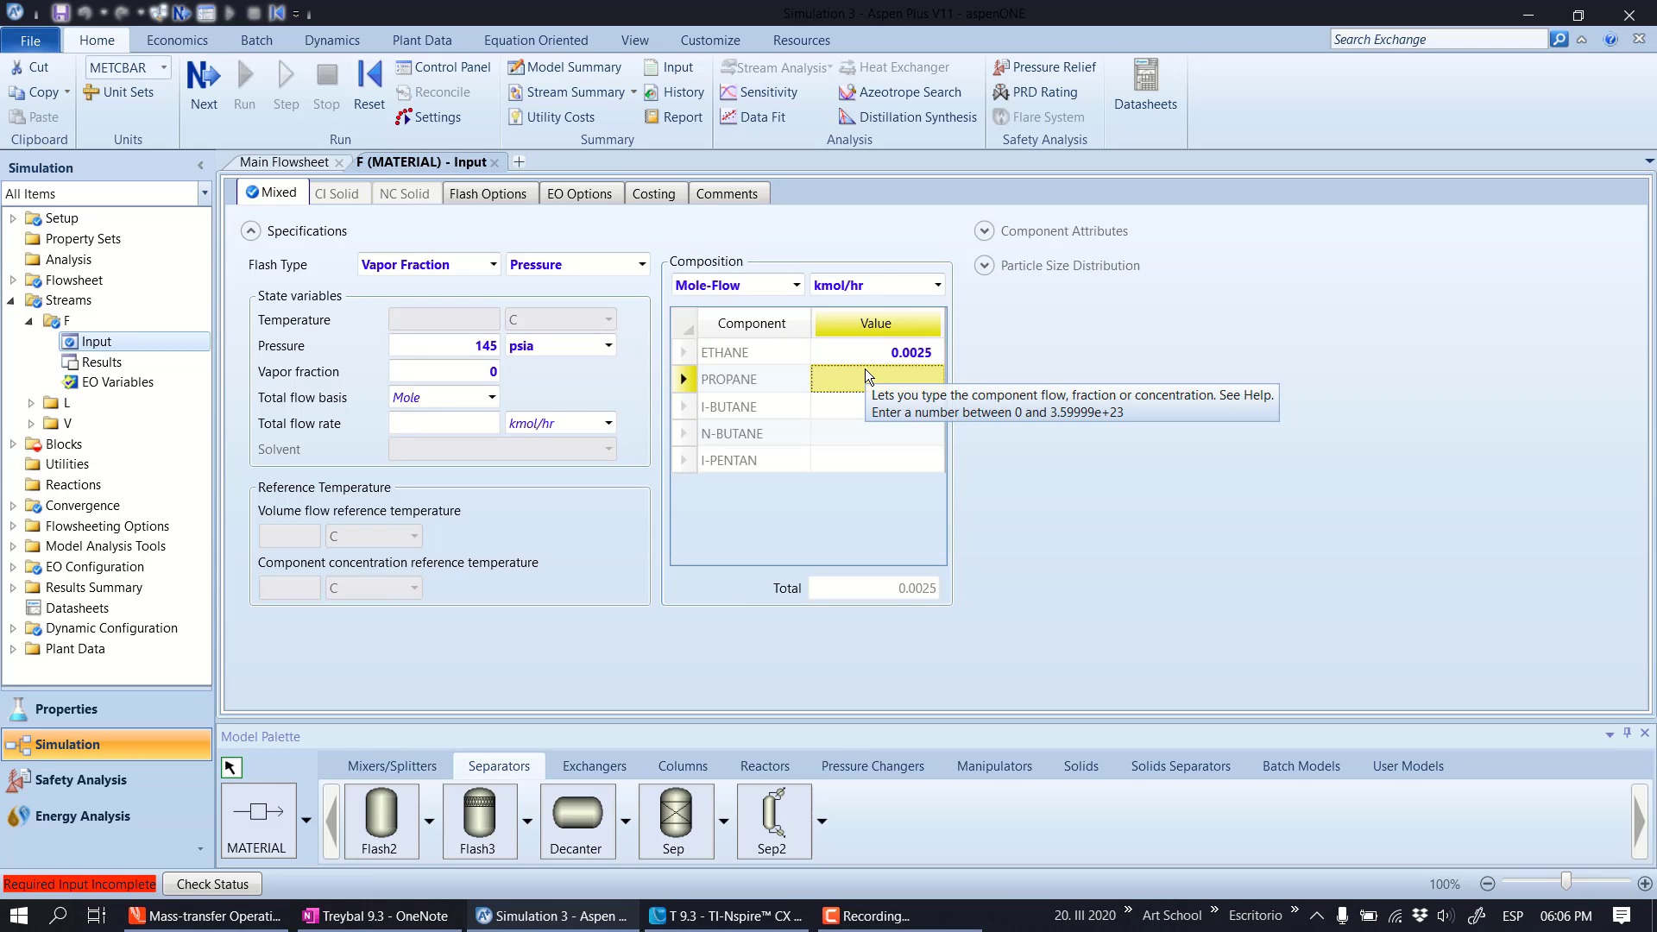
pyautogui.write('0.25')
pyautogui.press('Return')
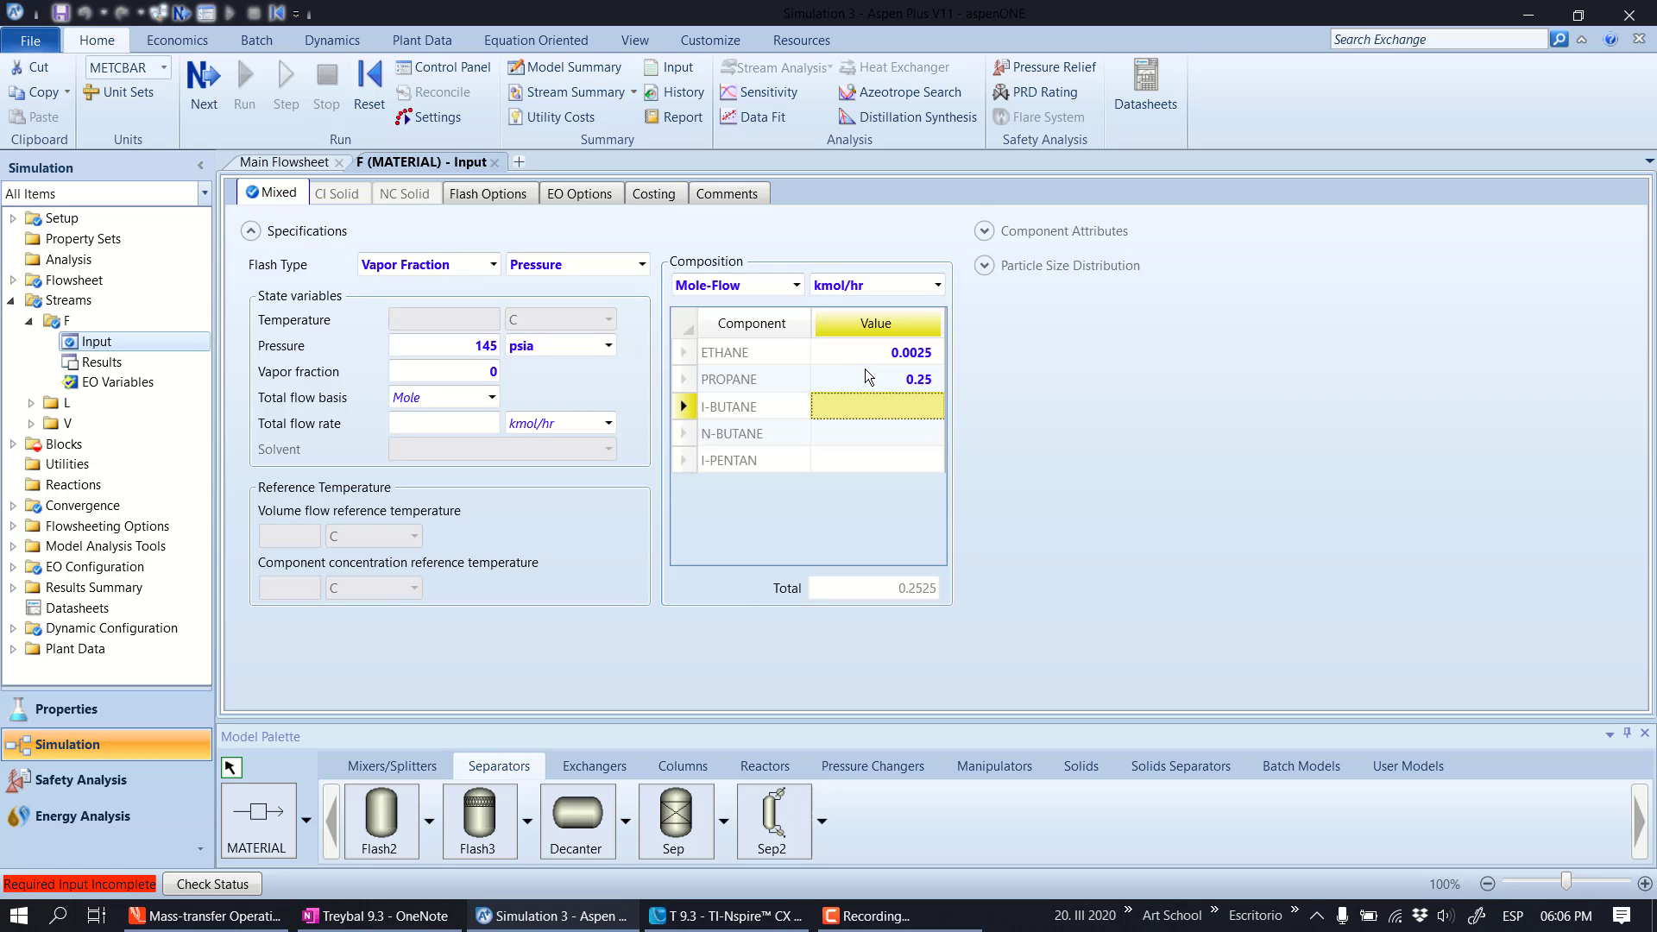
pyautogui.write('0.185')
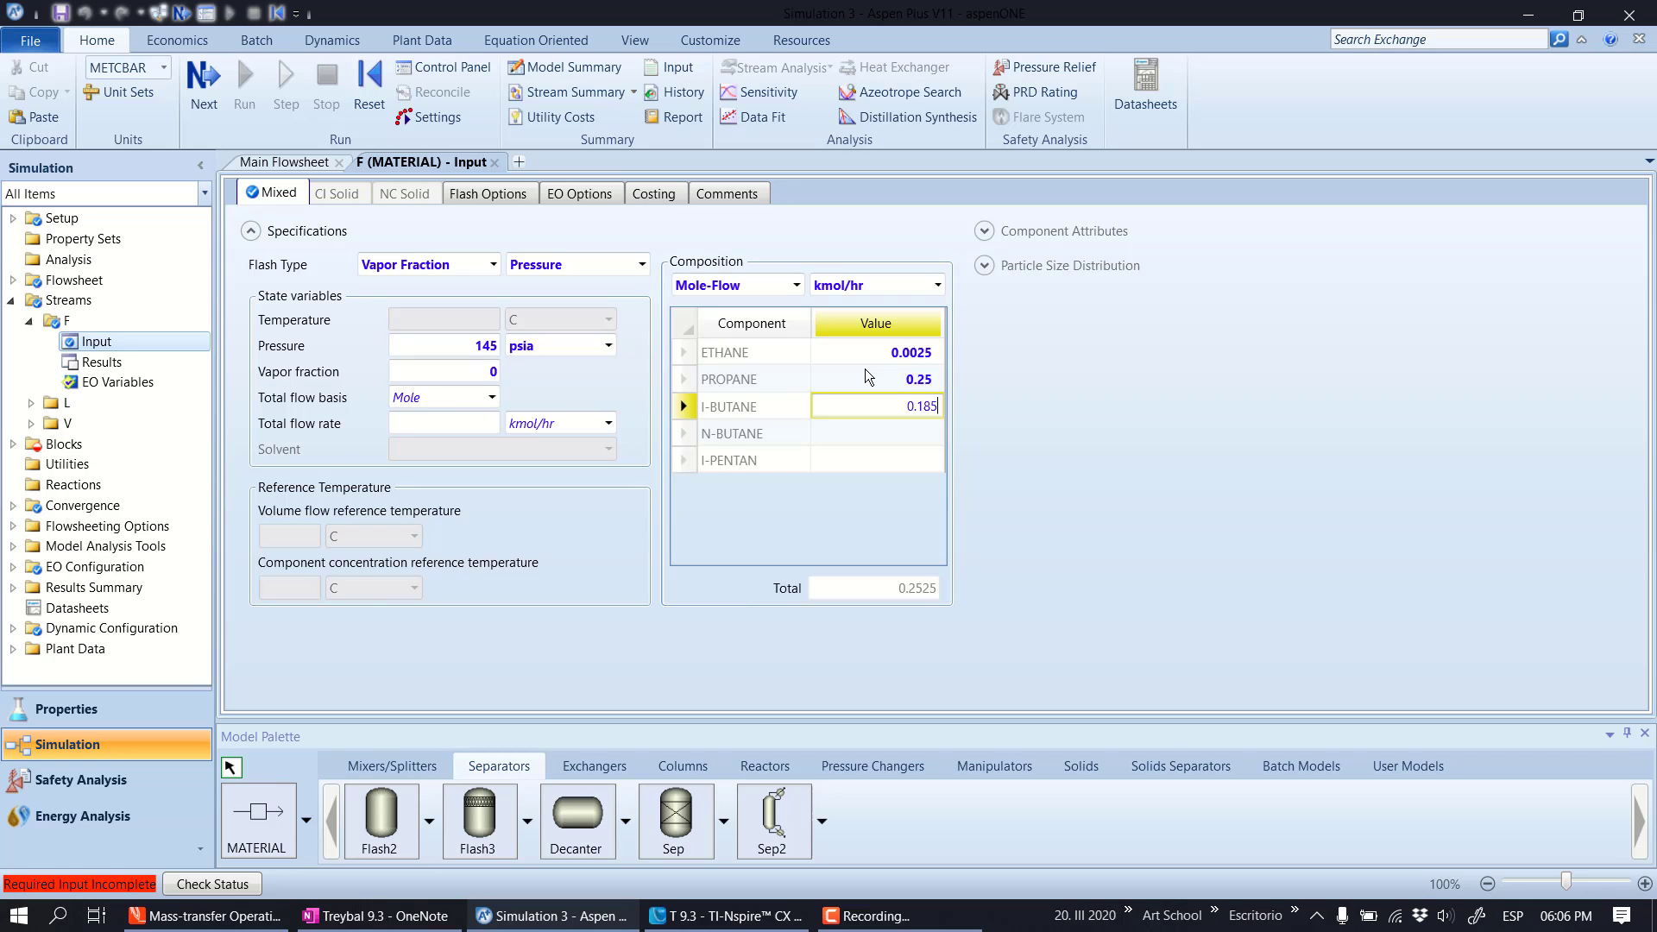
pyautogui.press('Return')
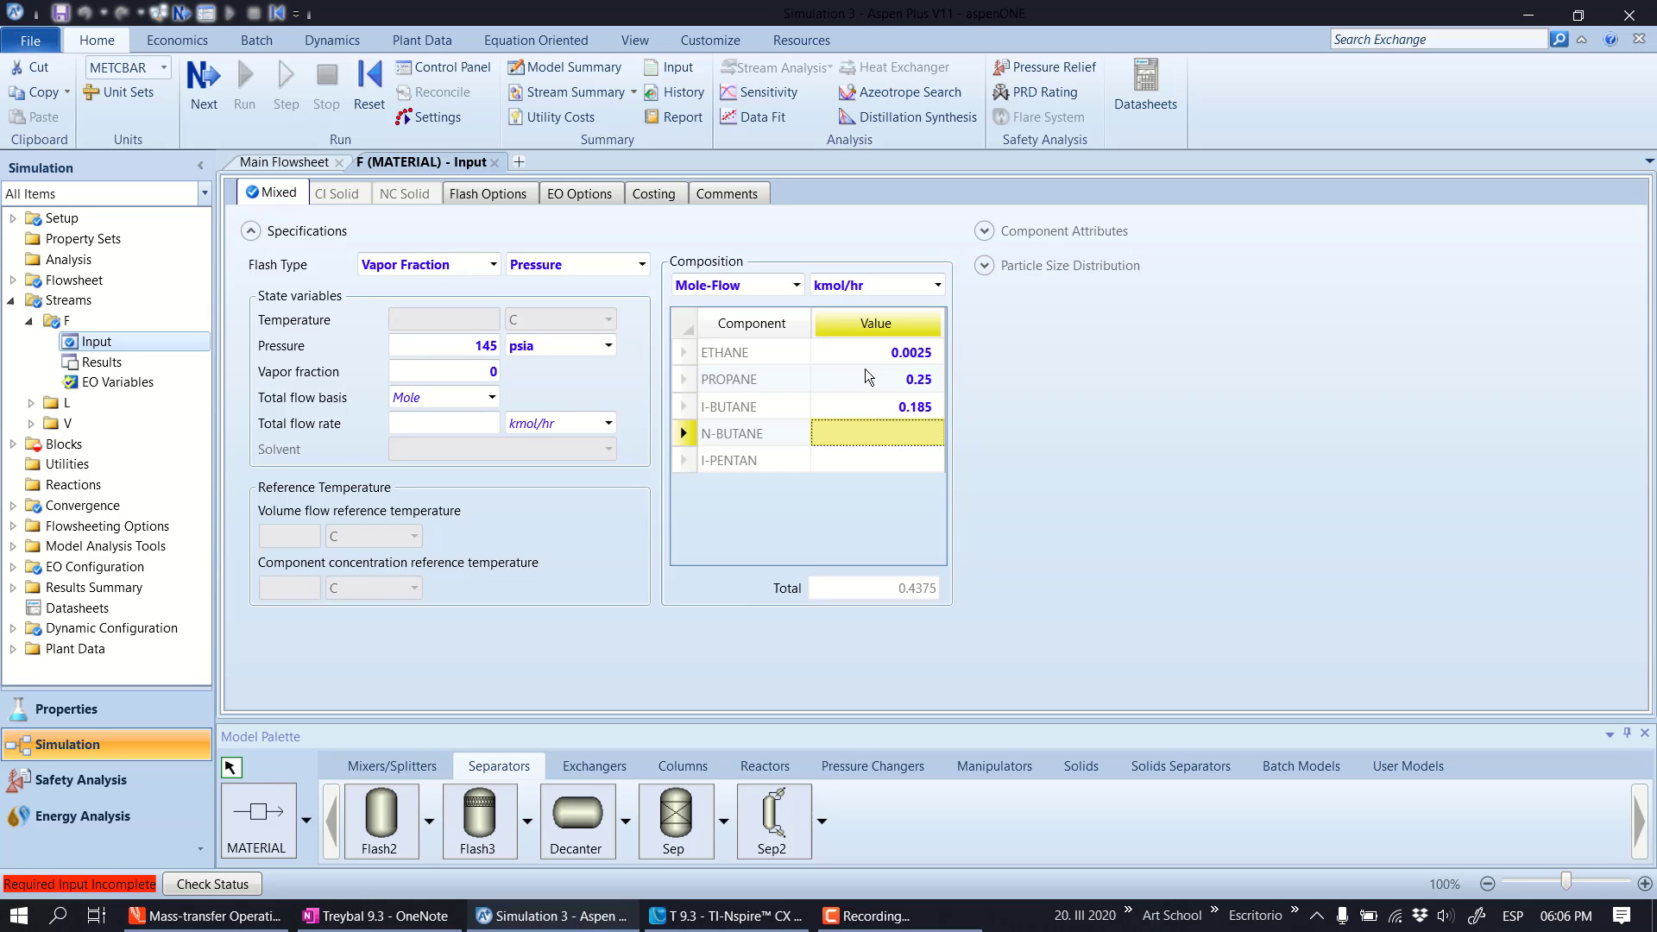
# Complete stream F's composition with 0.56 for N-BUTANE and 0.0025 for I-PENTAN
pyautogui.write('0.65')
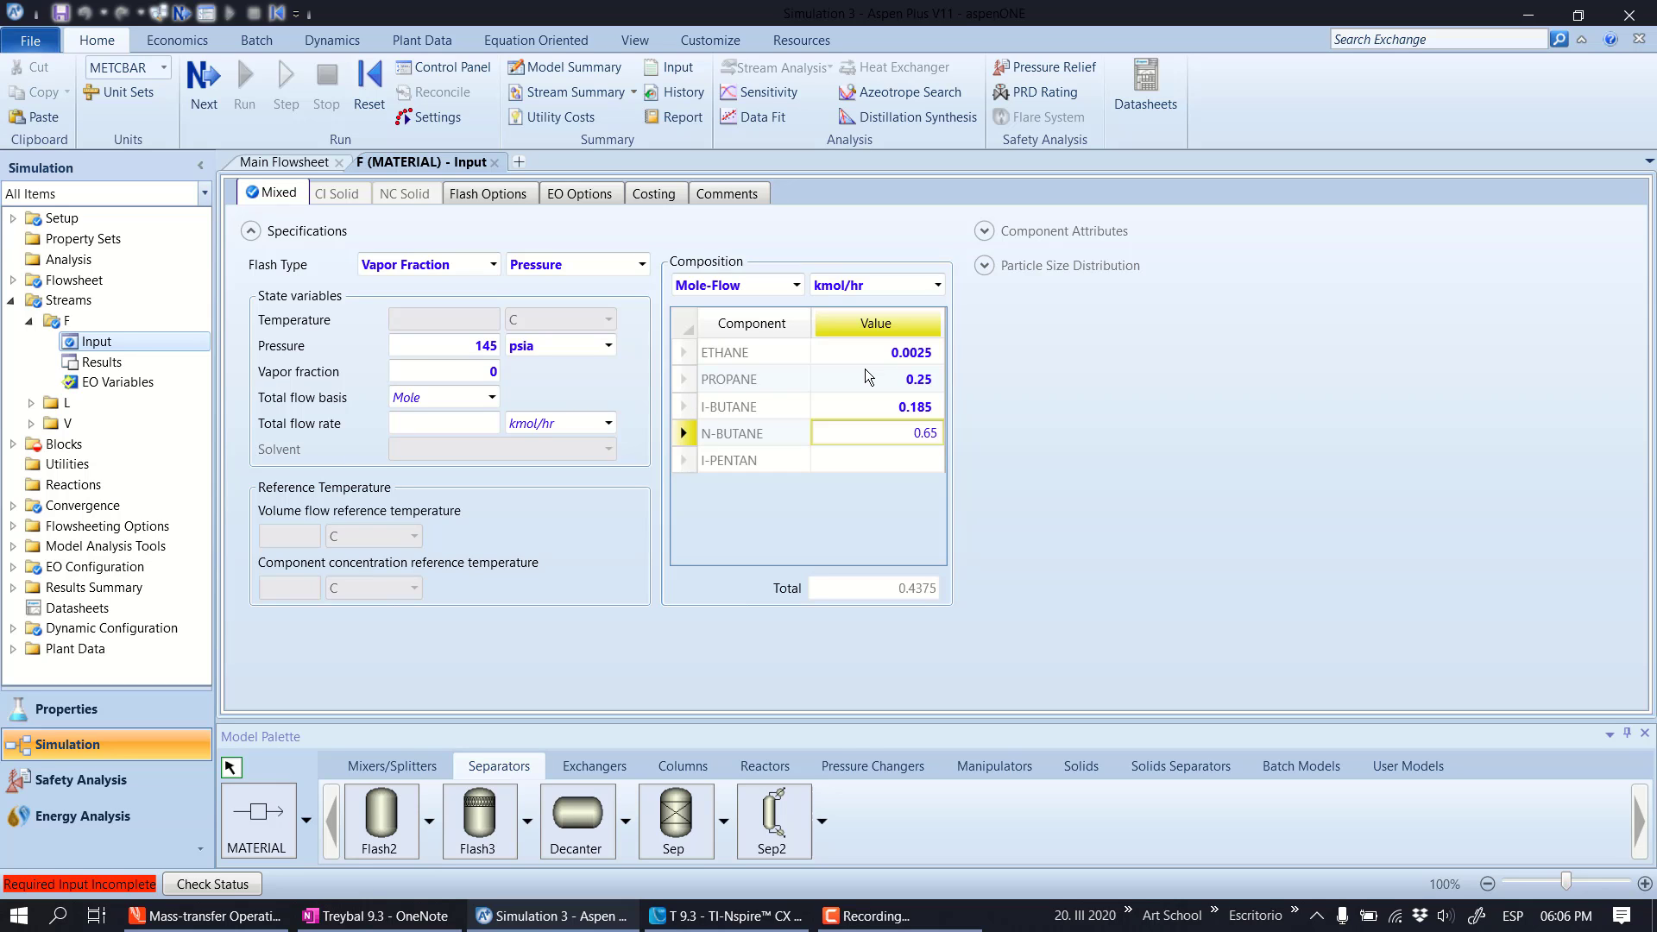
pyautogui.press('BackSpace')
pyautogui.press('BackSpace')
pyautogui.press('BackSpace')
pyautogui.press('BackSpace')
pyautogui.write('0.56')
pyautogui.press('Return')
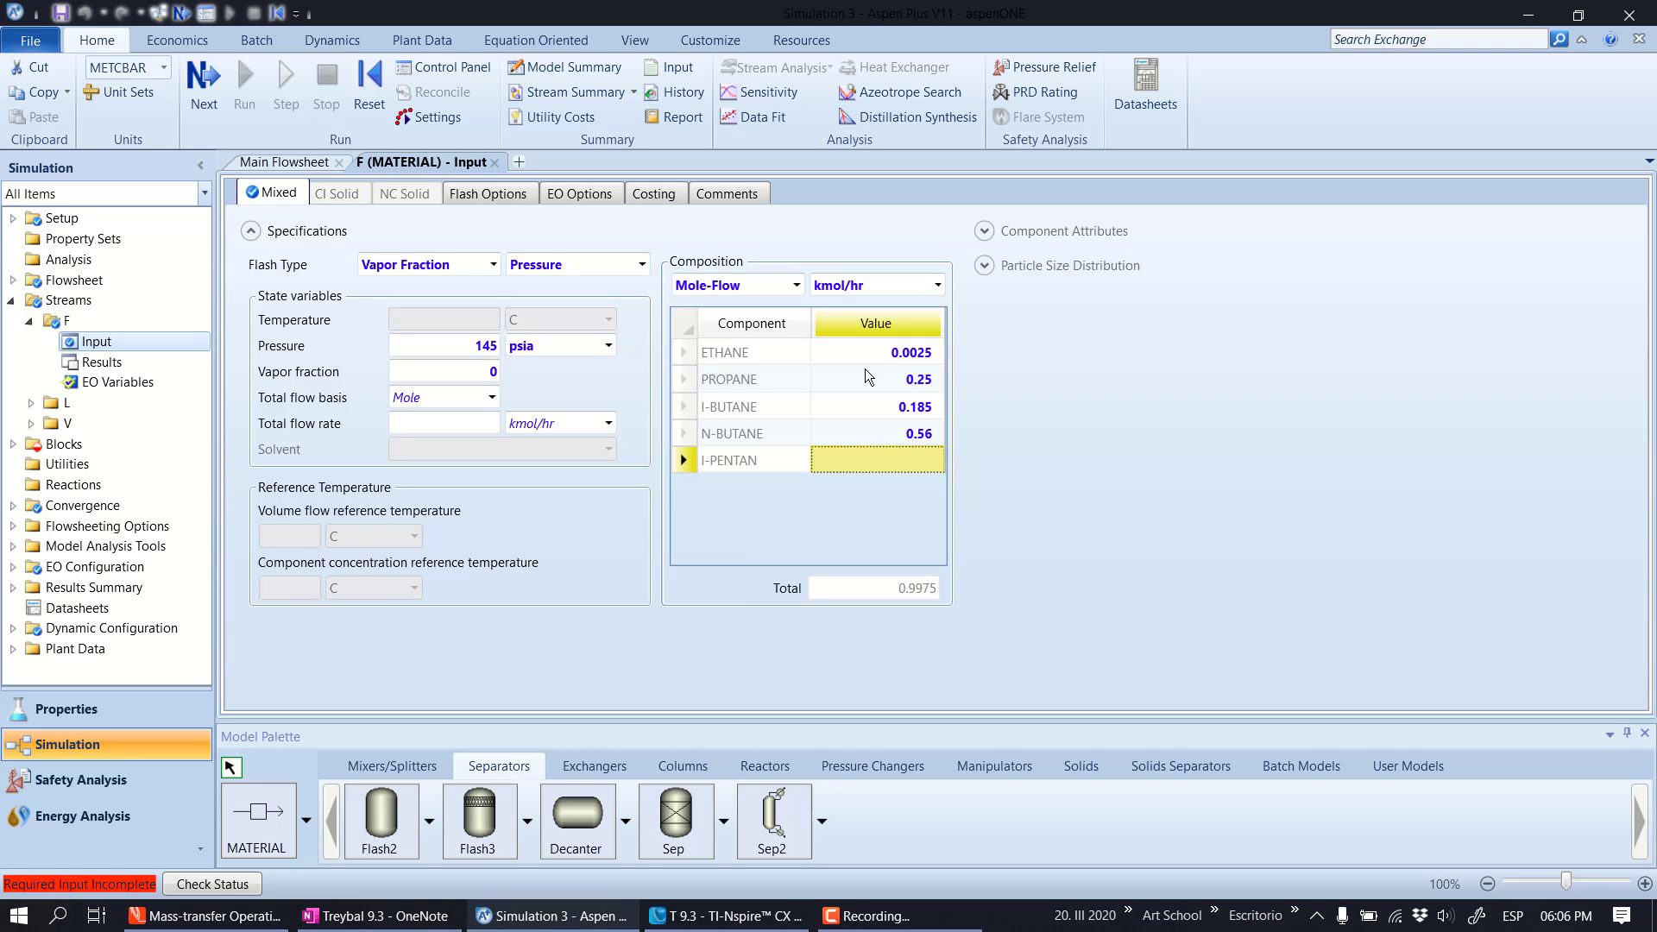
pyautogui.write('0.0025')
pyautogui.press('Return')
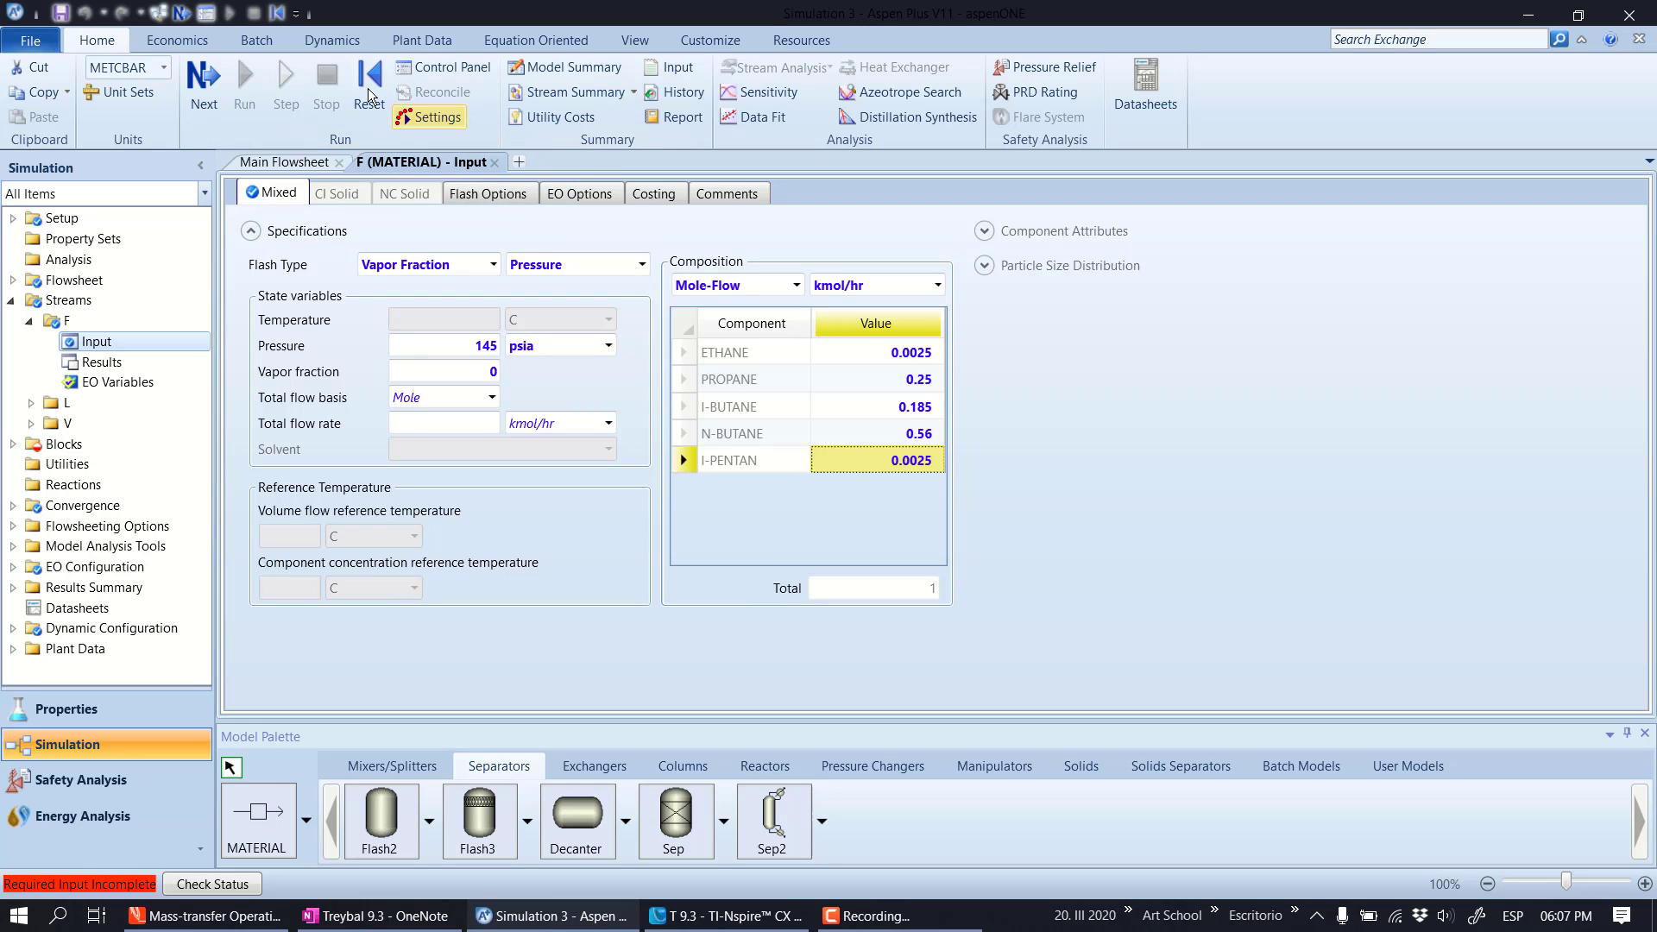
# Change stream F's composition basis to Mole-Frac and set its total flow rate to 1000 kmol/hr
pyautogui.click(1064, 583)
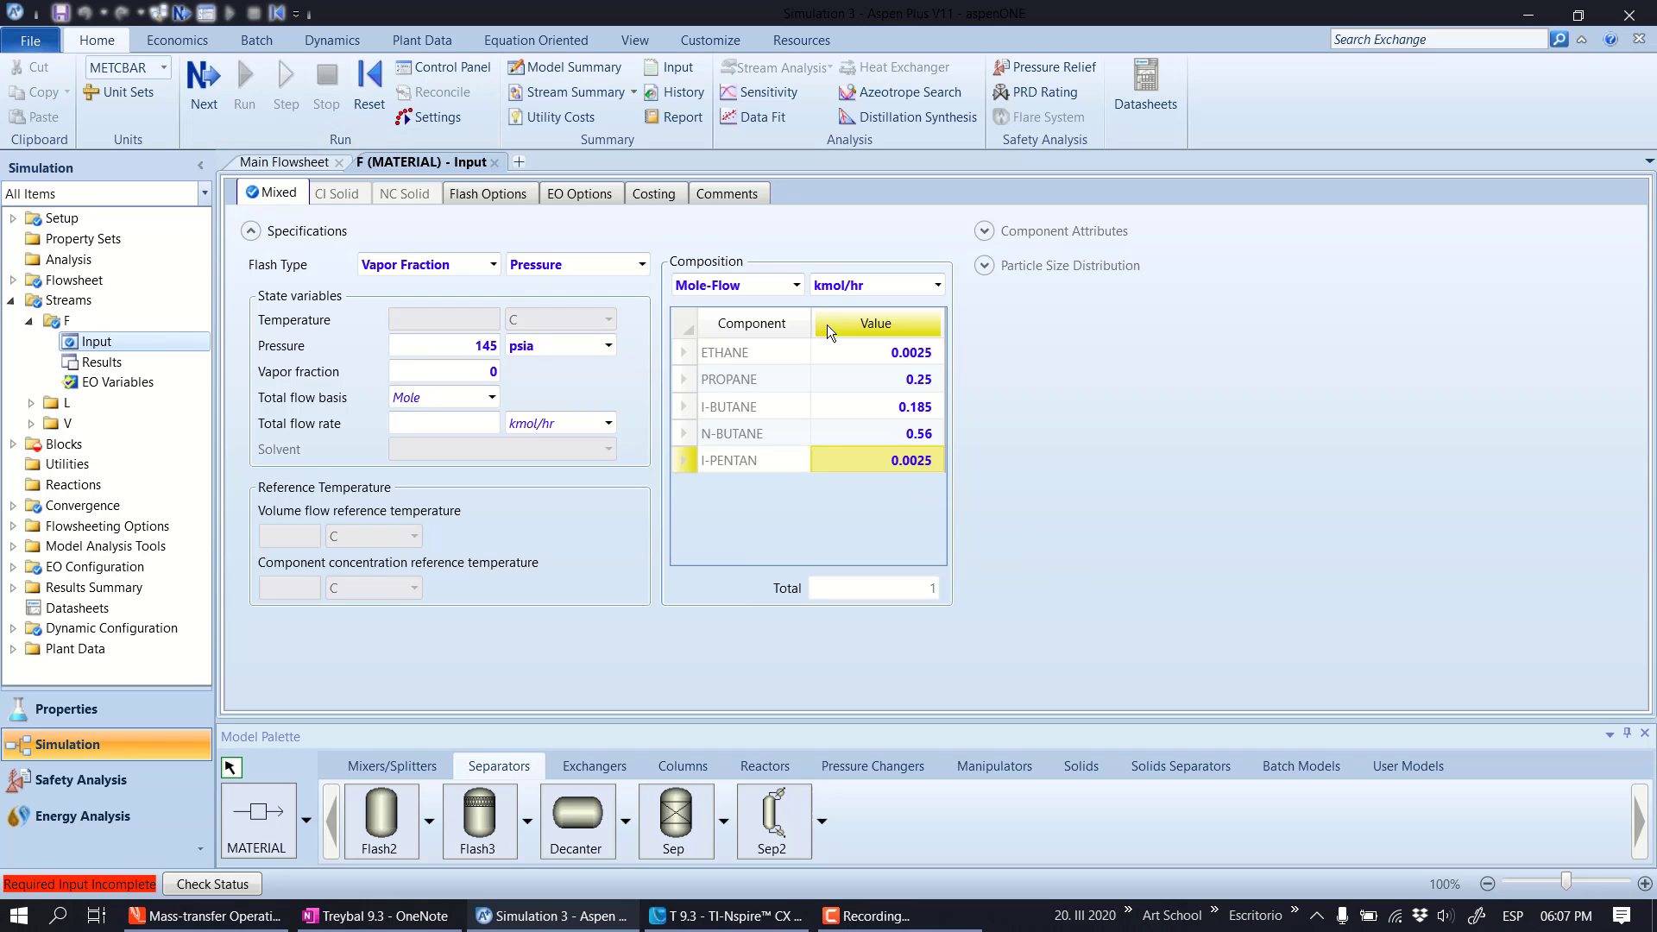
pyautogui.click(781, 291)
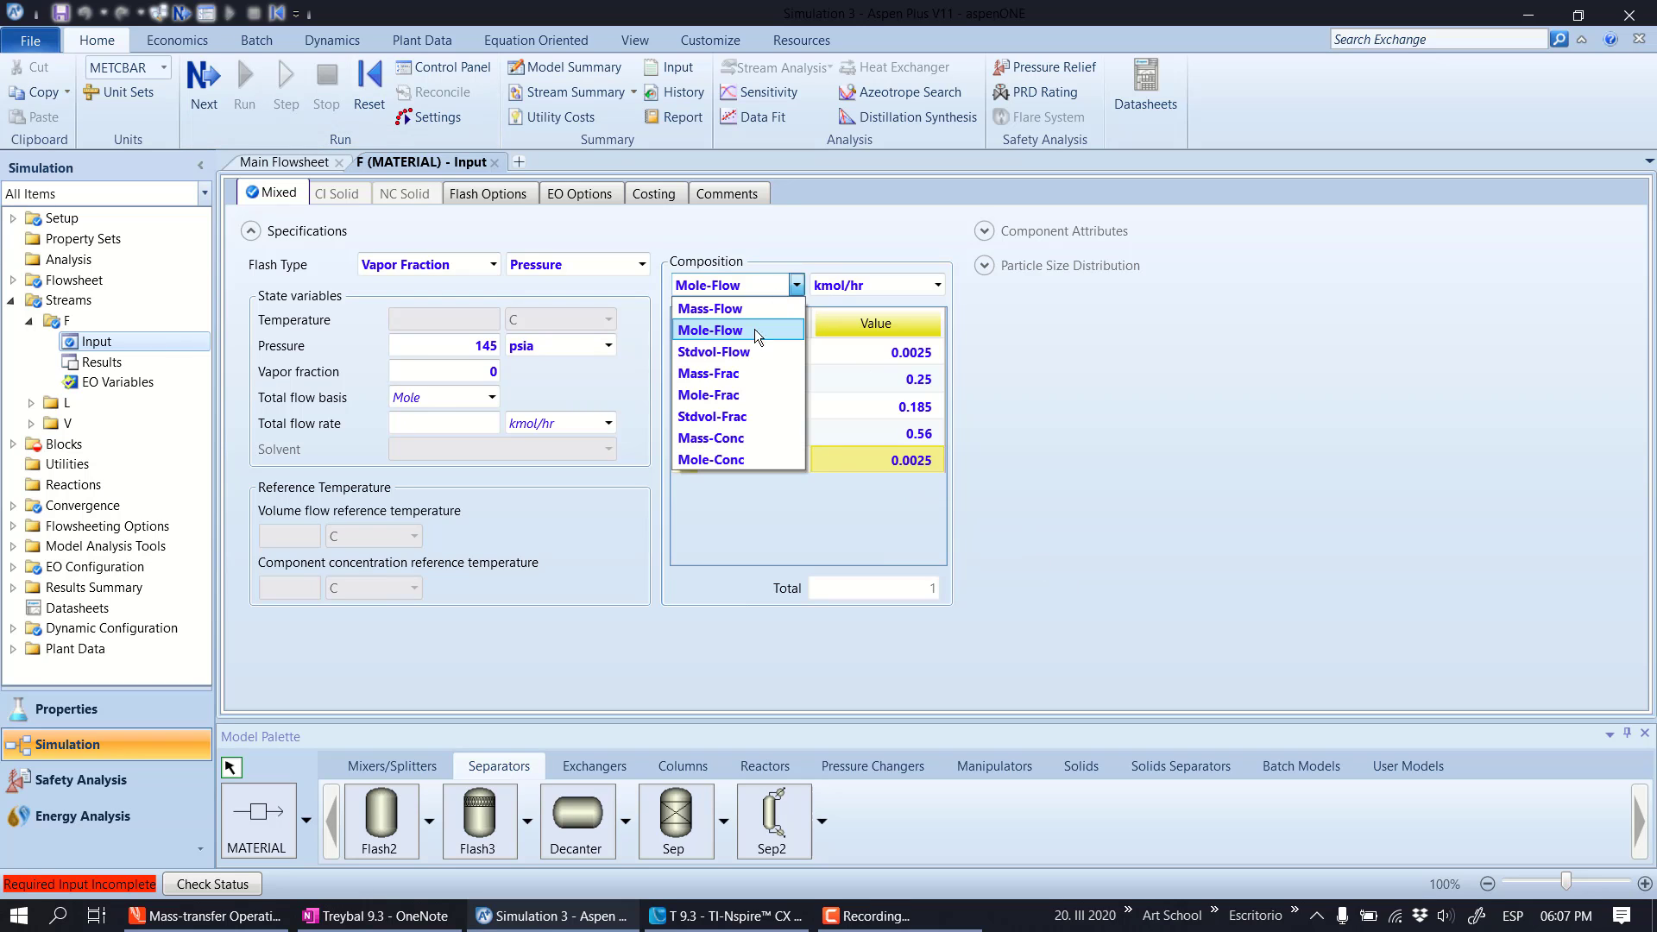
pyautogui.click(738, 396)
pyautogui.click(1085, 488)
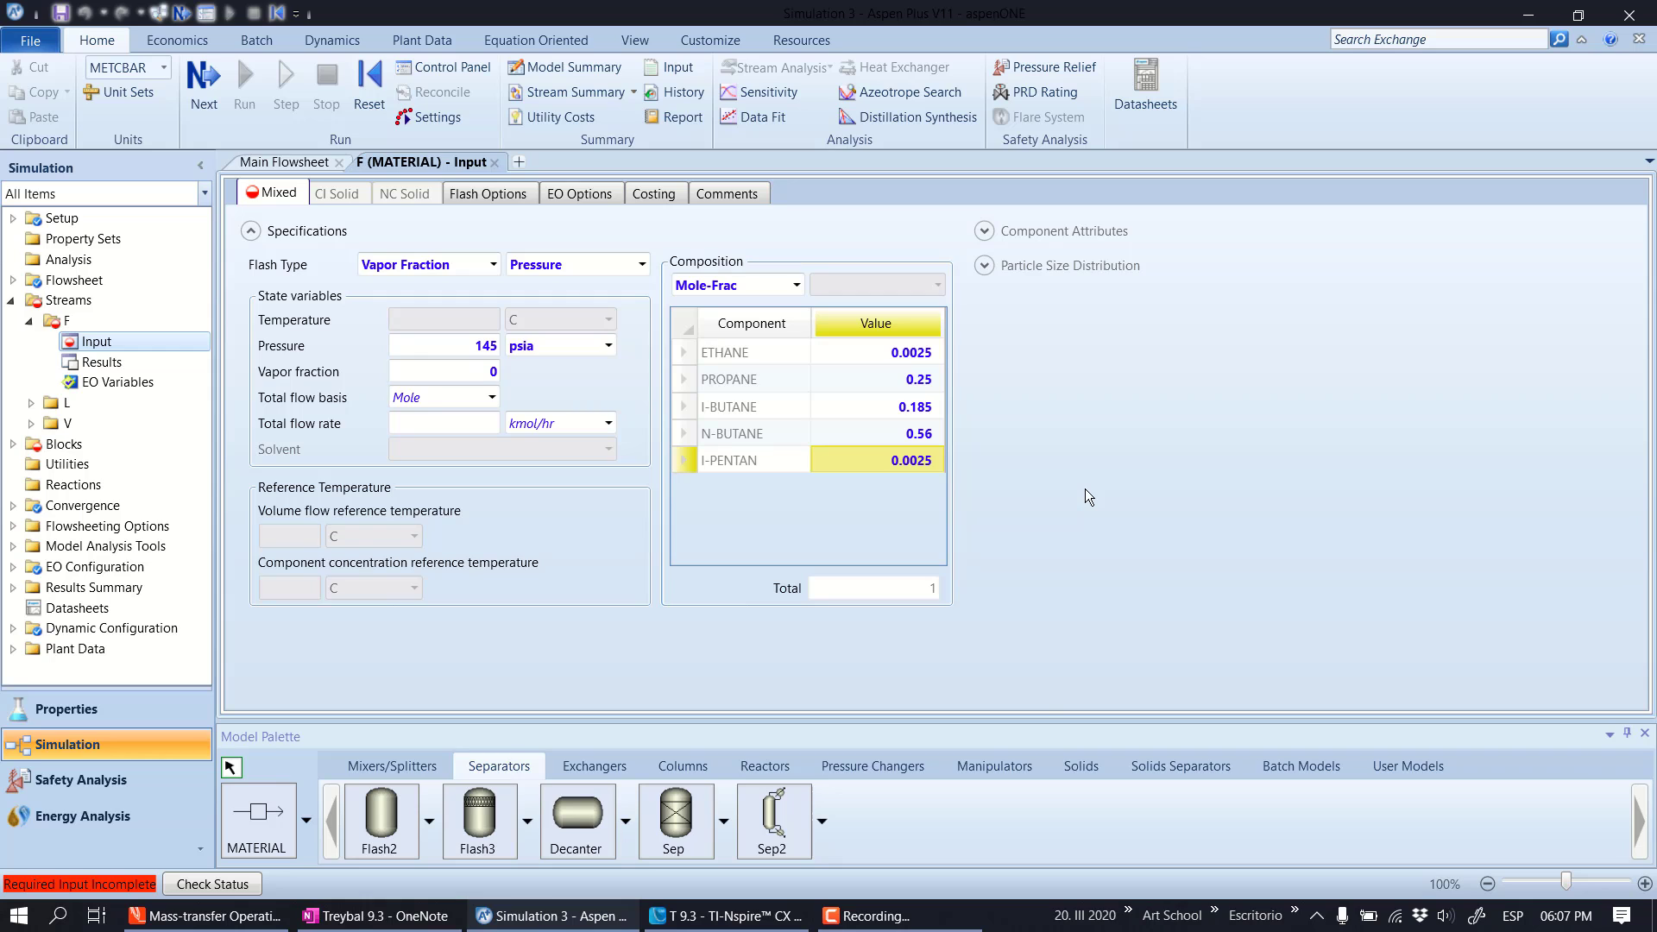
pyautogui.click(434, 420)
pyautogui.write('1000')
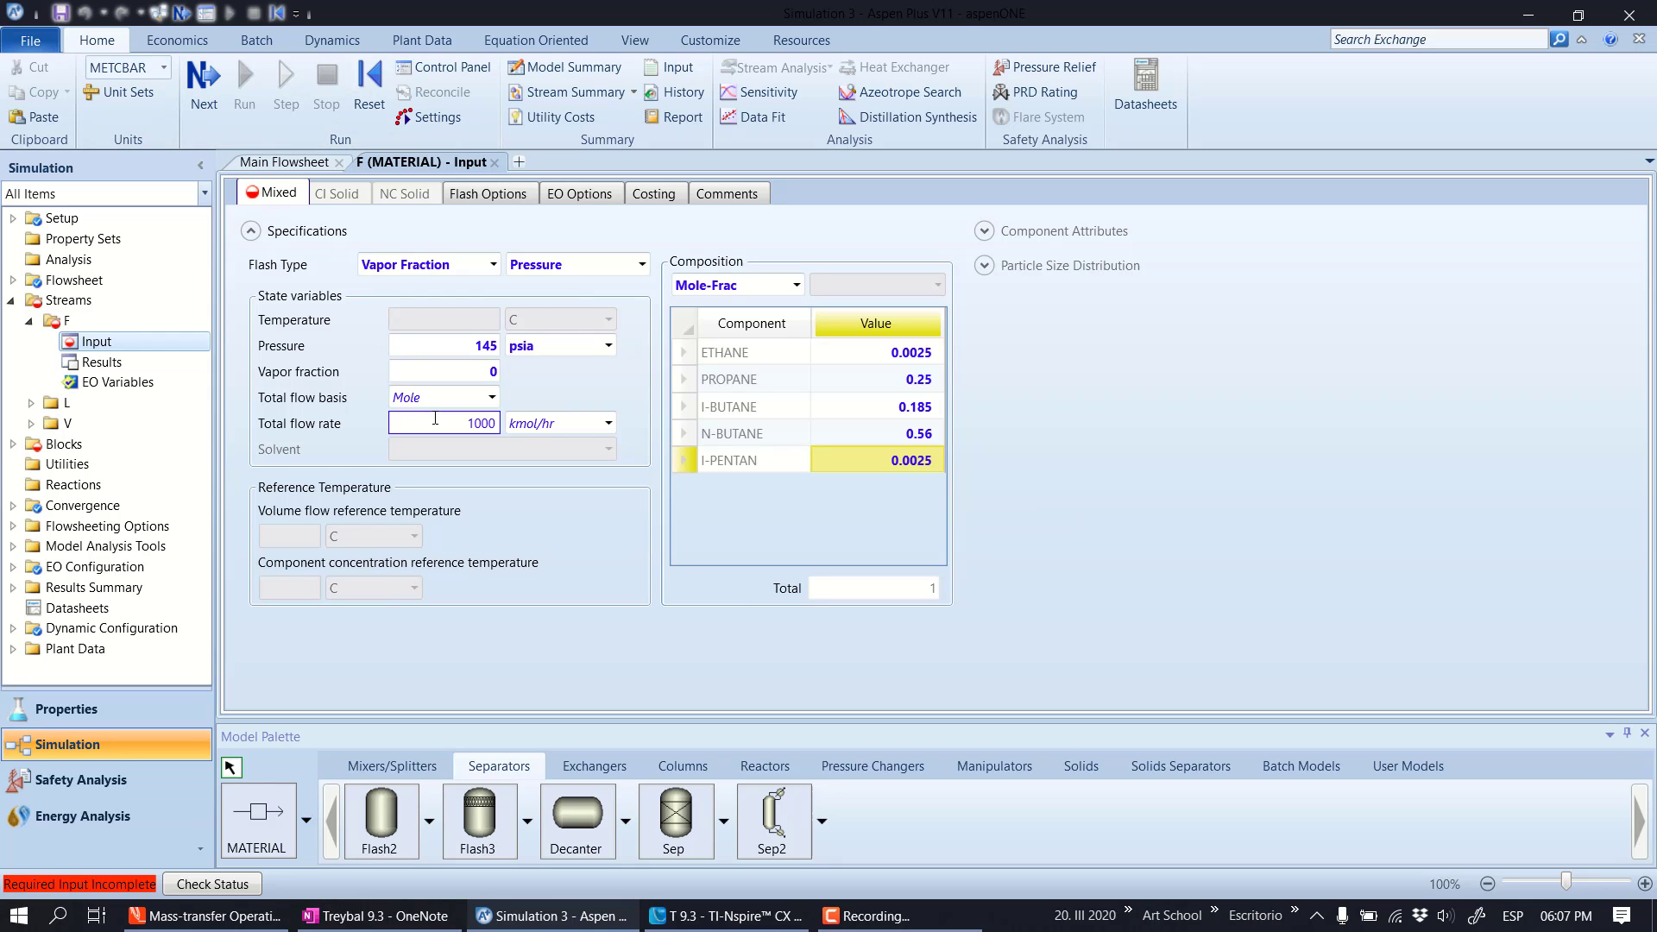
pyautogui.press('Return')
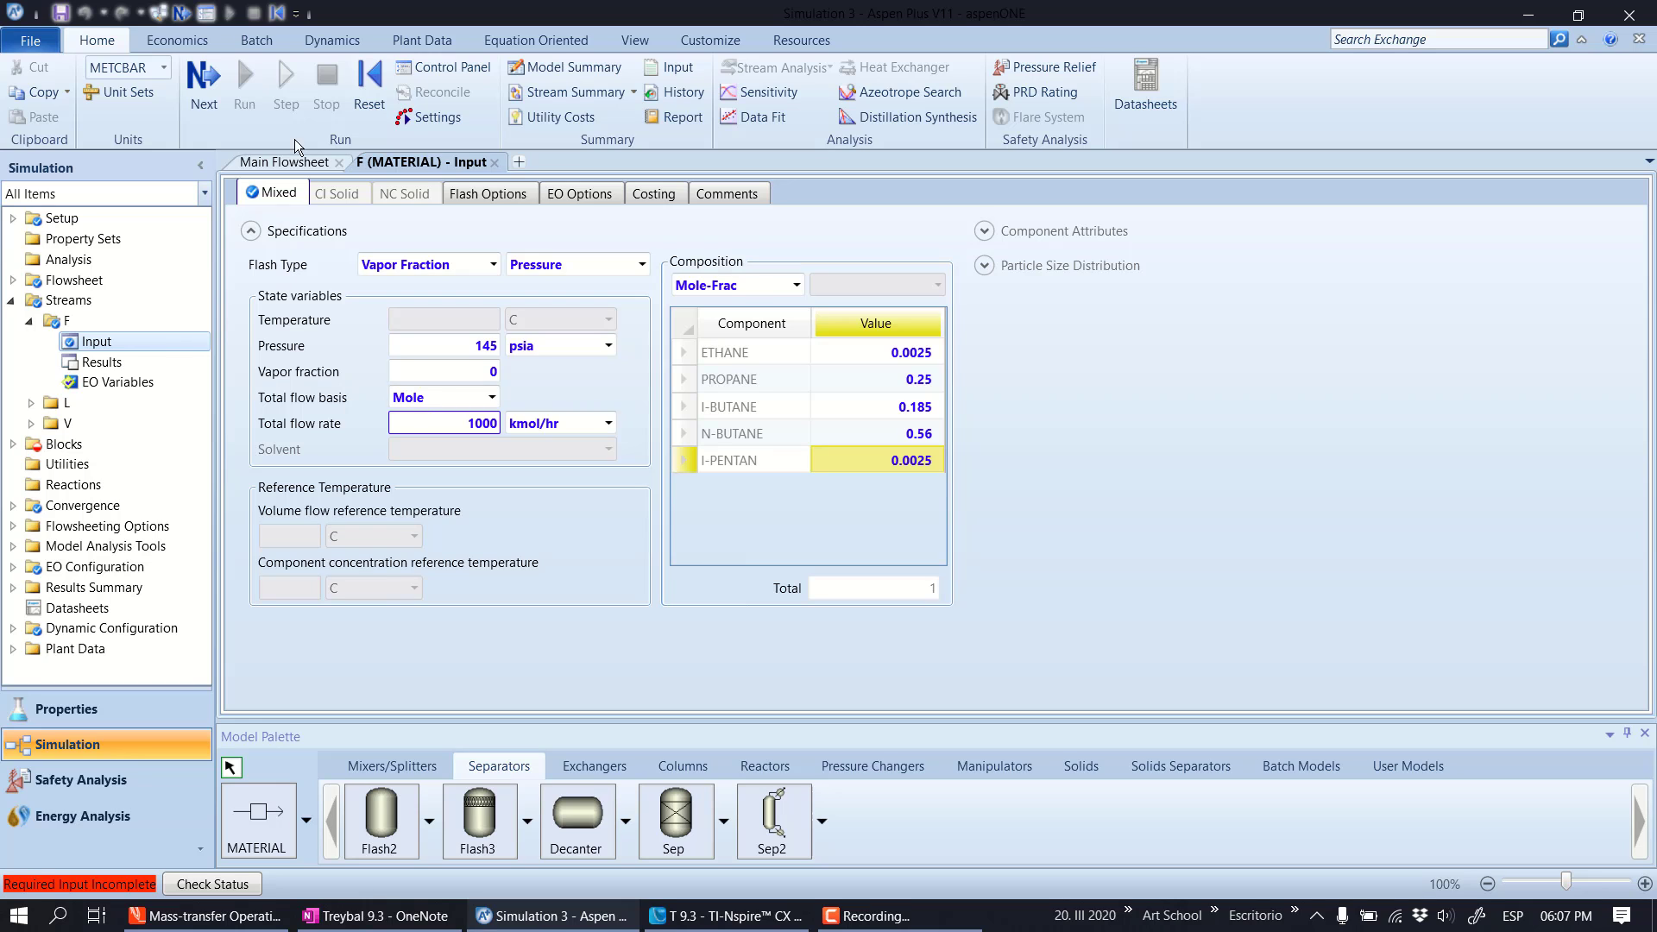
# Set block B1's flash type to Vapor fraction and Pressure, with a pressure of 145 psia
pyautogui.click(205, 83)
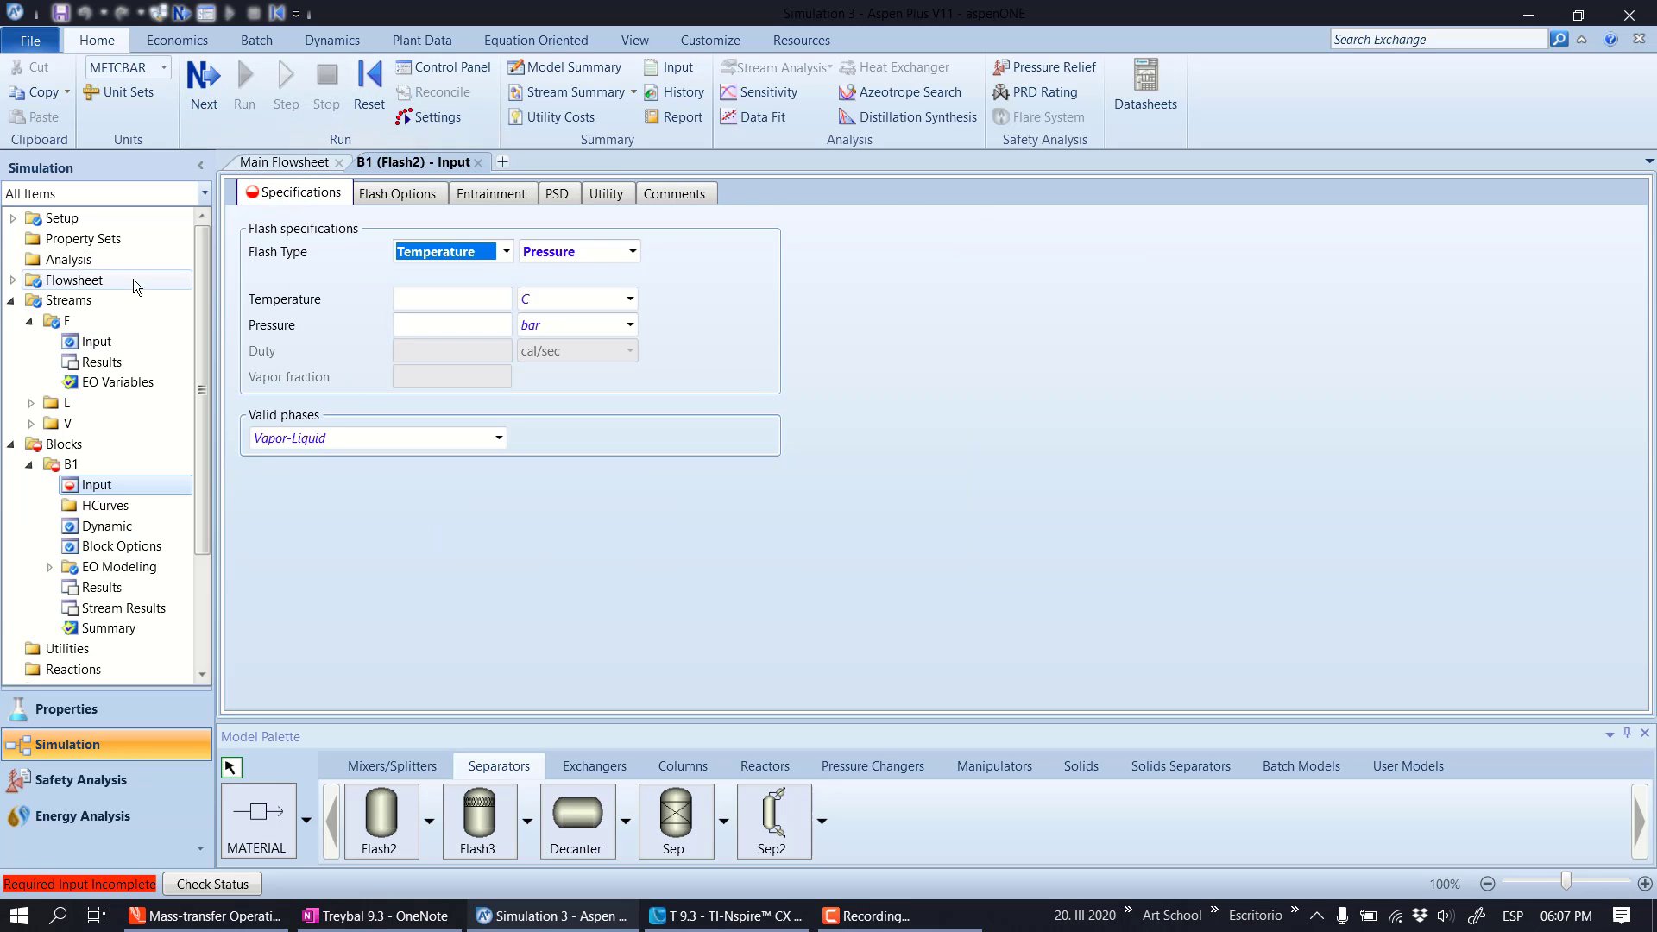
pyautogui.click(505, 253)
pyautogui.click(452, 320)
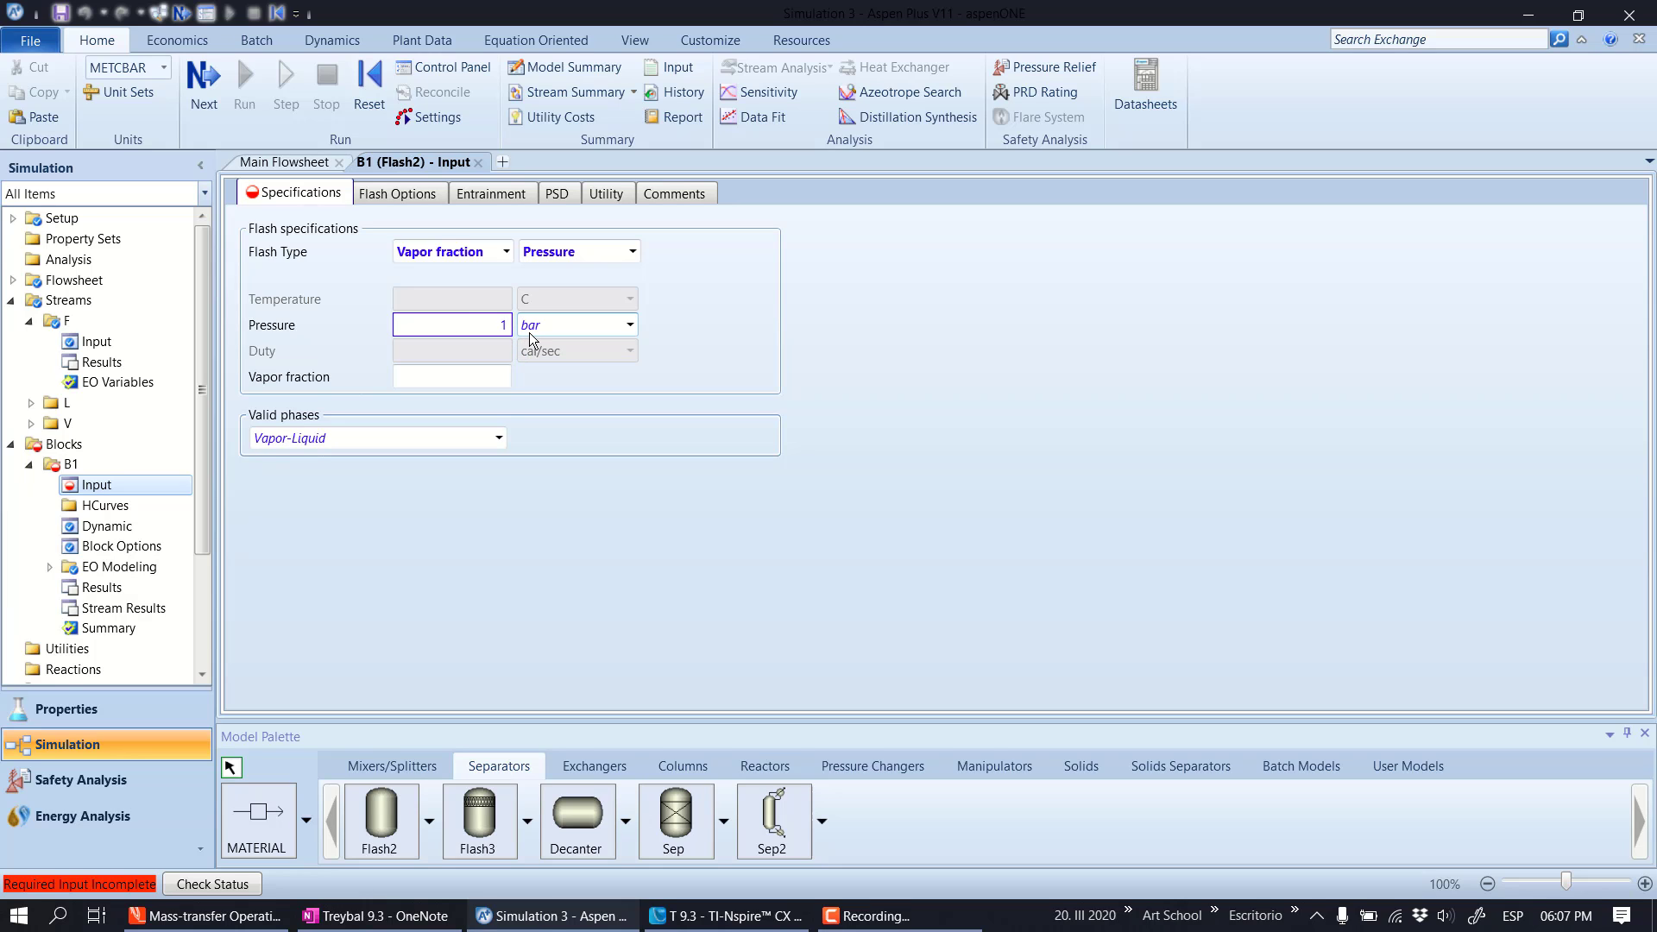
pyautogui.write('45')
pyautogui.press('Tab')
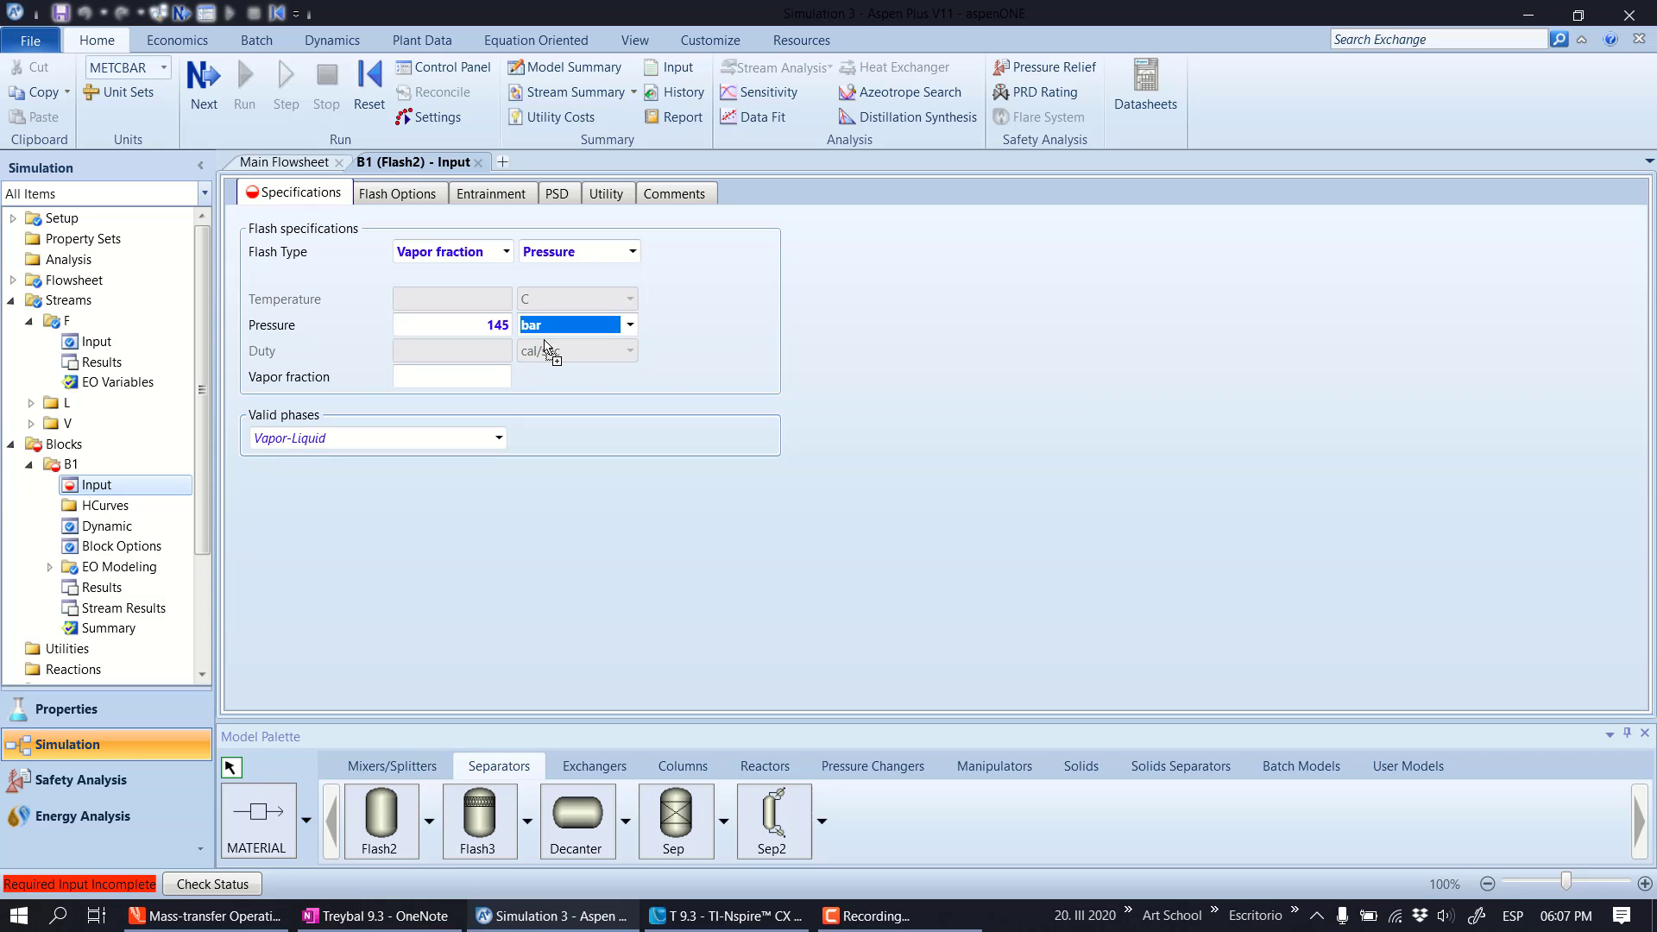
pyautogui.press('p')
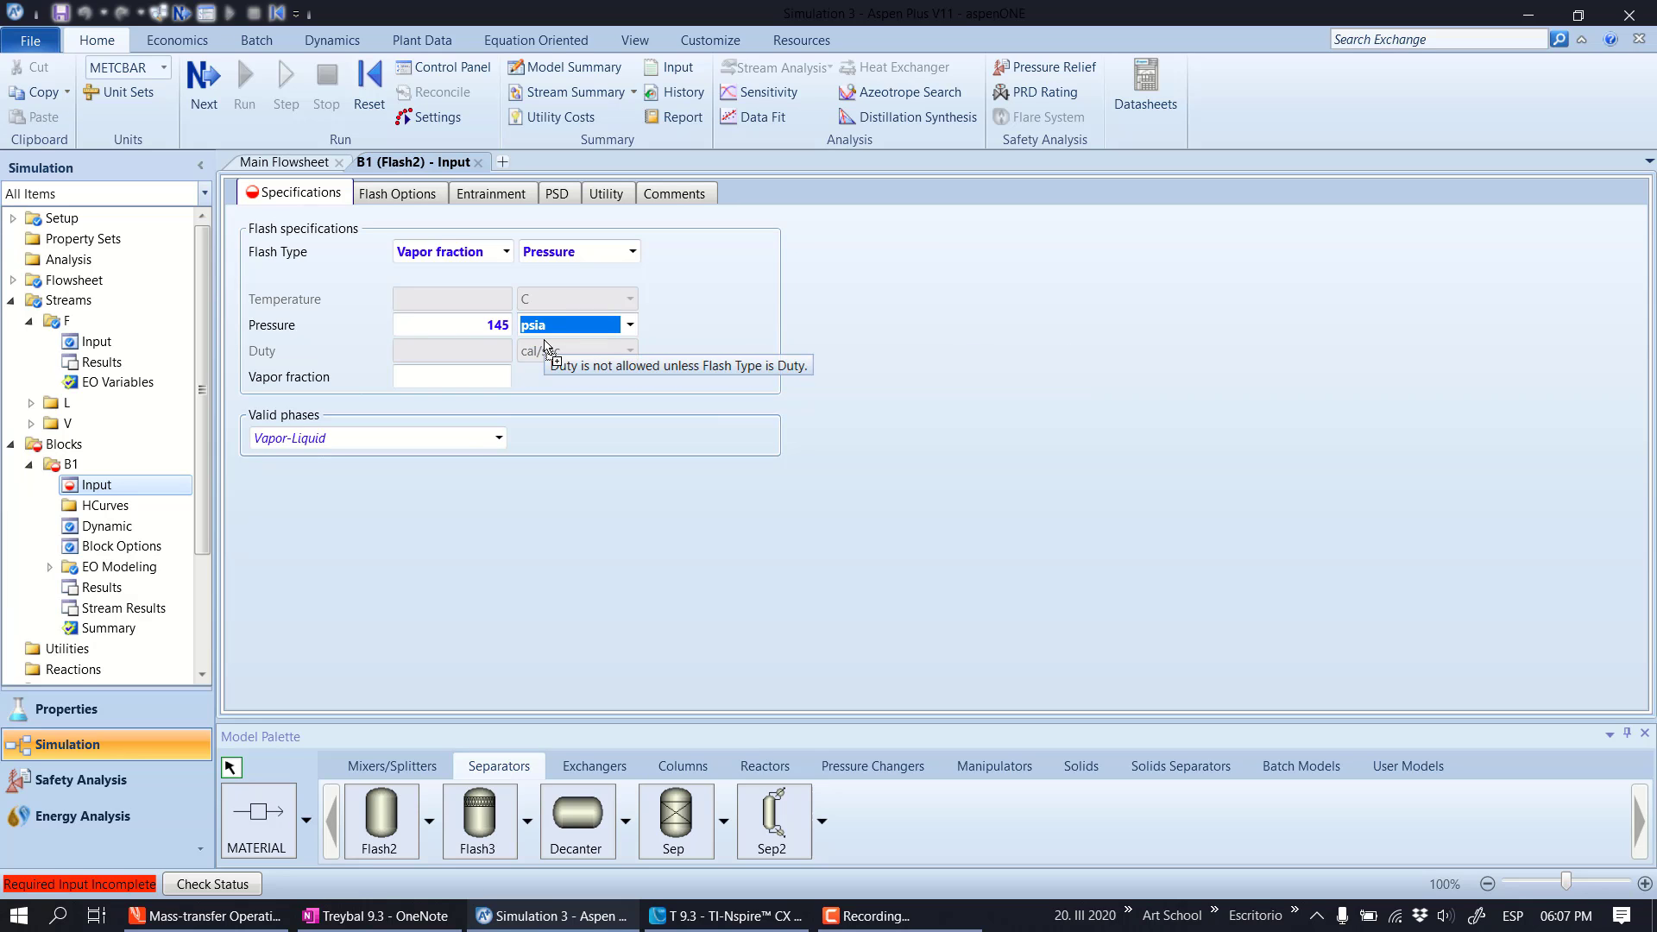
# Set block B1's vapor fraction to 1 and run the simulation
pyautogui.click(466, 381)
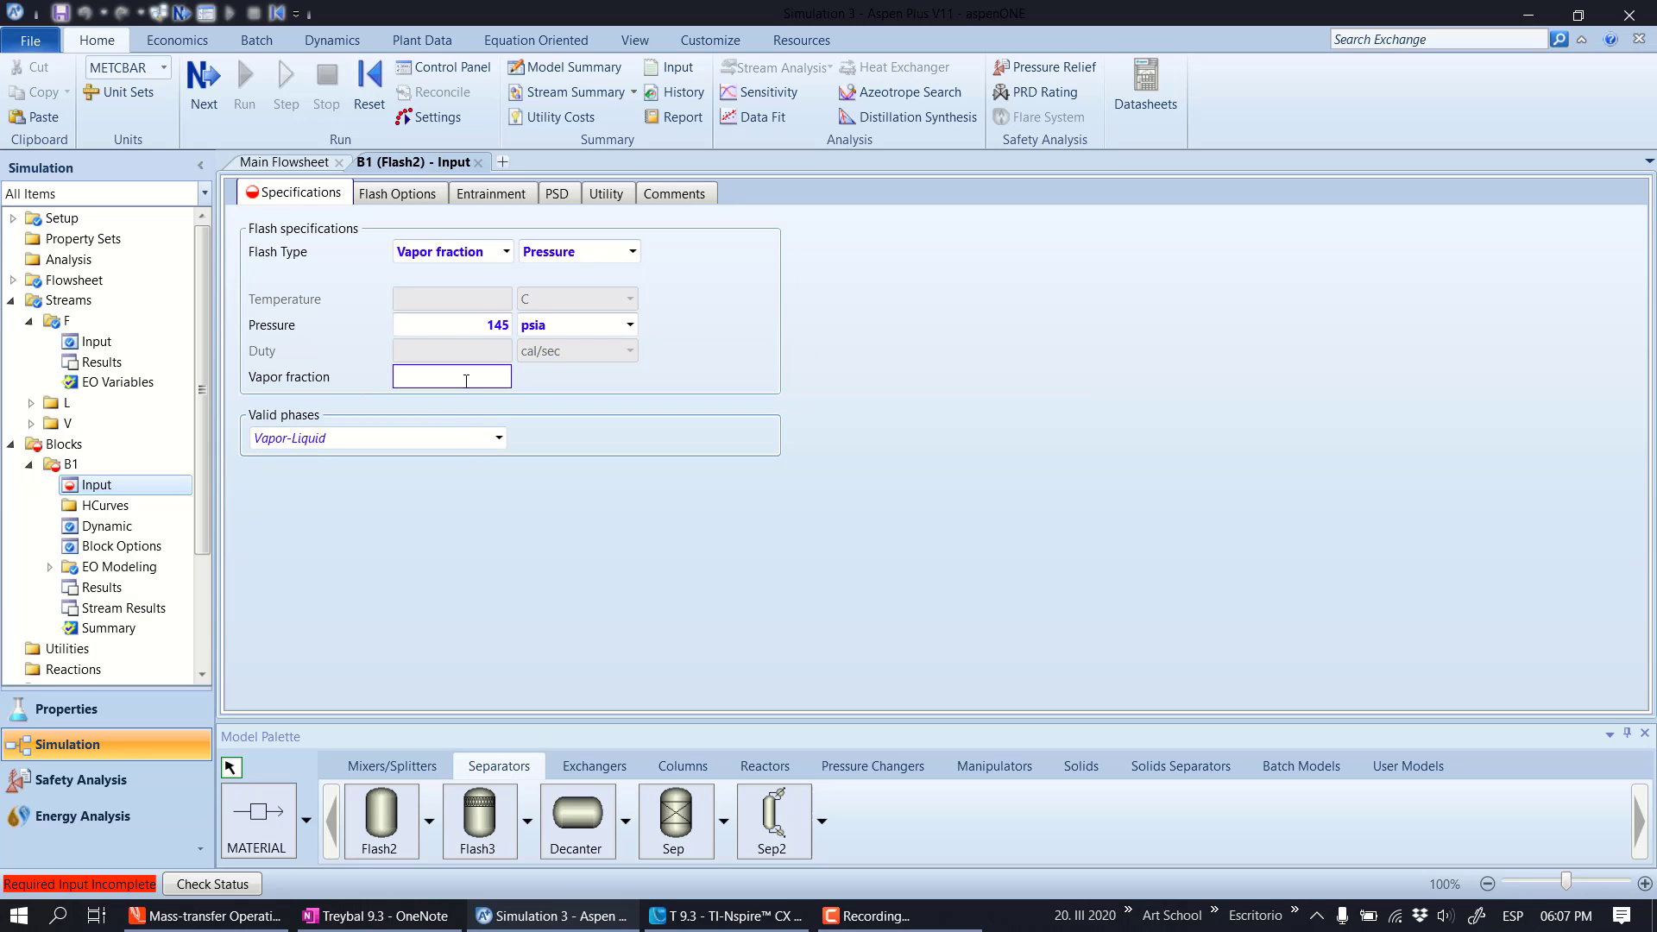
pyautogui.write('1')
pyautogui.click(656, 594)
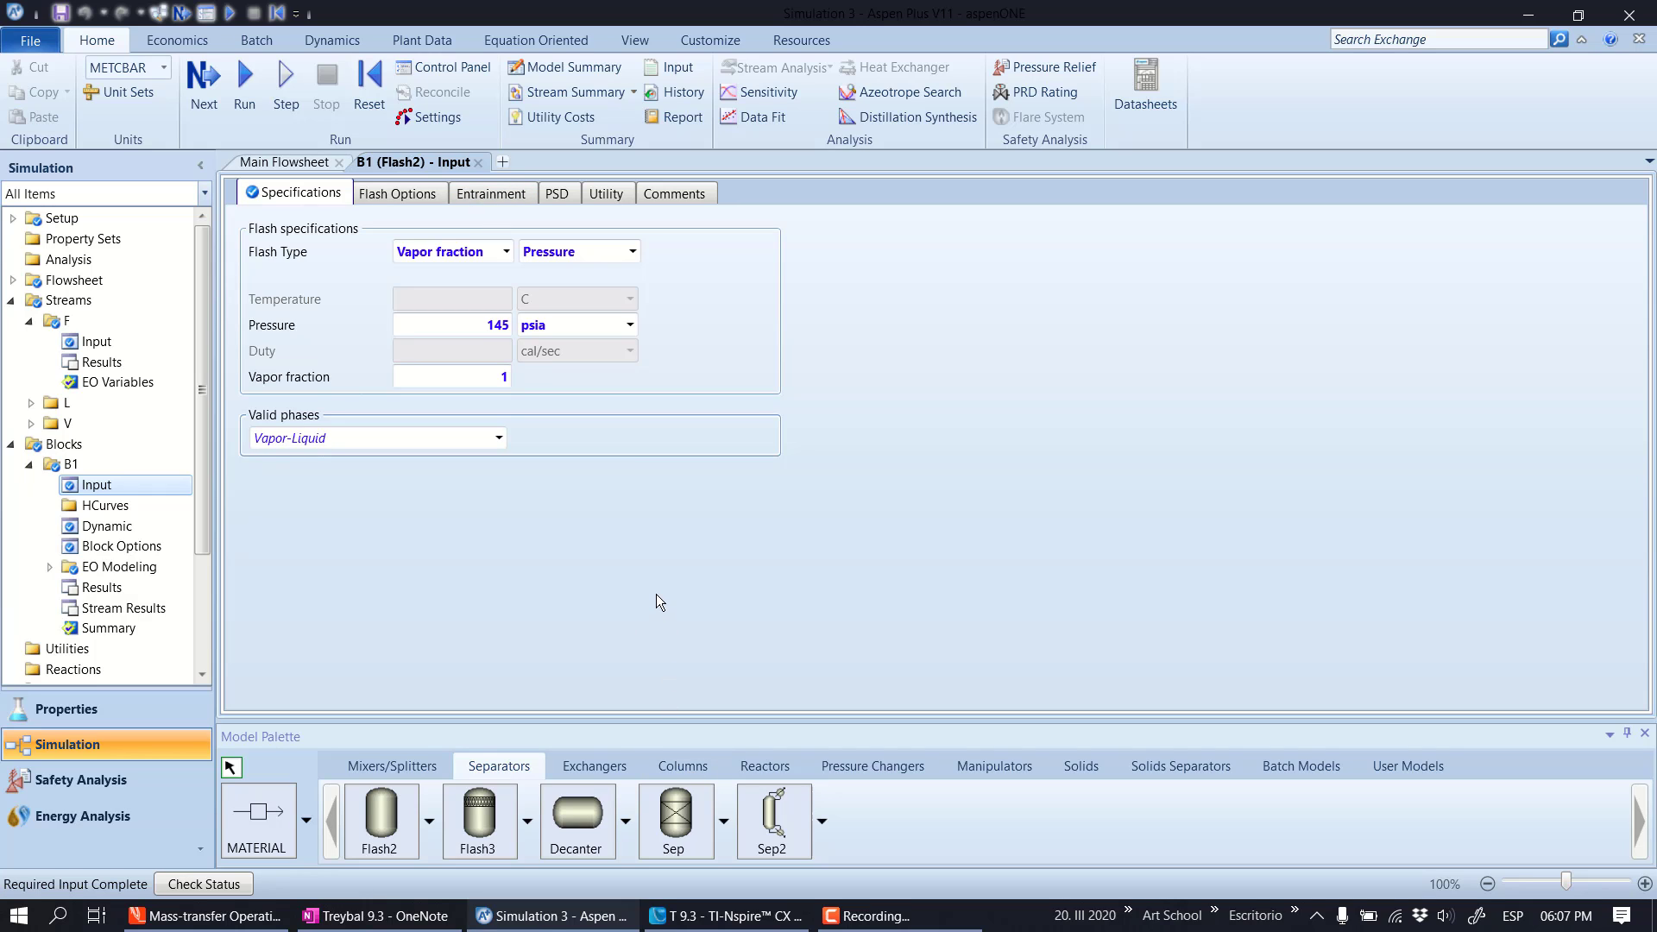
pyautogui.press('F5')
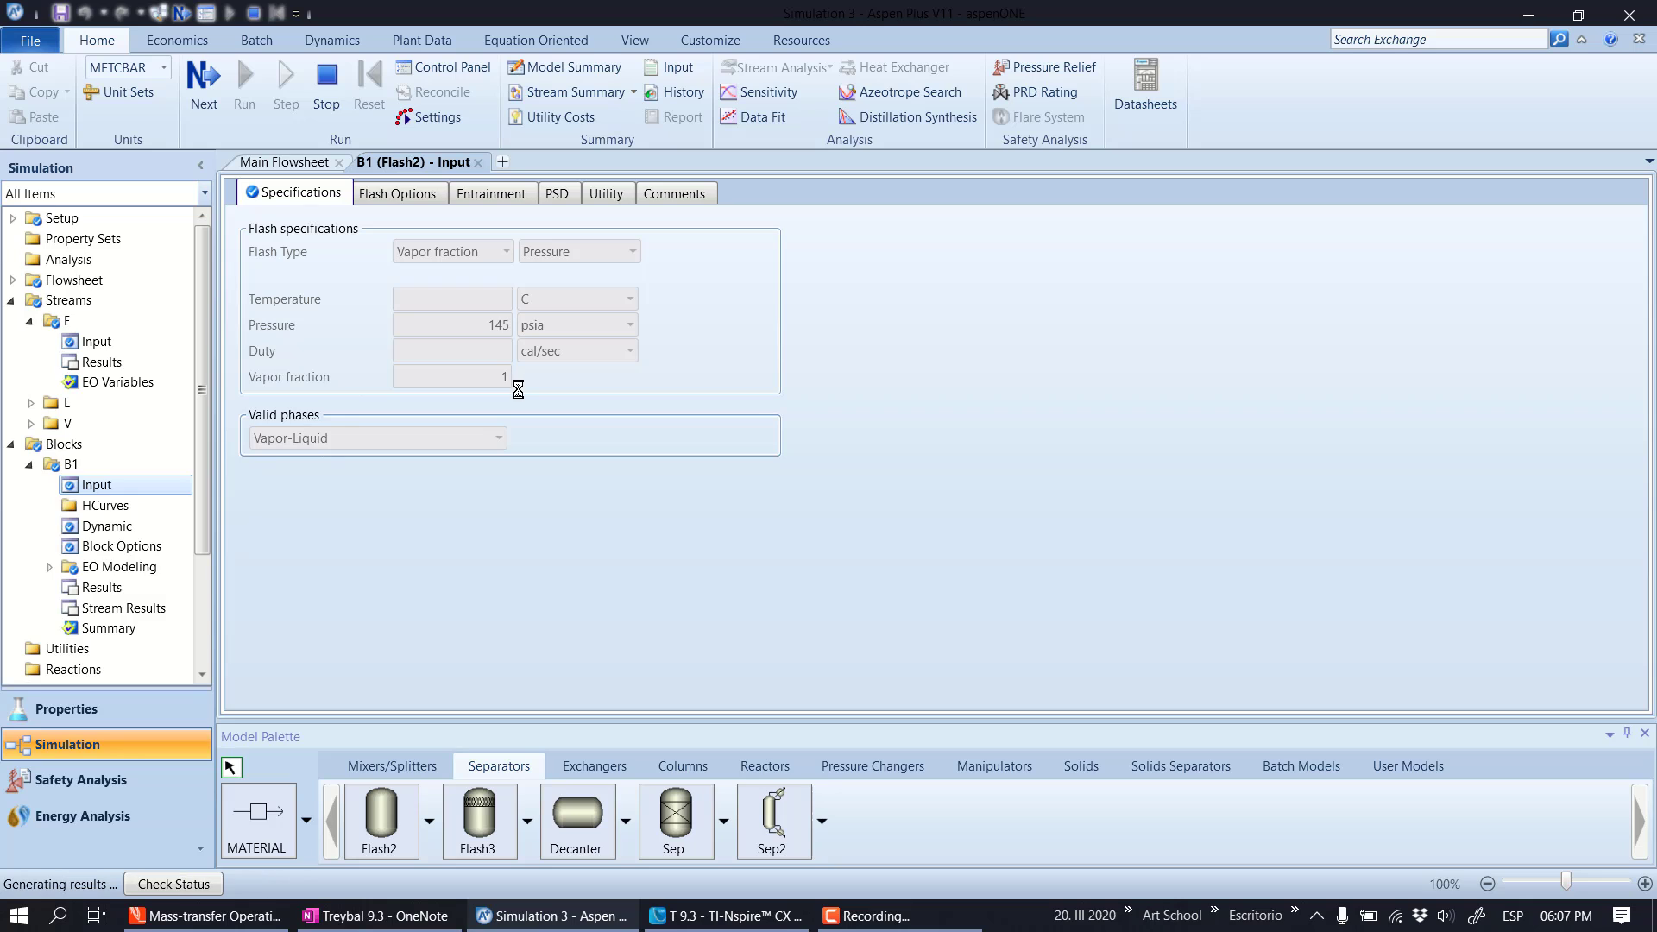
# Open block B1's stream results and examine the temperature of feed stream F
pyautogui.click(148, 609)
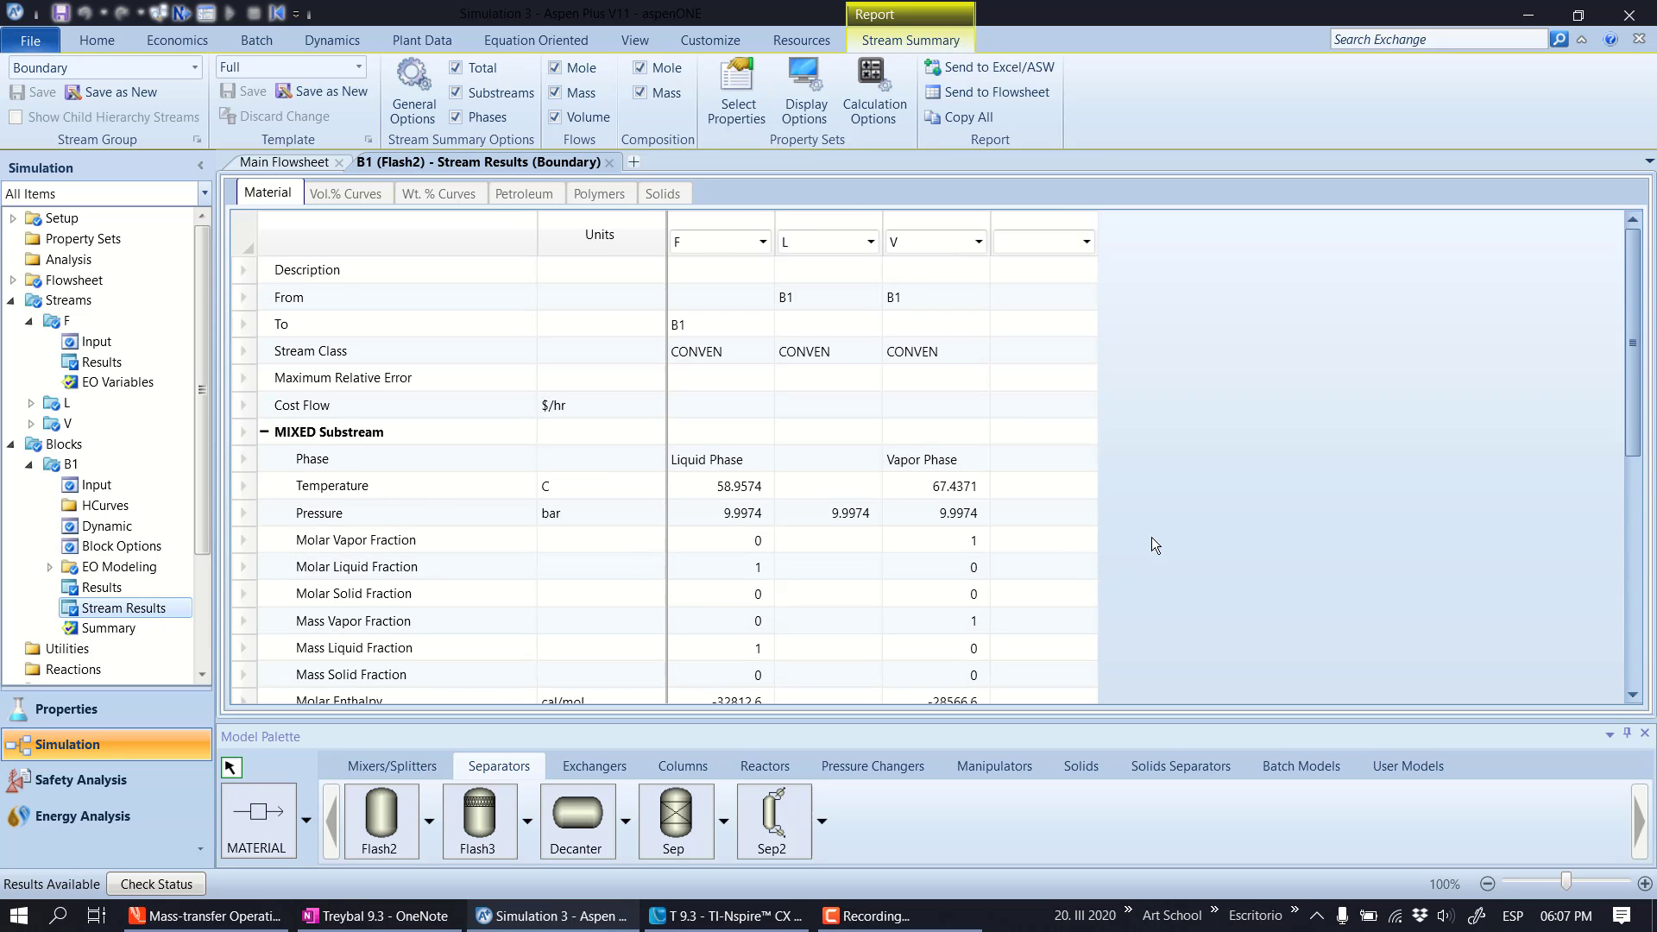
pyautogui.scroll(-1, 1065, 530)
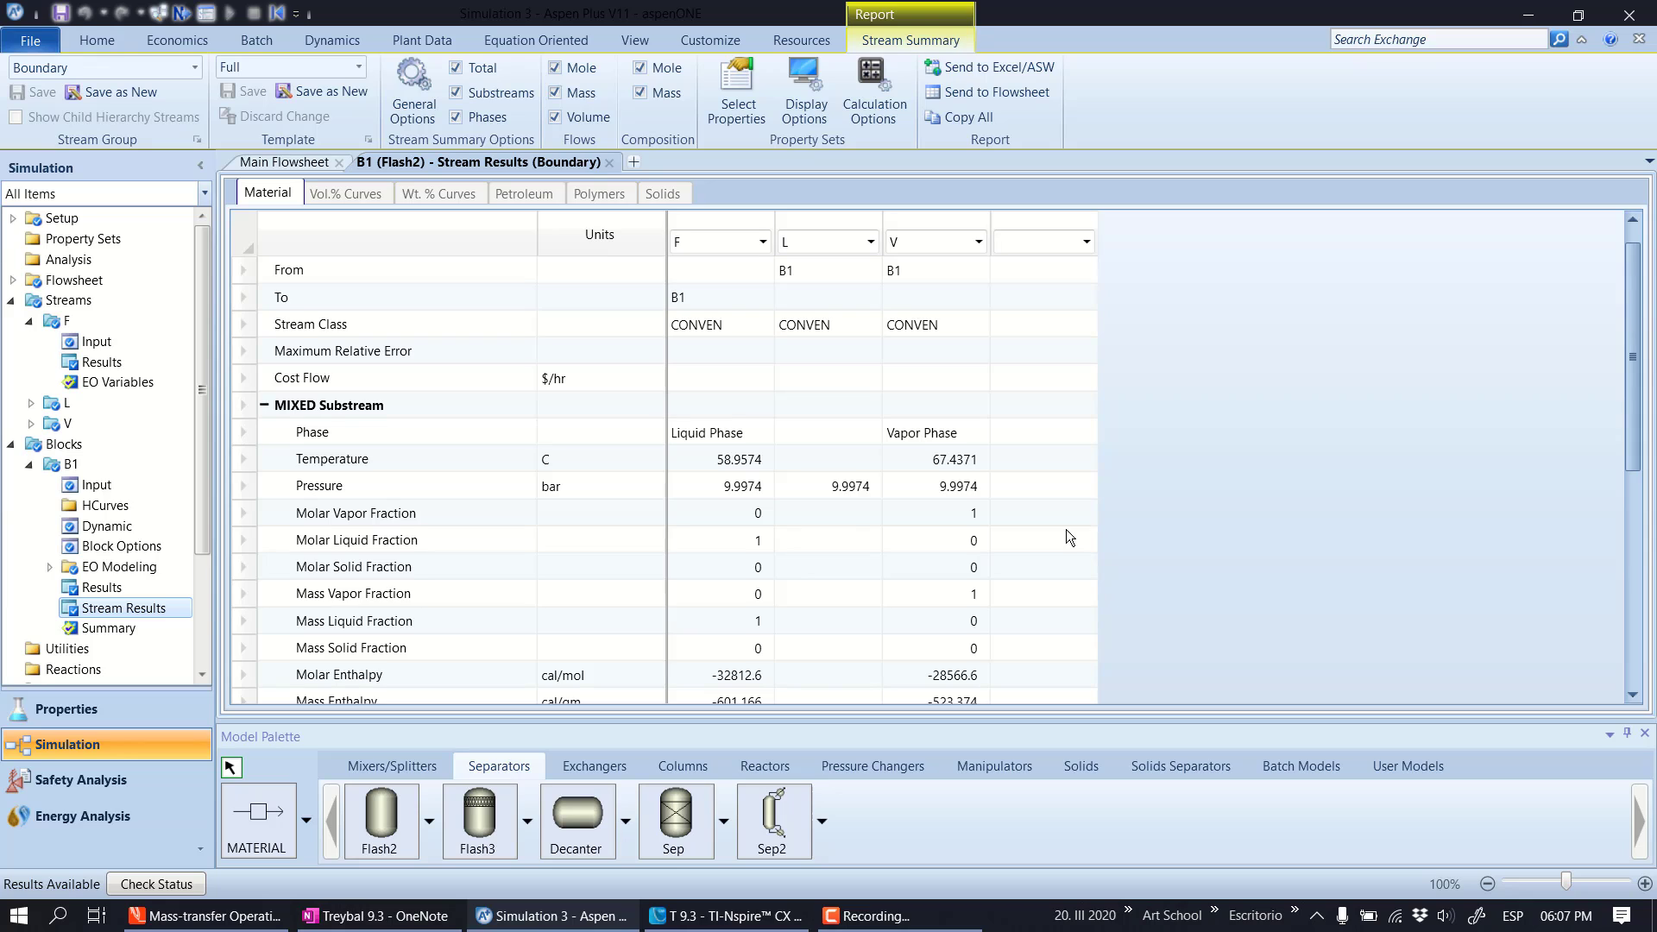
pyautogui.click(769, 480)
pyautogui.click(740, 464)
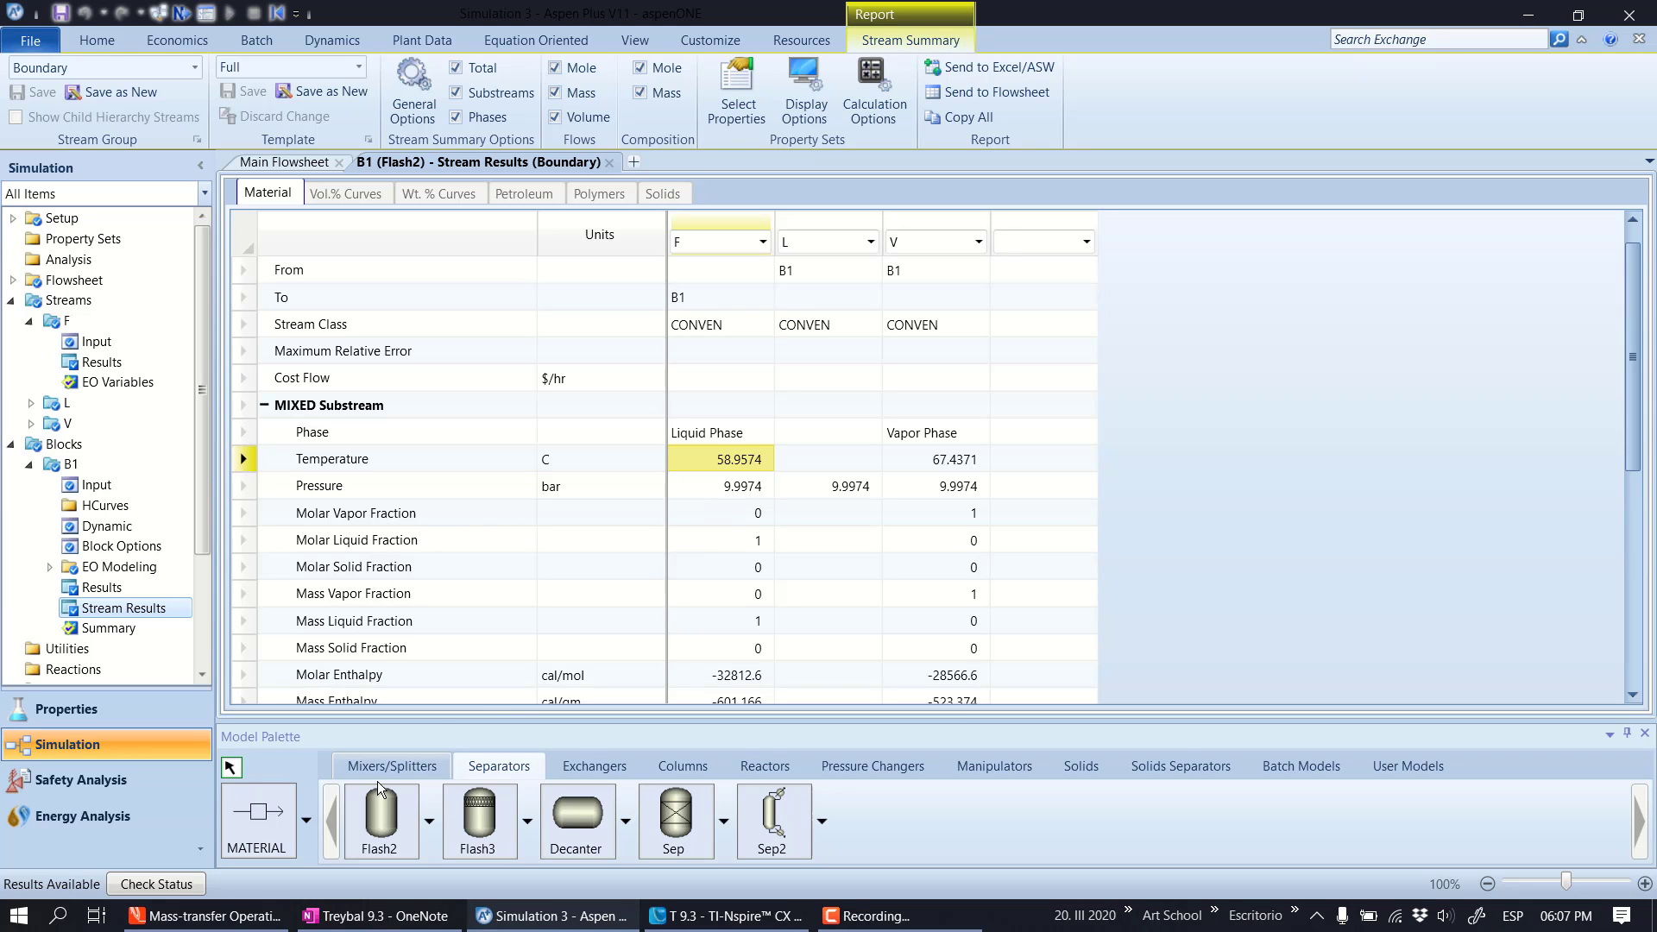
# Switch to the OneNote page and review the handwritten bubble-point temperature for comparison with the simulated feed temperature
pyautogui.click(376, 916)
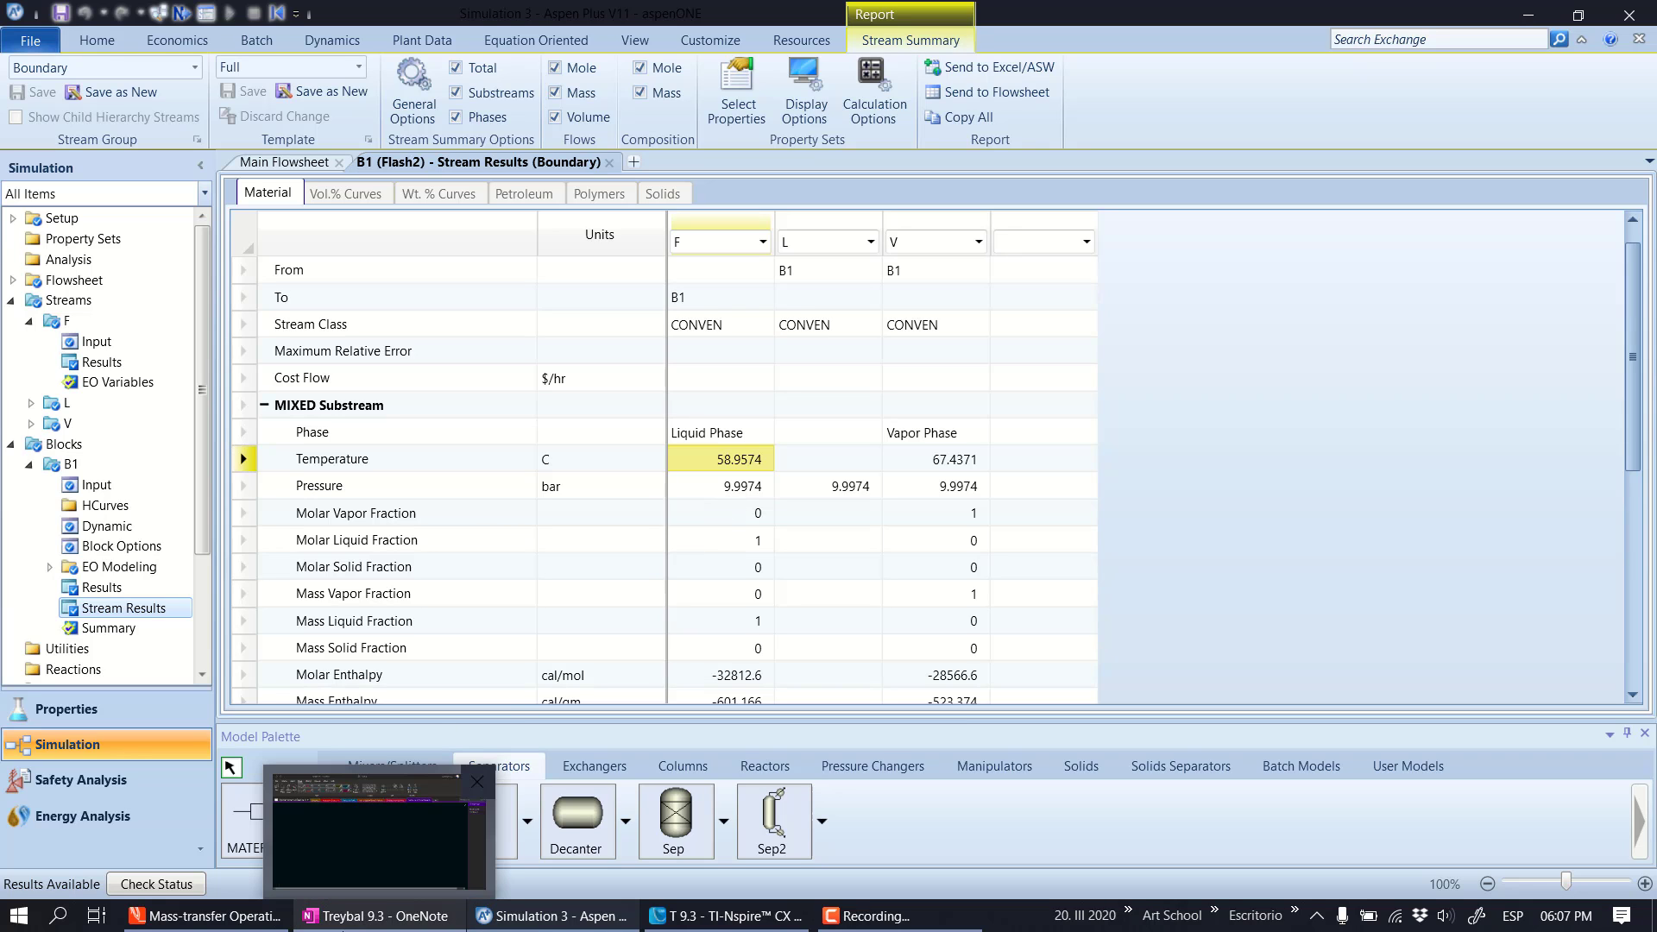
pyautogui.scroll(10, 1453, 493)
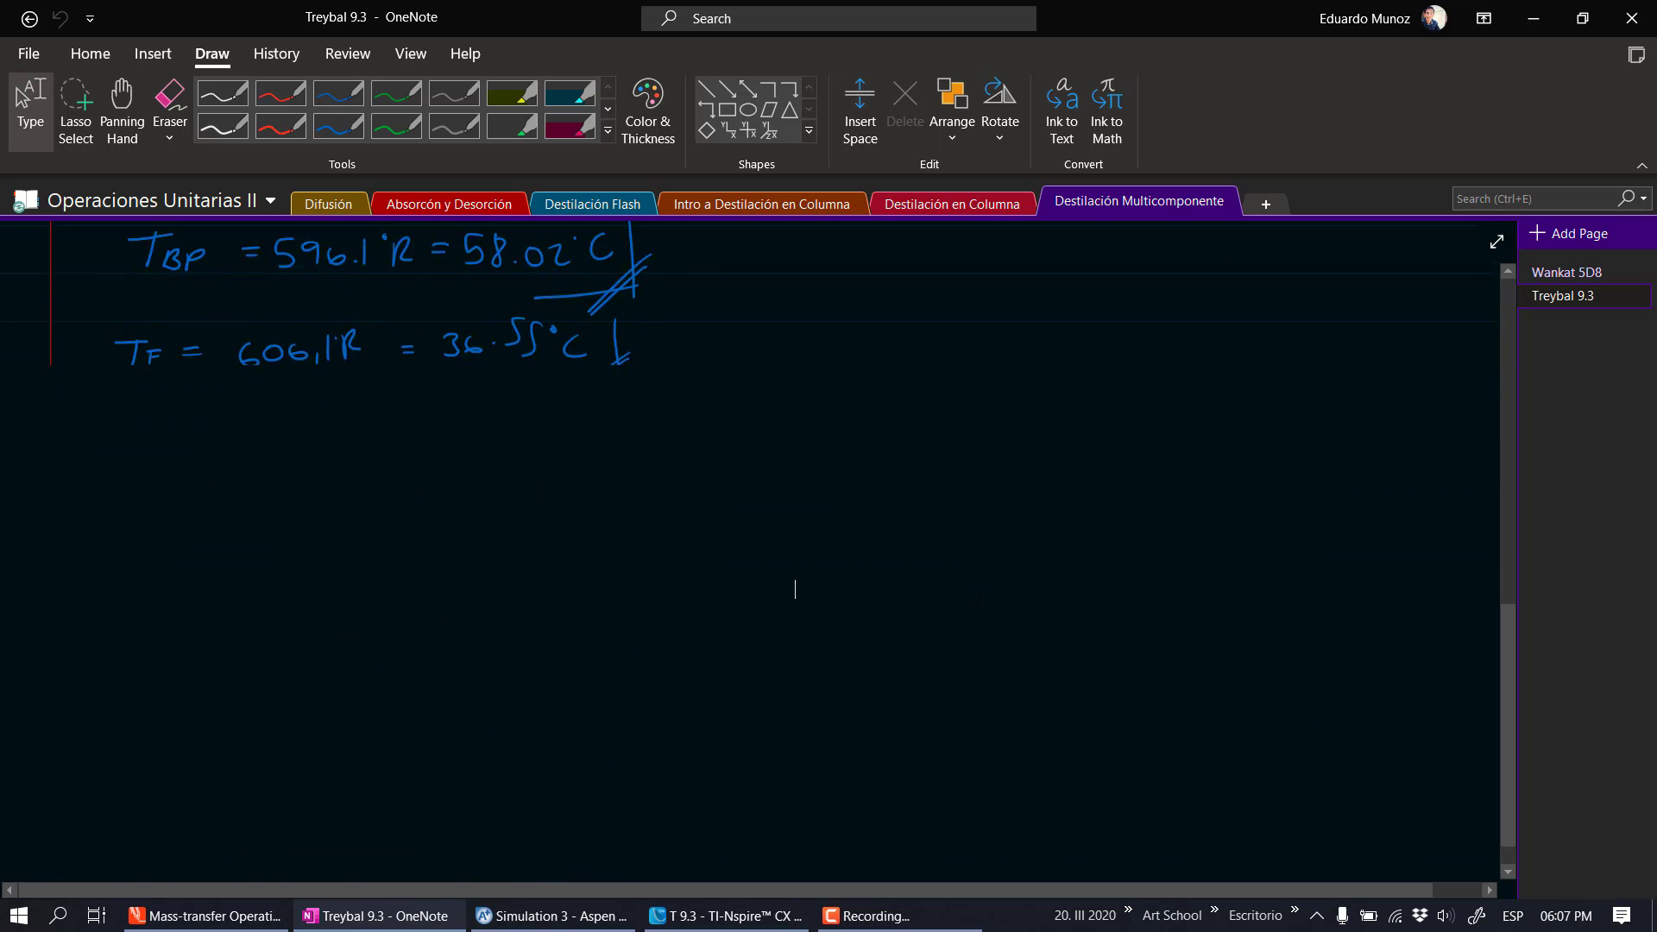
pyautogui.scroll(-5, 1453, 494)
pyautogui.scroll(-1, 795, 841)
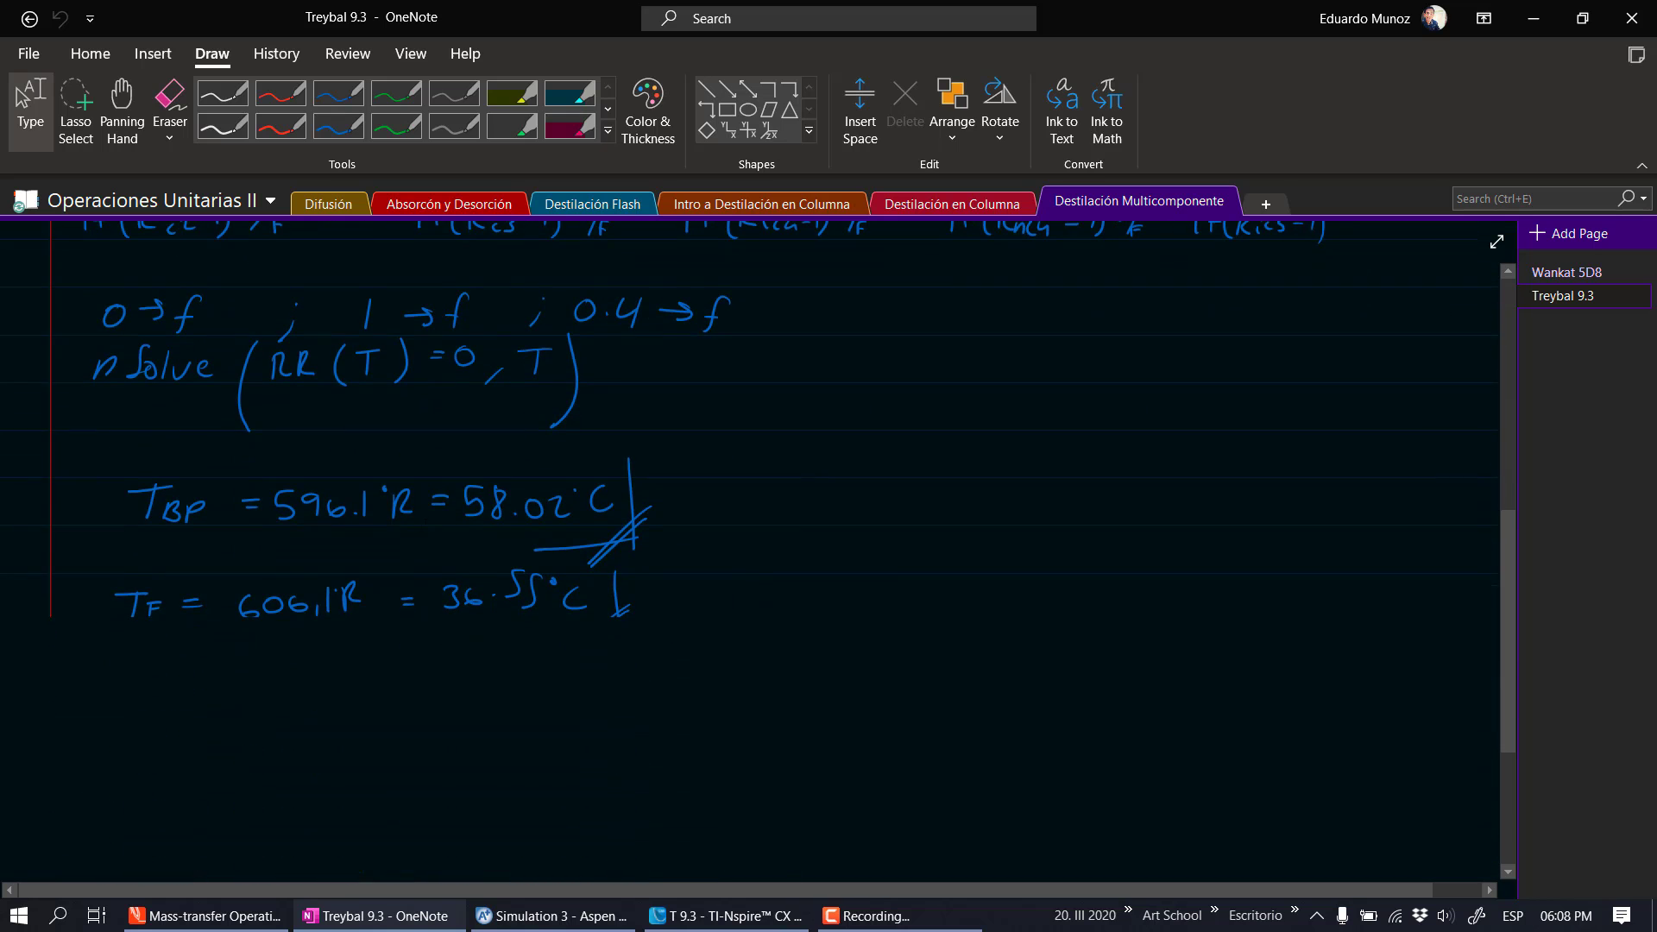
pyautogui.click(613, 535)
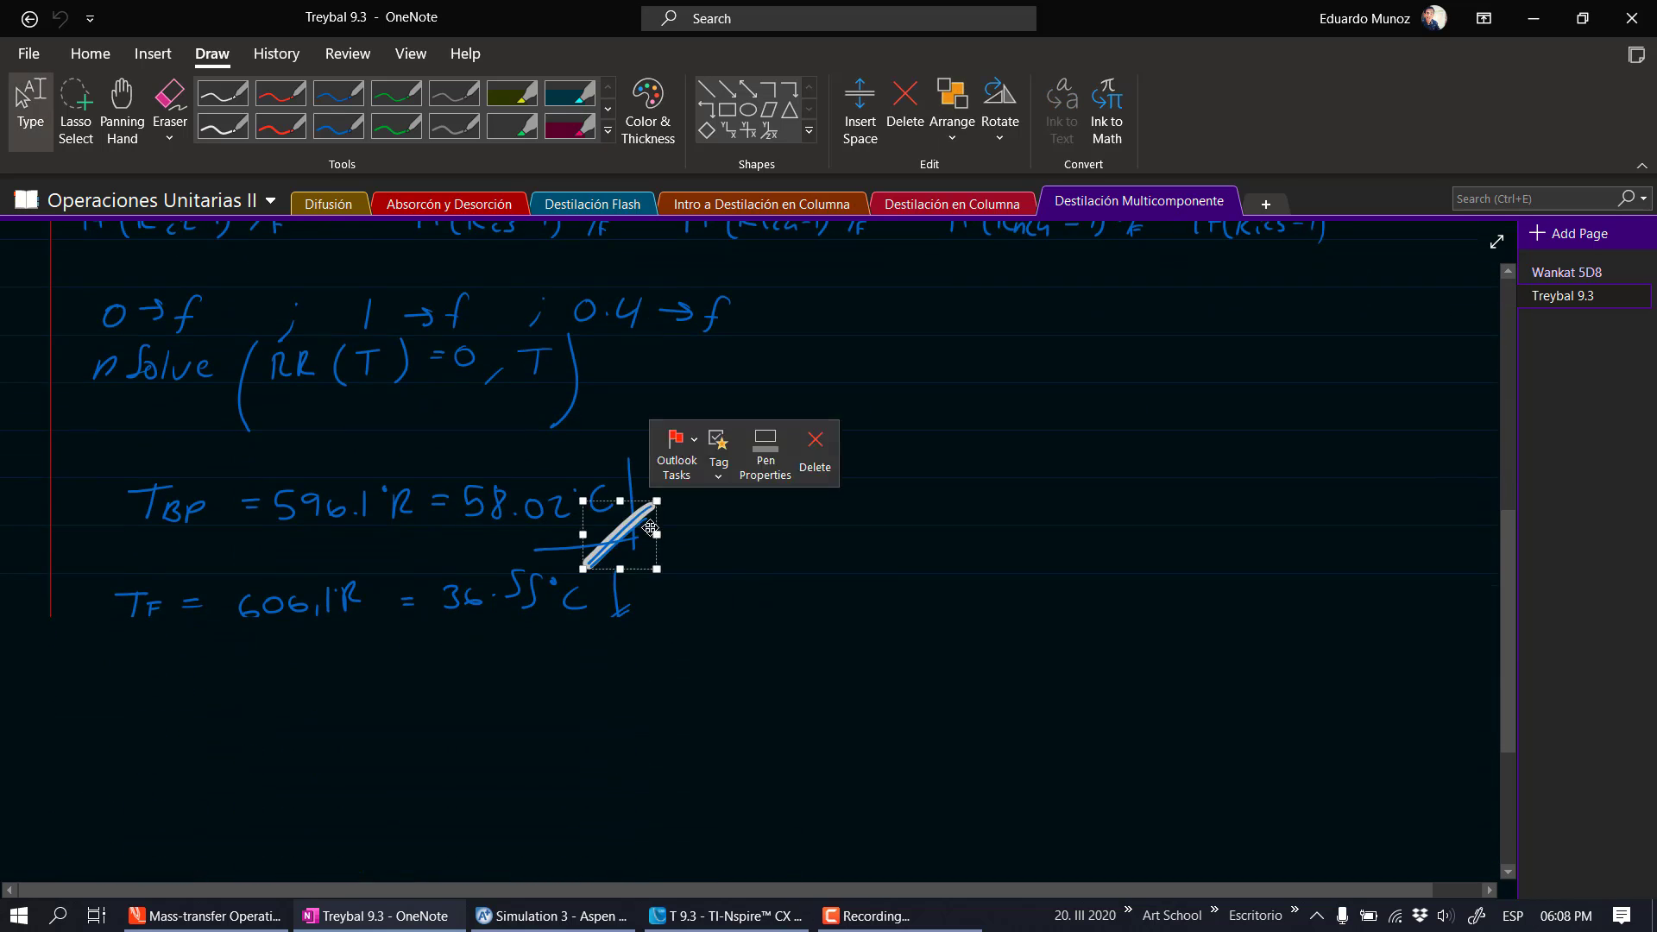
pyautogui.scroll(3, 613, 535)
pyautogui.scroll(2, 775, 553)
pyautogui.scroll(-3, 775, 552)
pyautogui.press('Delete')
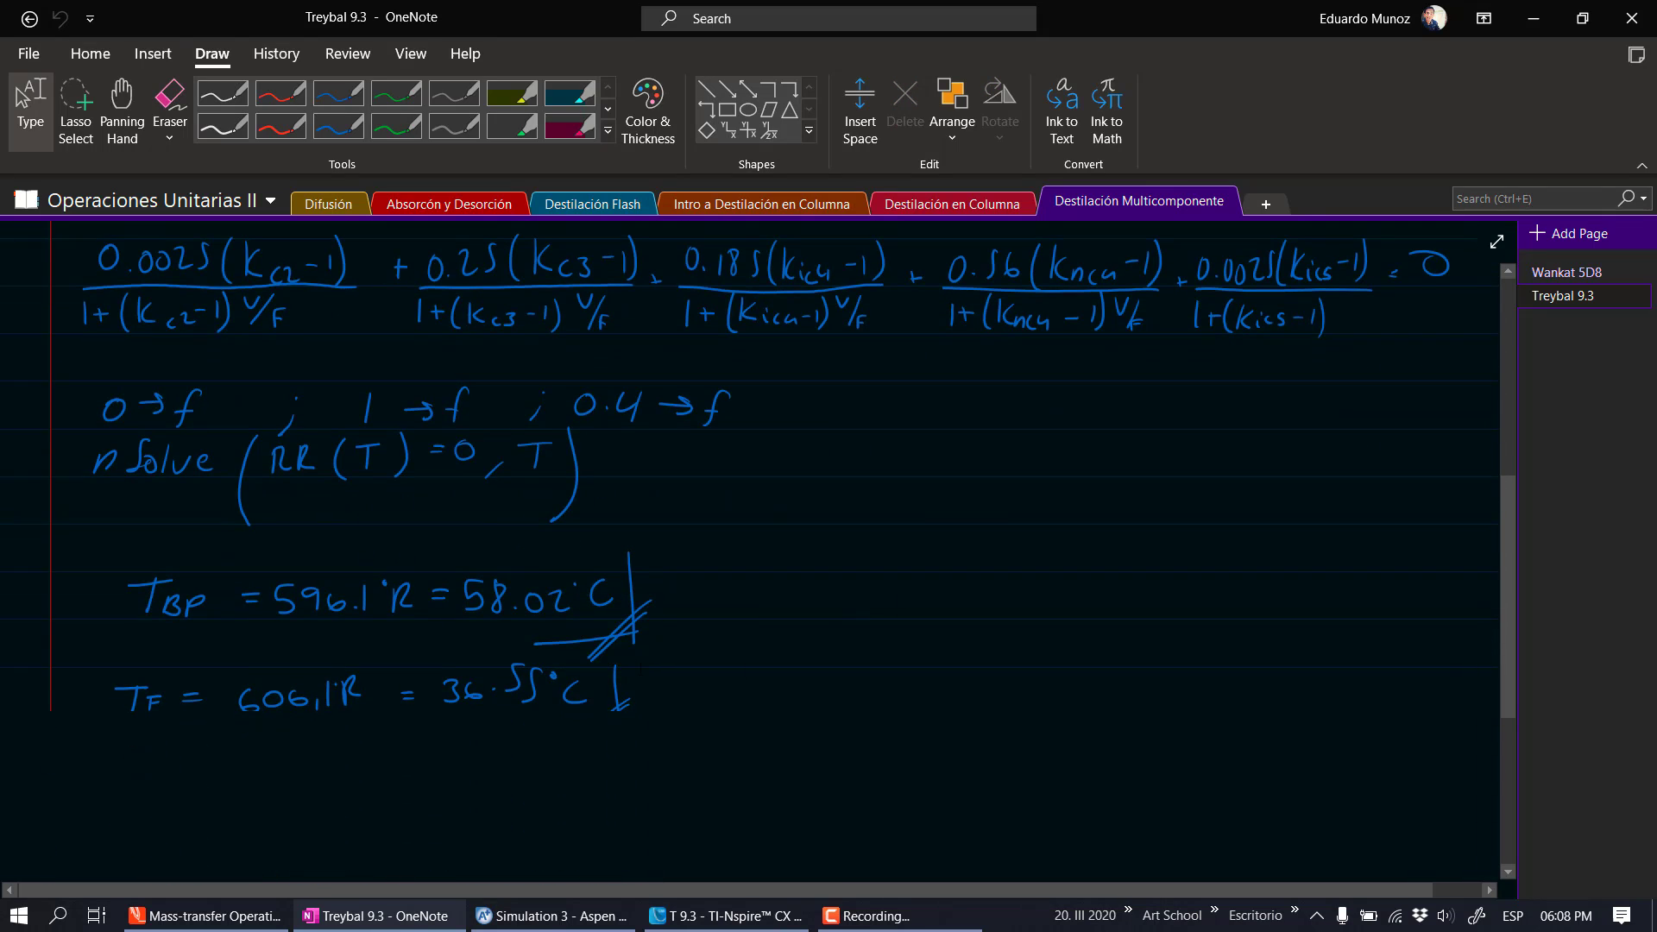
pyautogui.hotkey('ctrl', 'z')
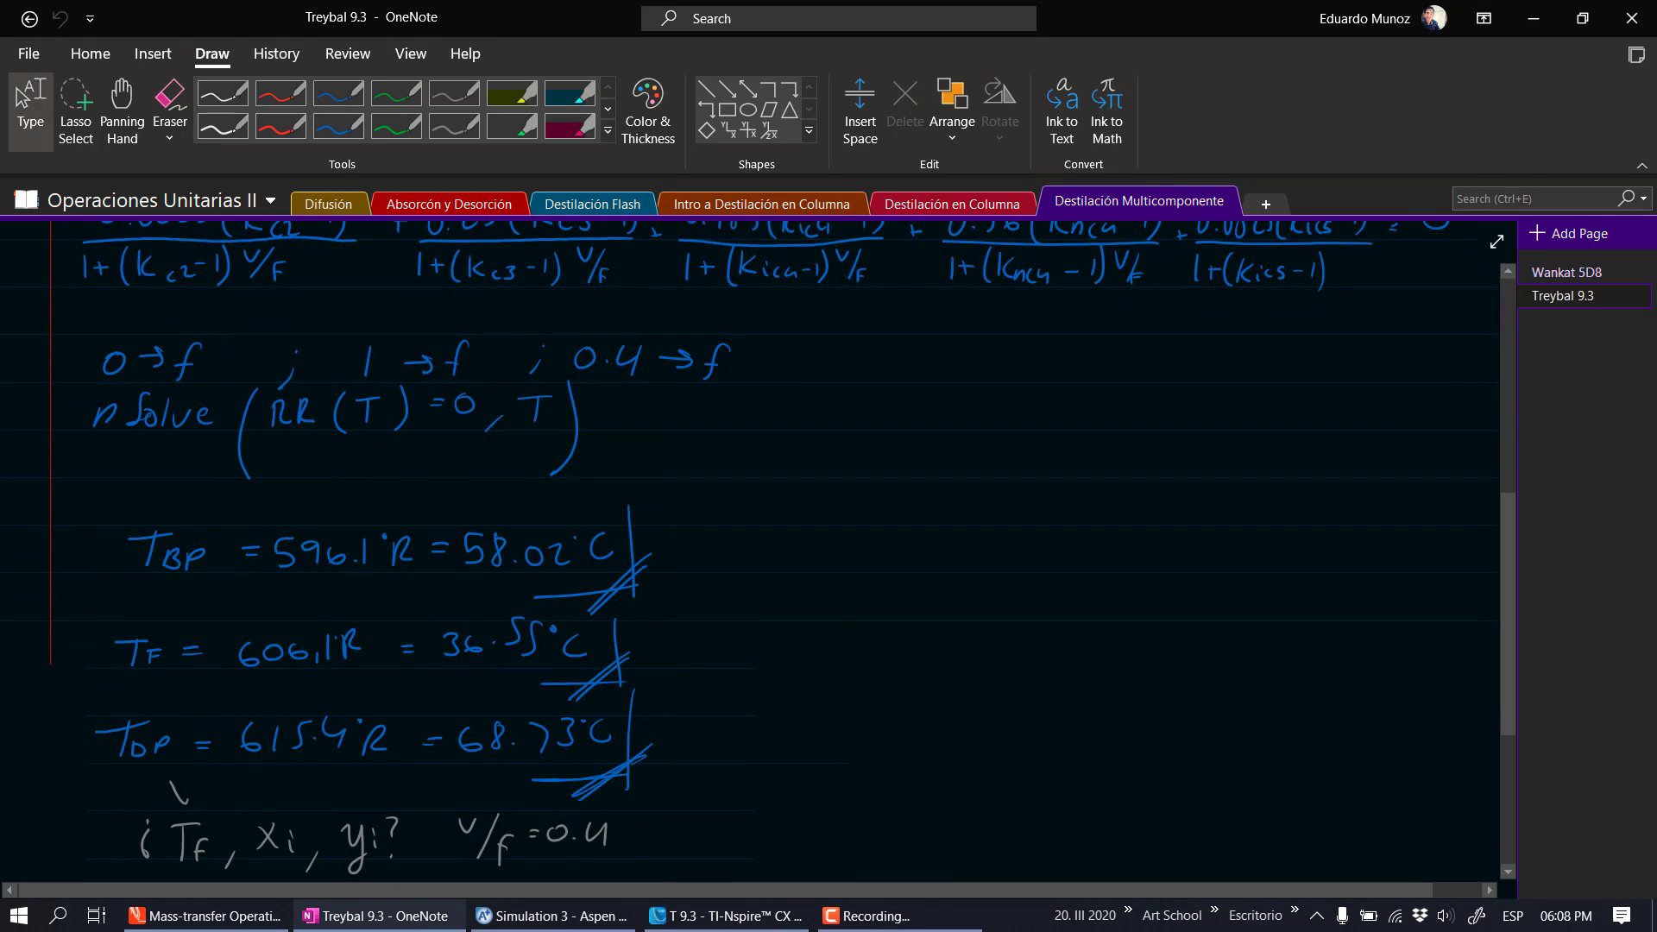
pyautogui.scroll(-4, 745, 751)
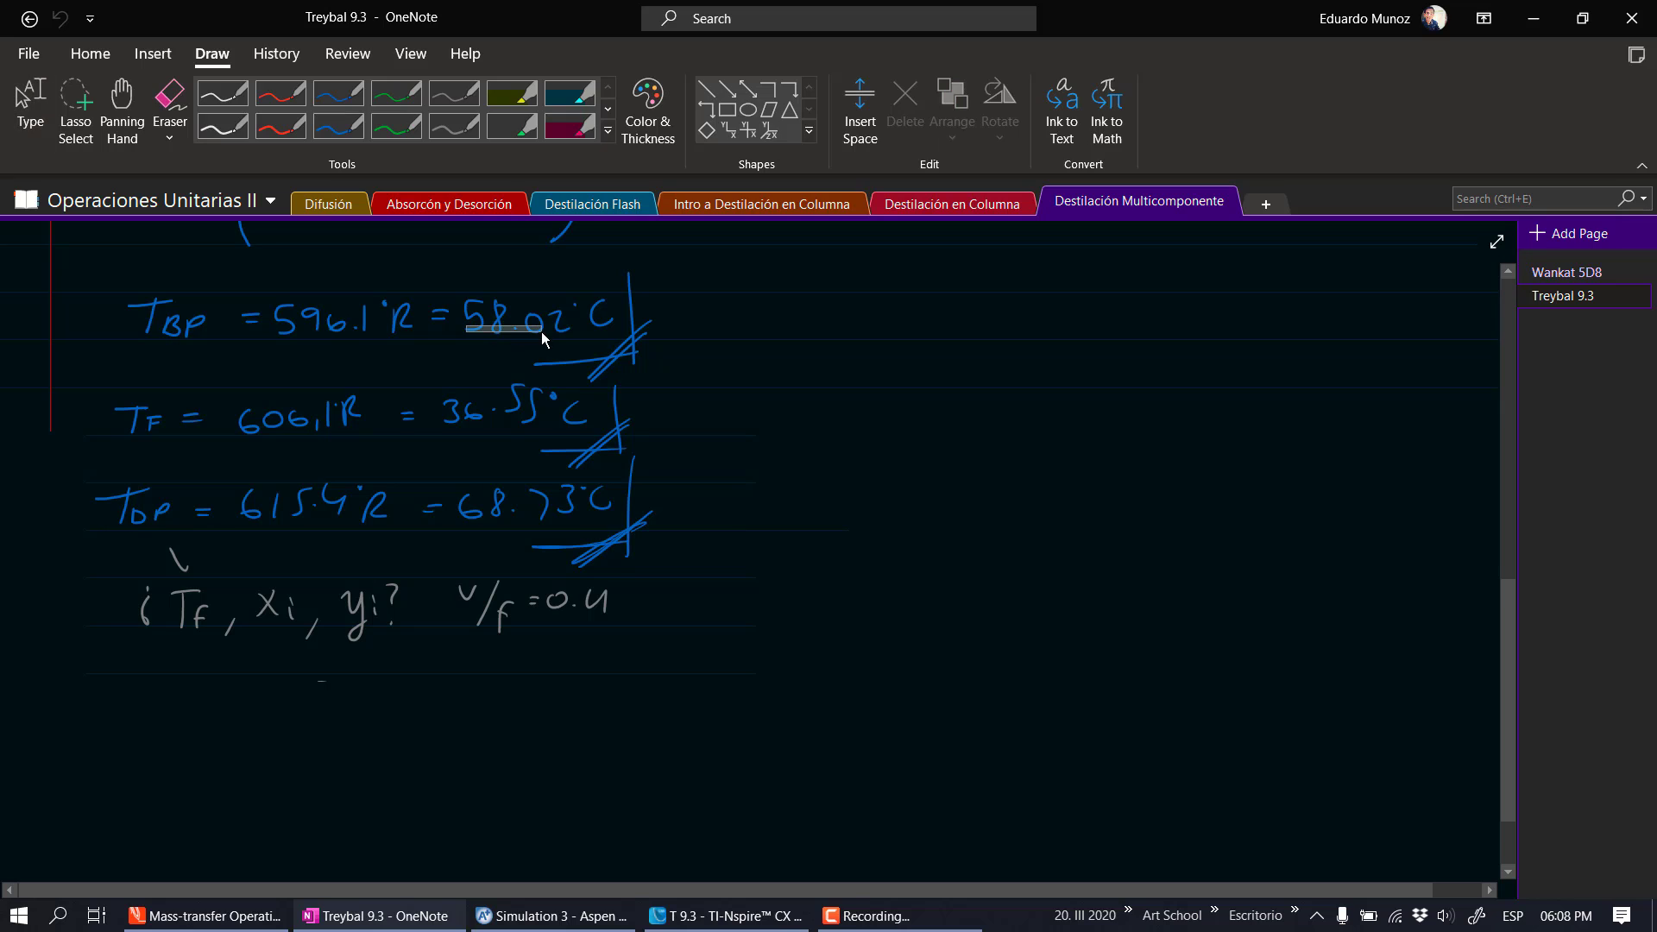
pyautogui.click(515, 328)
pyautogui.click(895, 350)
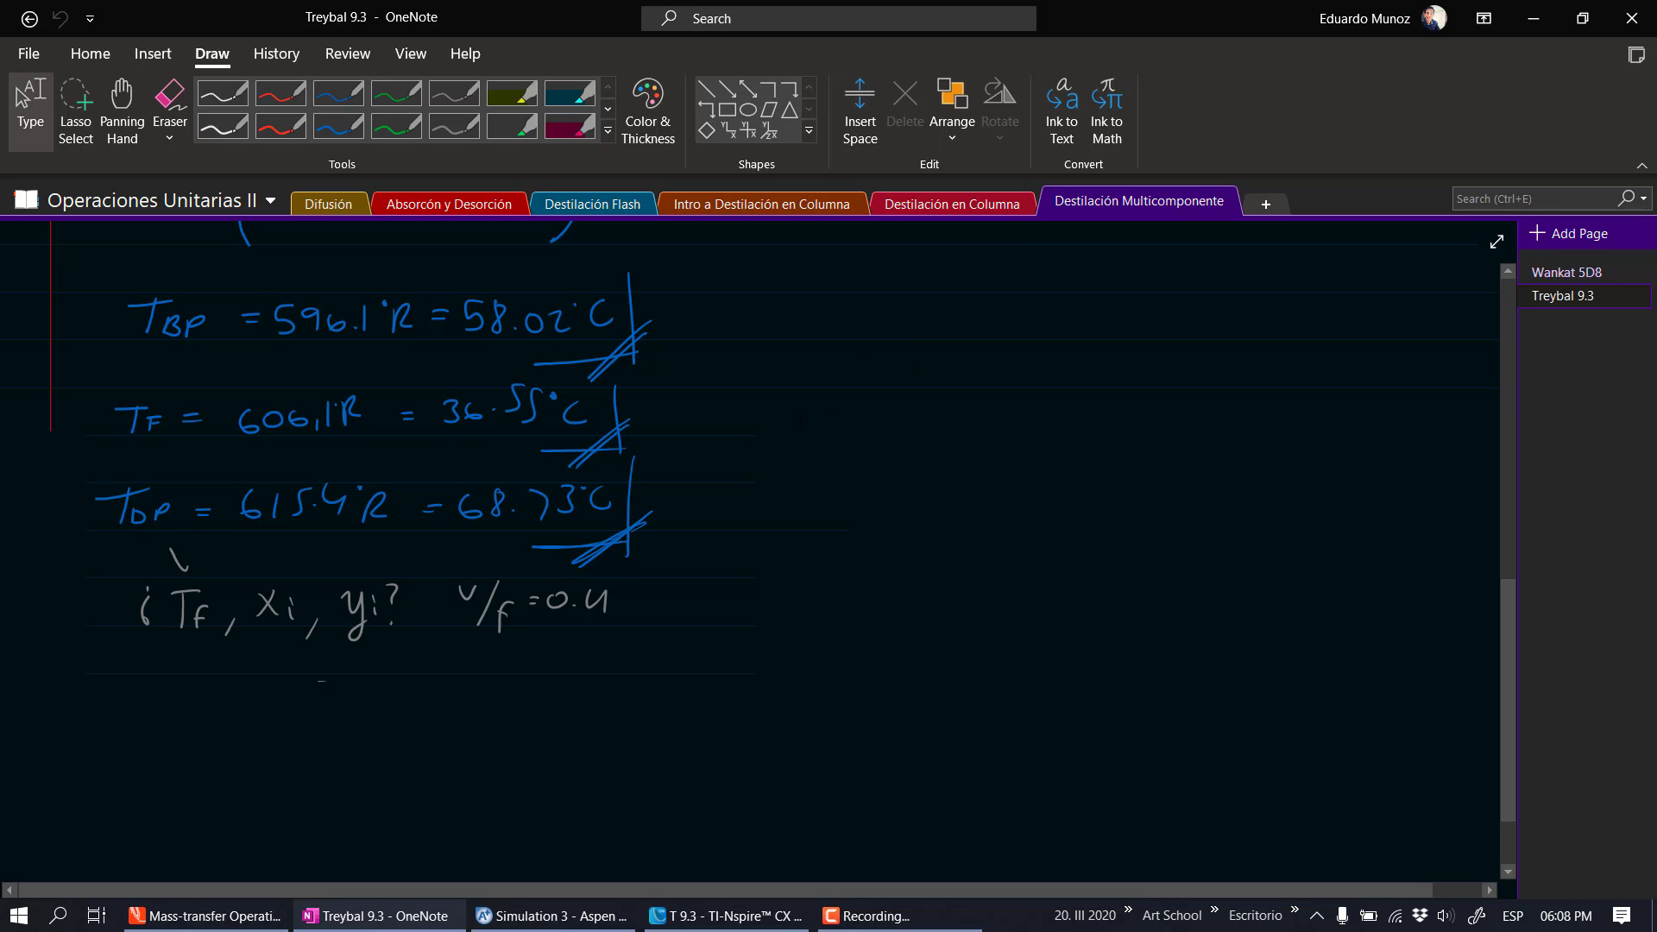
# Return to Aspen Plus and examine the phase and temperature of streams F and V
pyautogui.hotkey('alt', 'Tab')
pyautogui.click(733, 484)
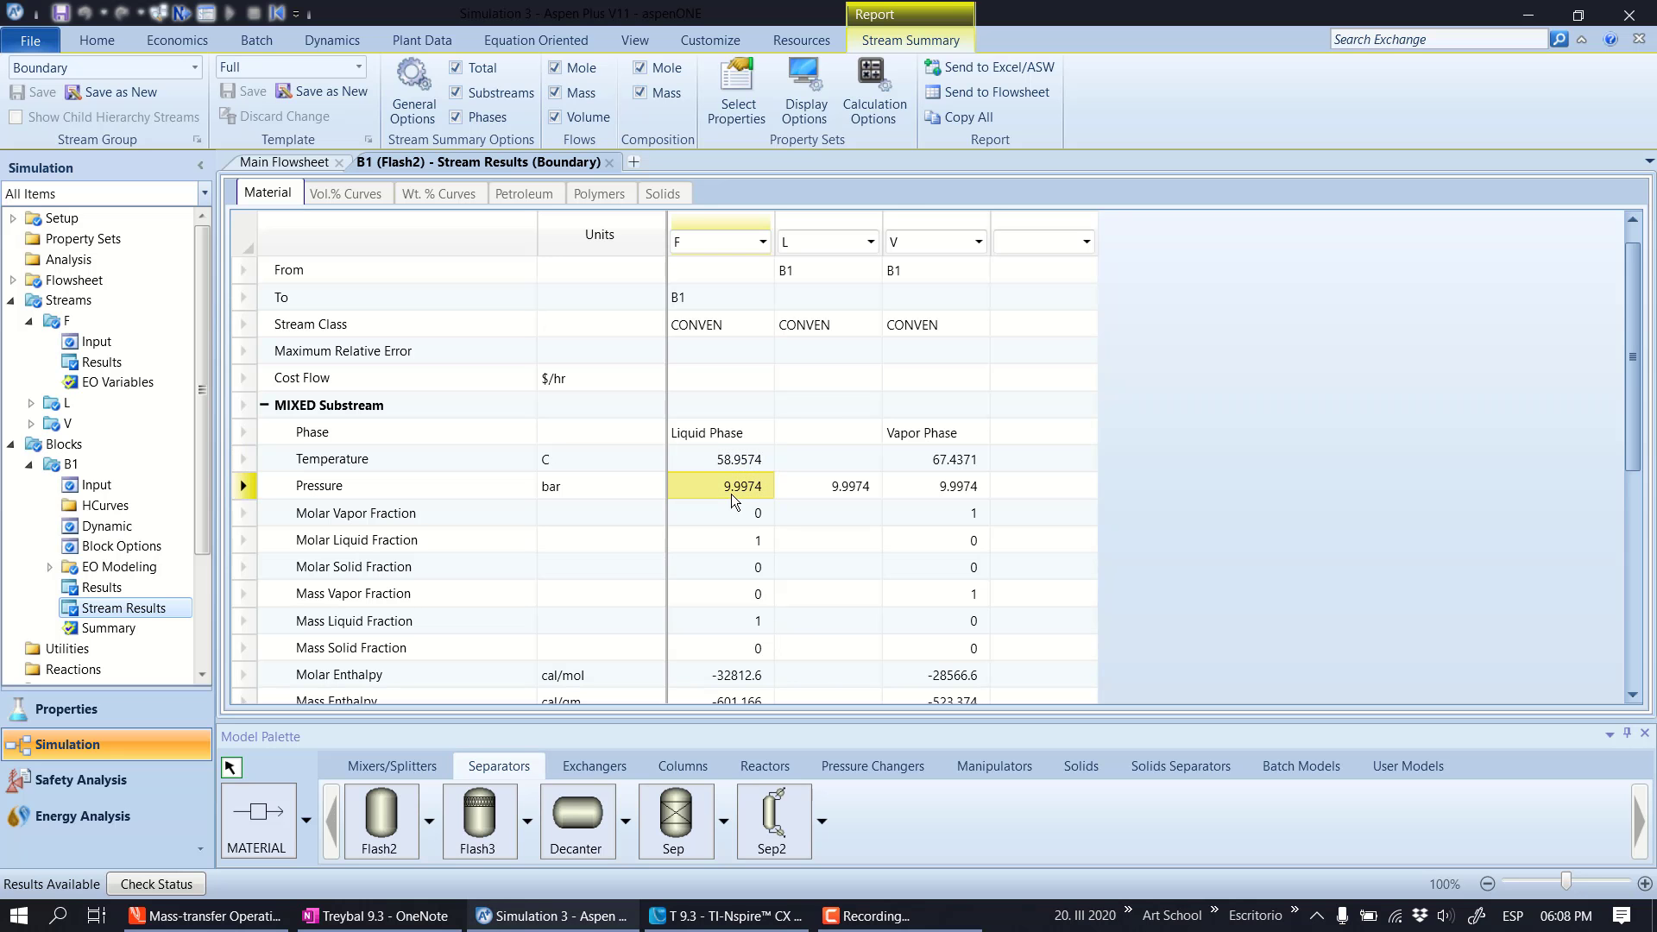
pyautogui.click(728, 465)
pyautogui.click(715, 438)
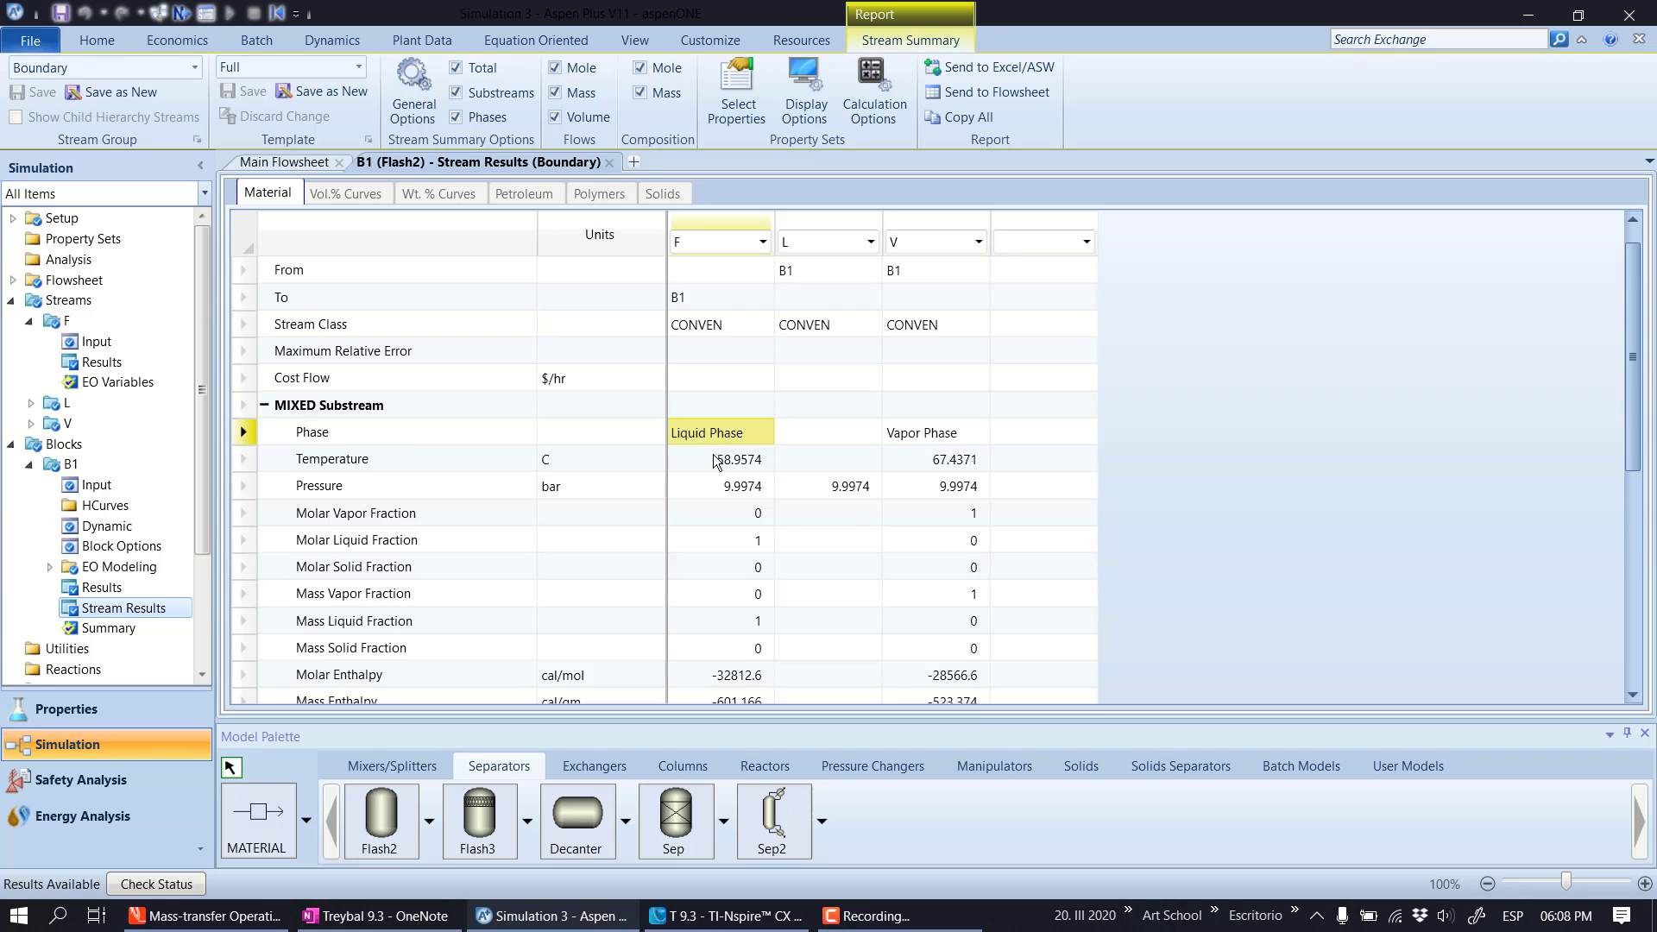
pyautogui.click(718, 459)
pyautogui.click(922, 439)
pyautogui.click(927, 462)
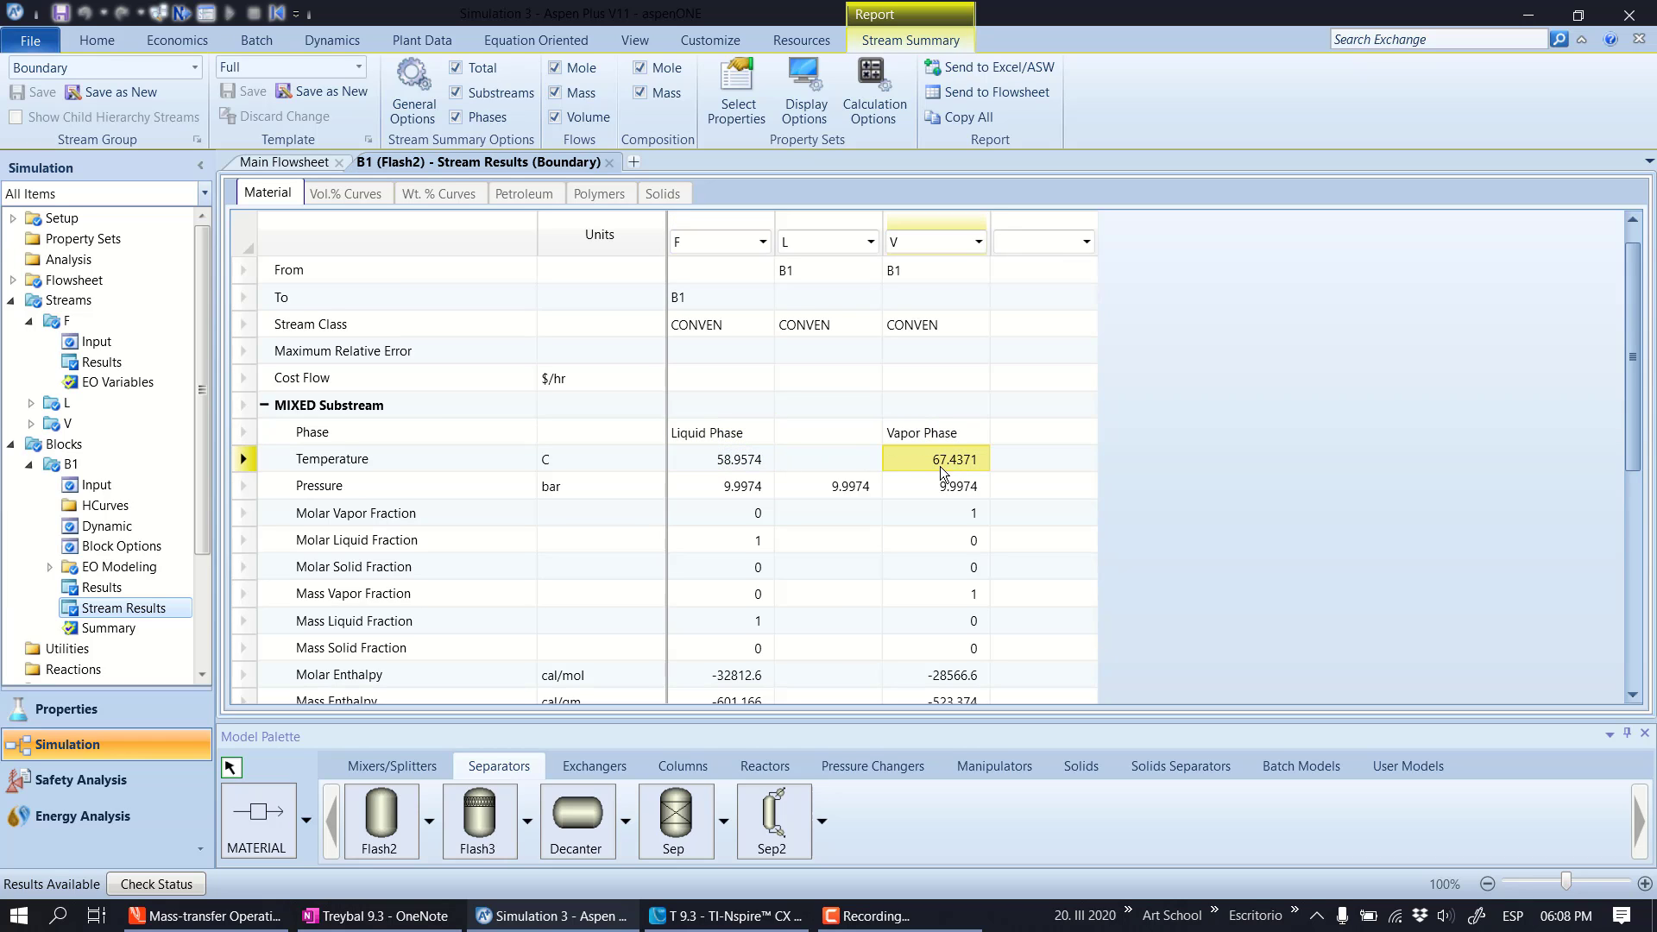
# Compare the handwritten dew-point temperature in OneNote with stream V's temperature in Aspen Plus
pyautogui.hotkey('alt', 'Tab')
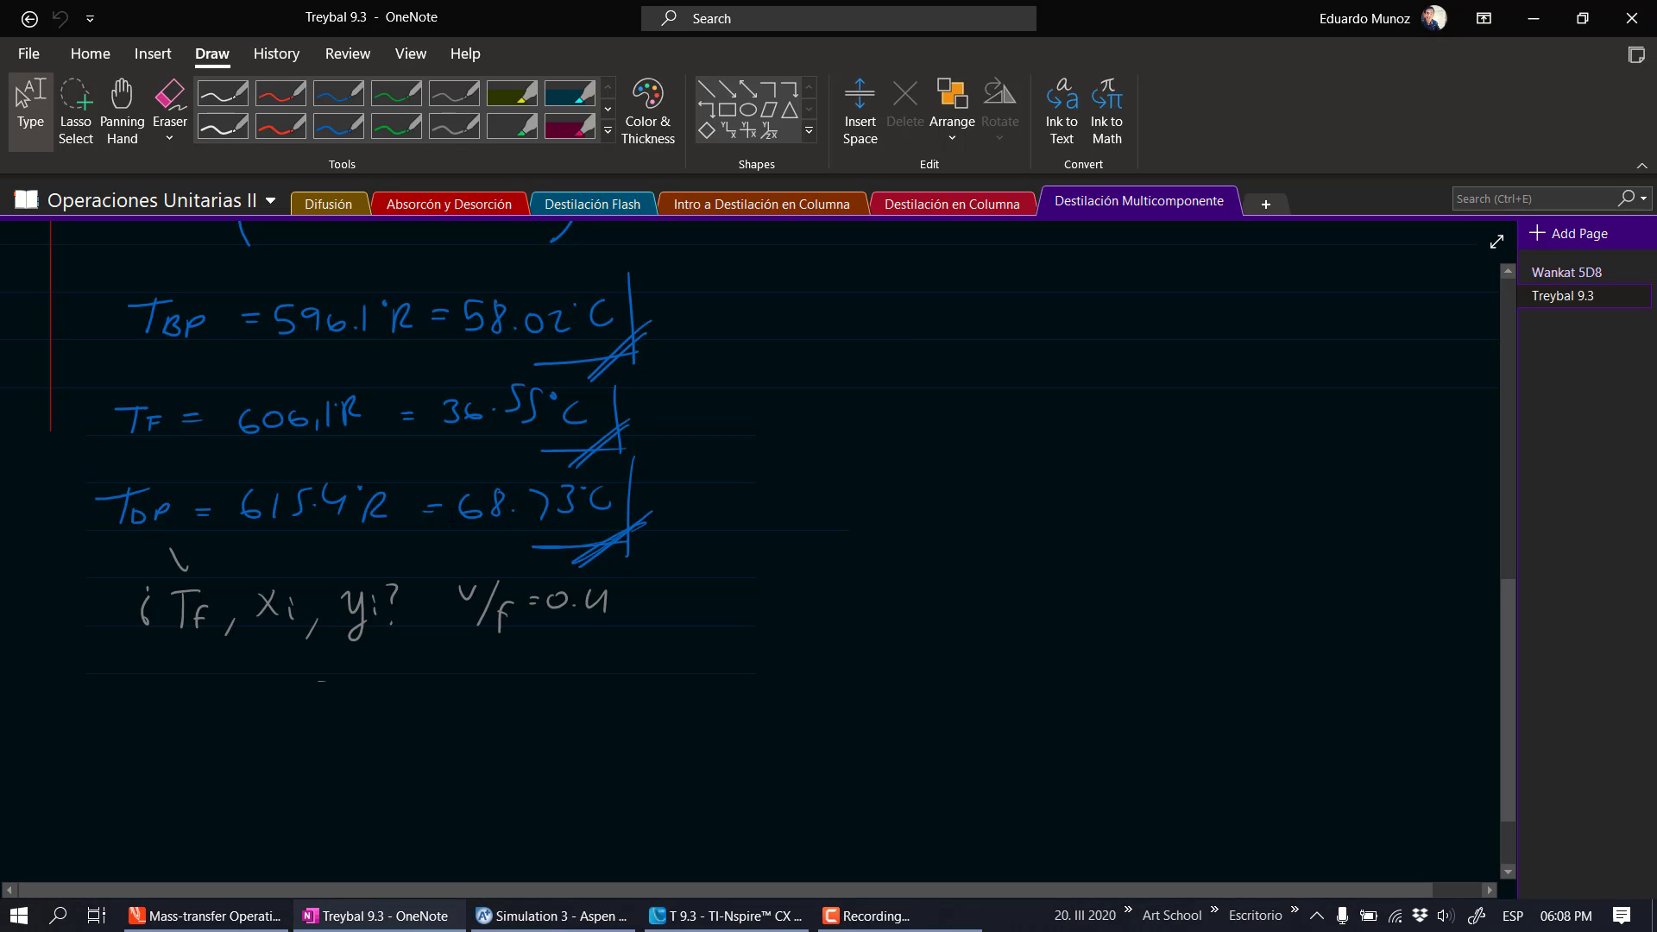
pyautogui.moveTo(451, 511); pyautogui.dragTo(567, 511)
pyautogui.hotkey('alt', 'Tab')
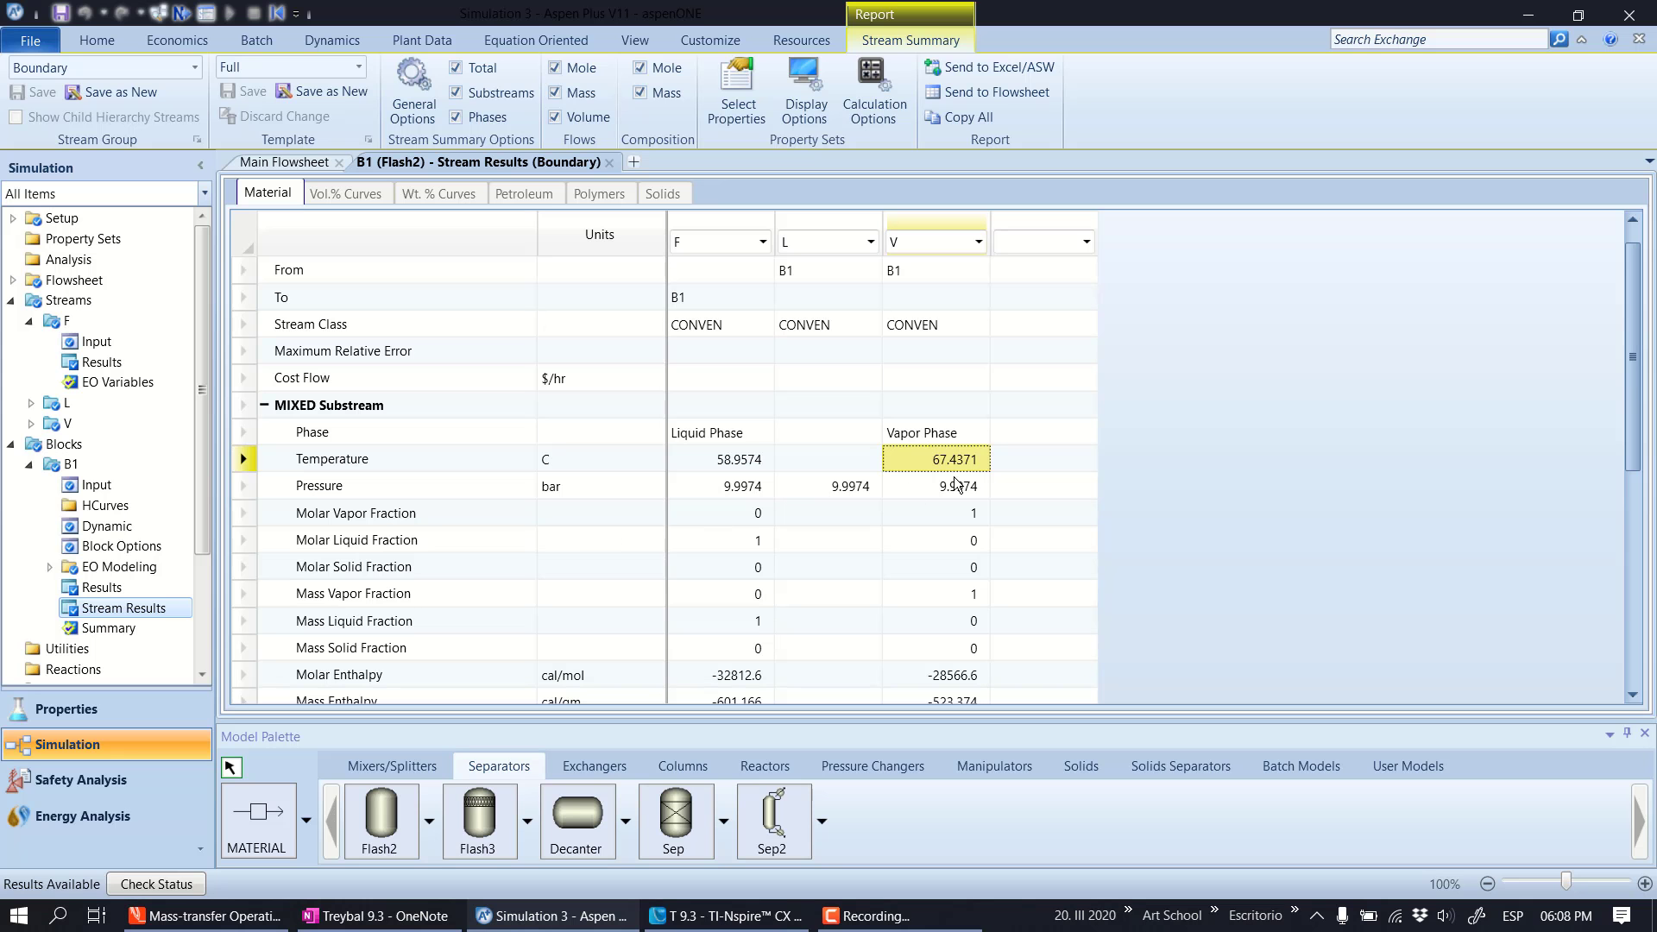
pyautogui.hotkey('alt', 'Tab')
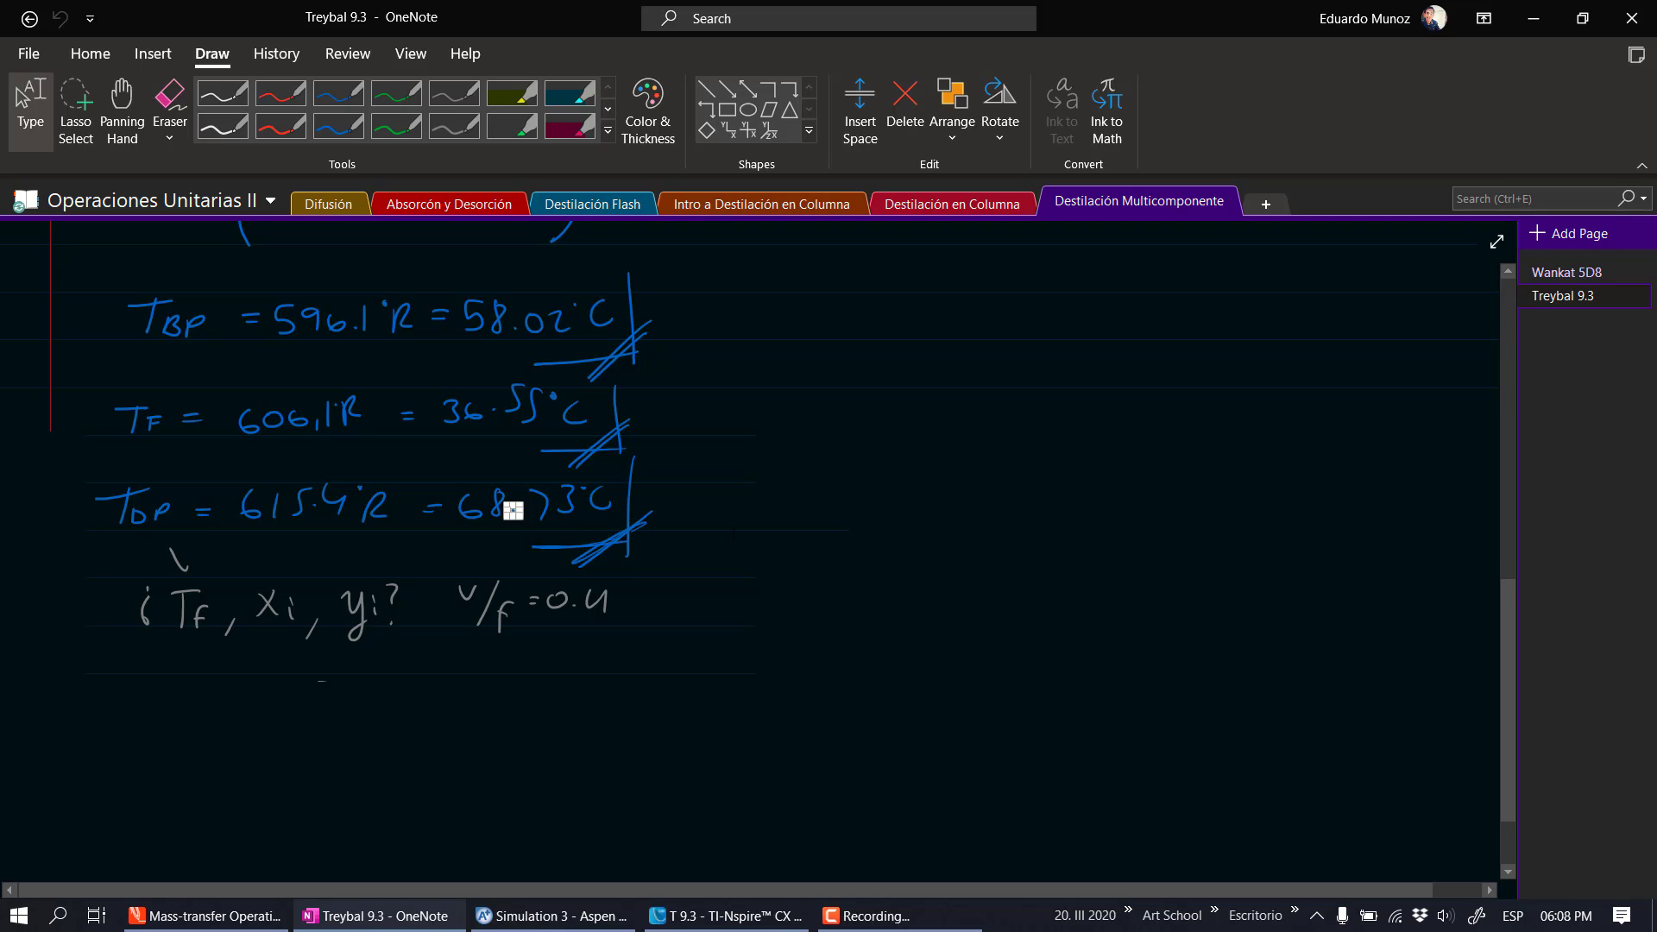
pyautogui.hotkey('alt', 'Tab')
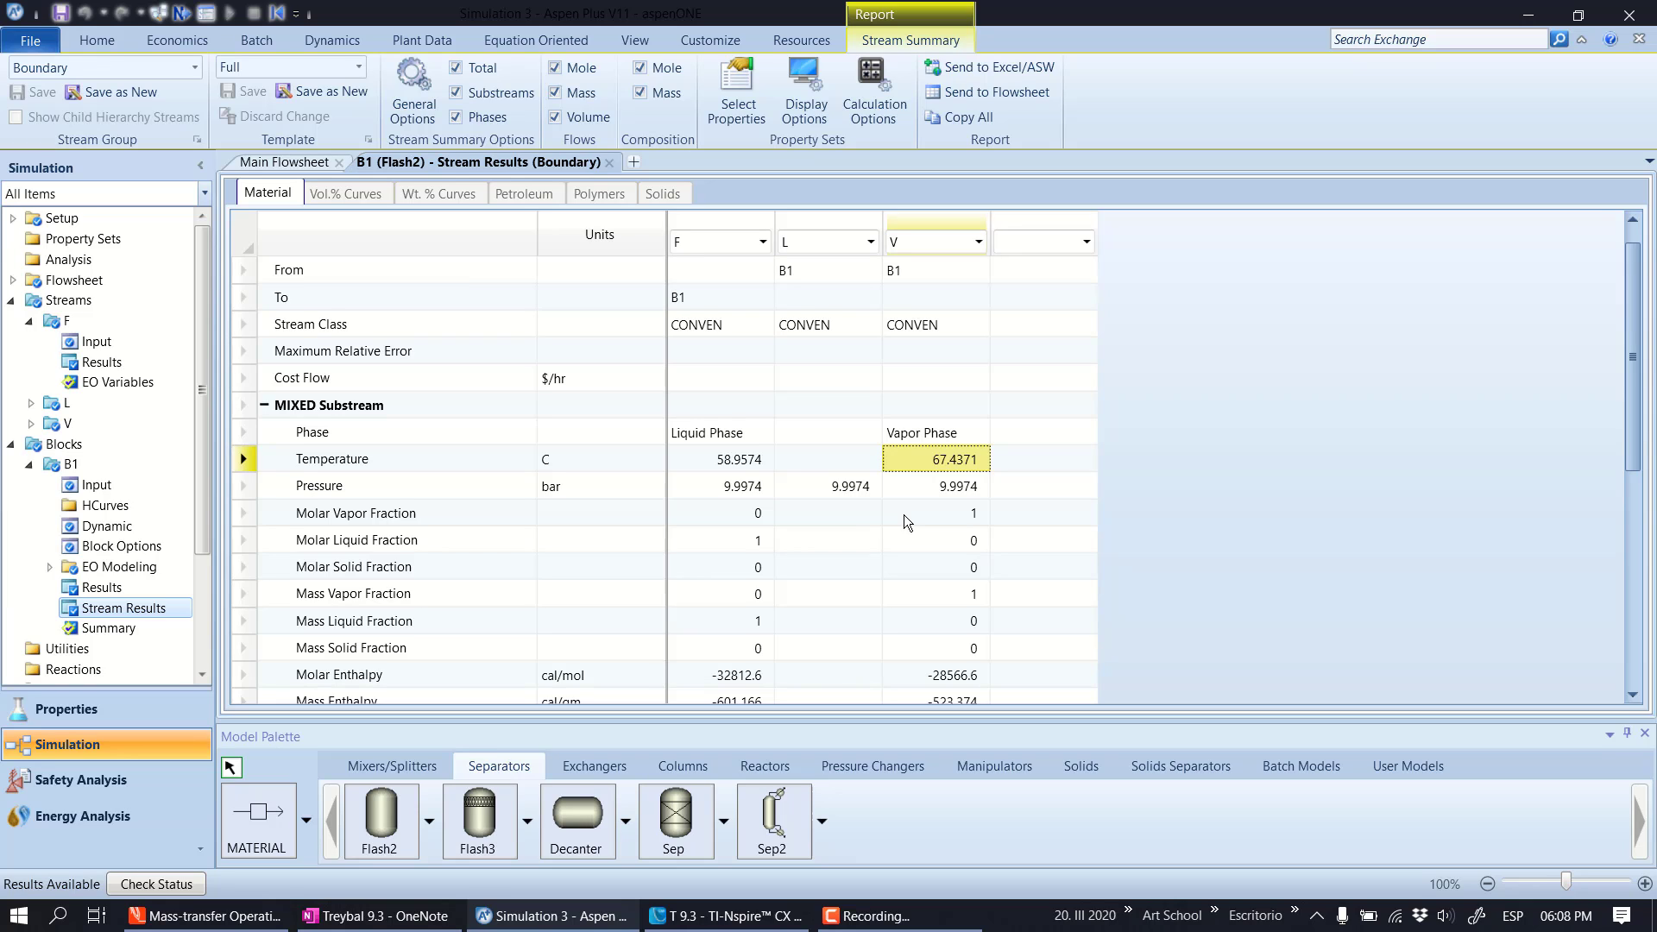
pyautogui.click(1198, 490)
pyautogui.click(866, 518)
pyautogui.hotkey('alt', 'Tab')
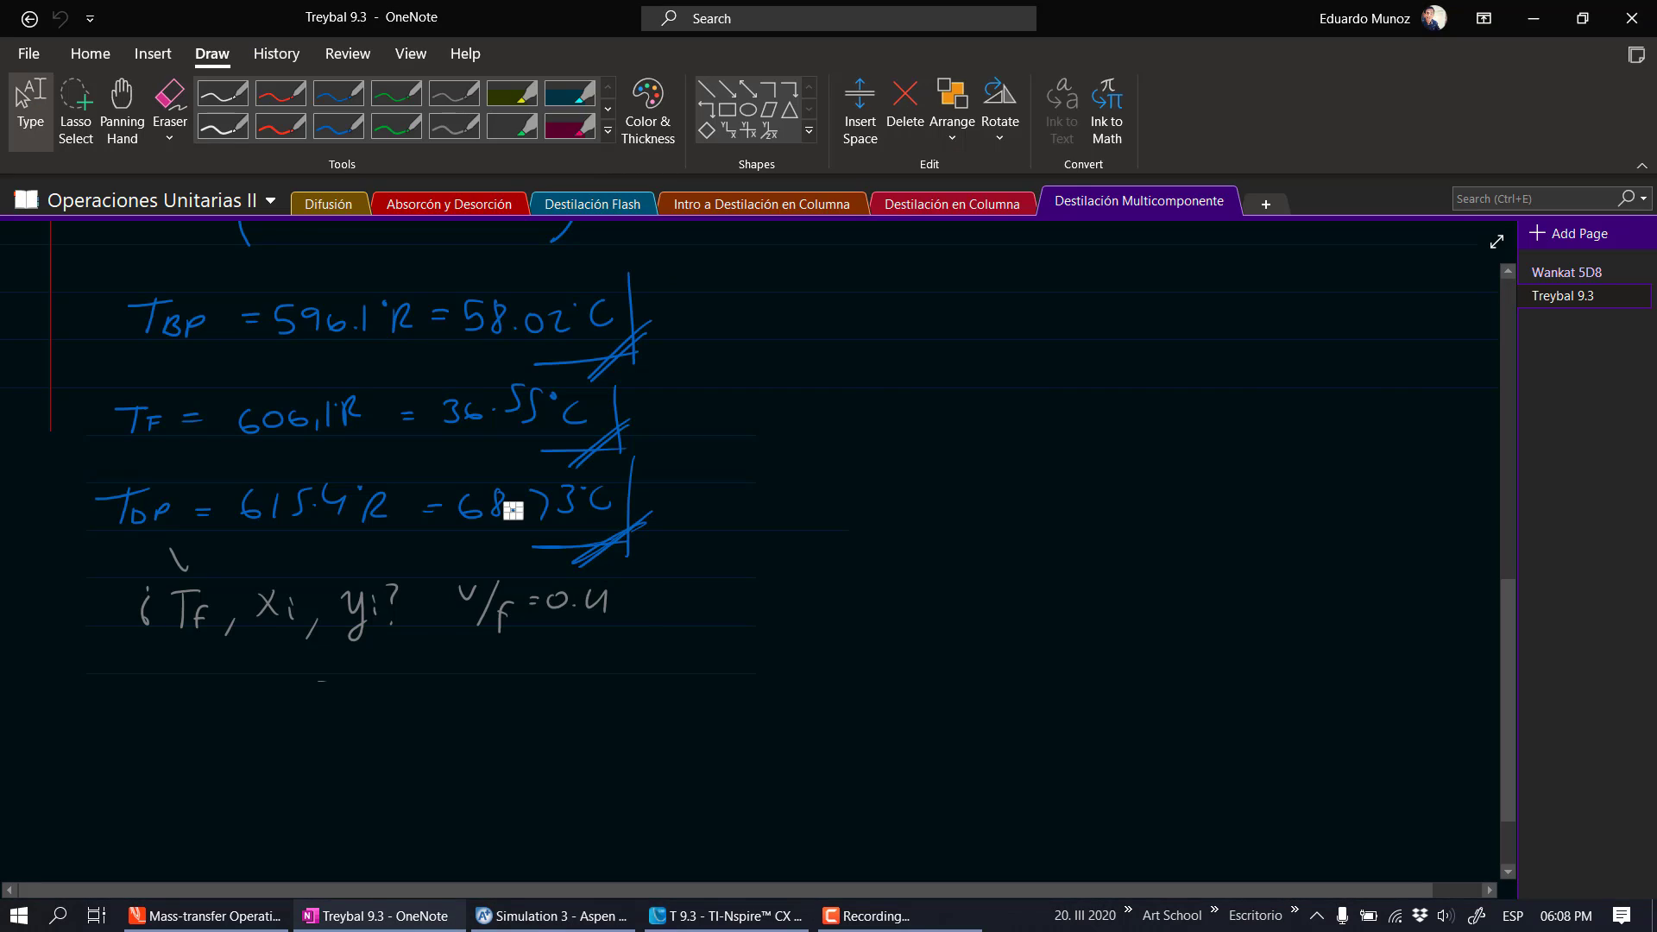
pyautogui.scroll(2, 777, 535)
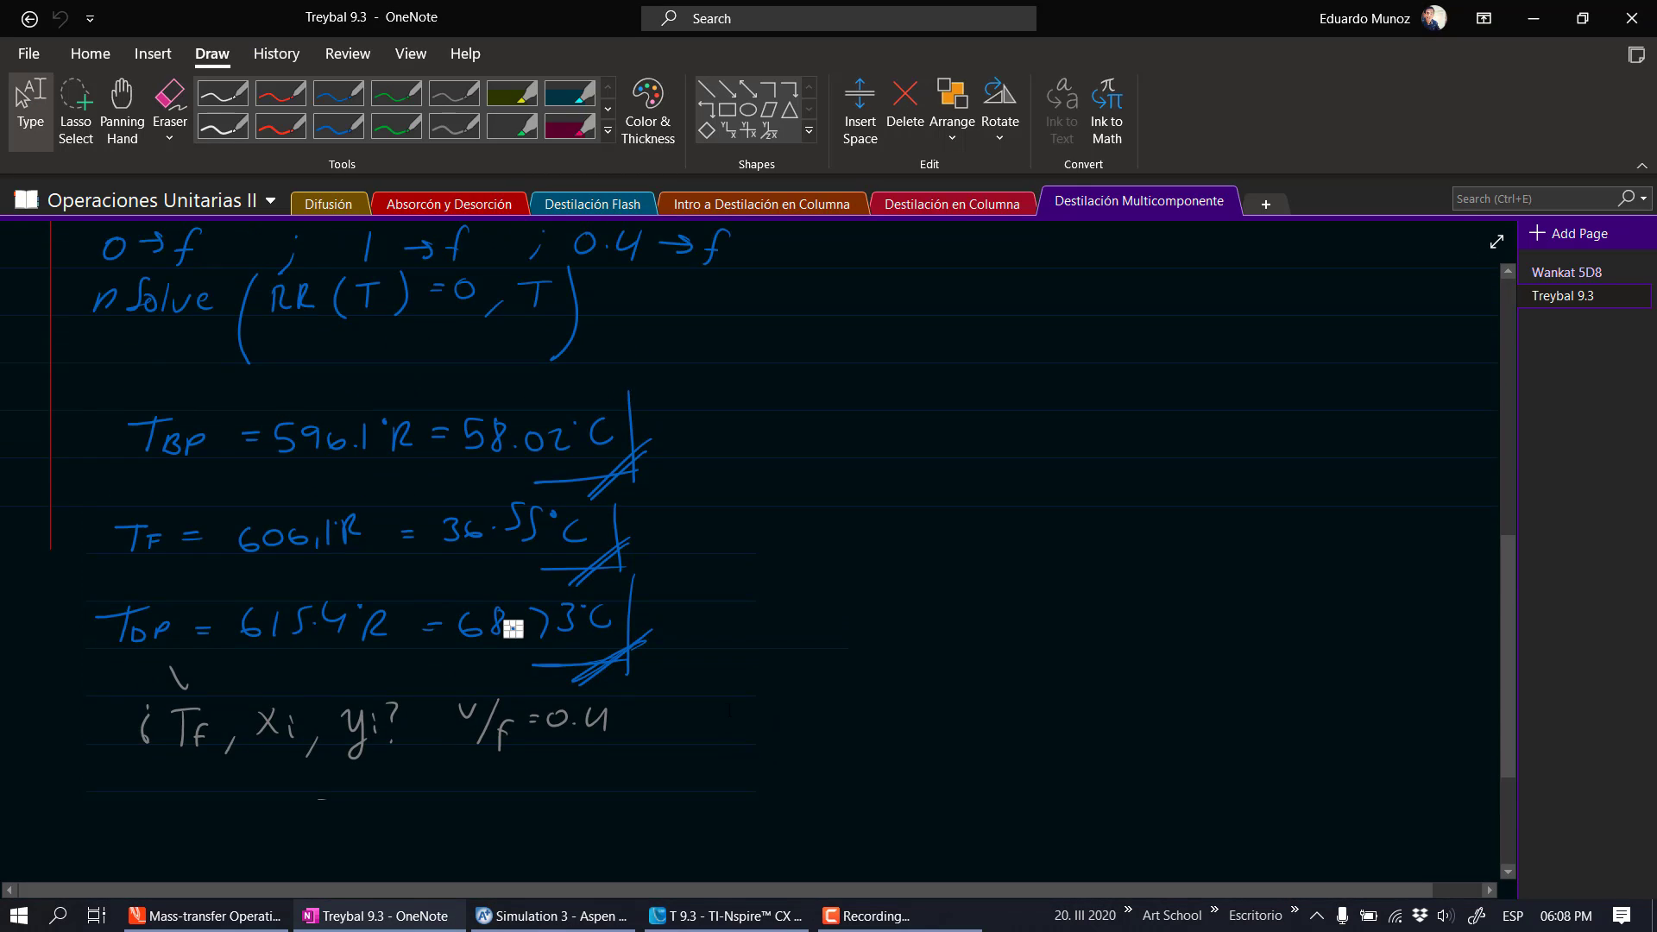
# Back in Aspen Plus, set block B1's vapor fraction to 0.4 and rerun the simulation
pyautogui.hotkey('alt', 'Tab')
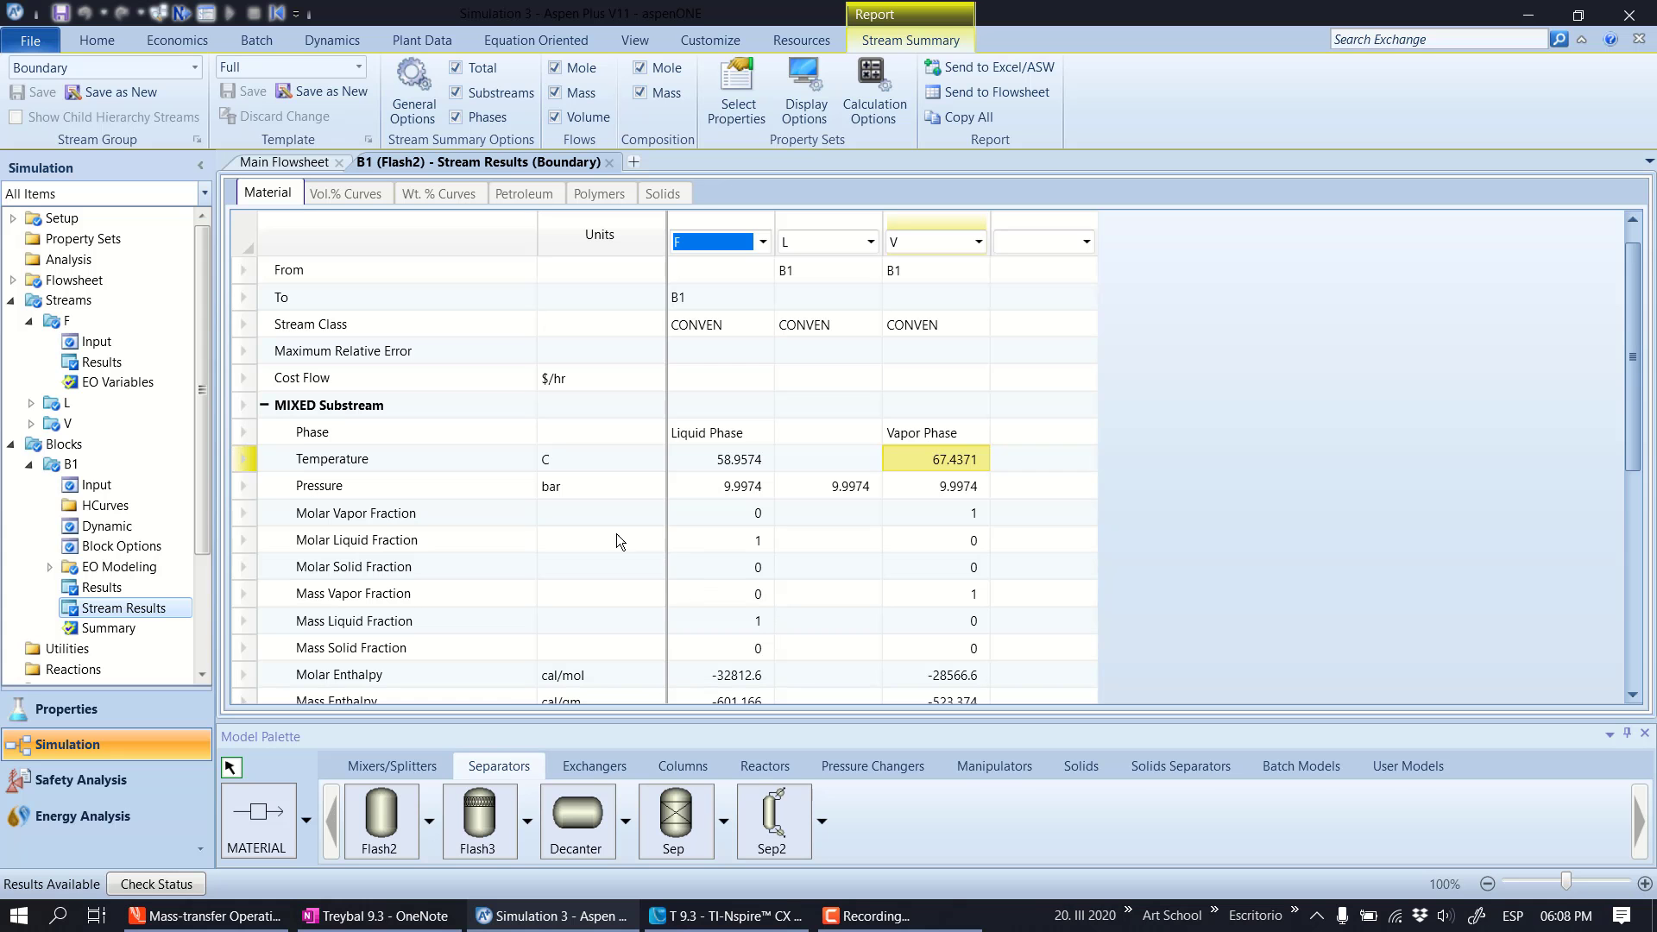
pyautogui.click(93, 445)
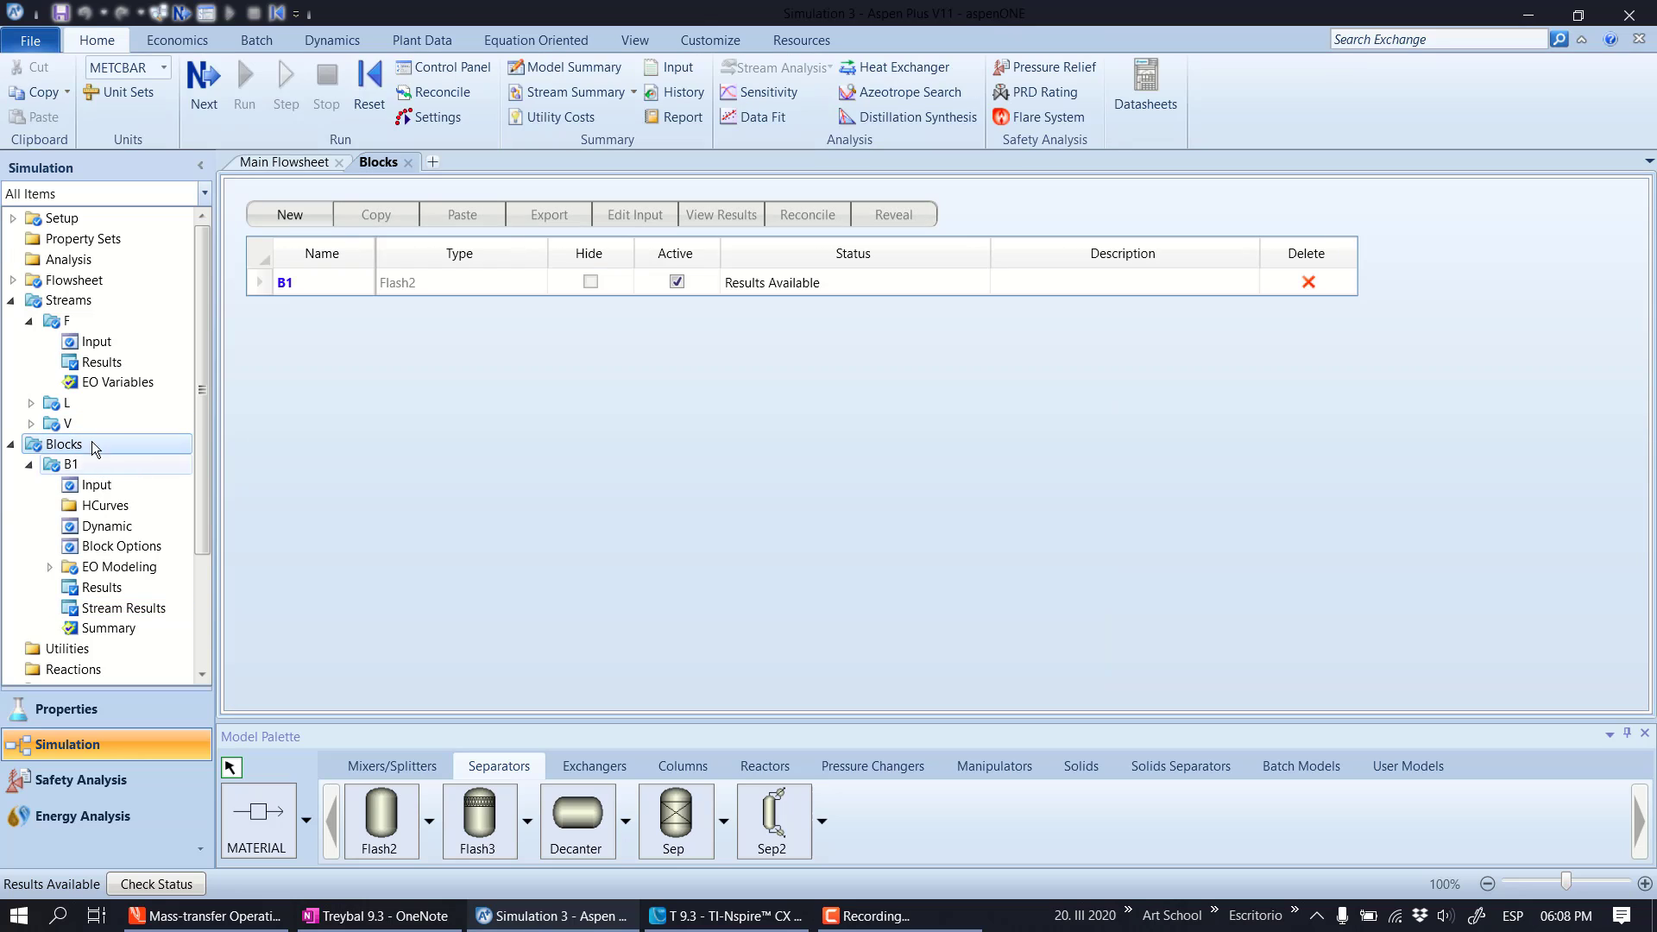
pyautogui.doubleClick(285, 282)
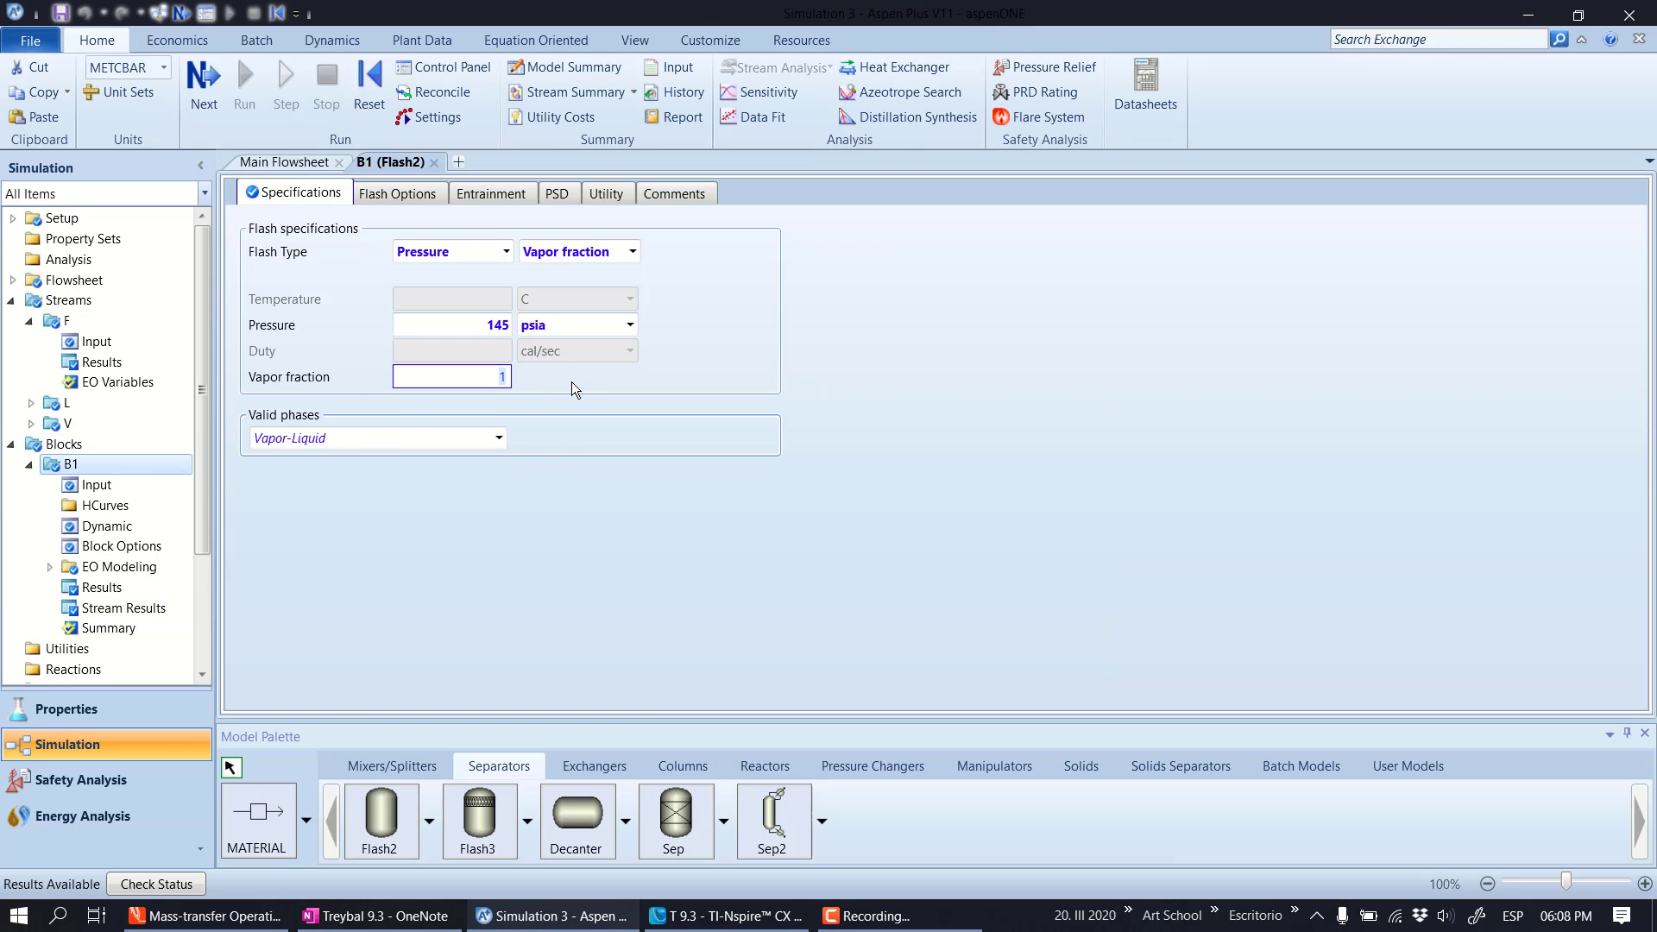
pyautogui.write('0.4')
pyautogui.press('Return')
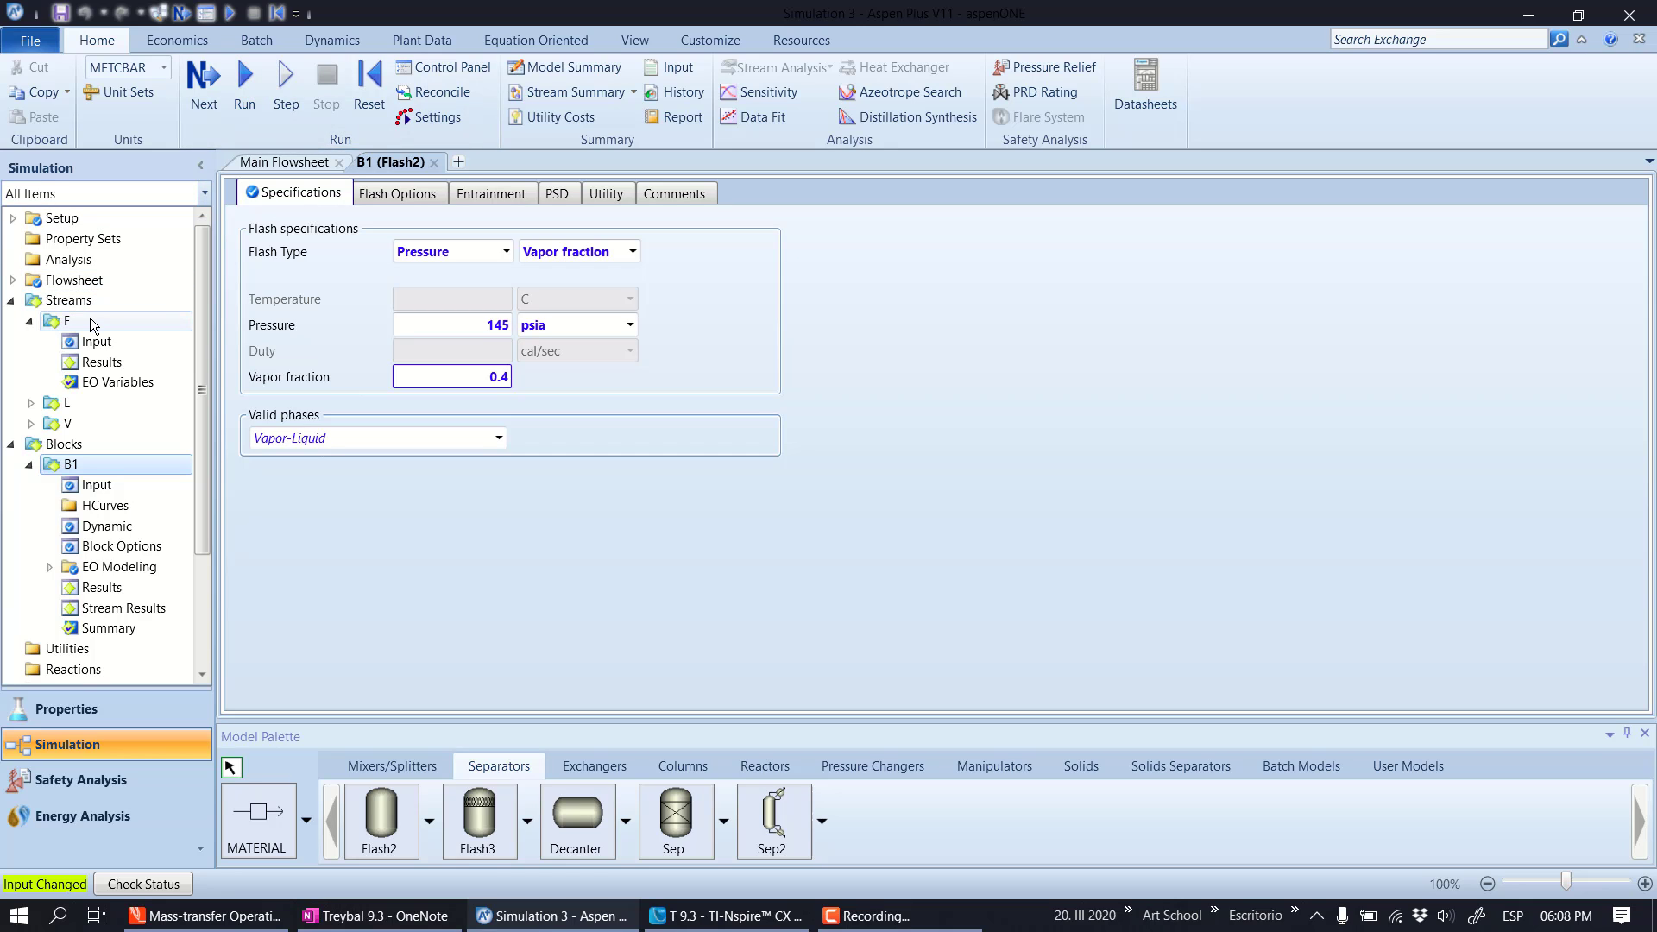
pyautogui.click(244, 85)
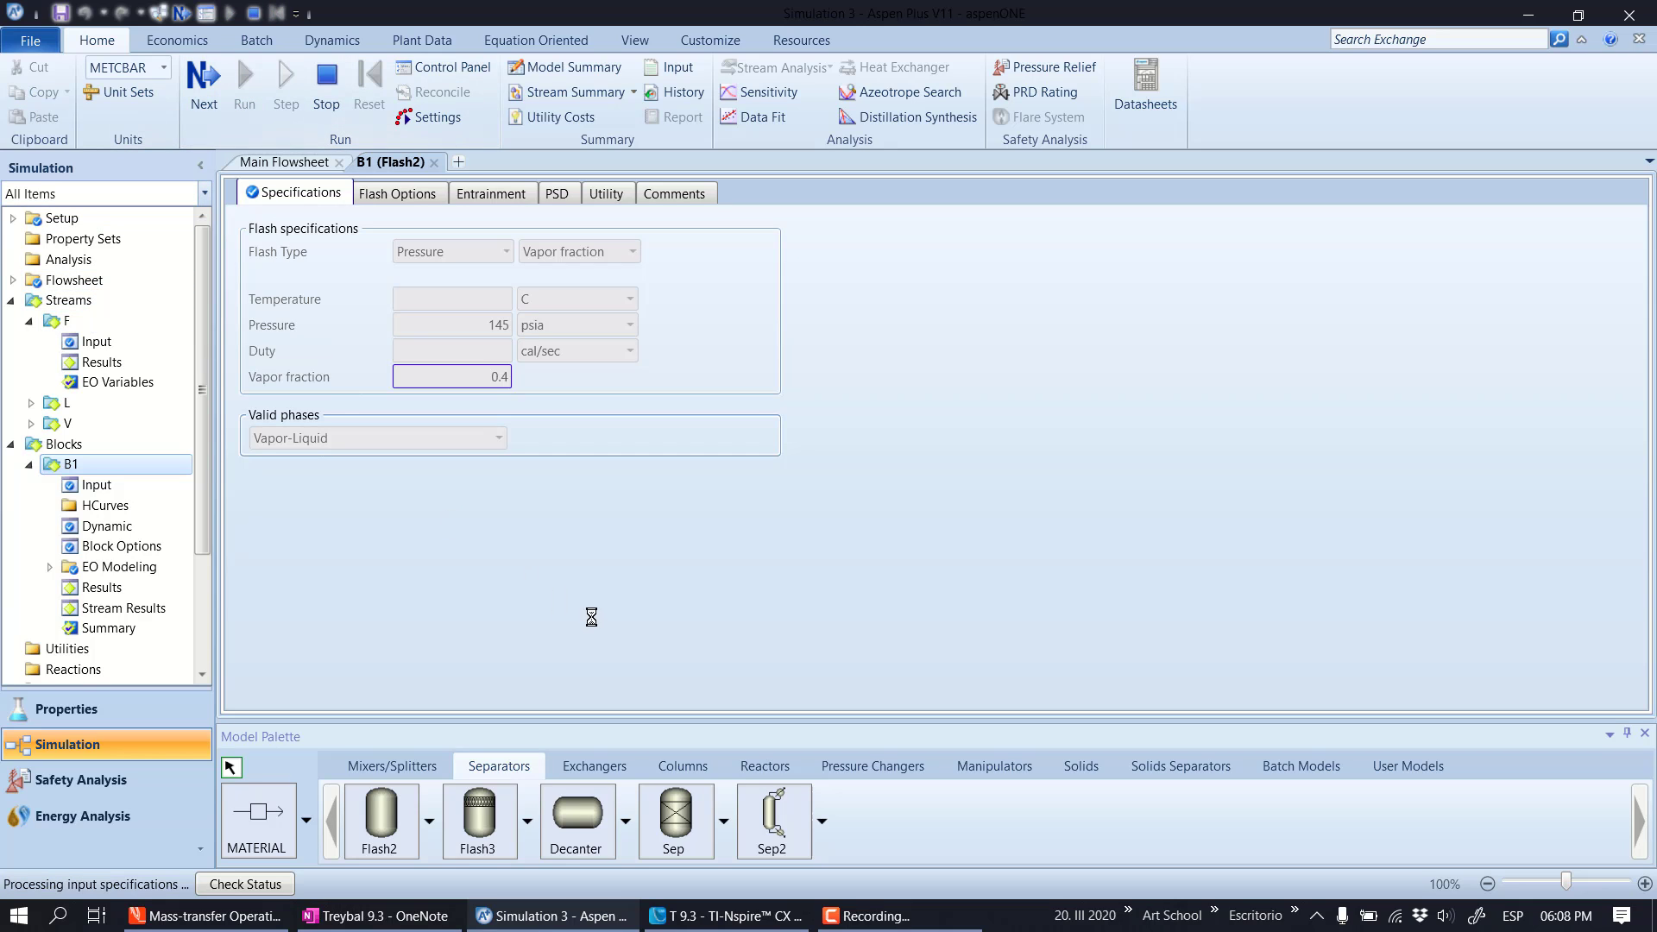
# Examine block B1's outlet temperature and the stream results for F, L and V
pyautogui.click(138, 590)
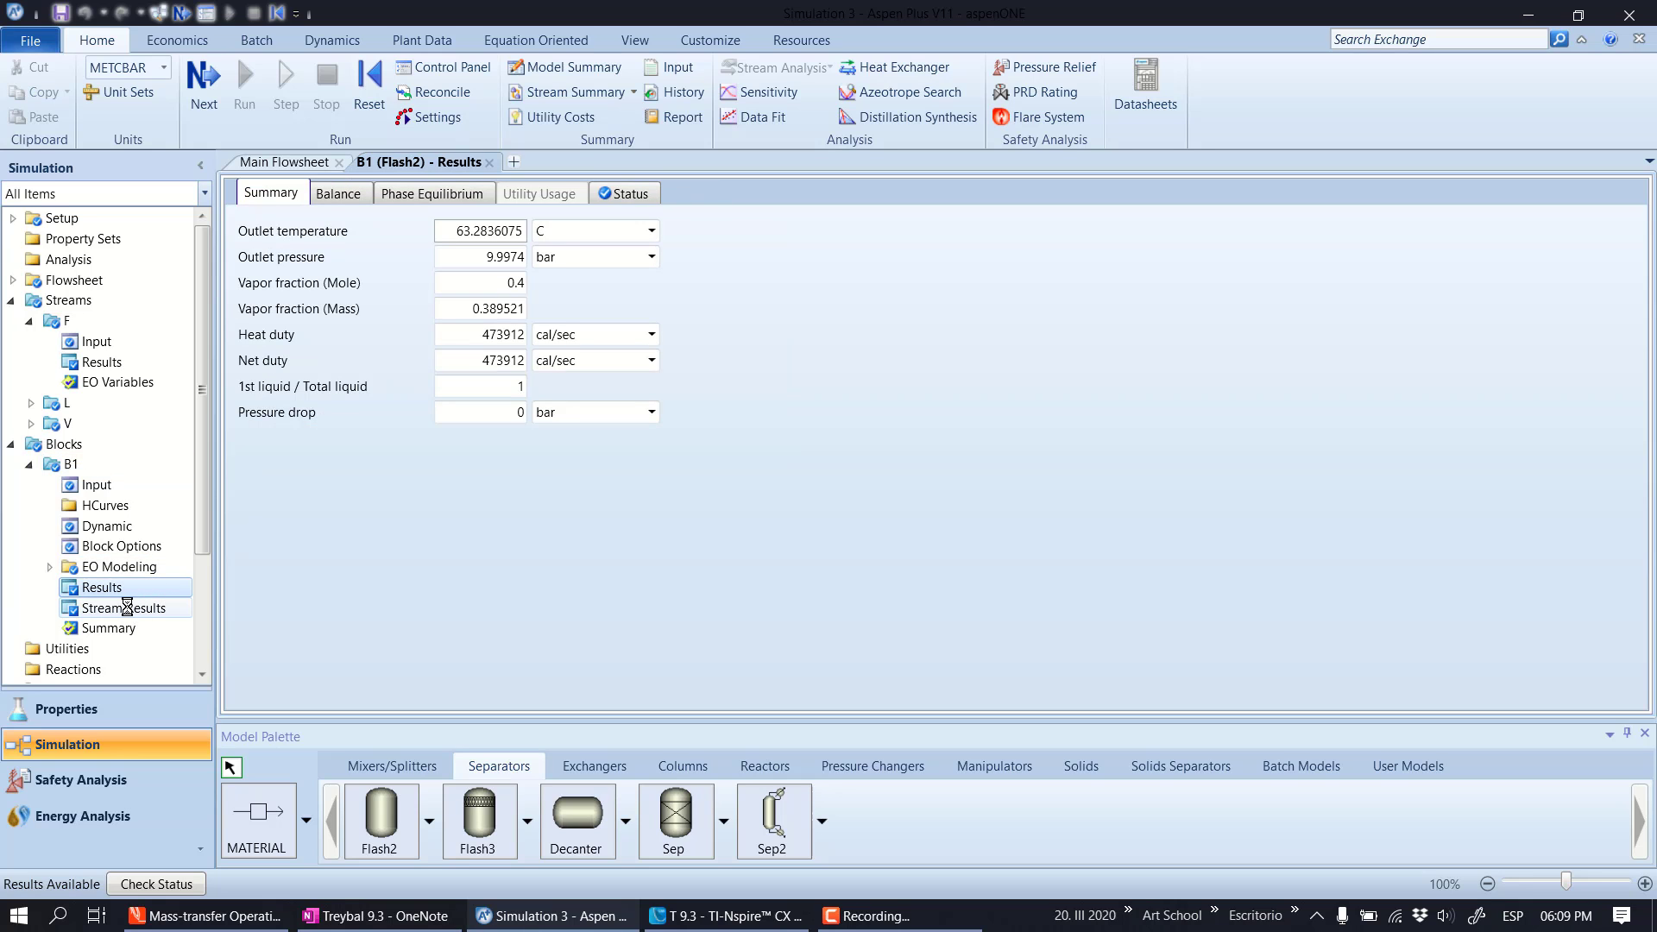
pyautogui.click(131, 611)
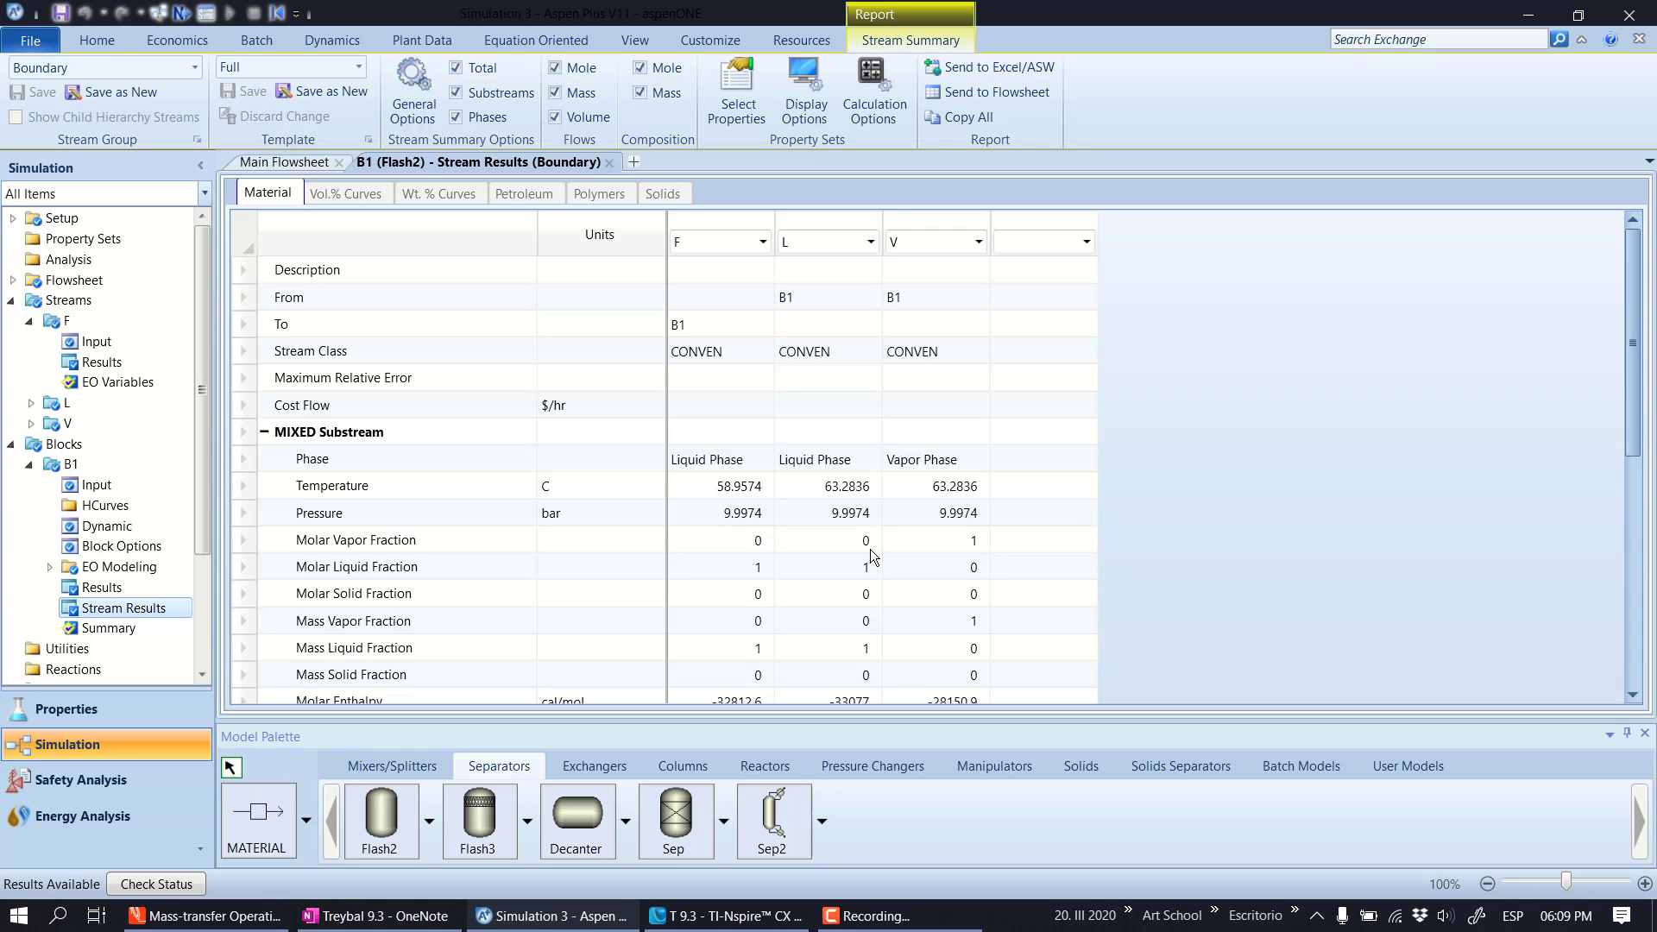
pyautogui.scroll(-5, 870, 549)
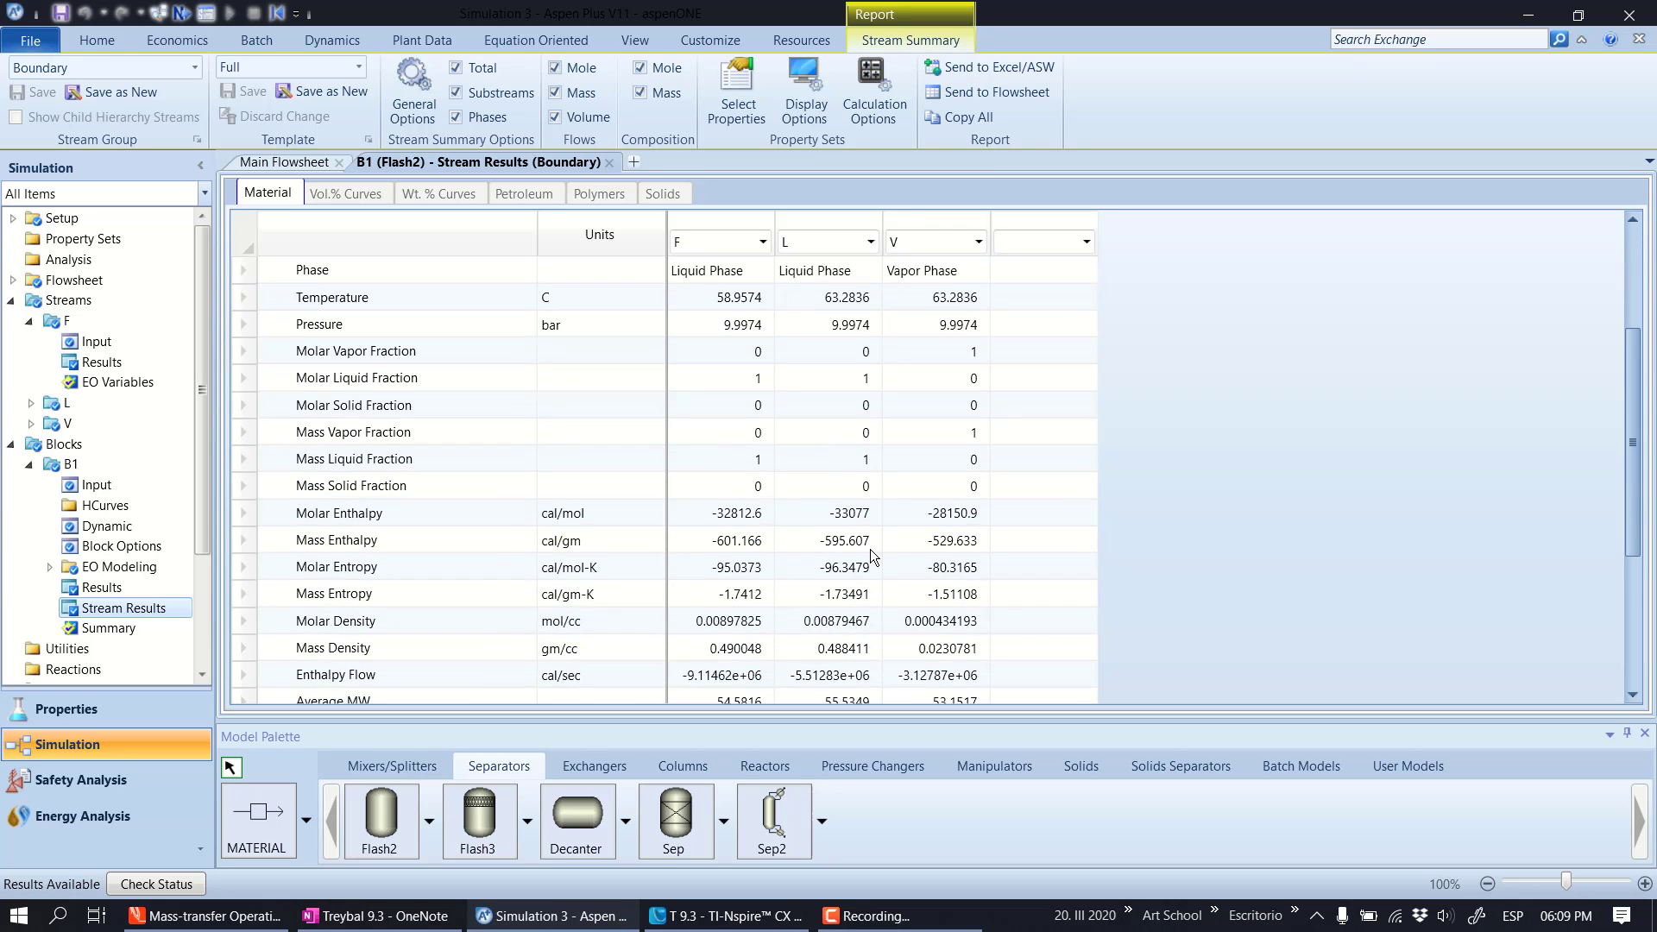
# Expand the mole fractions of streams F, L and V and locate ethane's value in stream L
pyautogui.scroll(-1, 866, 552)
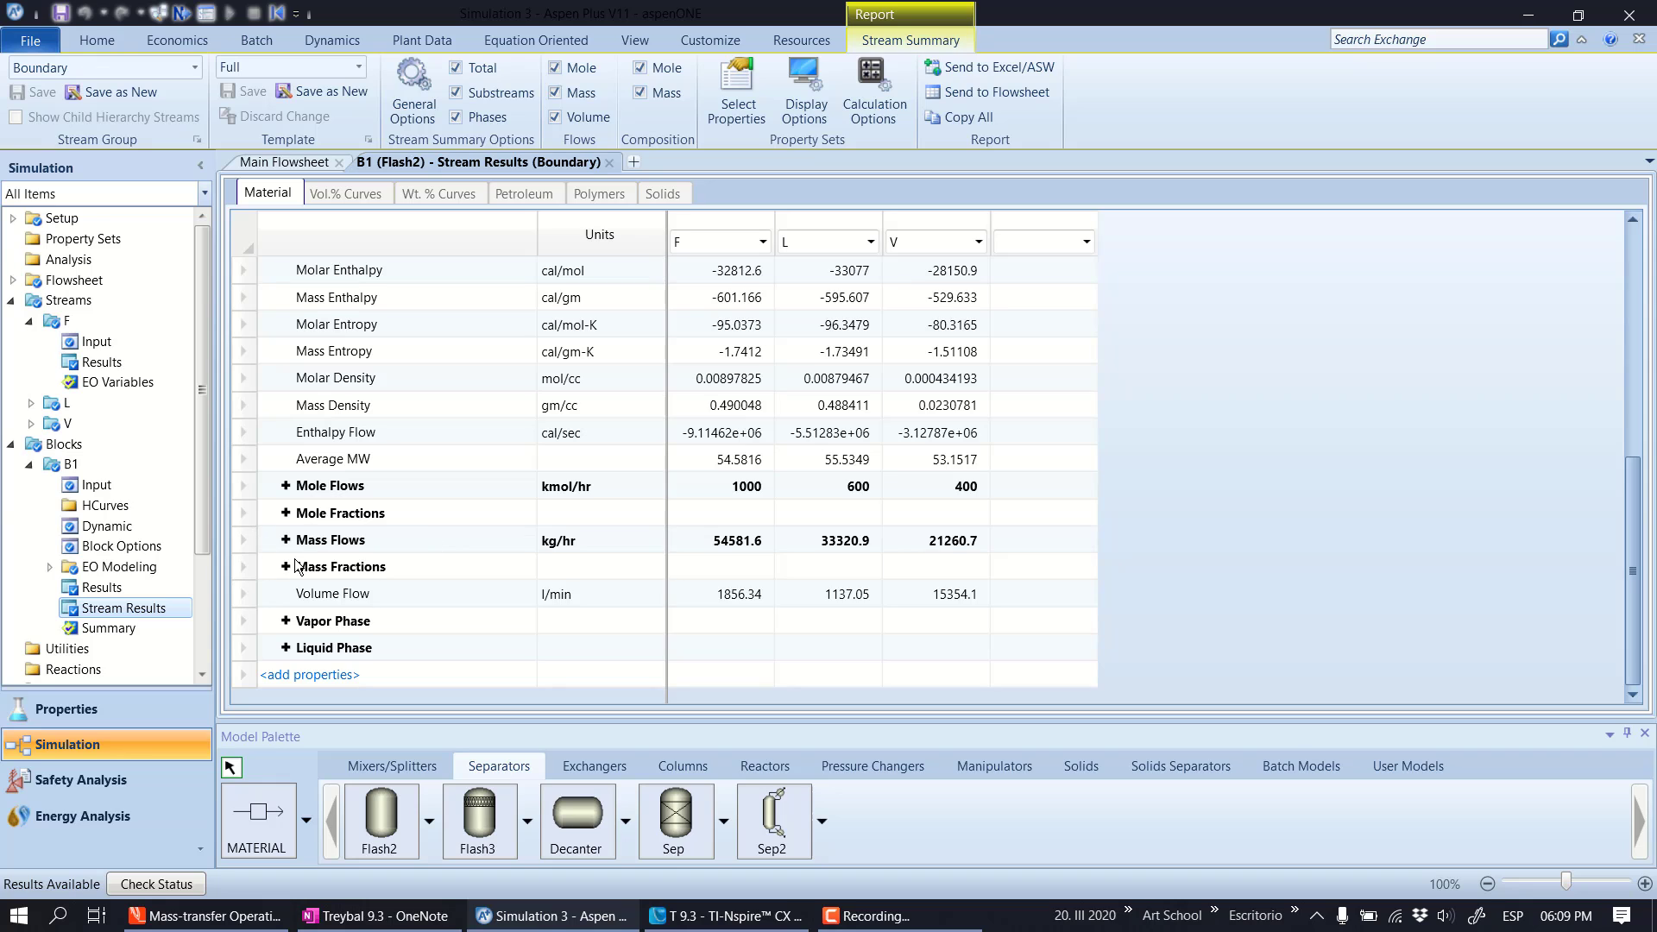
pyautogui.click(286, 514)
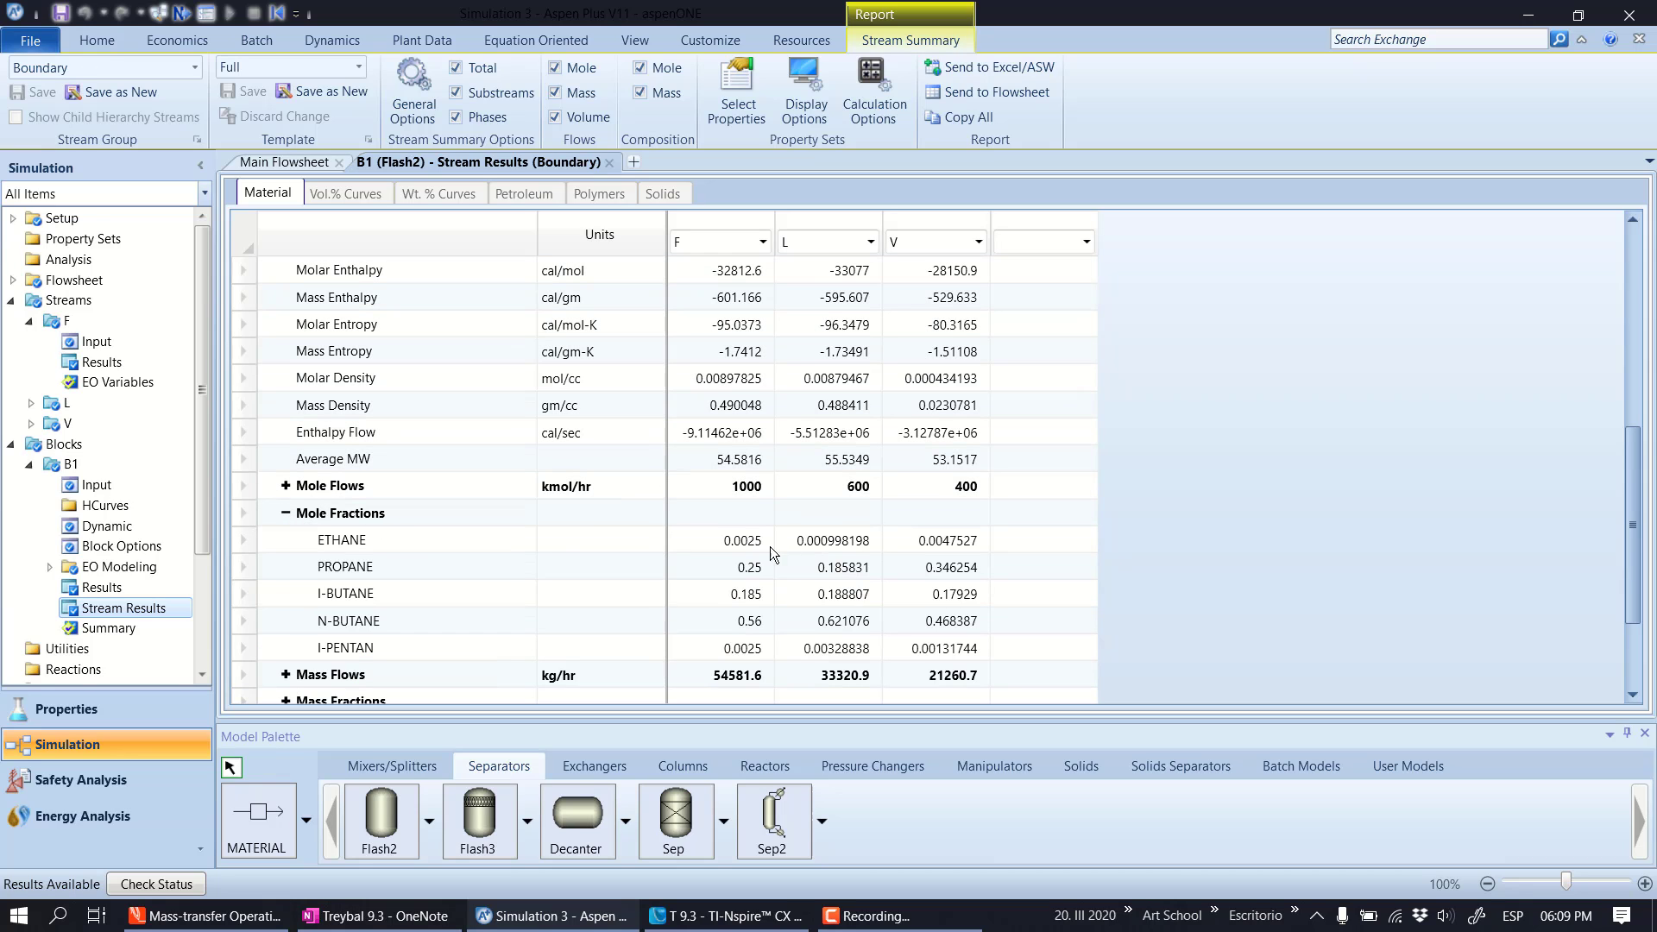
pyautogui.click(824, 543)
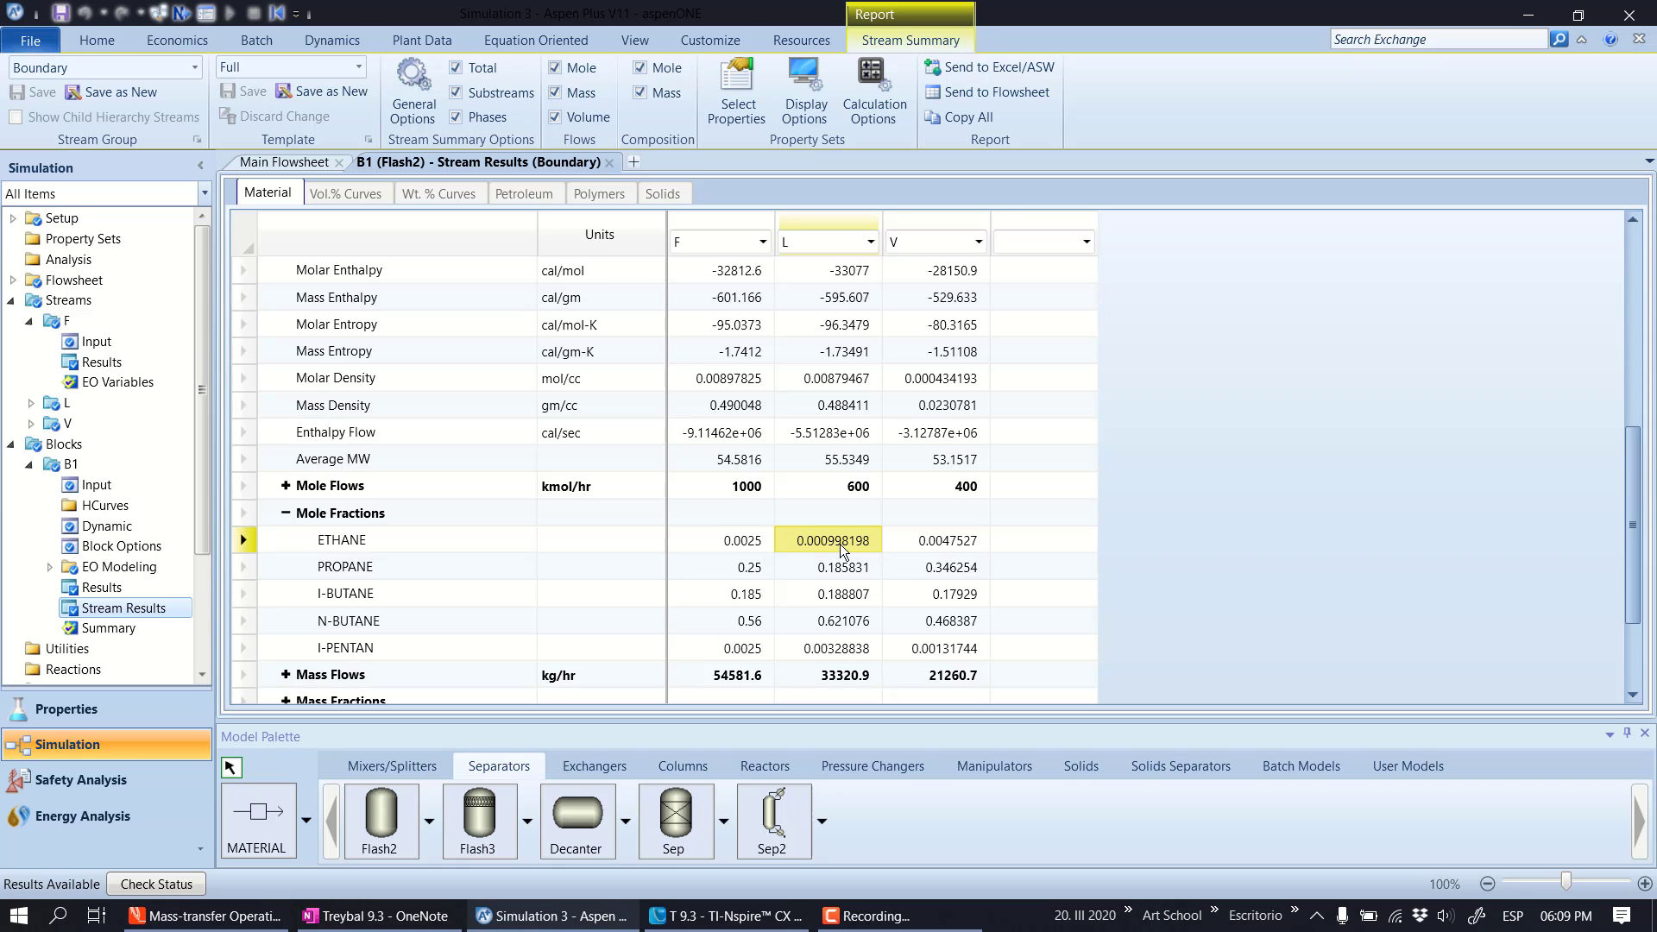
# Compare the ethane and propane liquid fractions in the TI-Nspire x column with stream L's mole fractions in Aspen Plus
pyautogui.click(729, 916)
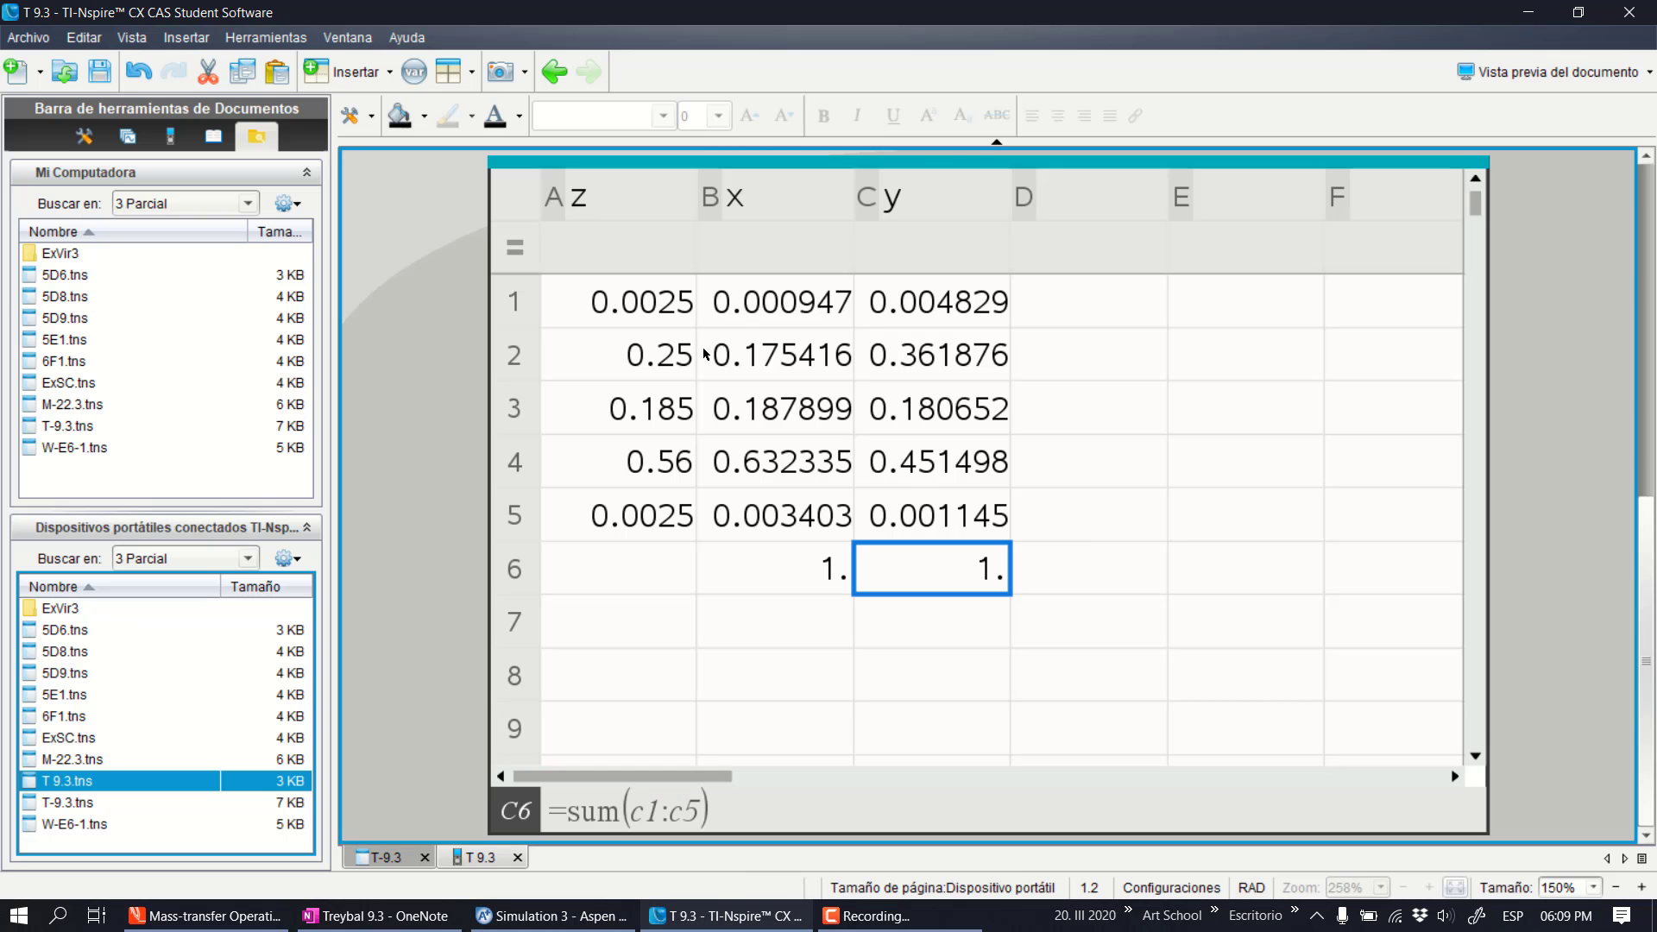
pyautogui.click(777, 315)
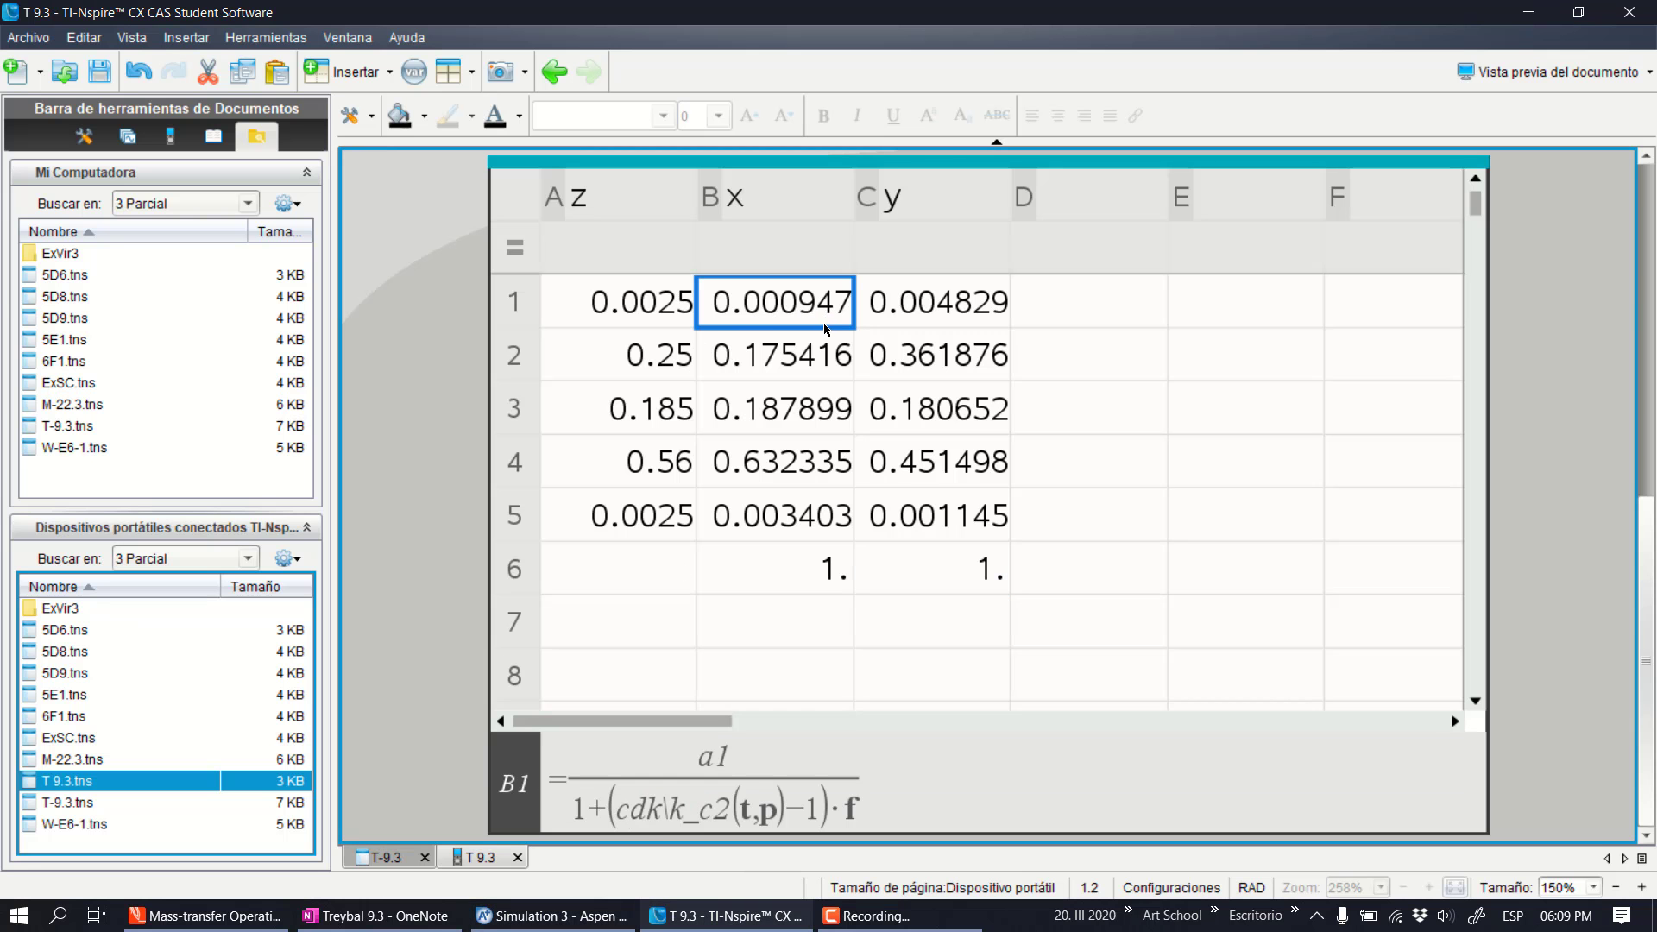
pyautogui.hotkey('alt', 'Tab')
pyautogui.click(859, 570)
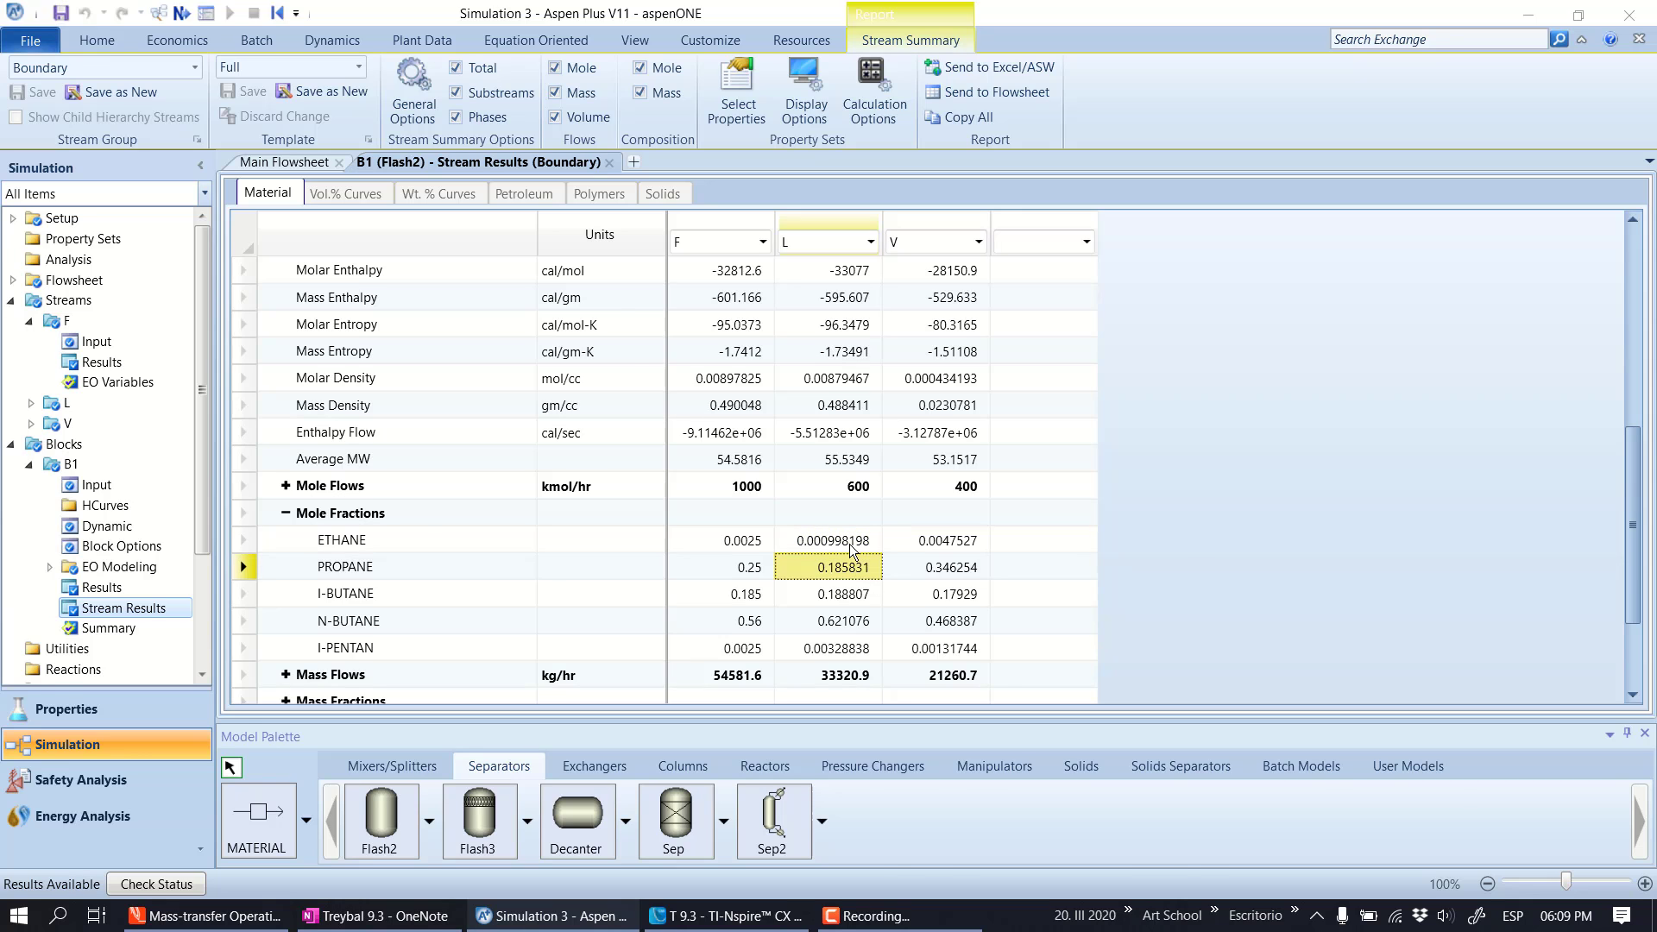
pyautogui.hotkey('alt', 'Tab')
pyautogui.click(798, 377)
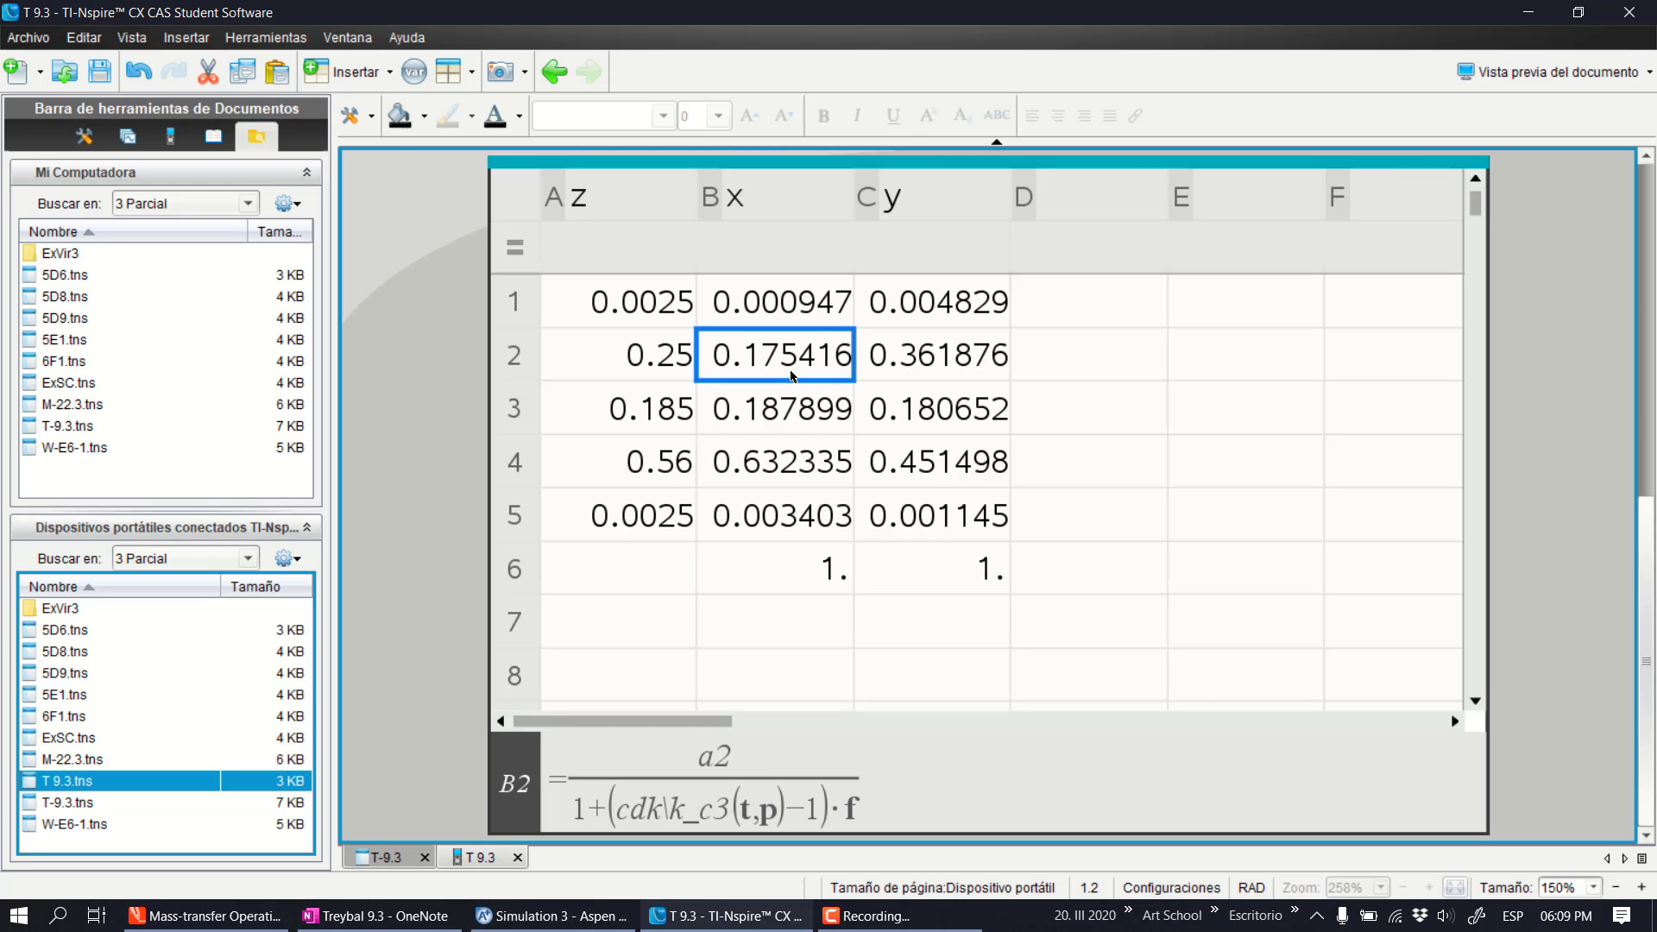
# Compare the i-butane, n-butane and i-pentane liquid fractions between stream L in Aspen Plus and the TI-Nspire x column
pyautogui.hotkey('alt', 'Tab')
pyautogui.click(811, 594)
pyautogui.hotkey('alt', 'Tab')
pyautogui.click(755, 429)
pyautogui.hotkey('alt', 'Tab')
pyautogui.click(801, 621)
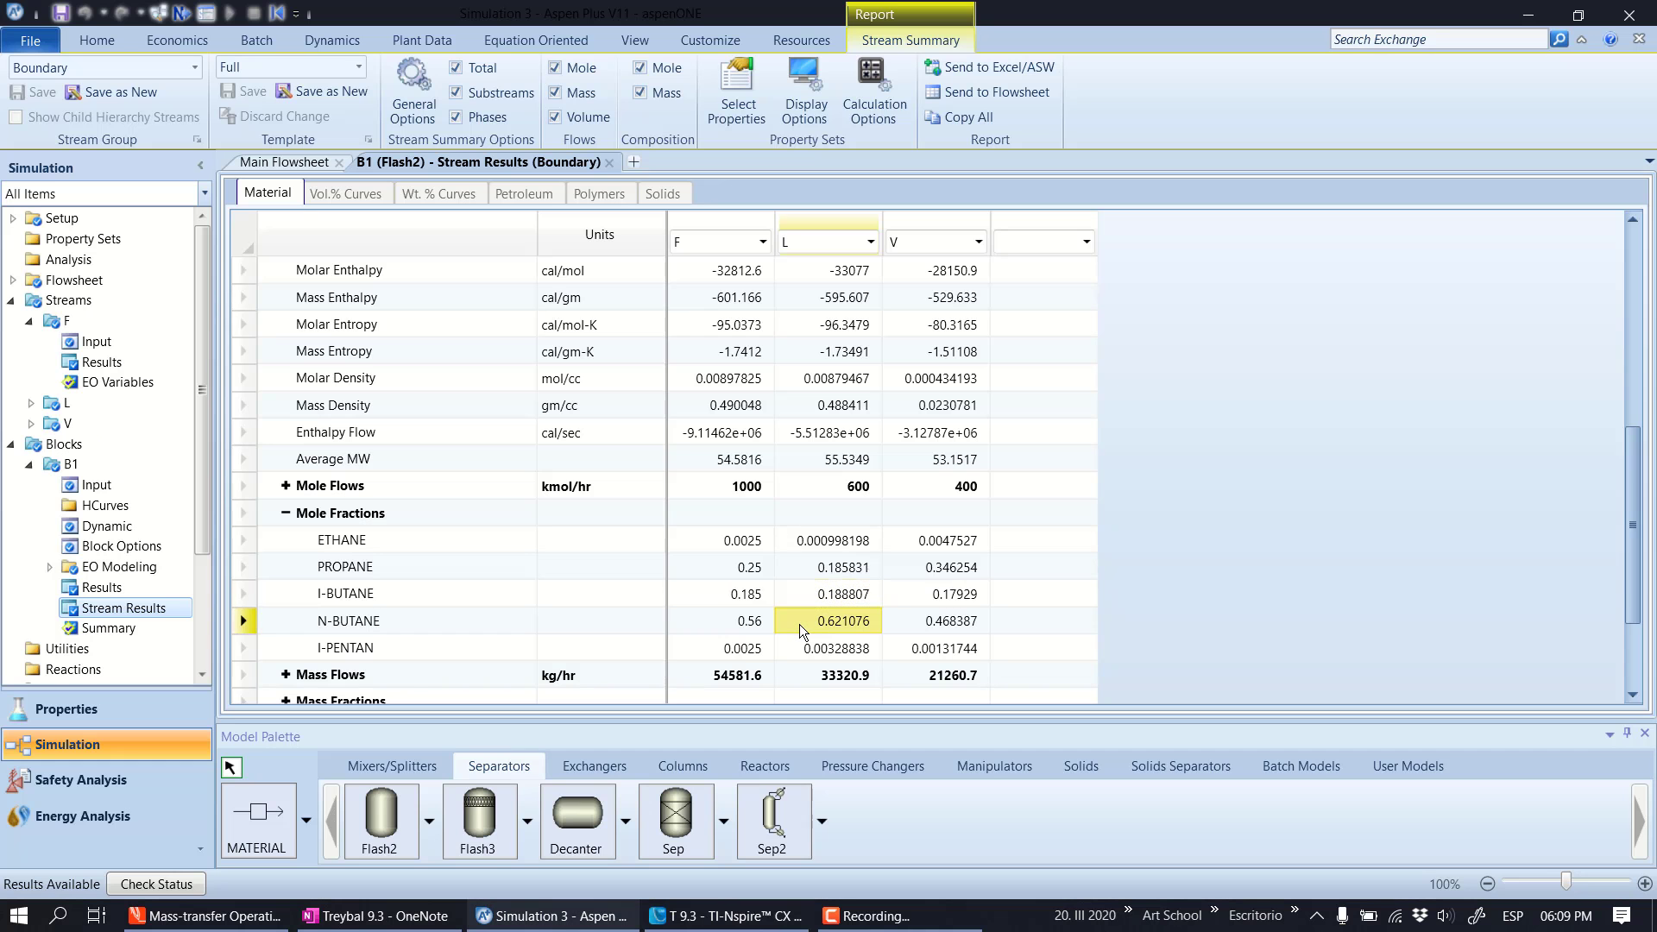
pyautogui.hotkey('alt', 'Tab')
pyautogui.click(748, 461)
pyautogui.hotkey('alt', 'Tab')
pyautogui.click(811, 657)
pyautogui.hotkey('alt', 'Tab')
pyautogui.click(764, 414)
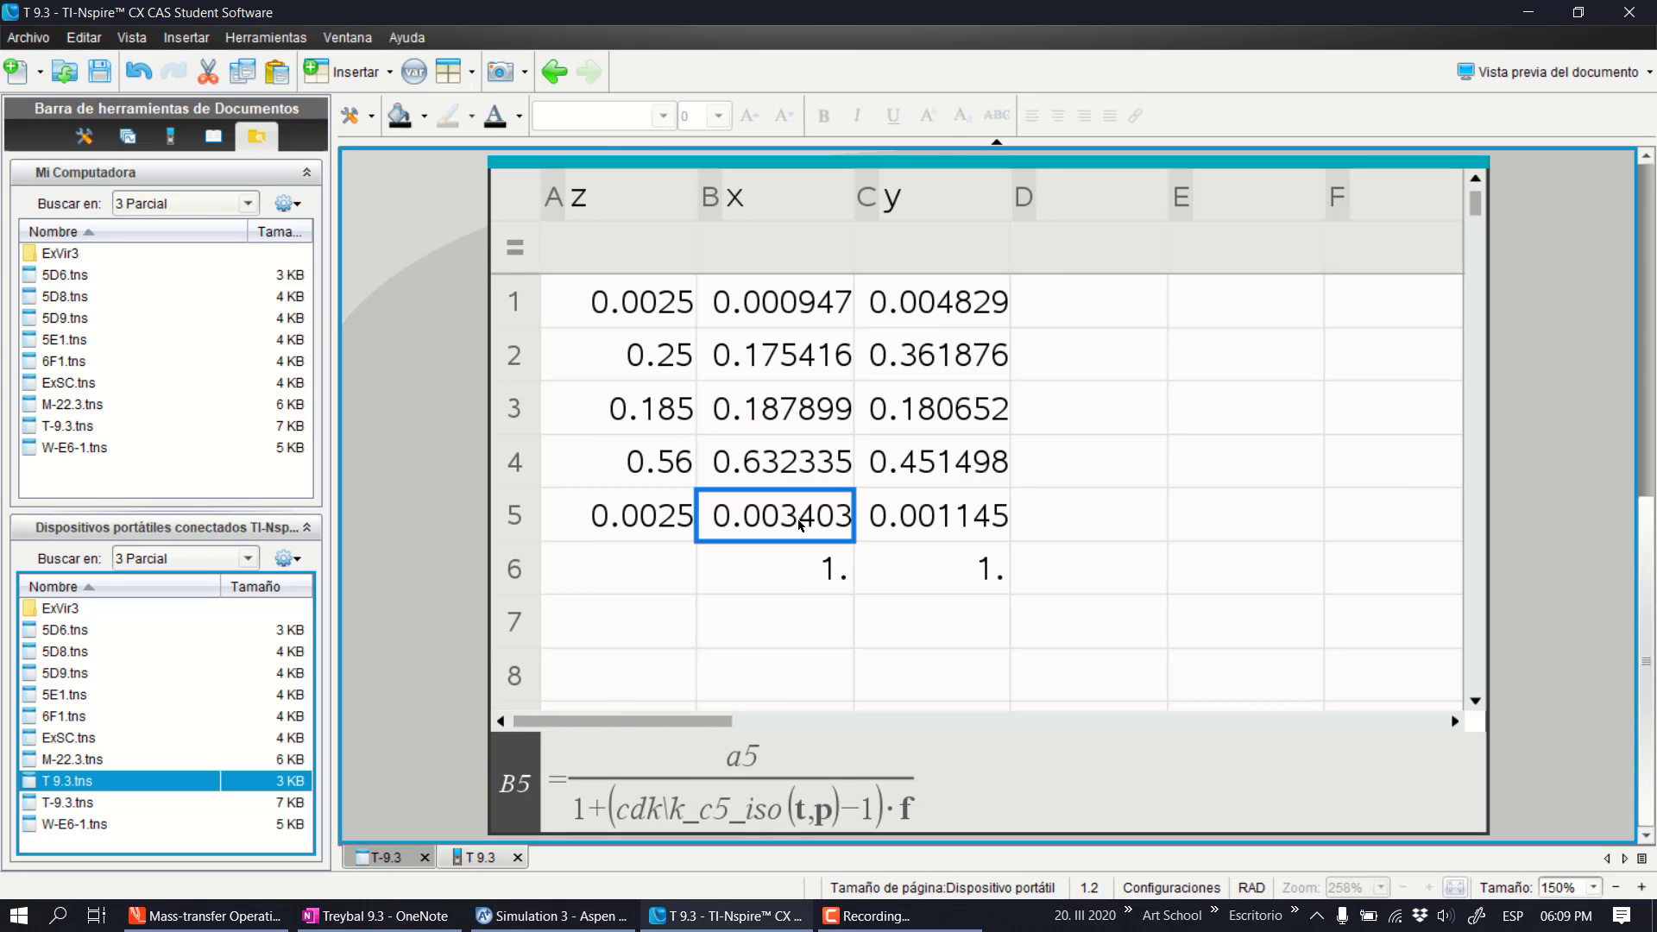
# Compare ethane's vapor mole fraction in Aspen Plus stream V with the TI-Nspire y column
pyautogui.hotkey('alt', 'Tab')
pyautogui.click(968, 549)
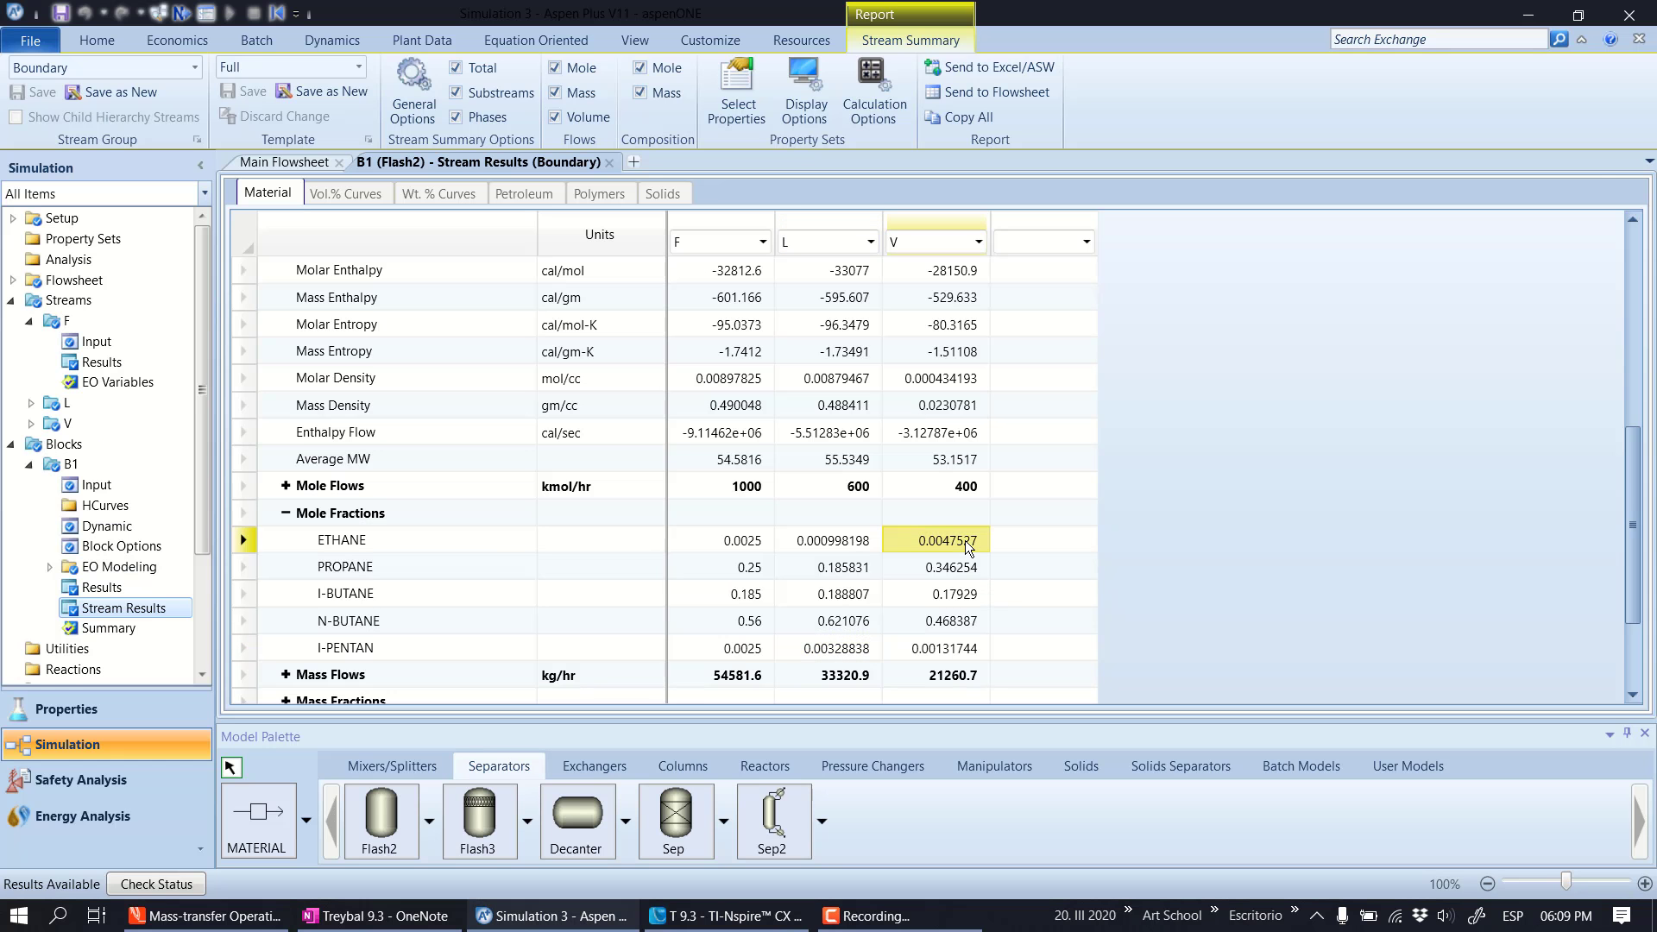
pyautogui.hotkey('alt', 'Tab')
pyautogui.hotkey('alt', 'Tab')
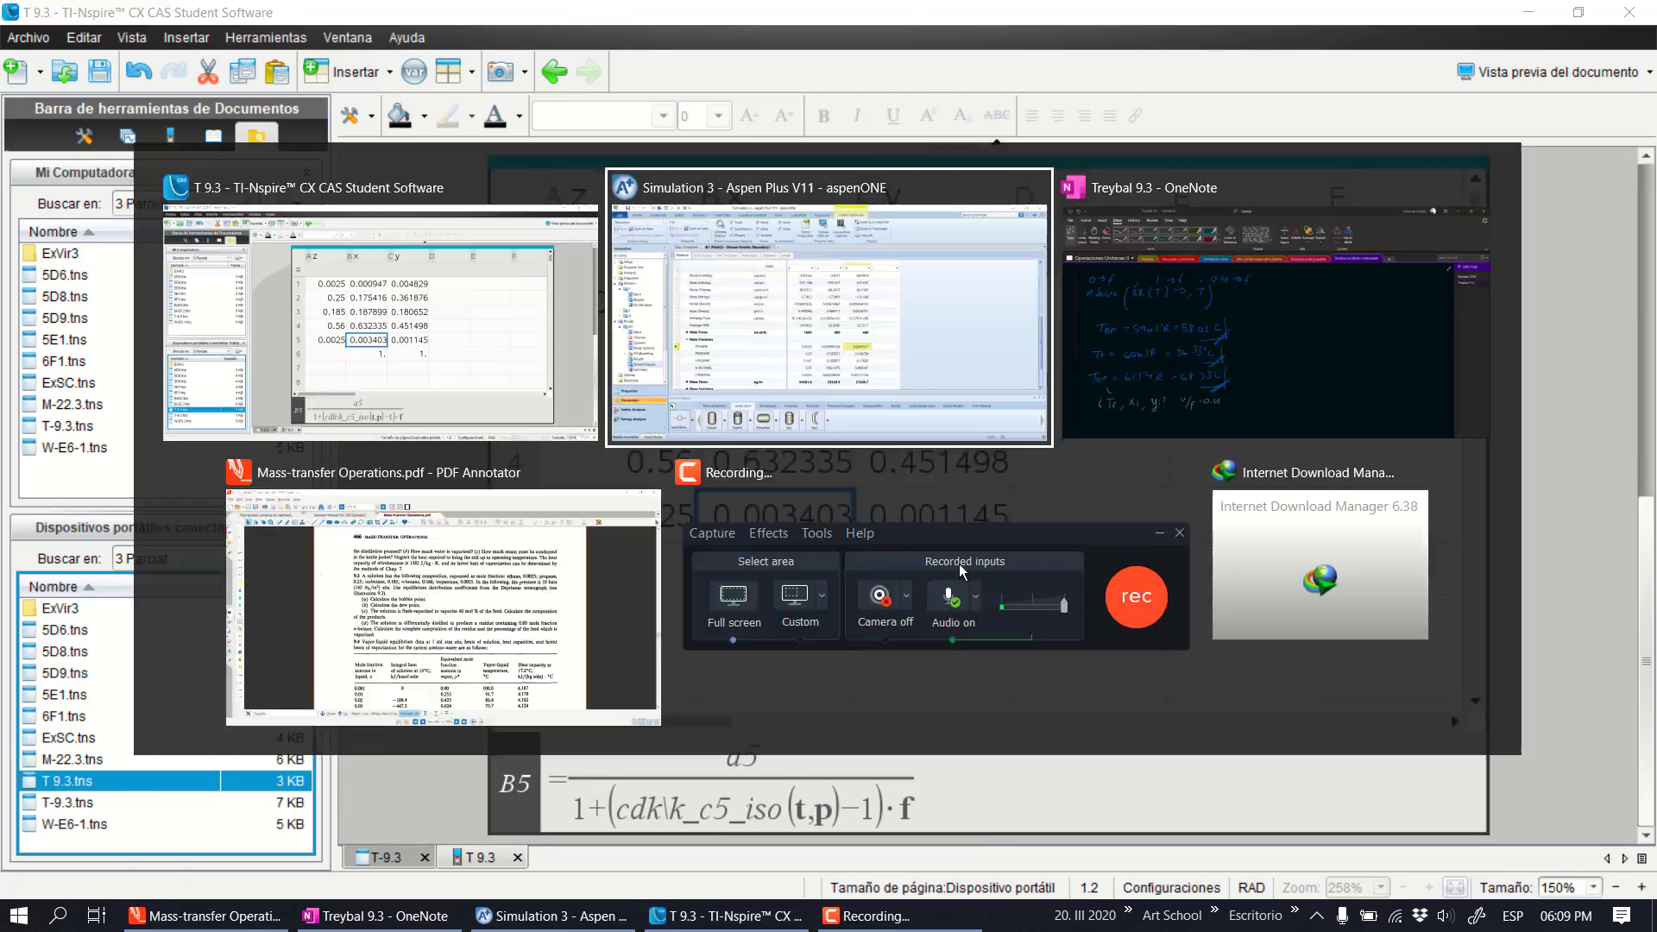
pyautogui.hotkey('alt', 'Tab')
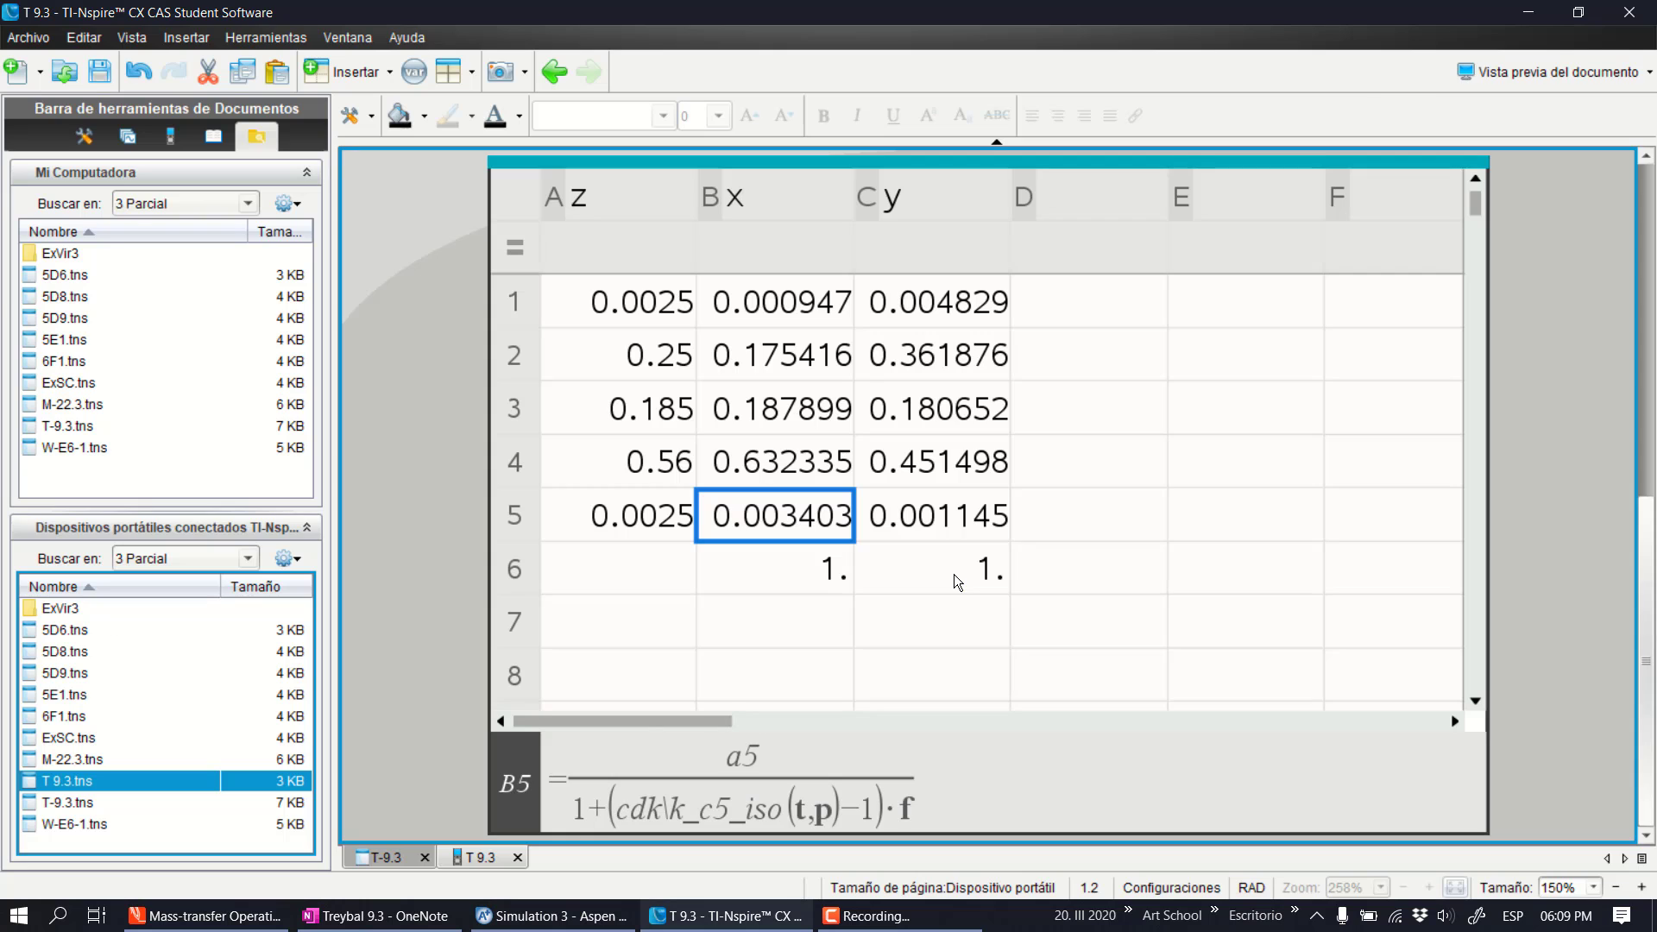
# Check the i-butane, n-butane and i-pentane vapor fractions of Aspen Plus stream V against TI-Nspire, then review the stream temperatures
pyautogui.hotkey('alt', 'Tab')
pyautogui.click(959, 607)
pyautogui.hotkey('alt', 'Tab')
pyautogui.hotkey('alt', 'Tab')
pyautogui.click(962, 633)
pyautogui.hotkey('alt', 'Tab')
pyautogui.hotkey('alt', 'Tab')
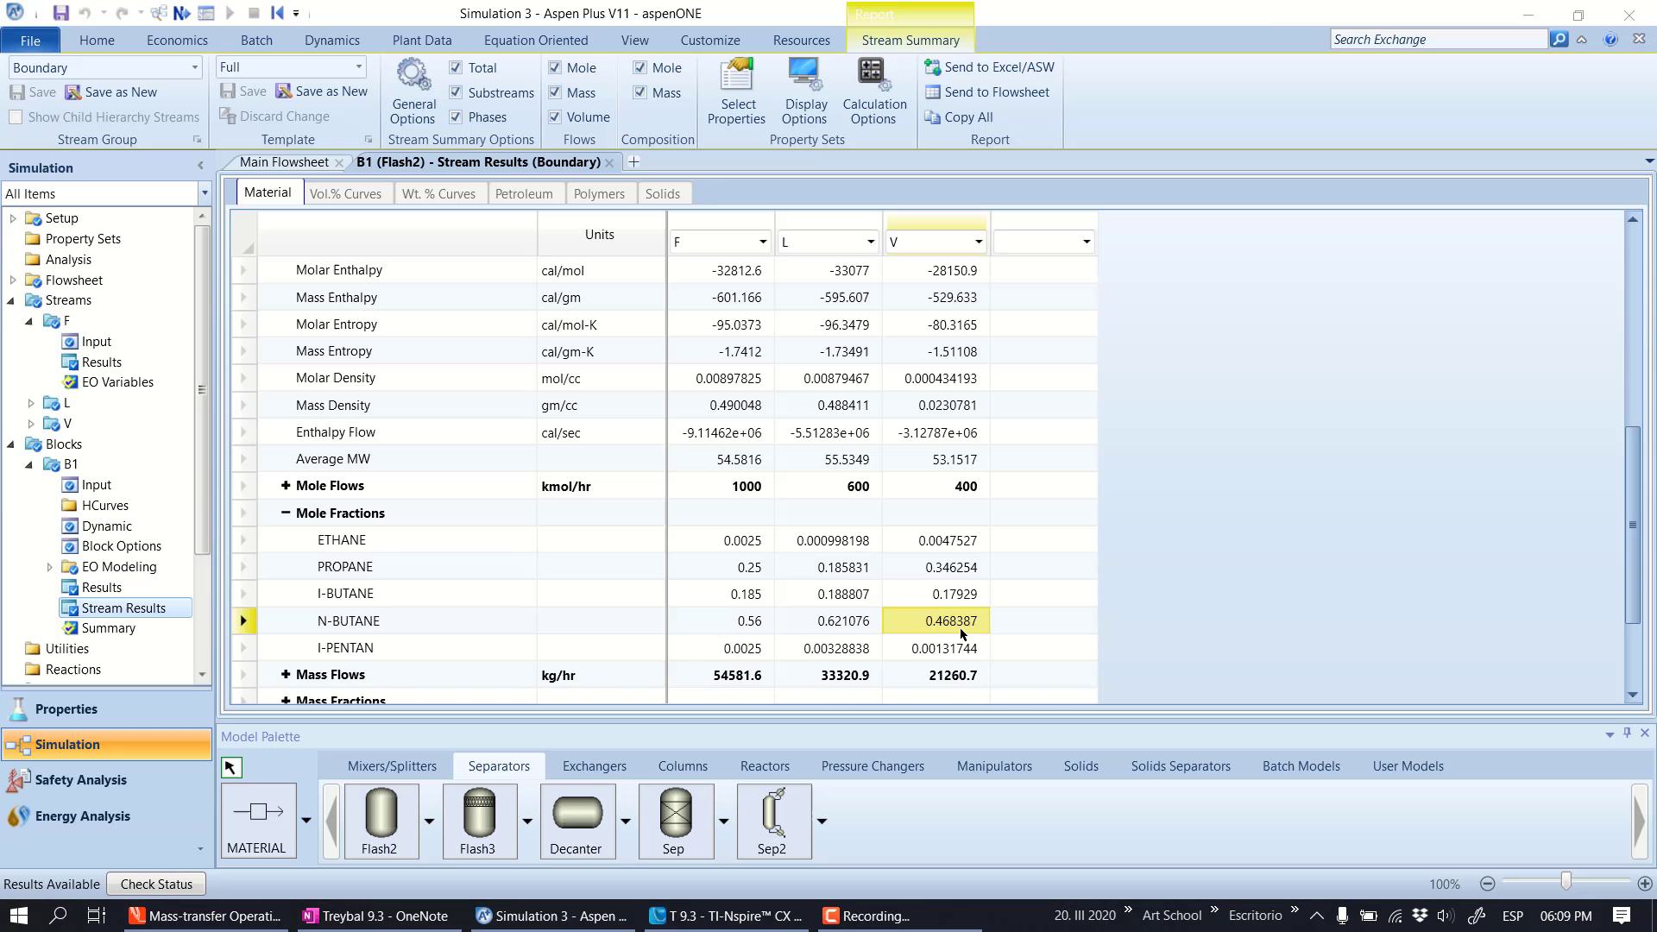
pyautogui.click(963, 649)
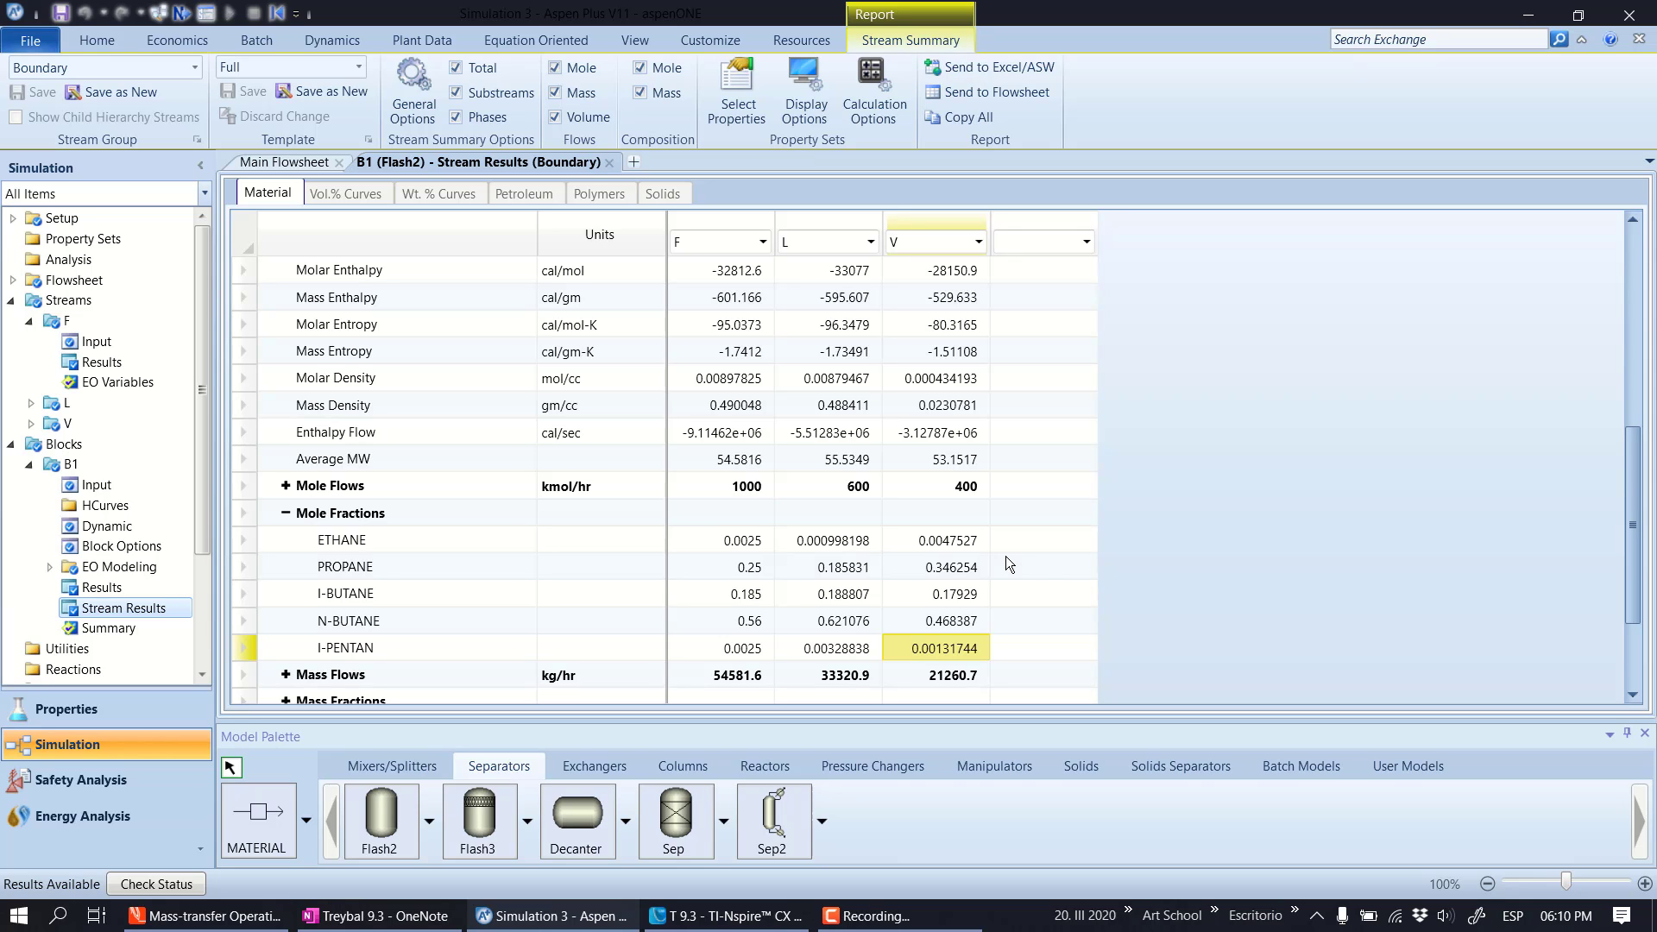
pyautogui.scroll(5, 981, 568)
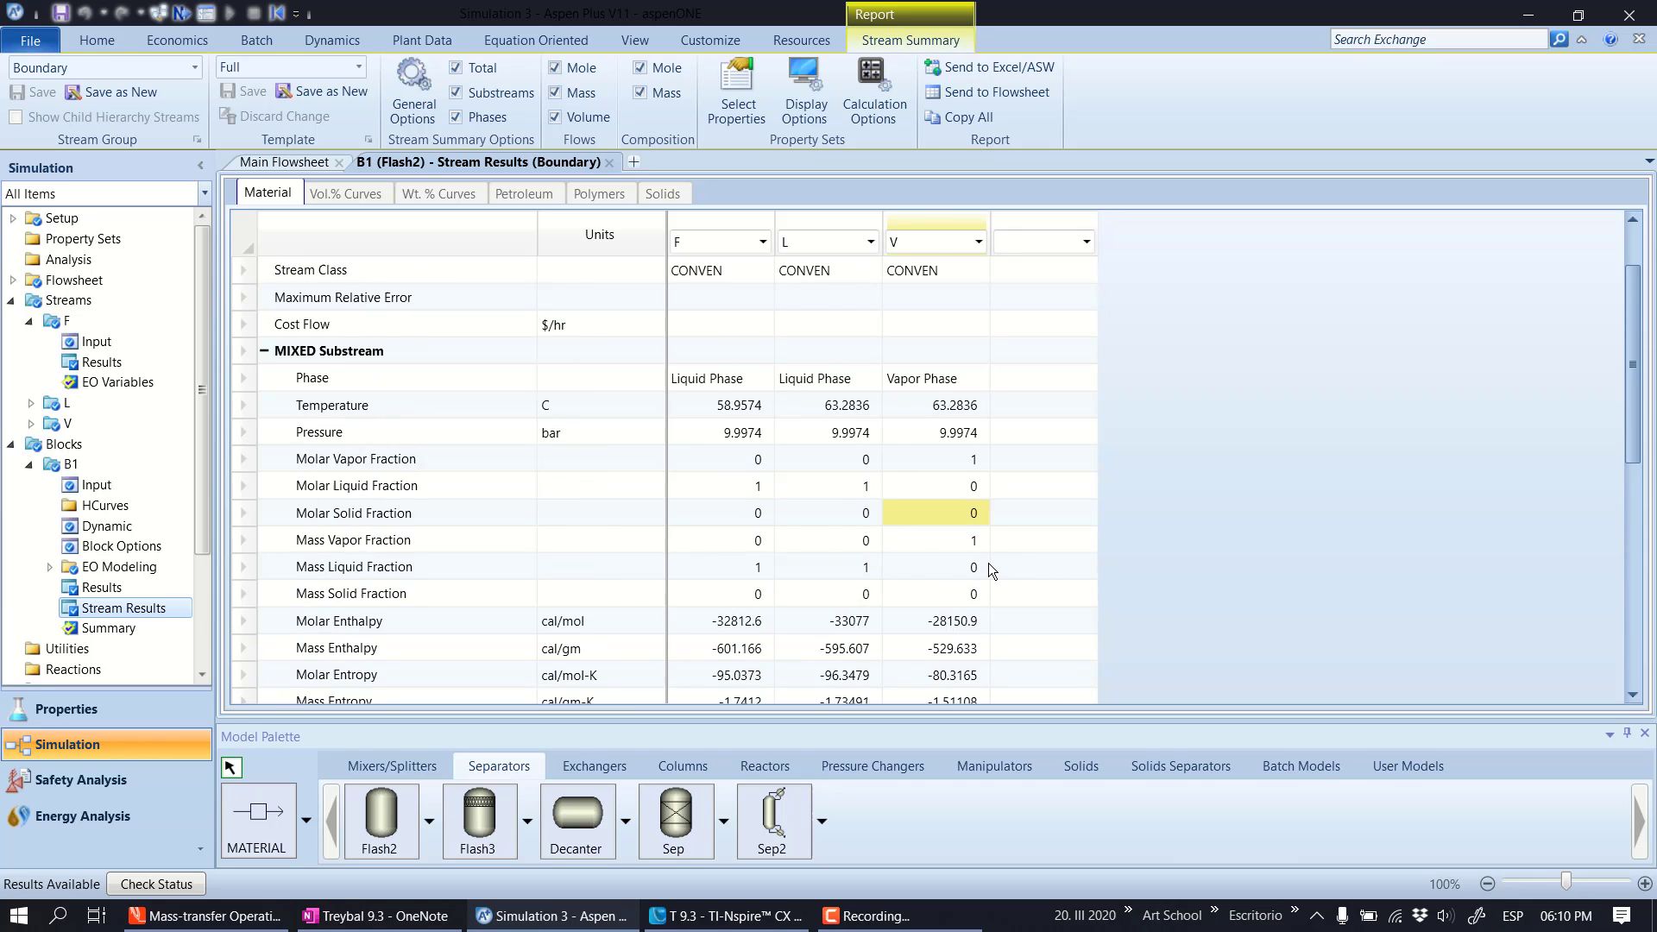